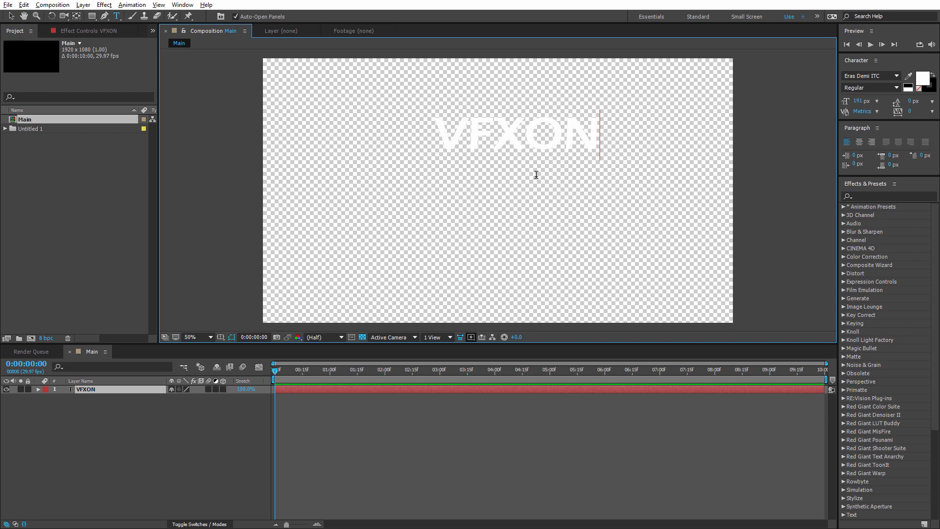
# - Recolour the letters ON in the VFXON text to hex DA1457
pyautogui.click(527, 146)
pyautogui.moveTo(526, 131); pyautogui.dragTo(598, 132)
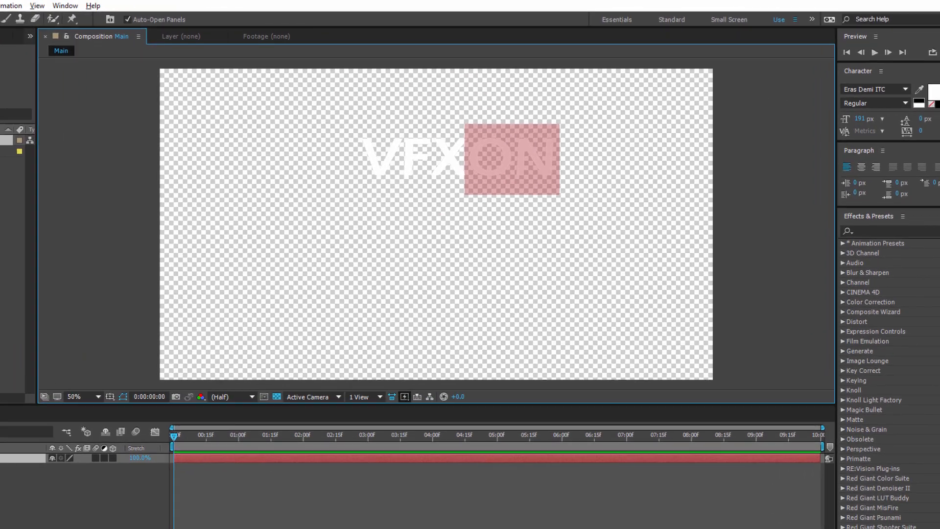
pyautogui.click(922, 79)
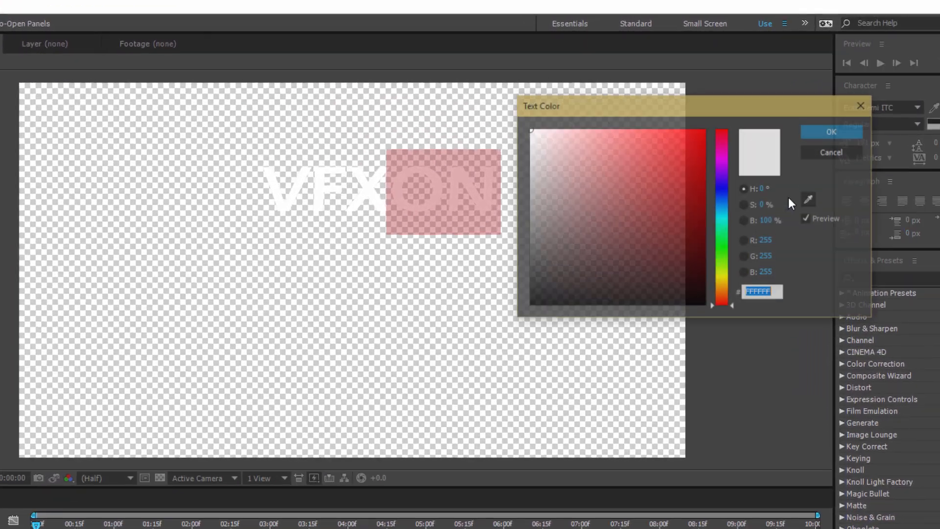
pyautogui.write('DA1457')
pyautogui.click(824, 131)
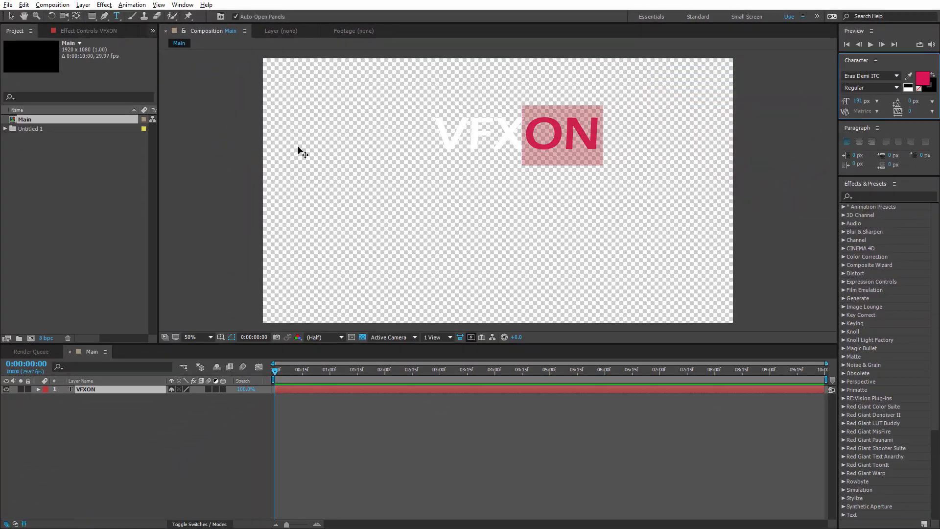
pyautogui.click(10, 16)
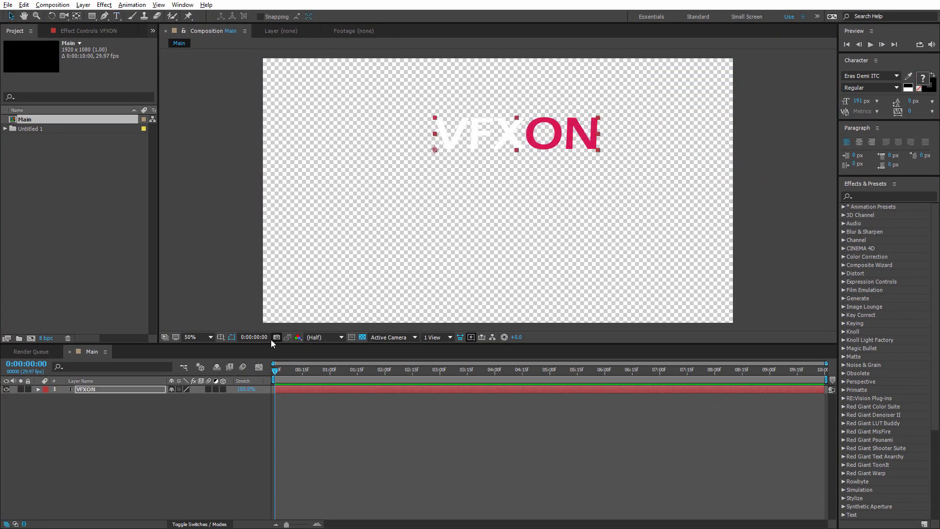
# - Show the title/action safe guides and move the VFXON text to the centre of the frame
pyautogui.click(220, 337)
pyautogui.click(234, 353)
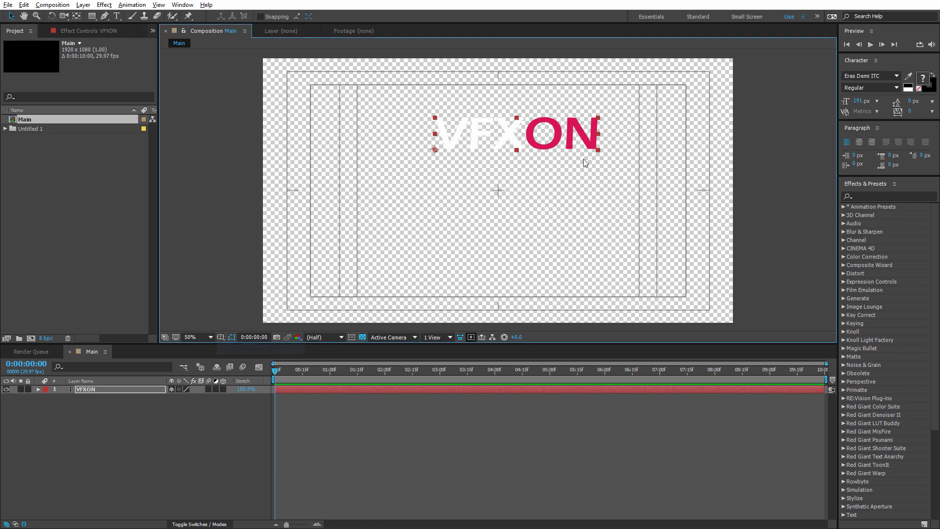
pyautogui.moveTo(552, 144); pyautogui.dragTo(534, 194)
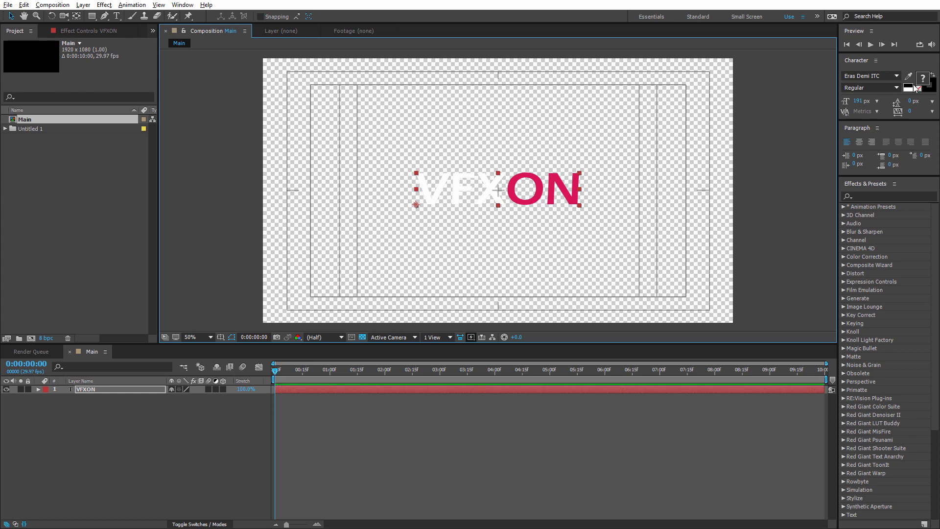
# - Enlarge the VFXON text to 279 px and recentre it on the guides' centre mark
pyautogui.moveTo(858, 100); pyautogui.dragTo(884, 101)
pyautogui.moveTo(590, 184); pyautogui.dragTo(571, 186)
pyautogui.moveTo(858, 101); pyautogui.dragTo(876, 103)
pyautogui.moveTo(540, 188); pyautogui.dragTo(525, 192)
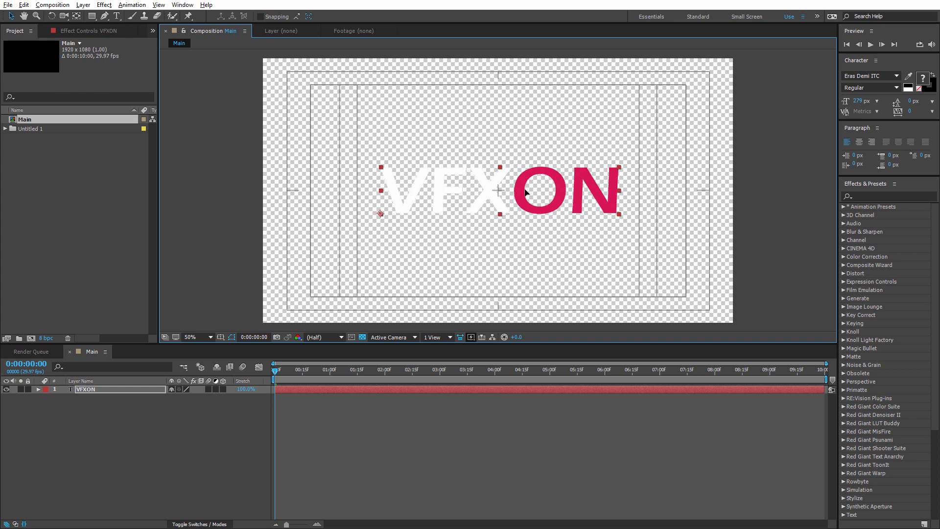
pyautogui.click(765, 184)
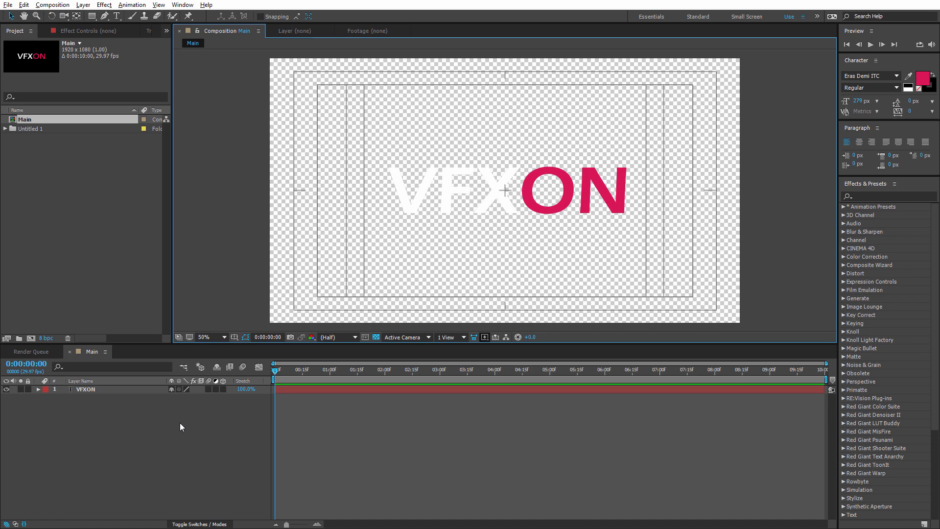
# - Create a comp-sized solid layer named BG with the colour 000000
pyautogui.rightClick(177, 428)
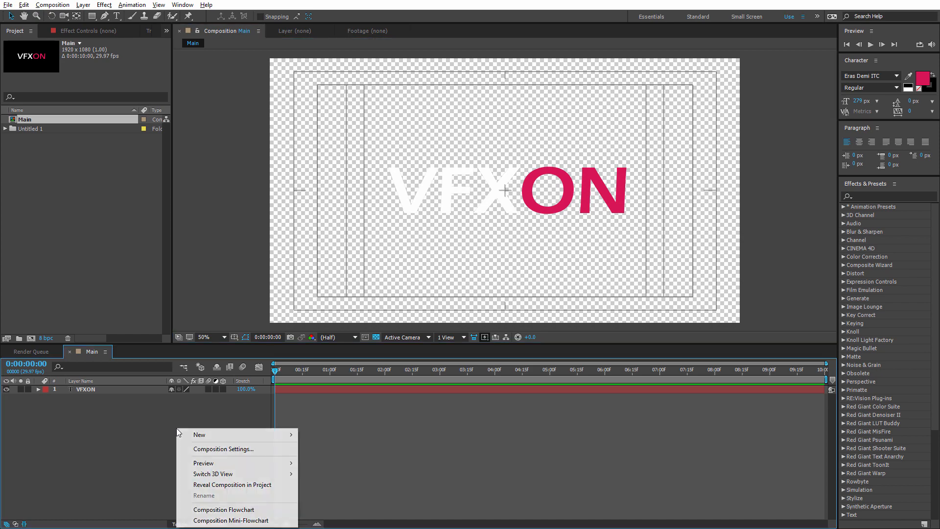
pyautogui.moveTo(204, 434)
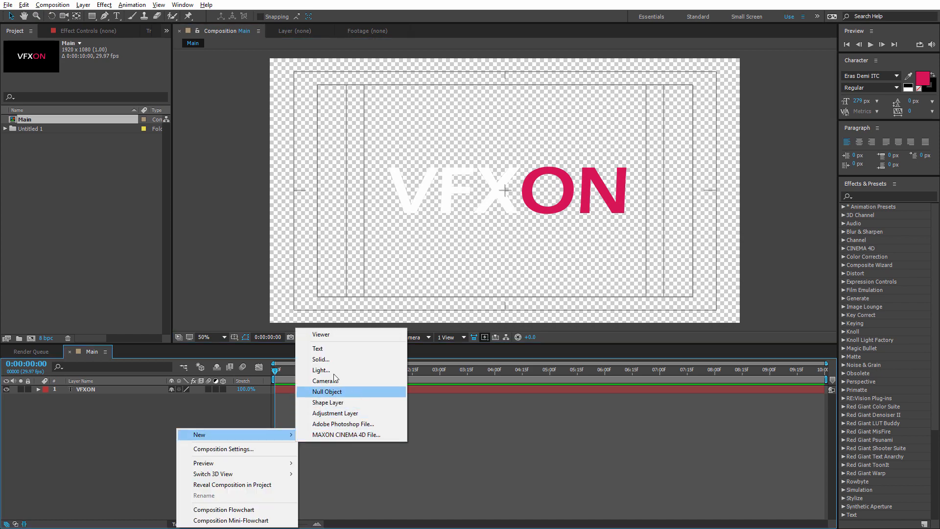
pyautogui.click(320, 359)
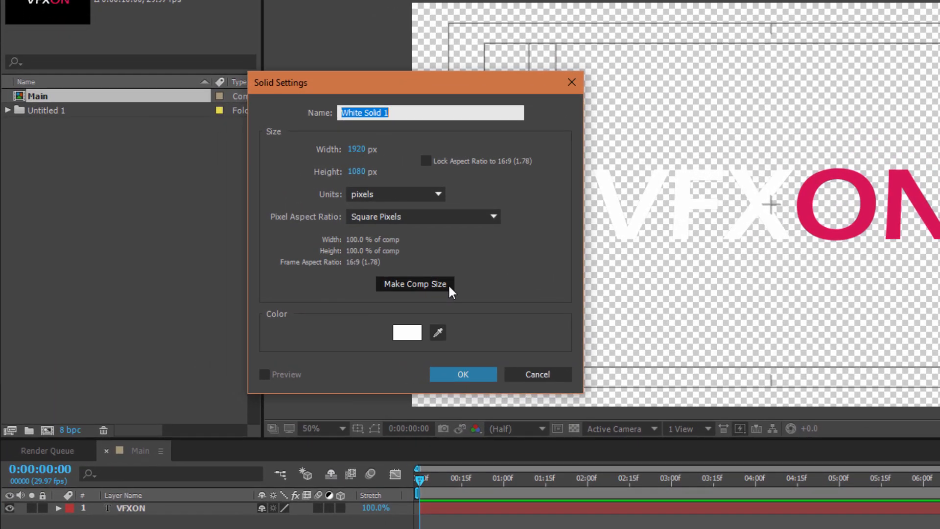
pyautogui.write('BG')
pyautogui.click(407, 332)
pyautogui.click(653, 267)
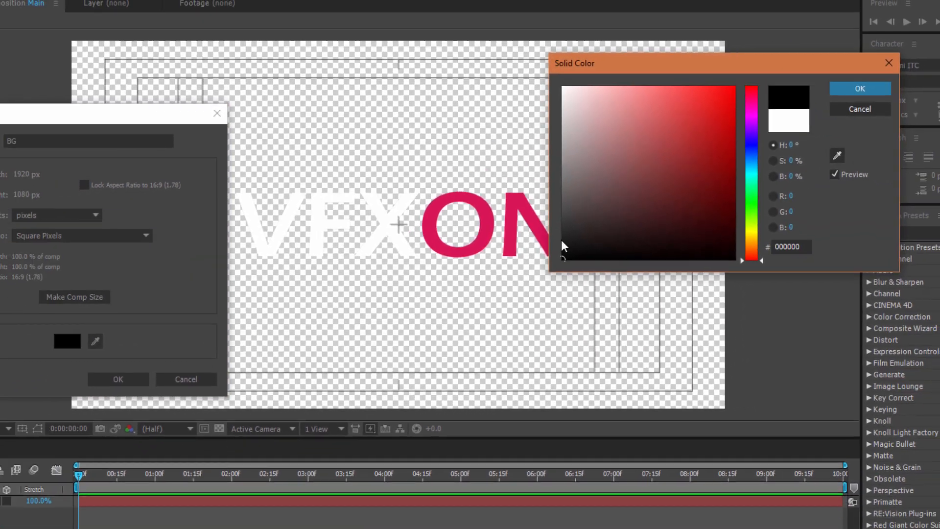
pyautogui.click(859, 89)
pyautogui.click(118, 379)
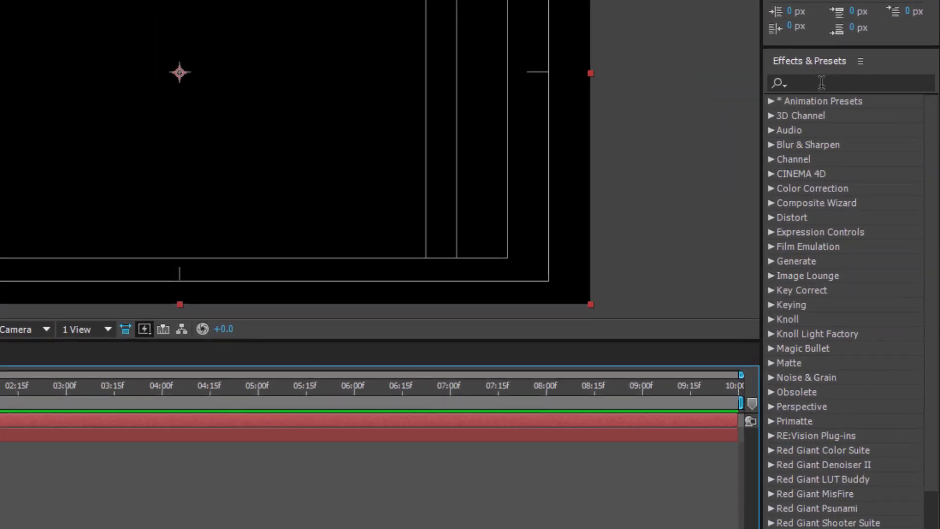
# - Apply the Gradient Ramp effect to the BG solid and place the layer below the VFXON text
pyautogui.click(858, 164)
pyautogui.write('gra')
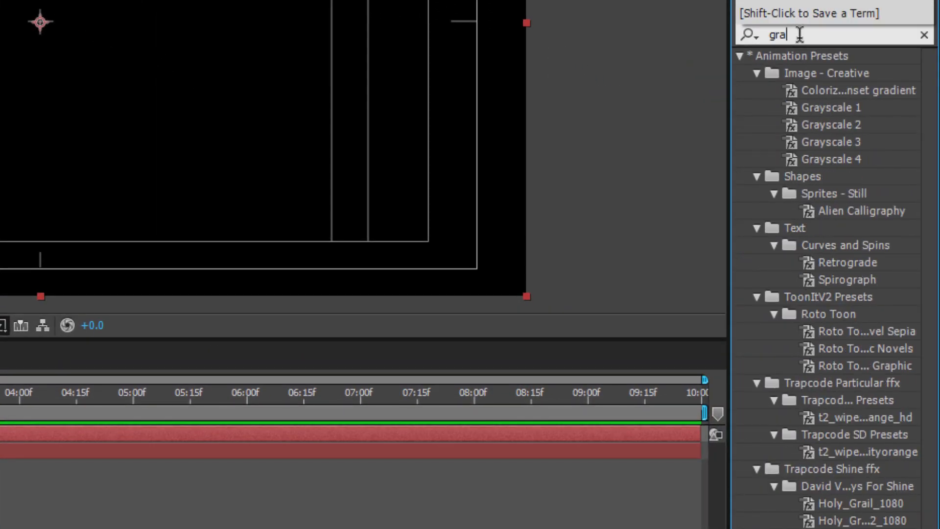
pyautogui.write('d')
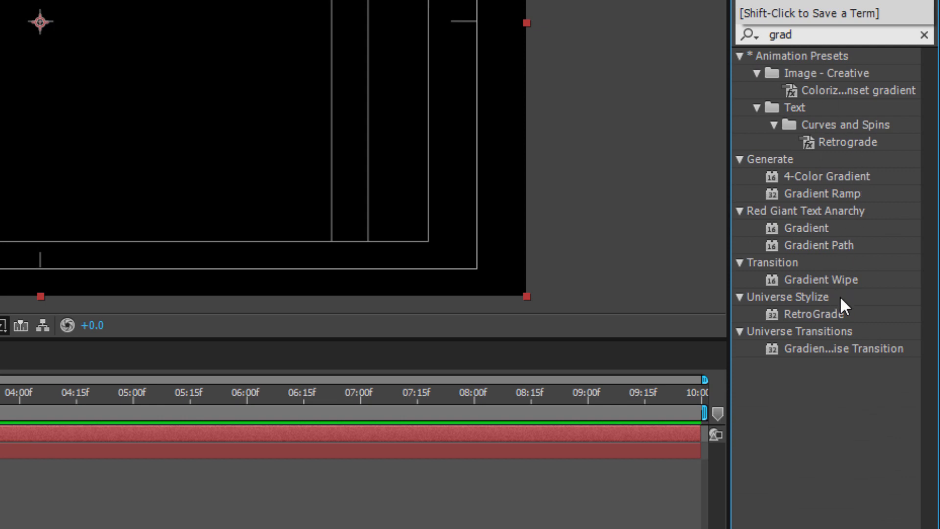
pyautogui.click(850, 193)
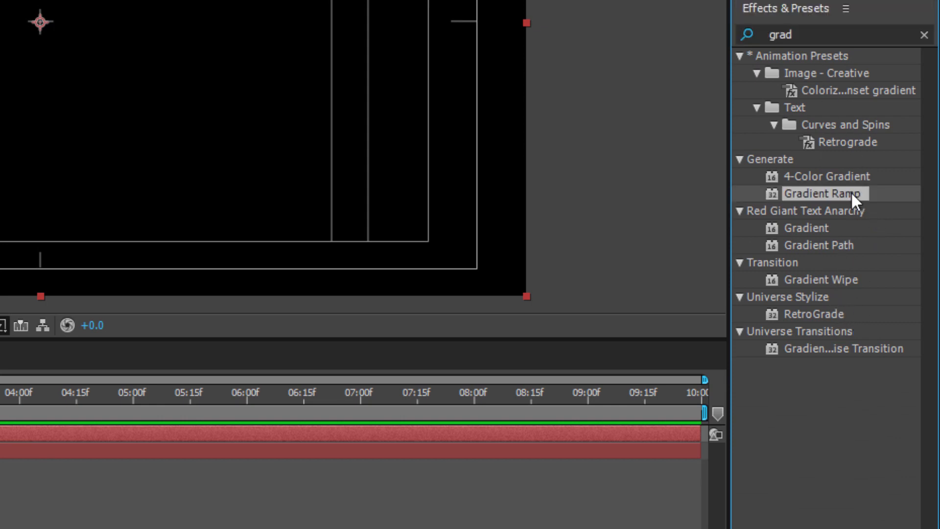
pyautogui.moveTo(851, 192); pyautogui.dragTo(147, 407)
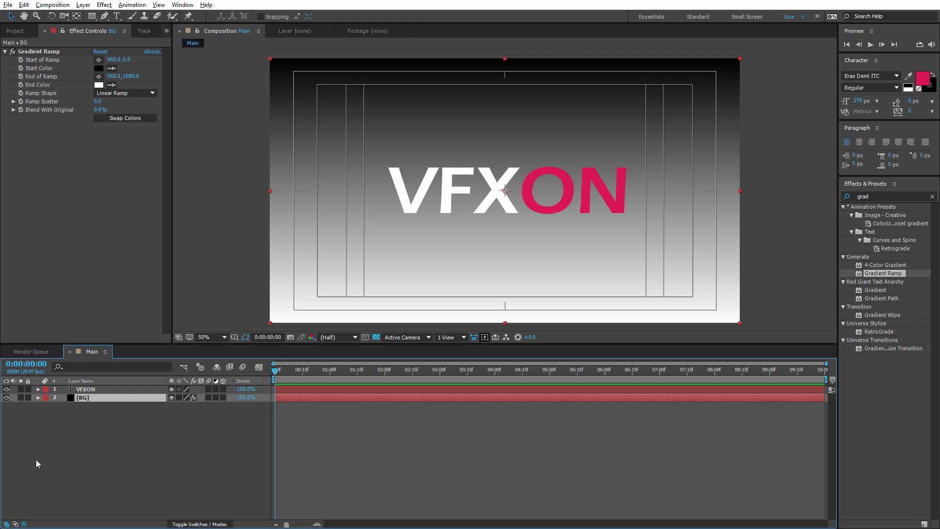
# - Compare the background with the Gradient Ramp effect switched off and on
pyautogui.click(194, 438)
pyautogui.click(12, 52)
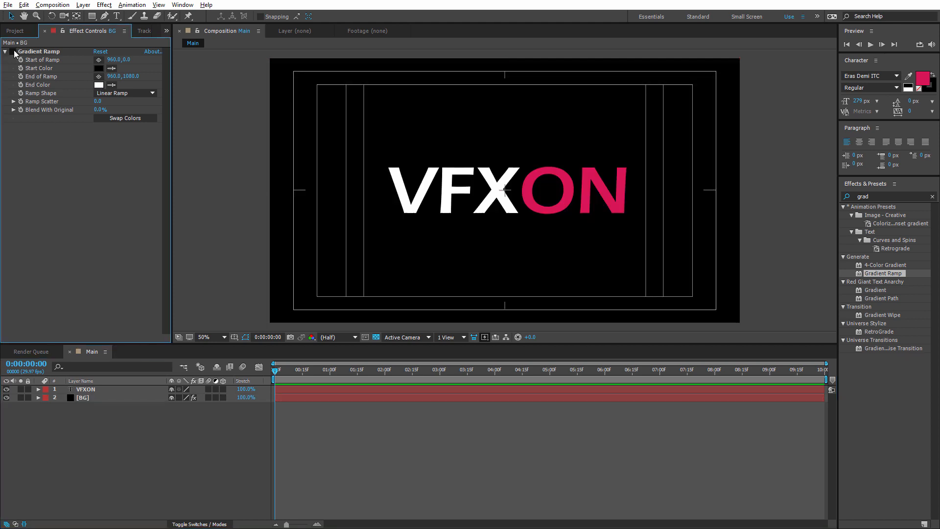
pyautogui.click(14, 51)
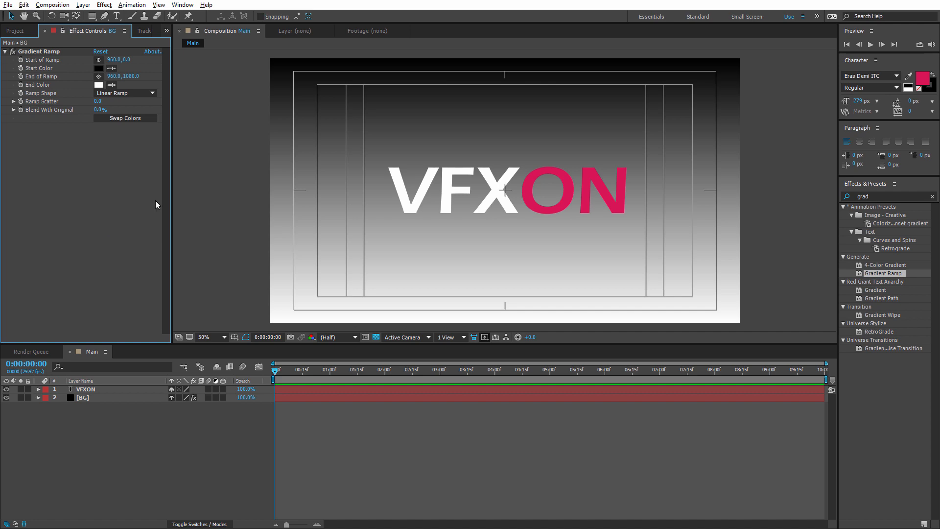
# - Set the Gradient Ramp's start color to 0F1113 and its end color to 061B35
pyautogui.click(98, 68)
pyautogui.write('0F1113')
pyautogui.click(724, 173)
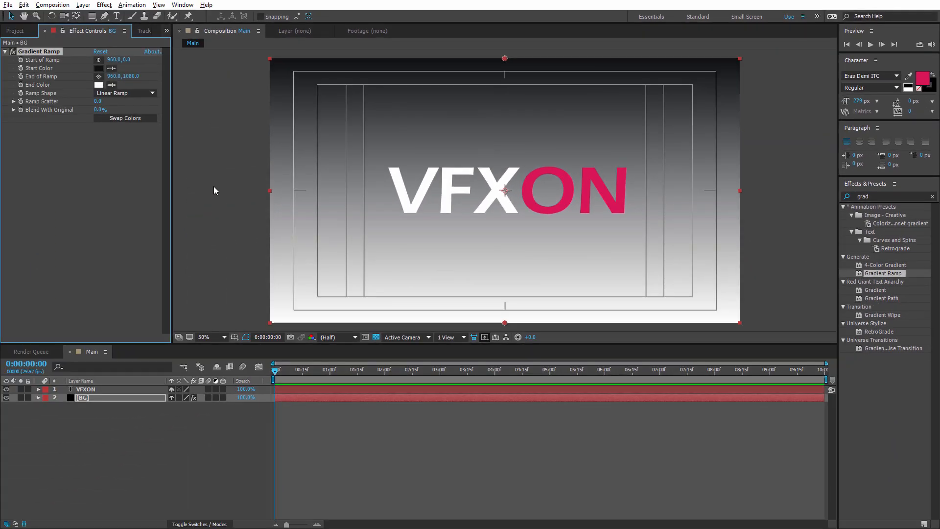
pyautogui.click(99, 85)
pyautogui.write('061B35')
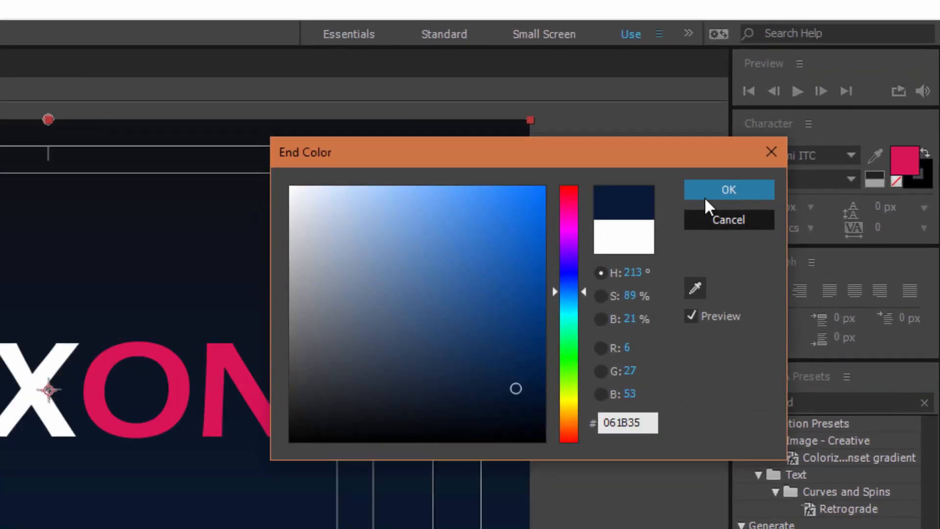
pyautogui.click(708, 188)
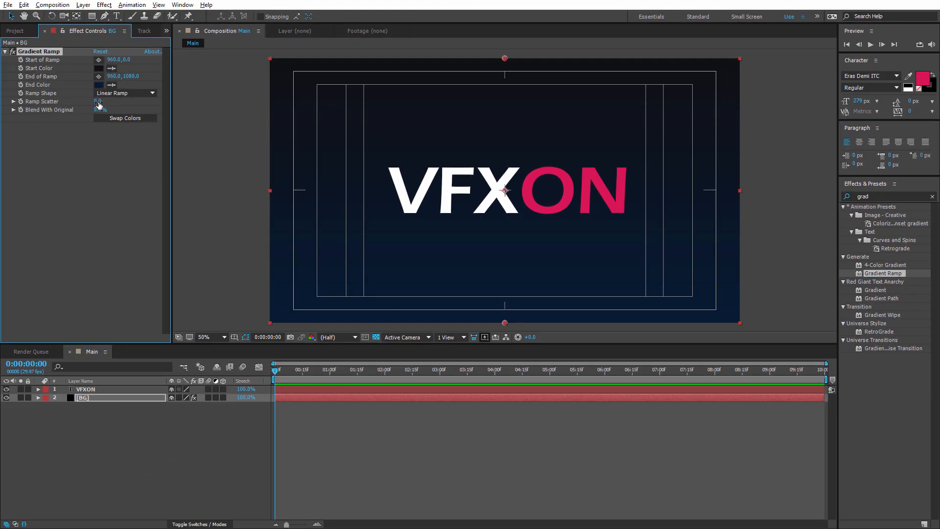
# - Set the Gradient Ramp's Ramp Scatter to 95 and Blend With Original to 1%
pyautogui.click(99, 102)
pyautogui.write('95')
pyautogui.press('Return')
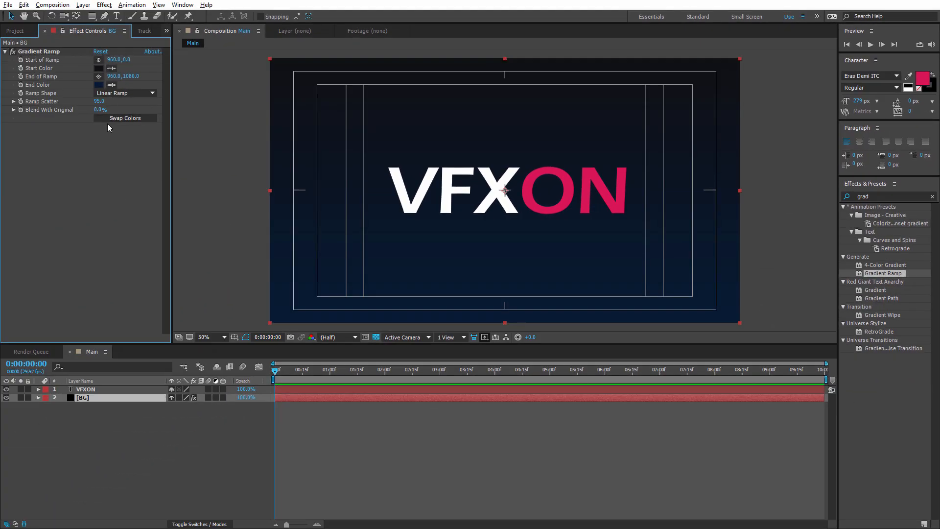
pyautogui.click(100, 109)
pyautogui.write('1')
pyautogui.press('Return')
pyautogui.click(227, 282)
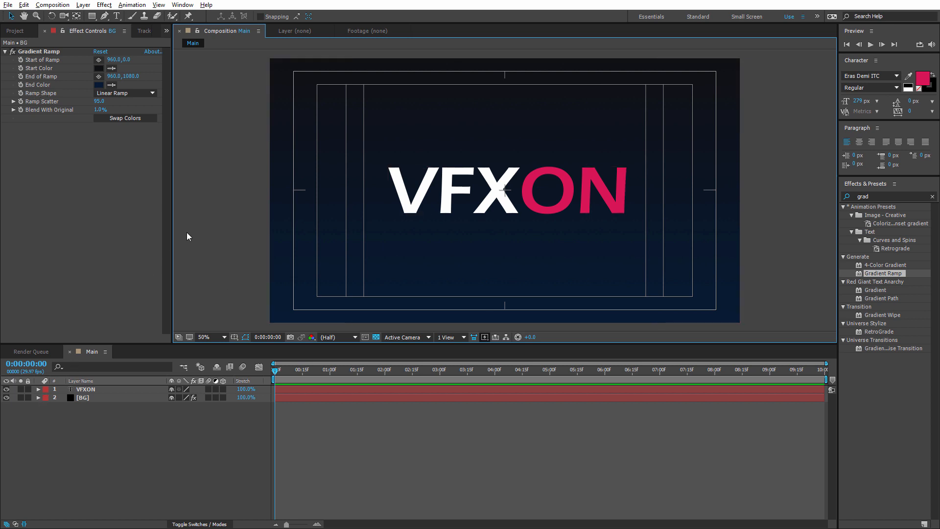
# - Pre-compose the VFXON text layer into a new composition named Logo/Text
pyautogui.rightClick(123, 388)
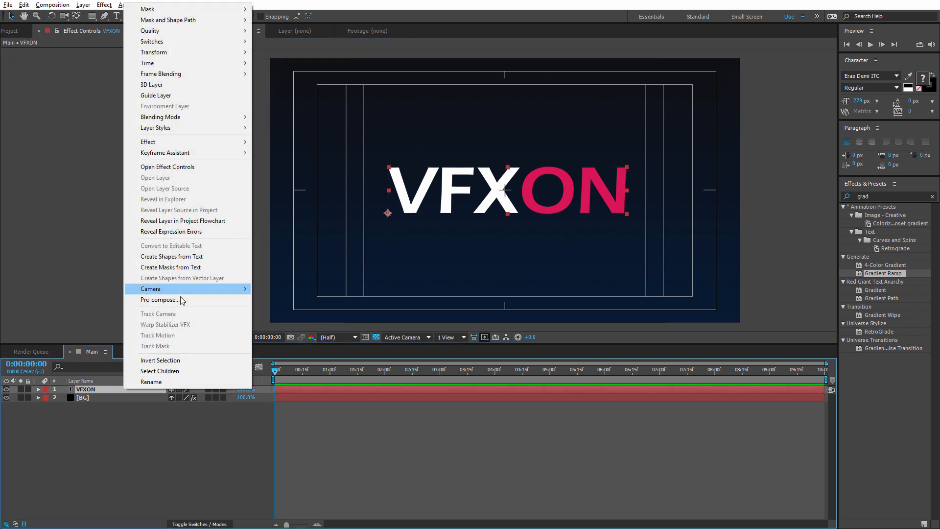
pyautogui.click(180, 299)
pyautogui.write('Logo')
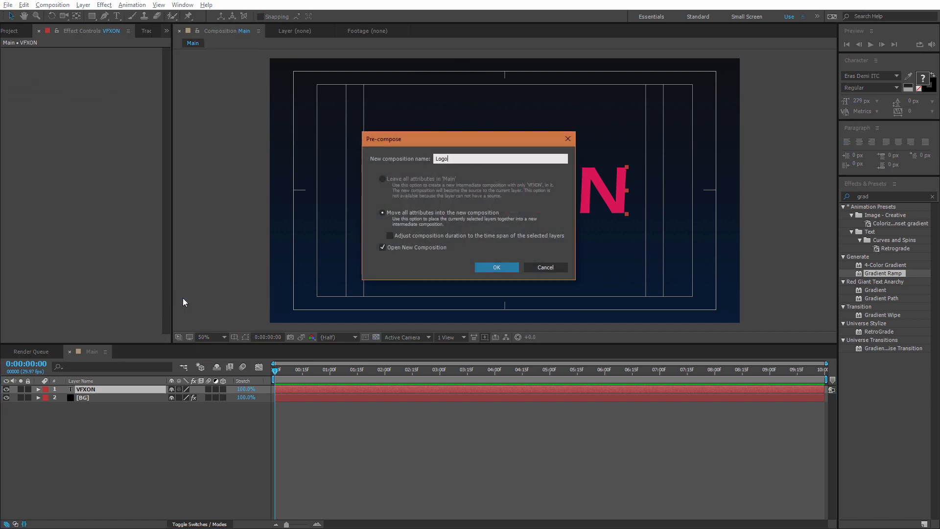
pyautogui.write('/Text')
pyautogui.press('Return')
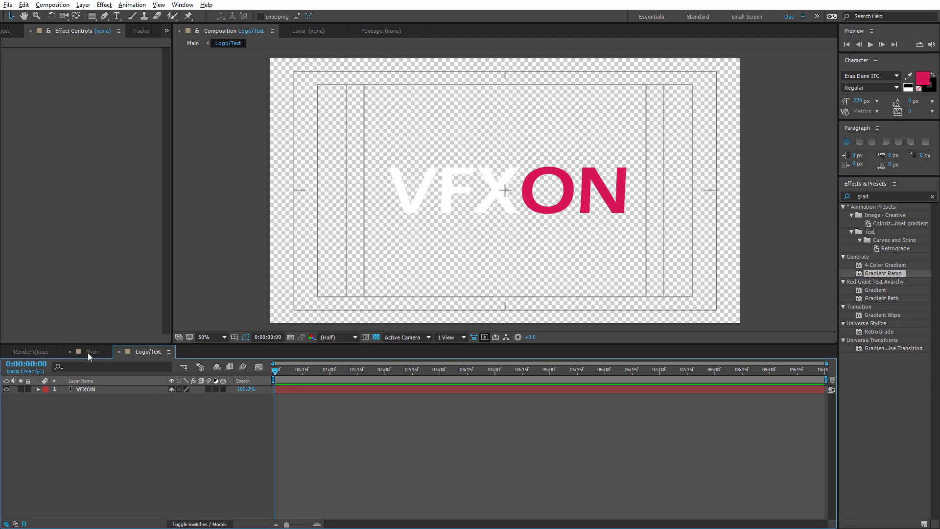
# - Pre-compose the Logo/Text layer in Main as Particle-Dissovle and order its timeline directly after Main
pyautogui.click(85, 351)
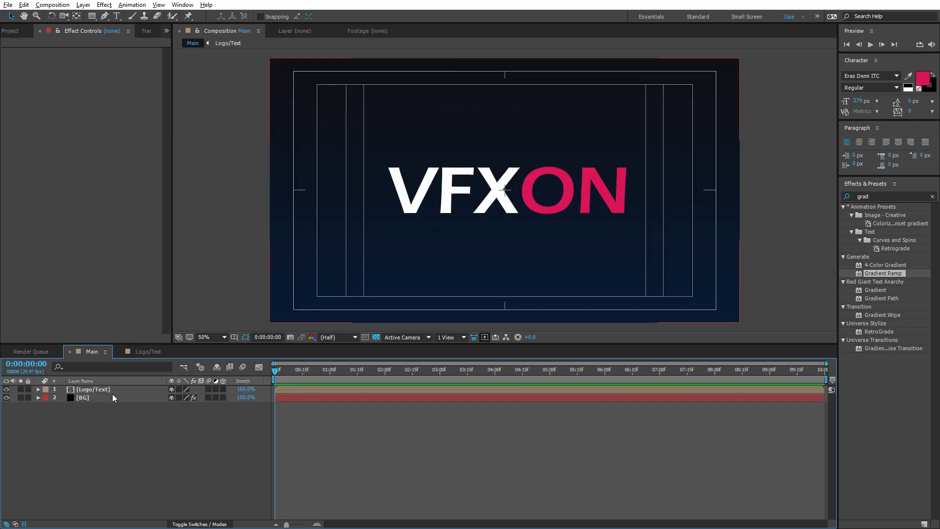
pyautogui.click(107, 389)
pyautogui.rightClick(107, 389)
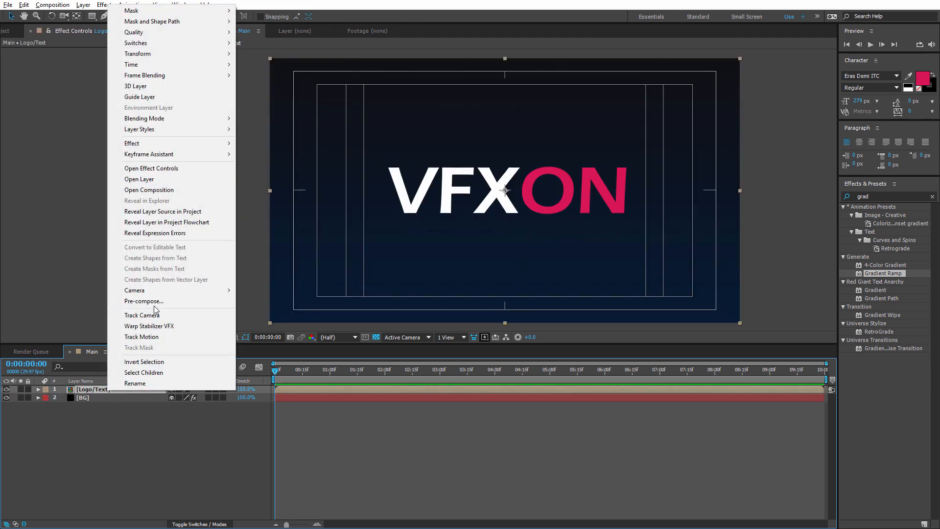
pyautogui.click(127, 300)
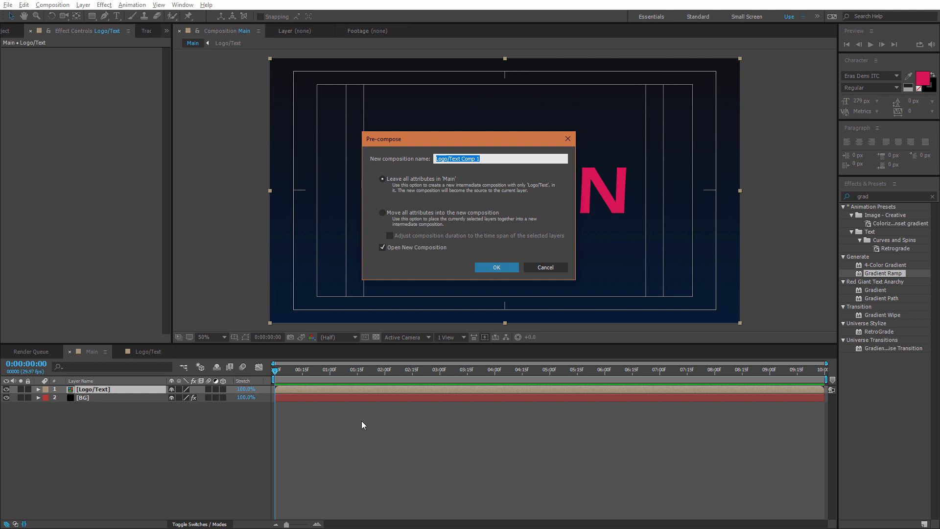
pyautogui.write('Particle-Dissovle')
pyautogui.press('Return')
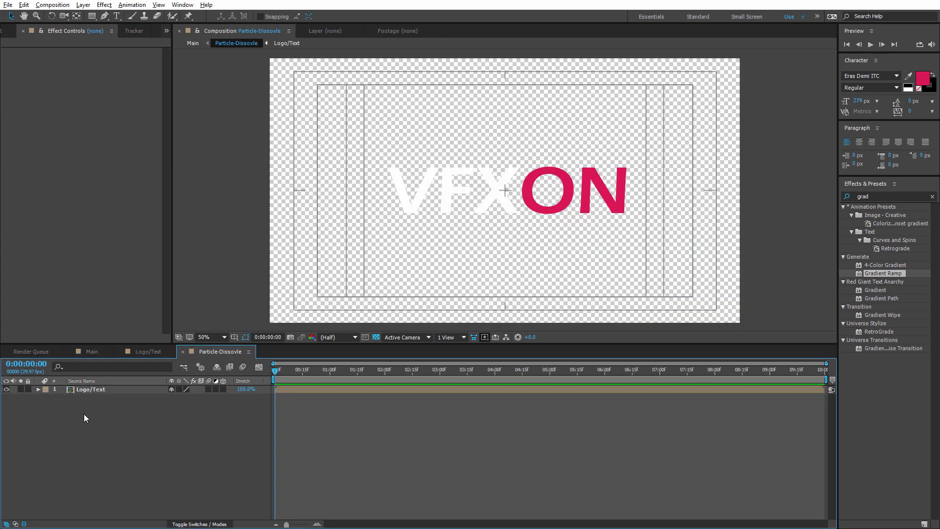
pyautogui.moveTo(208, 351); pyautogui.dragTo(147, 350)
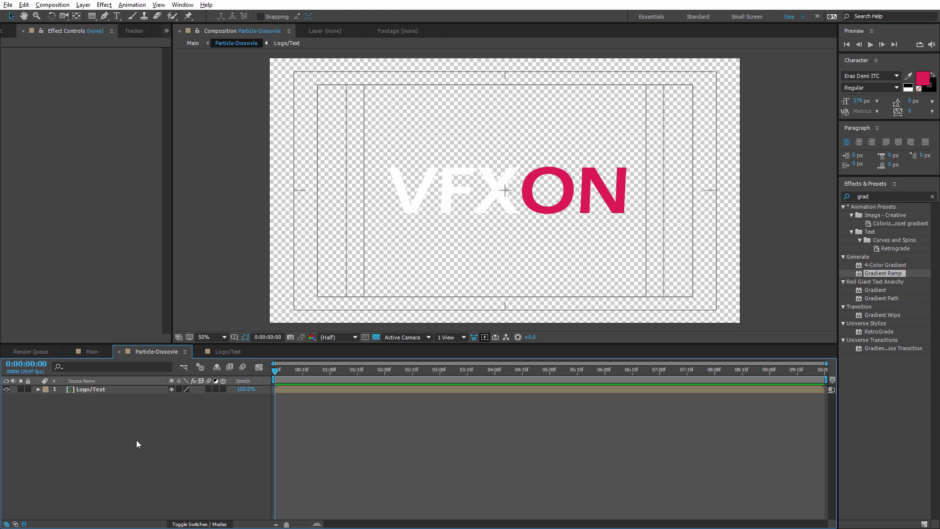
# - Add a comp-sized black solid named Particles to the Particle-Dissovle composition
pyautogui.rightClick(134, 439)
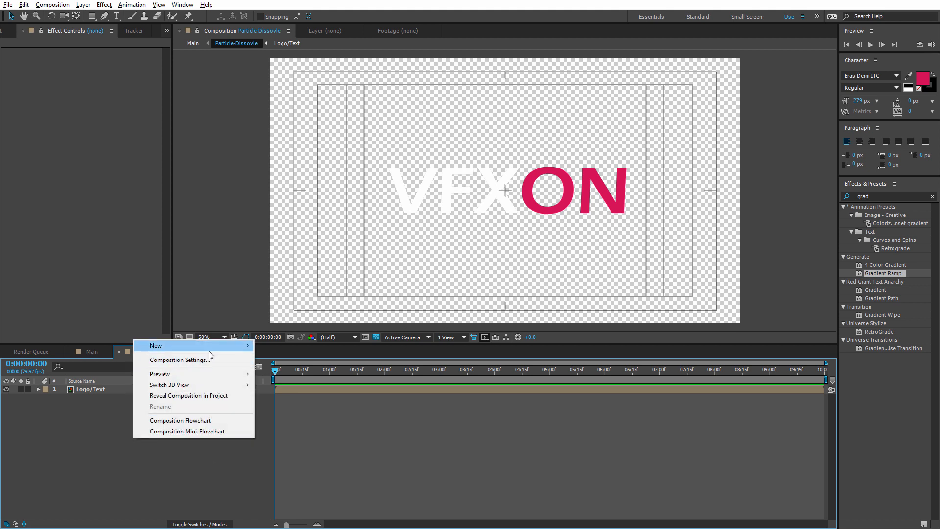
pyautogui.moveTo(209, 351)
pyautogui.click(327, 372)
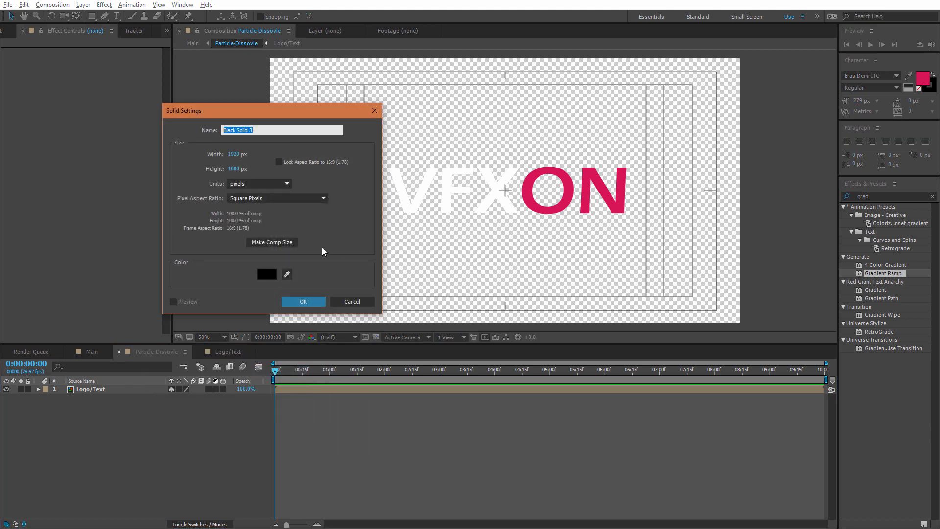
pyautogui.write('Particles')
pyautogui.press('Return')
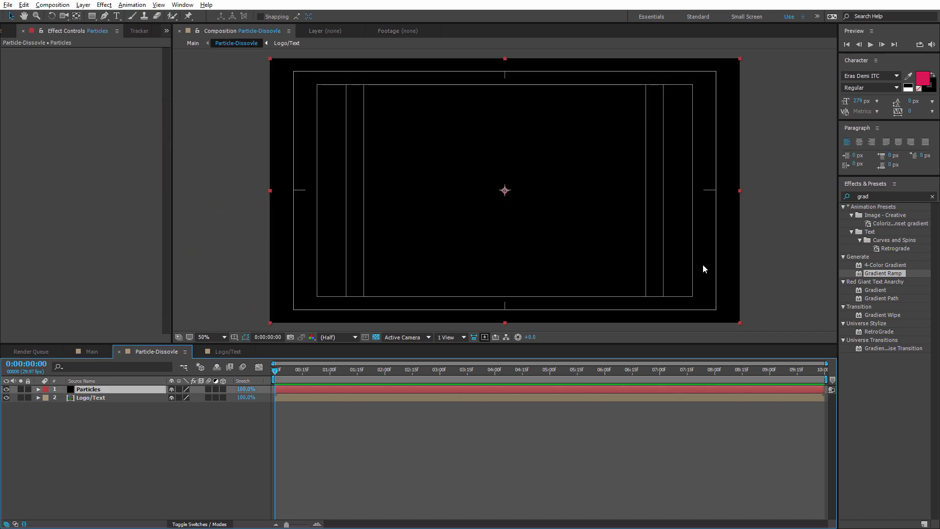
# - Apply the Trapcode Particular effect to the Particles layer
pyautogui.click(852, 196)
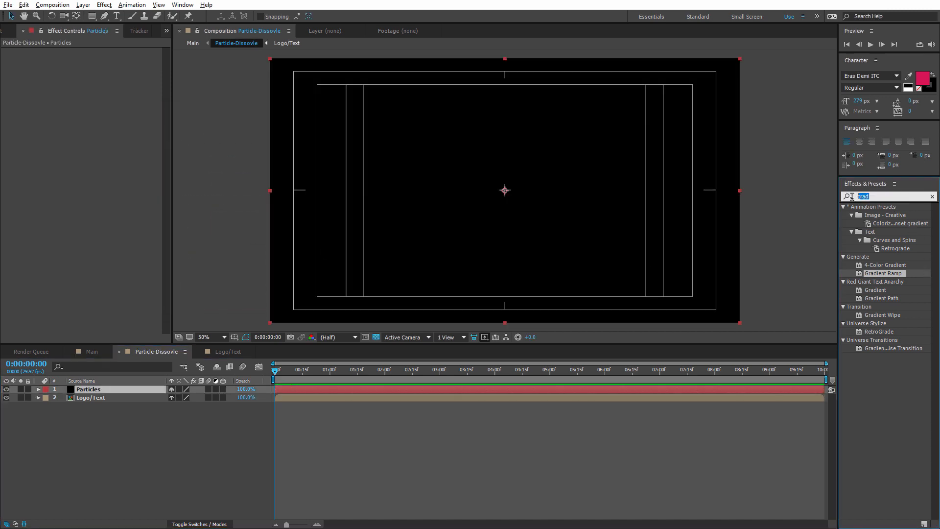
pyautogui.press('BackSpace')
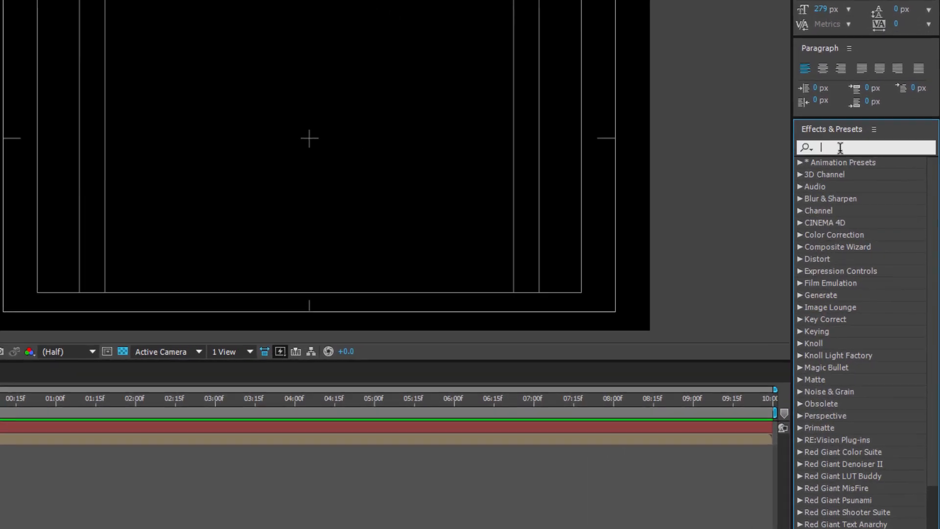
pyautogui.write('part')
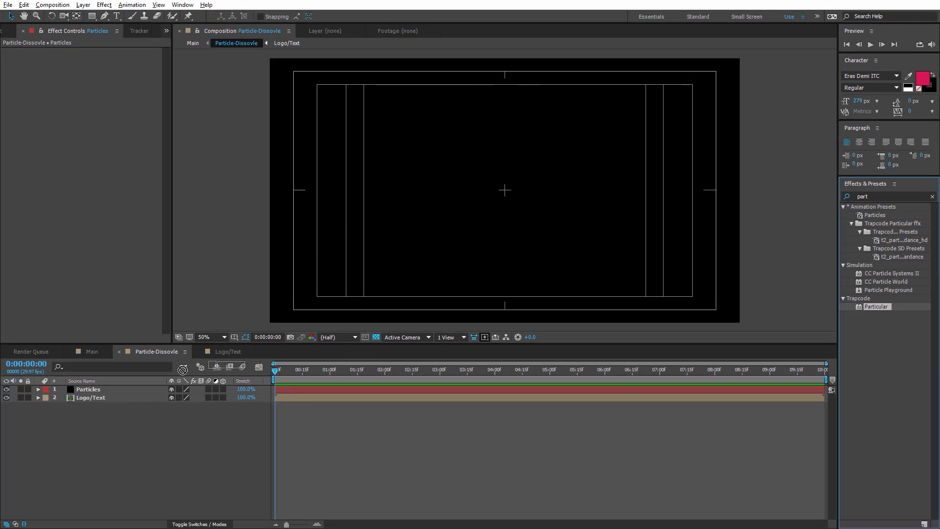
pyautogui.moveTo(183, 369); pyautogui.dragTo(90, 389)
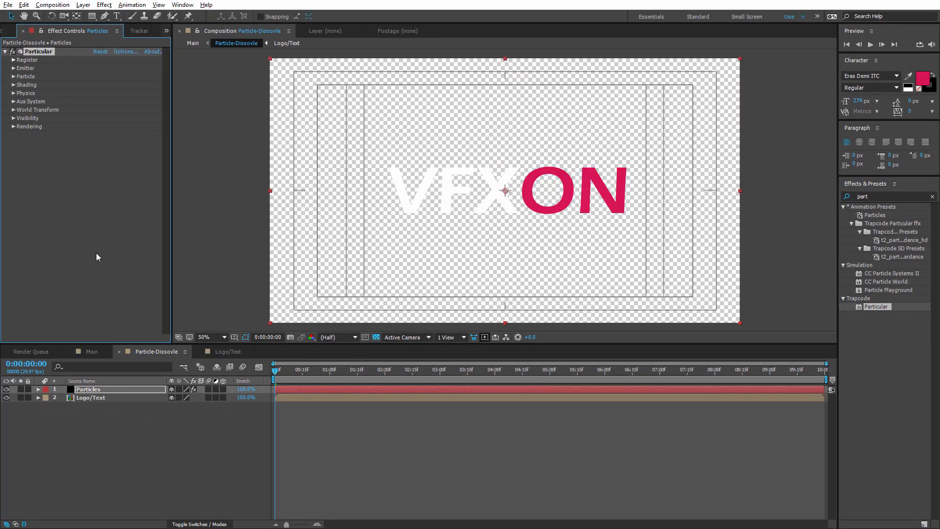
# - Make the Logo/Text layer 3D and set it as the source of Particular's Layer-type emitter on the Particles layer
pyautogui.click(95, 401)
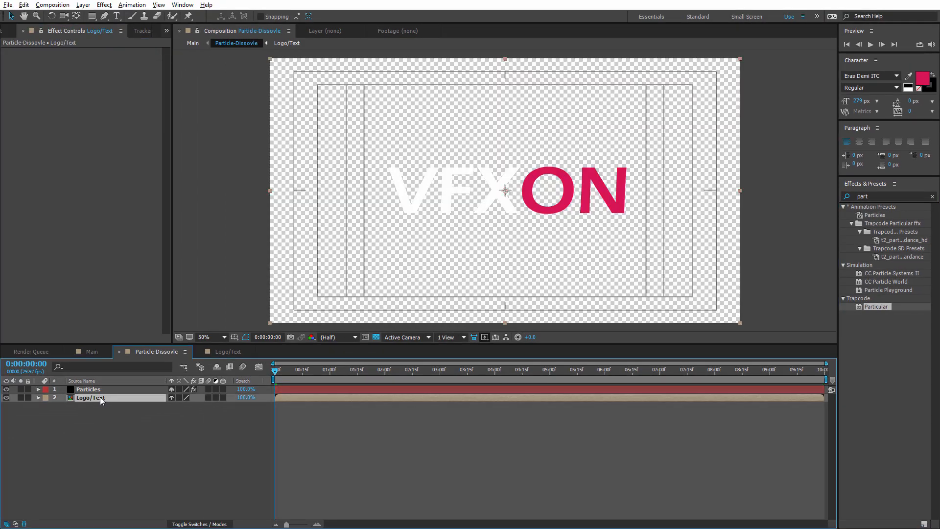
pyautogui.click(222, 397)
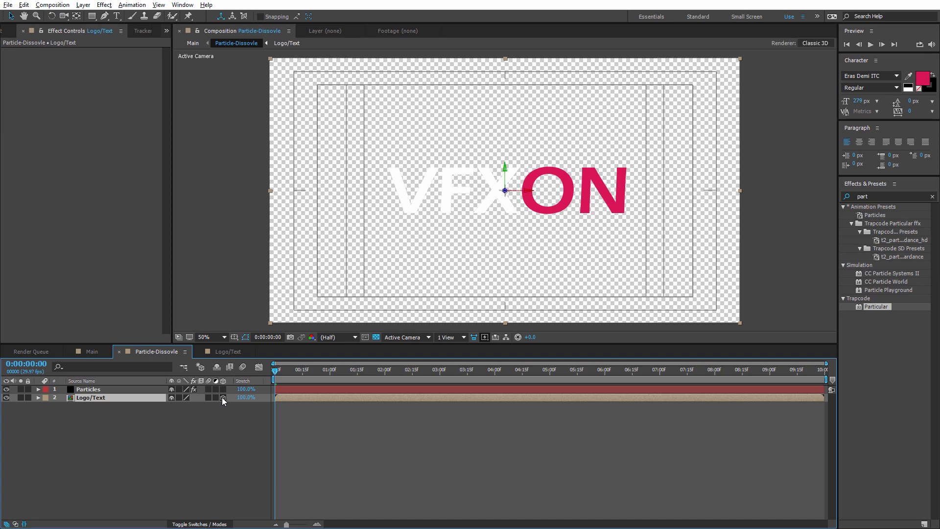
pyautogui.click(102, 390)
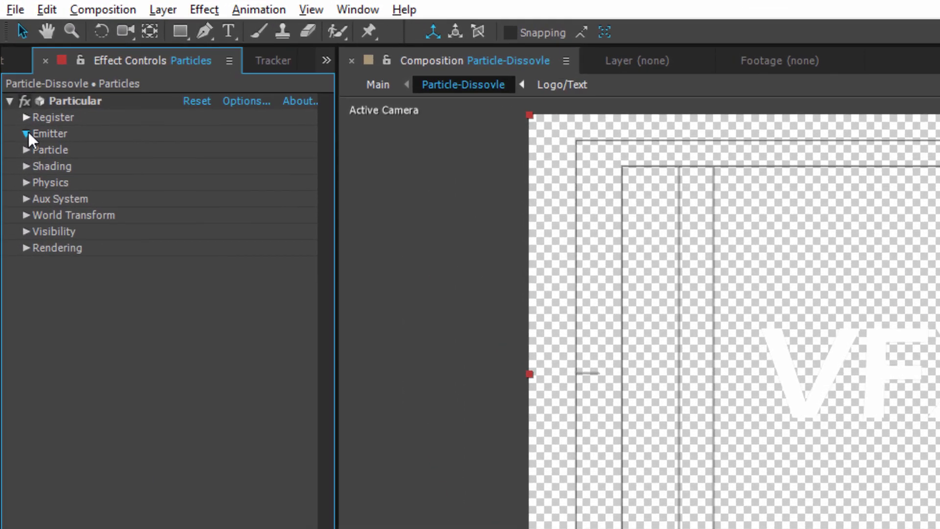
pyautogui.click(26, 133)
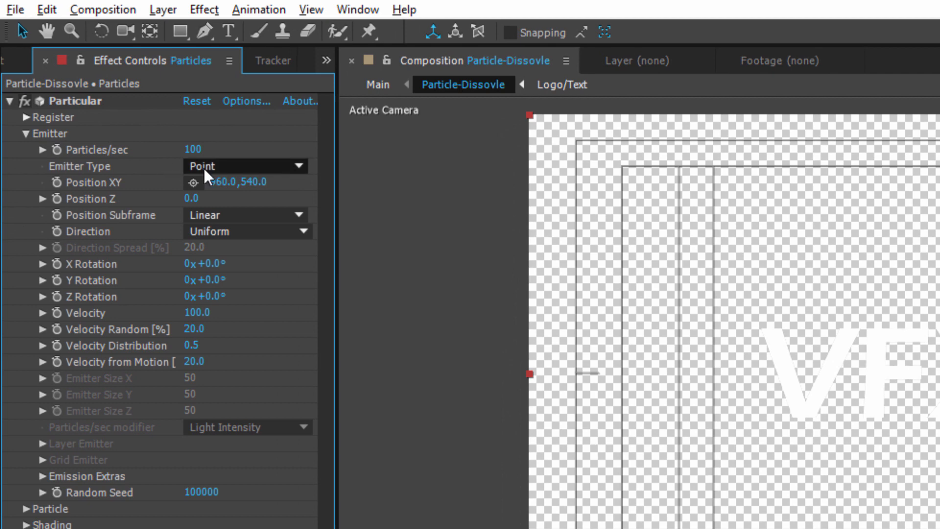
pyautogui.click(203, 169)
pyautogui.click(246, 288)
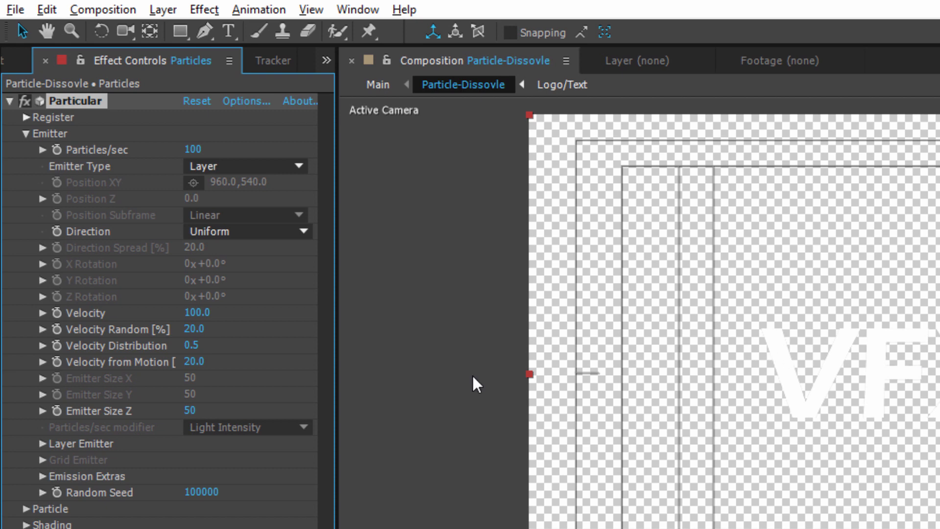
pyautogui.click(43, 443)
pyautogui.click(224, 460)
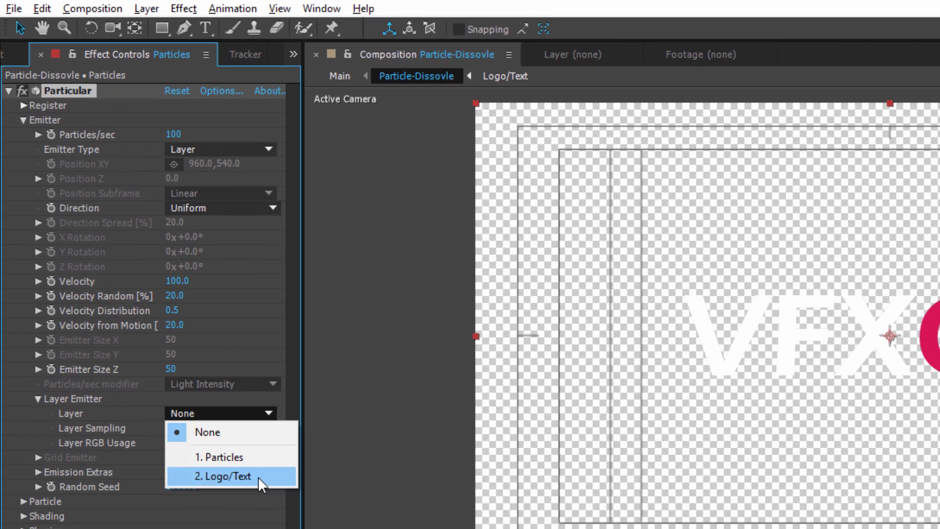
pyautogui.click(276, 510)
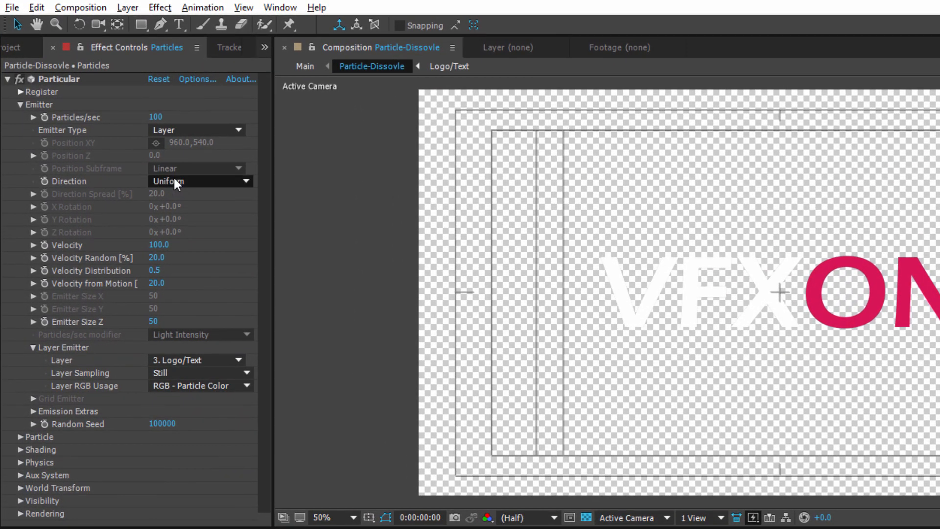
# - Set Particular's emitter Direction to Directional and Velocity Random to 100%
pyautogui.click(174, 181)
pyautogui.click(194, 210)
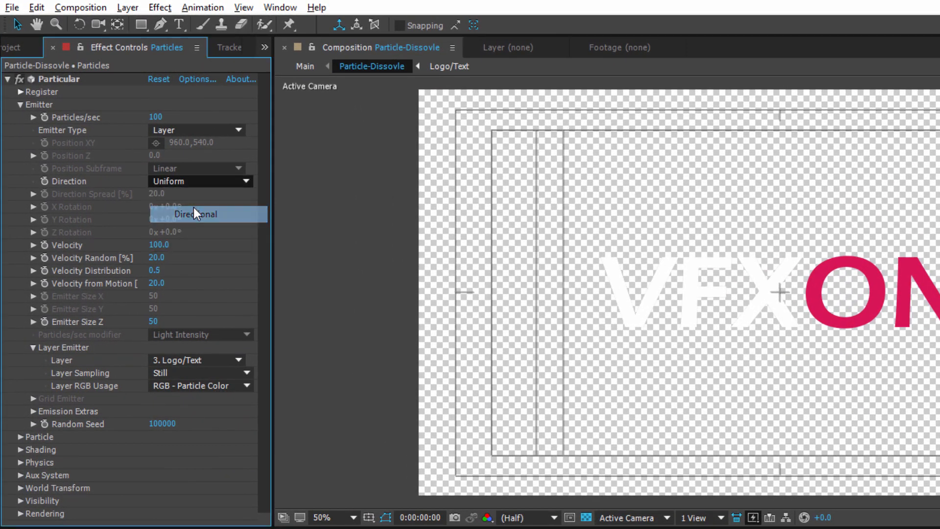
pyautogui.click(156, 258)
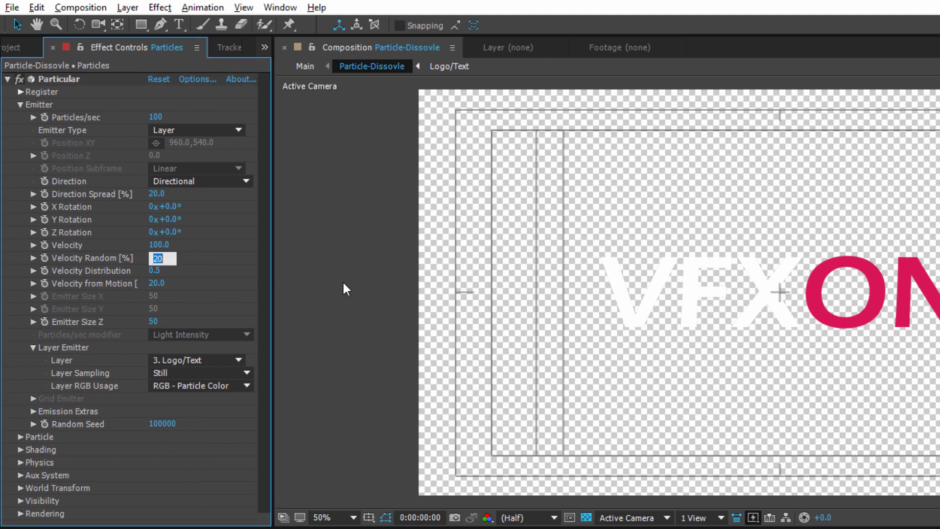
pyautogui.write('100')
pyautogui.press('Return')
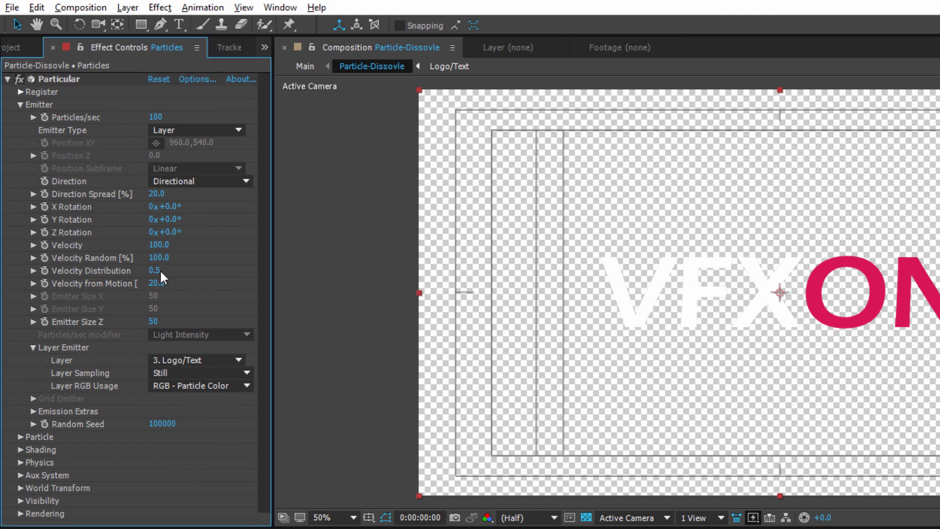
# - Set the emitter's Velocity Distribution to 0.7, Velocity from Motion to 66 and Emitter Size Z to 0
pyautogui.click(160, 270)
pyautogui.moveTo(161, 271); pyautogui.dragTo(164, 288)
pyautogui.write('7')
pyautogui.press('Return')
pyautogui.click(165, 283)
pyautogui.write('66')
pyautogui.press('Return')
pyautogui.click(153, 321)
pyautogui.write('0')
pyautogui.press('Return')
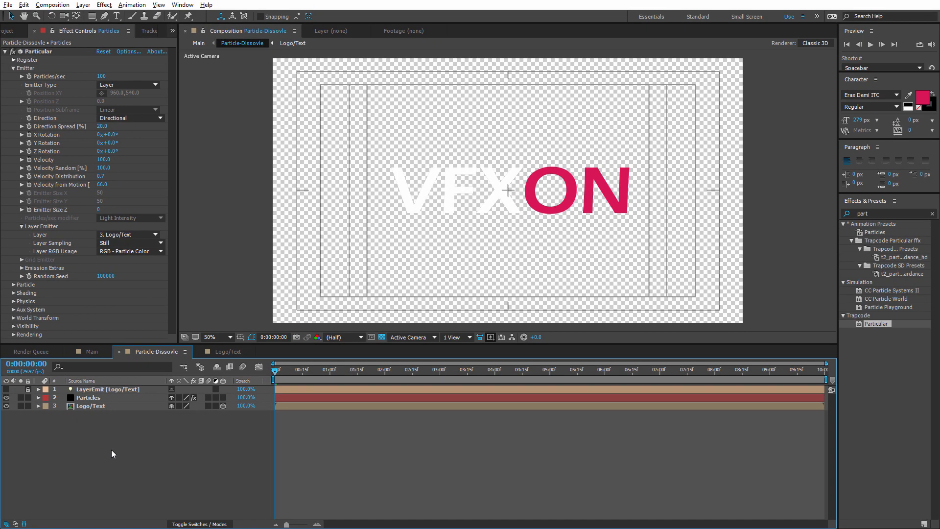
# - Add a 1920 x 1080 black solid beneath all other layers and hide the Logo/Text layer
pyautogui.rightClick(112, 451)
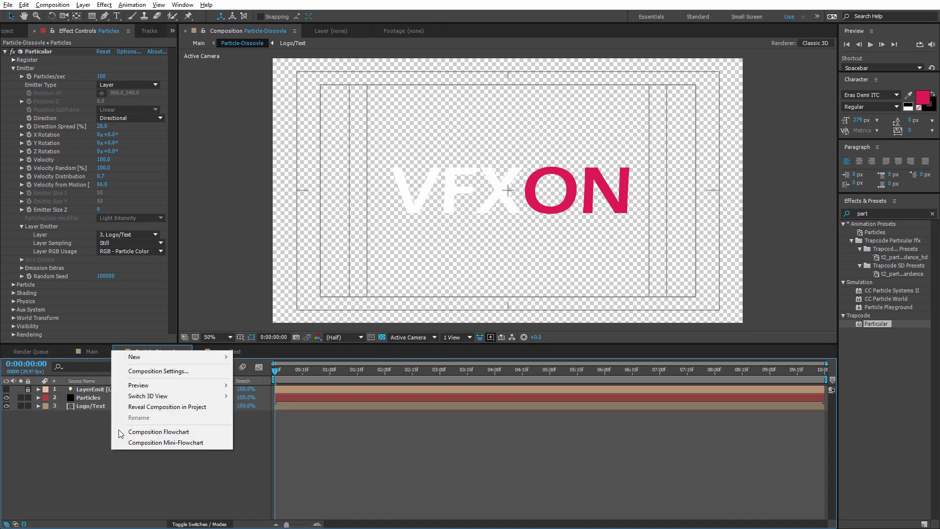
pyautogui.moveTo(152, 357)
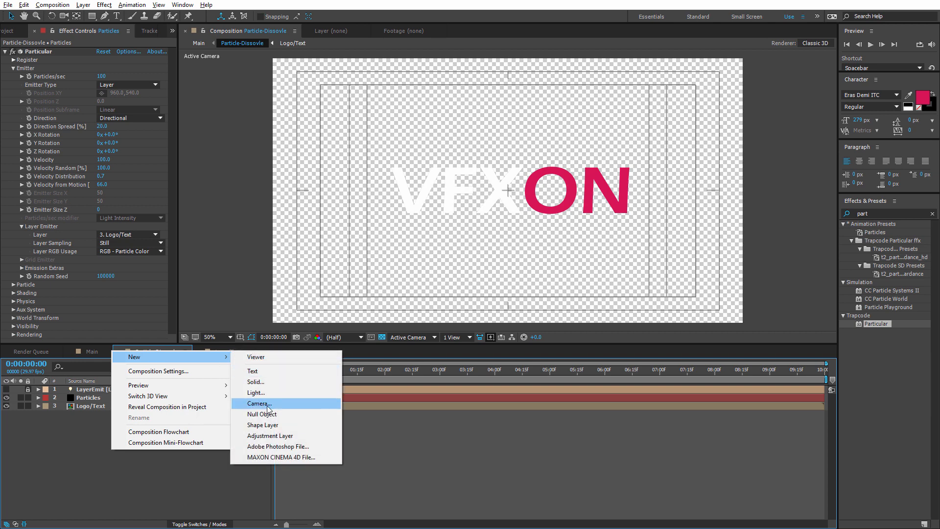
pyautogui.click(266, 381)
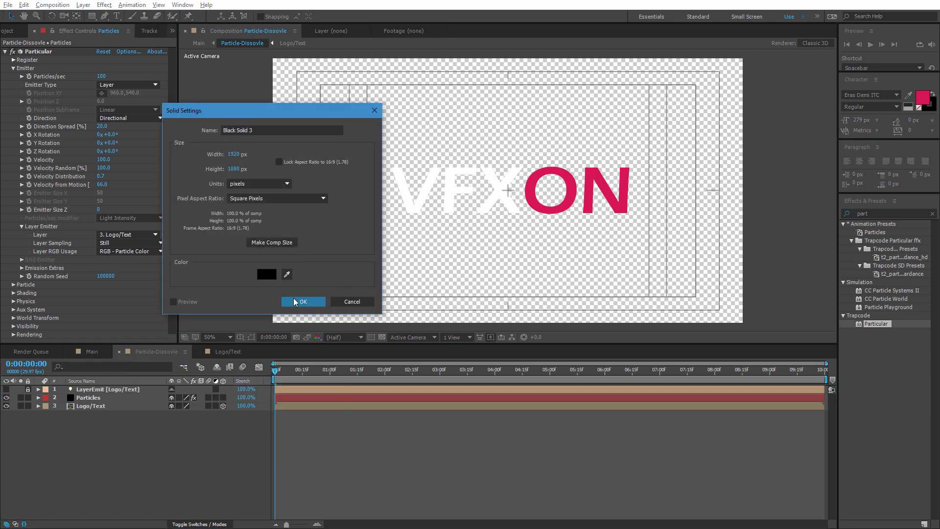
pyautogui.click(296, 301)
pyautogui.moveTo(96, 389); pyautogui.dragTo(109, 425)
pyautogui.click(95, 405)
pyautogui.click(93, 398)
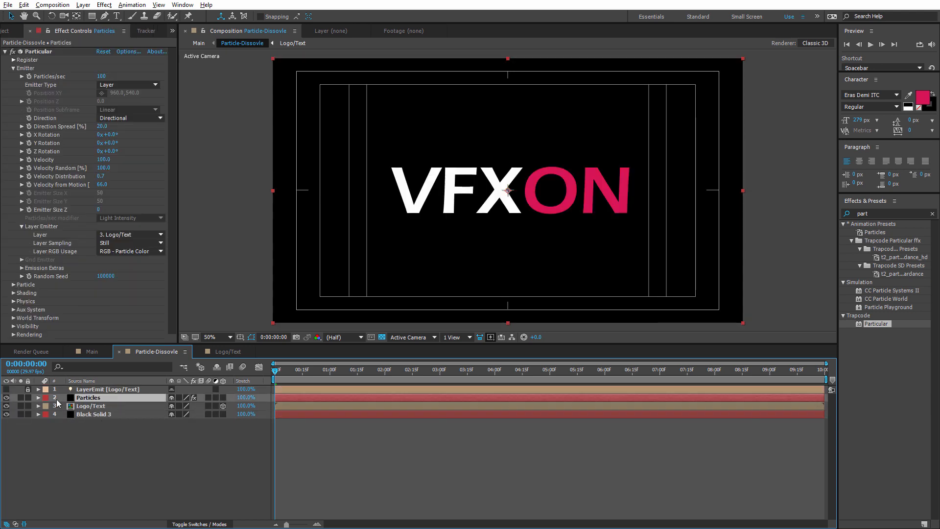
pyautogui.click(6, 406)
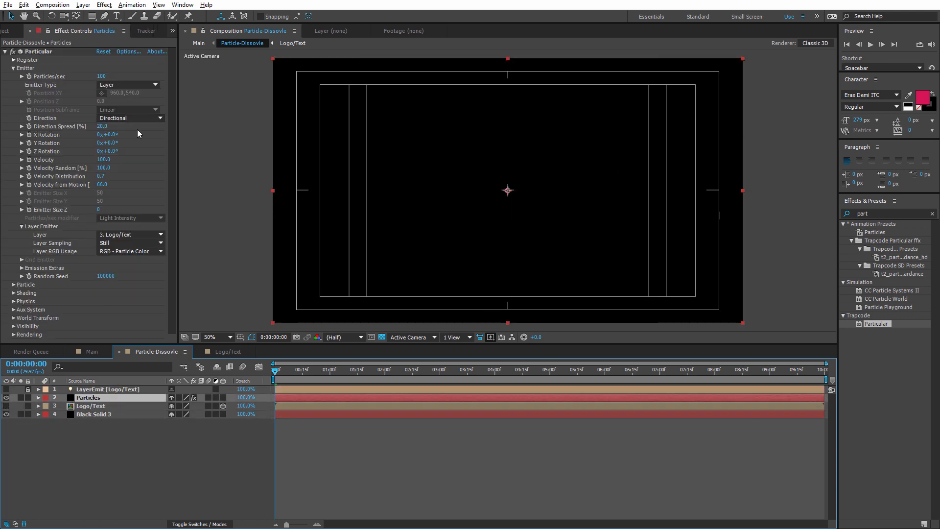
# - Set Particular's Particles/sec to 12400 and enable keyframing for it at the first frame
pyautogui.click(102, 77)
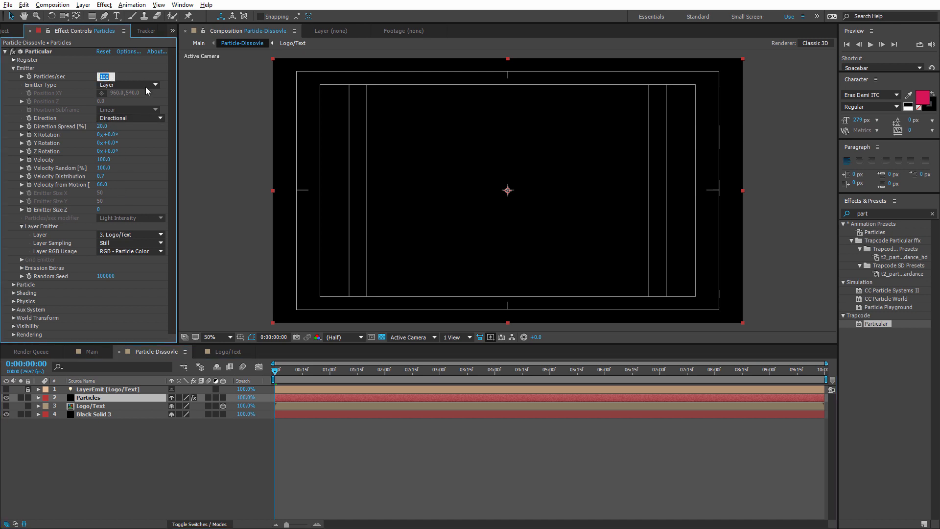
pyautogui.write('124')
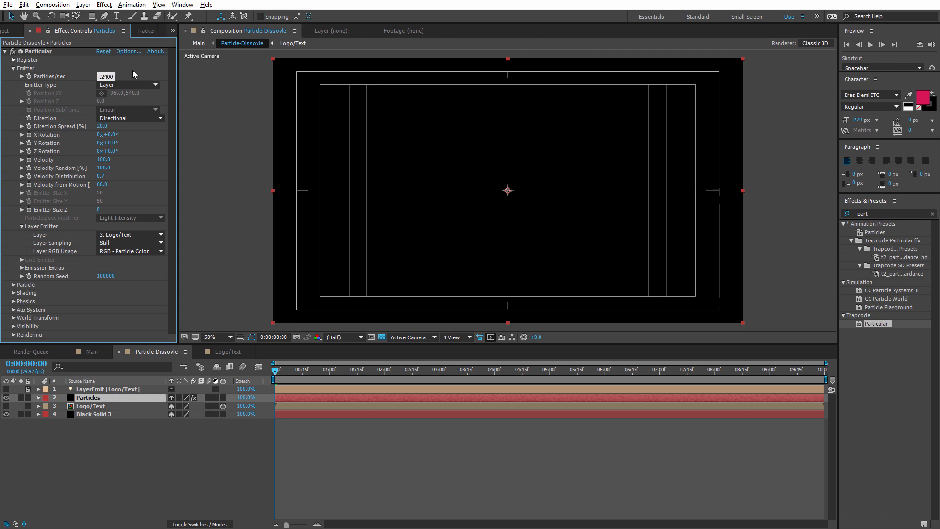
pyautogui.press('Return')
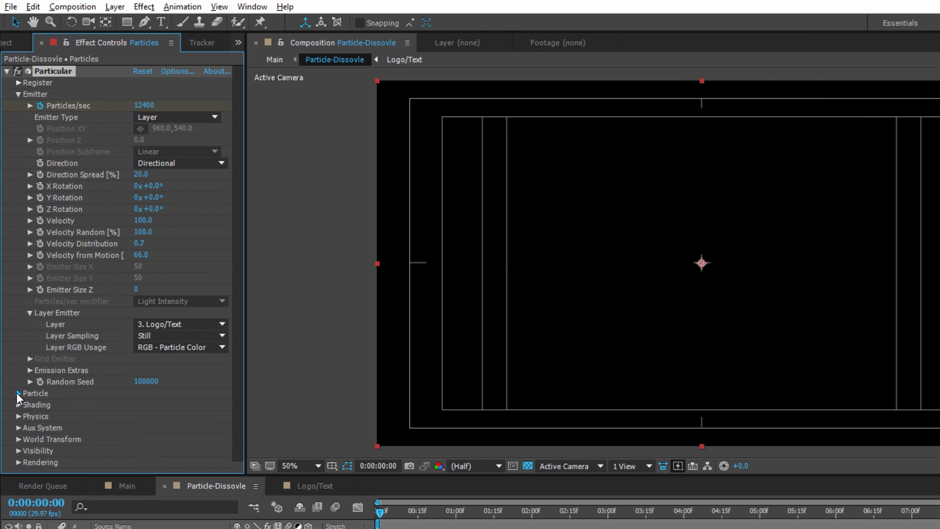
# - Set the Physics Time Factor in Particular's Physics settings to 0.5
pyautogui.click(13, 285)
pyautogui.scroll(-5, 104, 264)
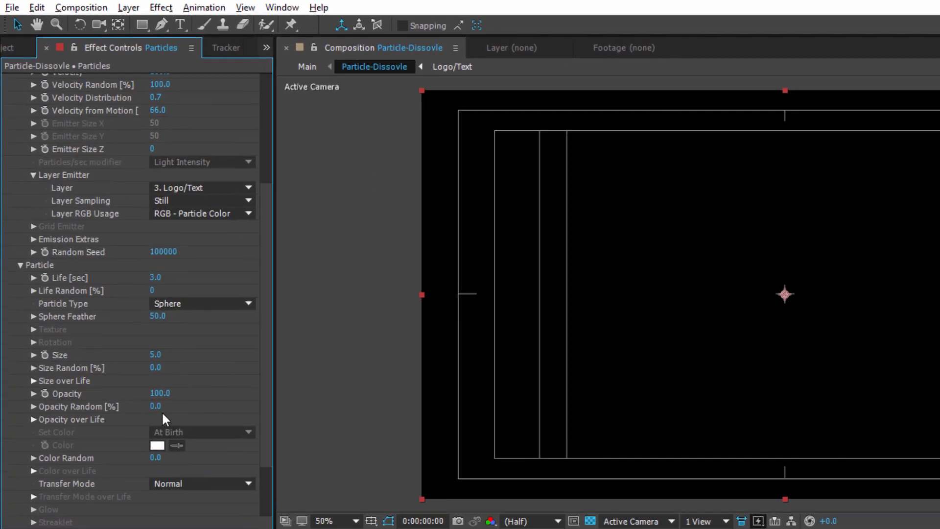
pyautogui.scroll(-2, 209, 409)
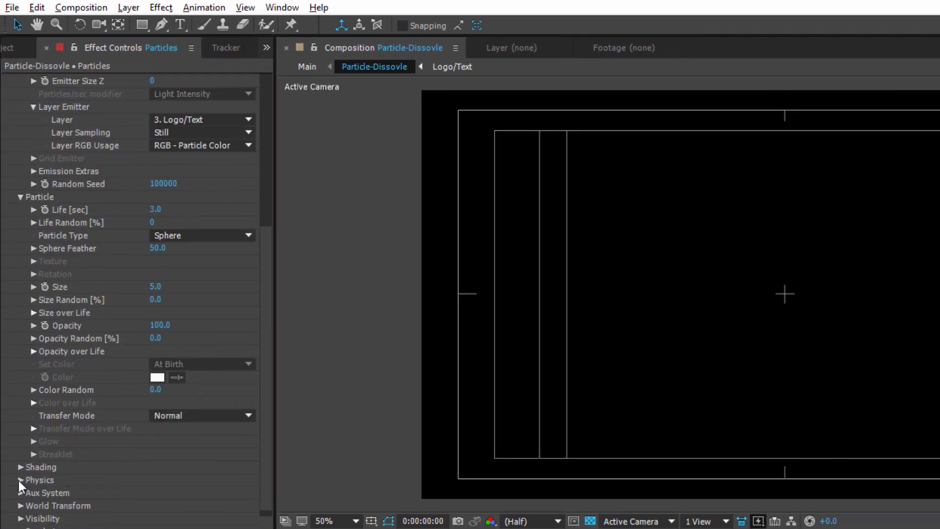
pyautogui.click(20, 480)
pyautogui.scroll(-2, 181, 351)
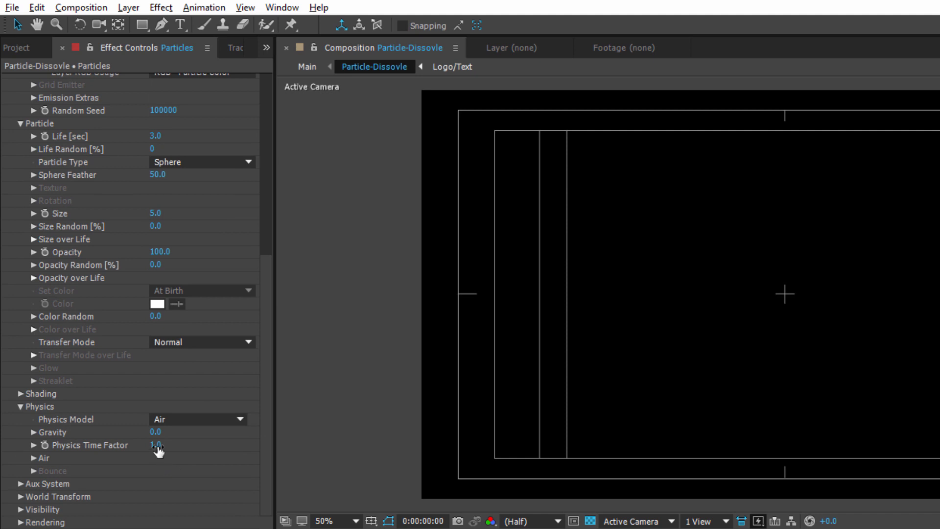
pyautogui.click(157, 446)
pyautogui.write('.5')
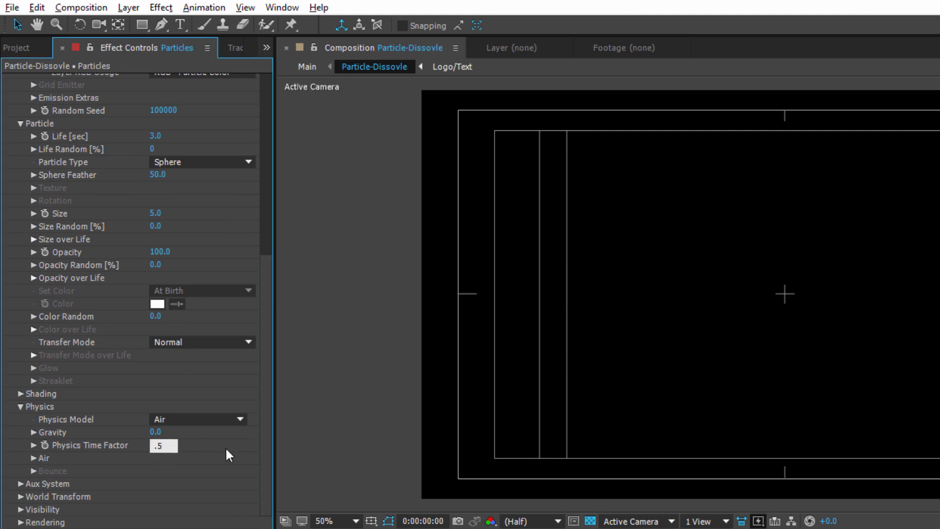
pyautogui.press('Return')
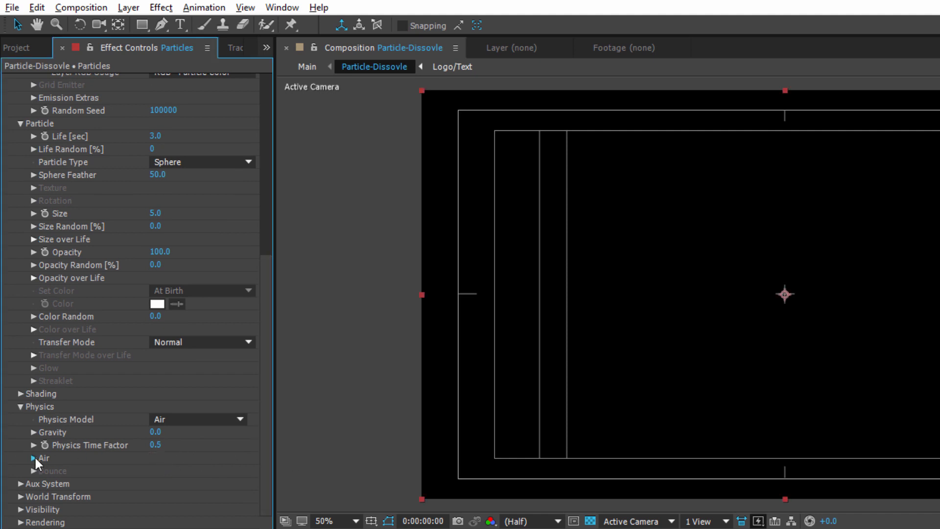
# - Set the Evolution Speed of Particular's Air Turbulence Field to 15
pyautogui.click(34, 457)
pyautogui.scroll(-5, 35, 457)
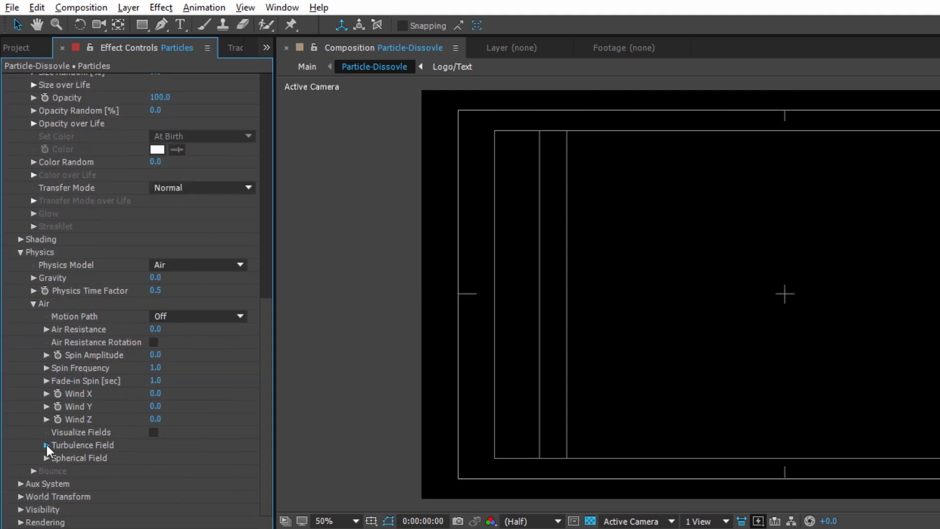
pyautogui.click(46, 445)
pyautogui.scroll(-6, 235, 317)
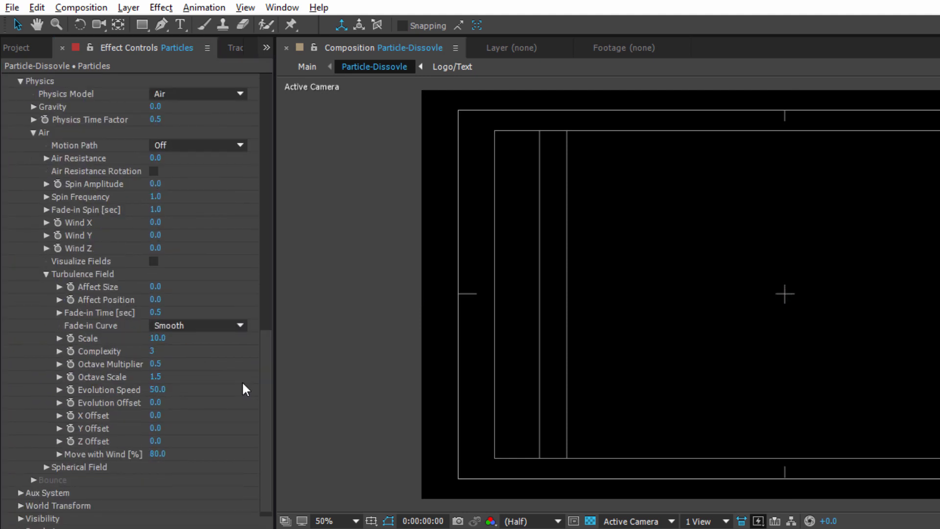
pyautogui.click(157, 389)
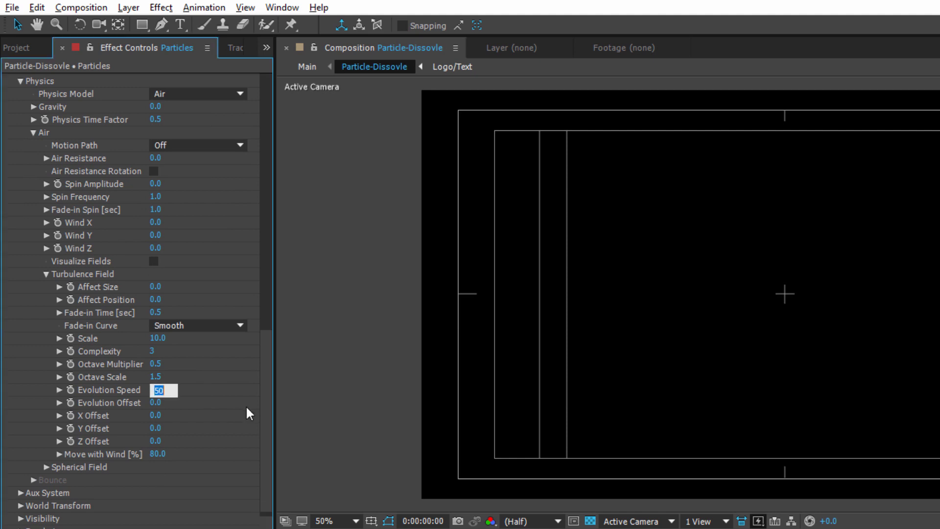
pyautogui.write('15')
pyautogui.press('Return')
# - Set Particular's Aux System to emit Continously and preview the particle animation
pyautogui.scroll(-1, 78, 467)
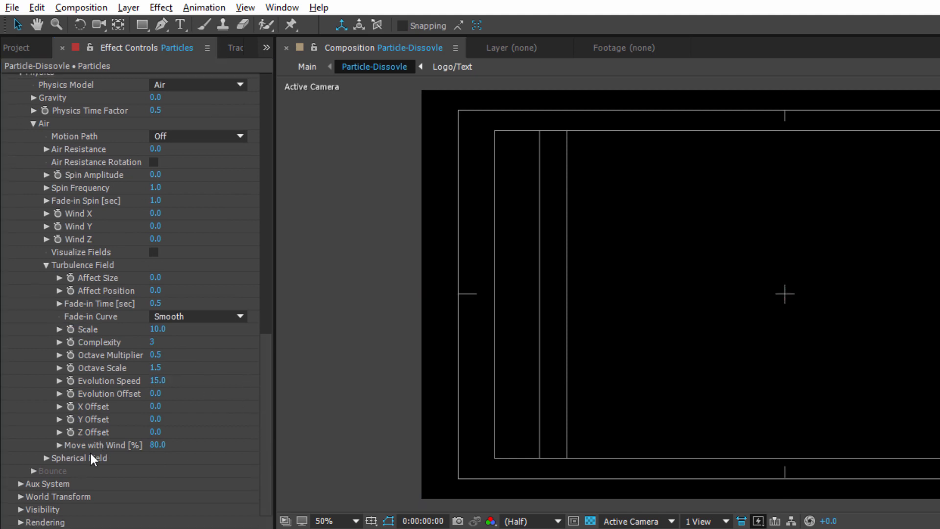
pyautogui.click(20, 481)
pyautogui.scroll(-7, 79, 456)
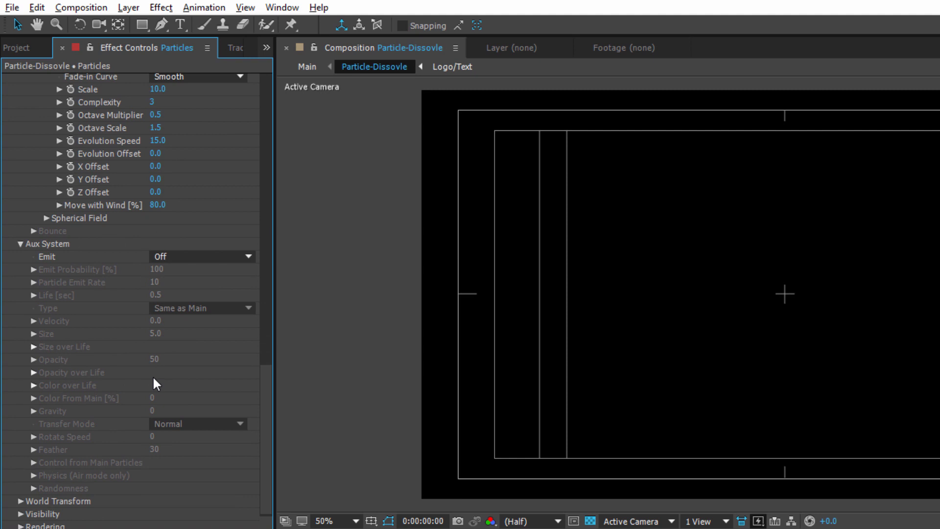
pyautogui.click(169, 257)
pyautogui.click(216, 305)
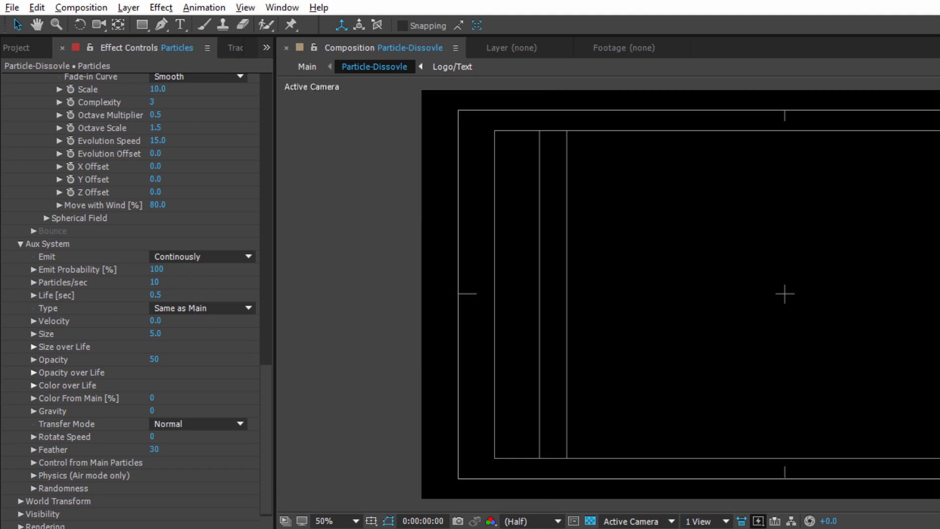
pyautogui.press('space')
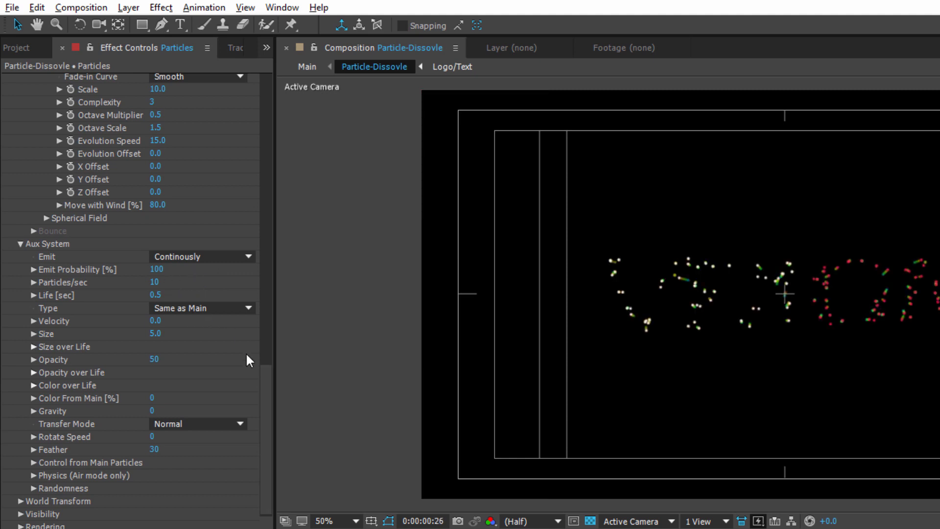
# - Set the Aux System's Particles/sec to 197 and its Life to 1.5 seconds
pyautogui.click(156, 283)
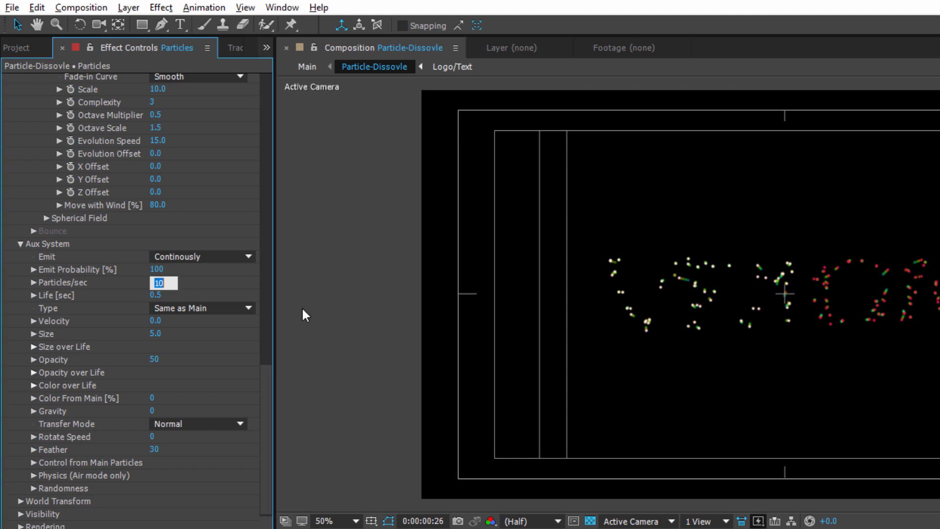
pyautogui.write('197')
pyautogui.press('Return')
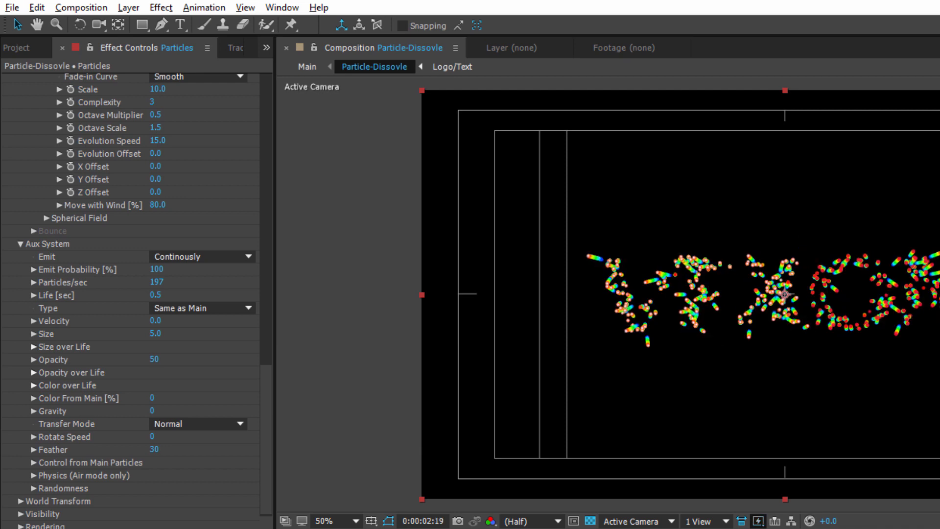
pyautogui.click(156, 296)
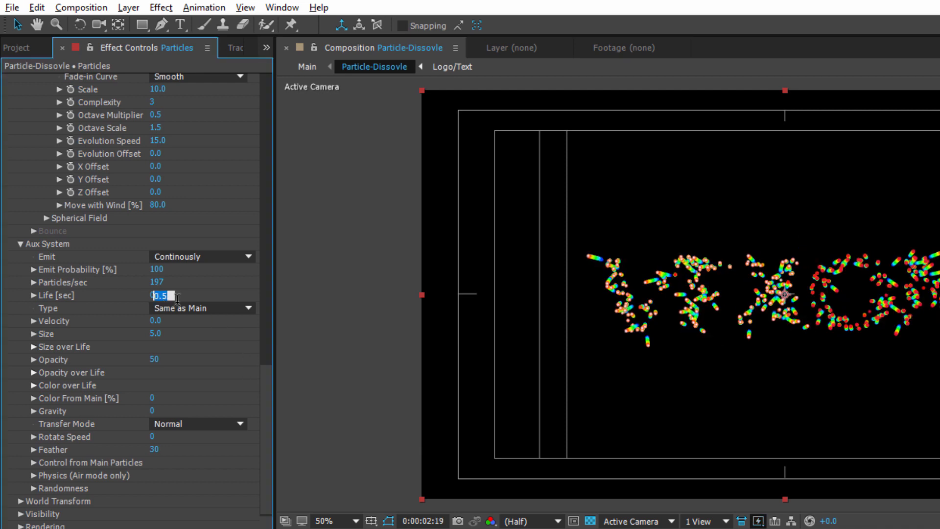
pyautogui.write('1.5')
pyautogui.press('Return')
# - Set both the Velocity and the Size of the Aux System particles to 2
pyautogui.click(155, 321)
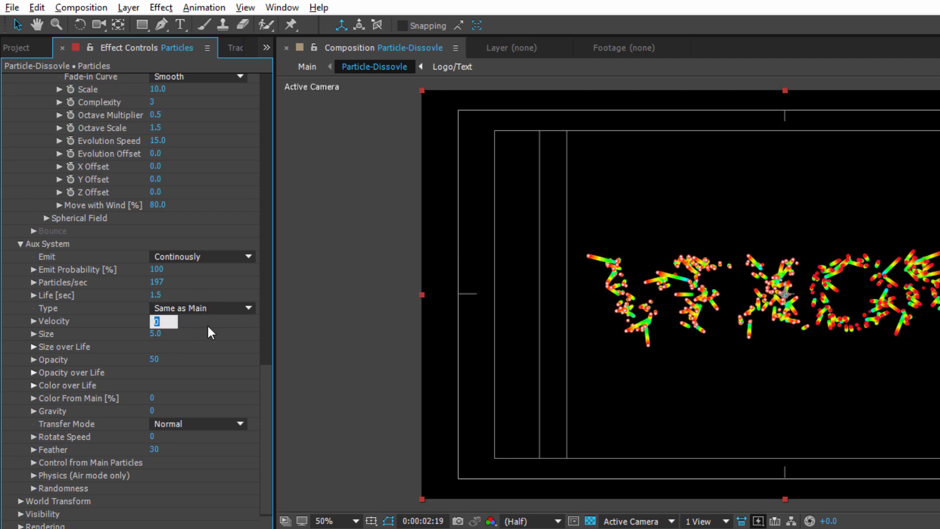
pyautogui.write('2')
pyautogui.press('Return')
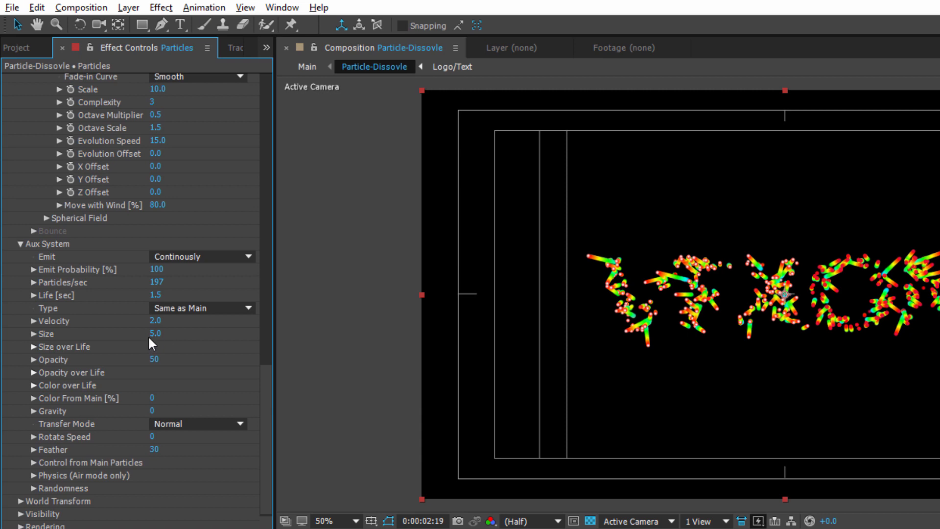
pyautogui.click(154, 333)
pyautogui.write('2')
pyautogui.press('Return')
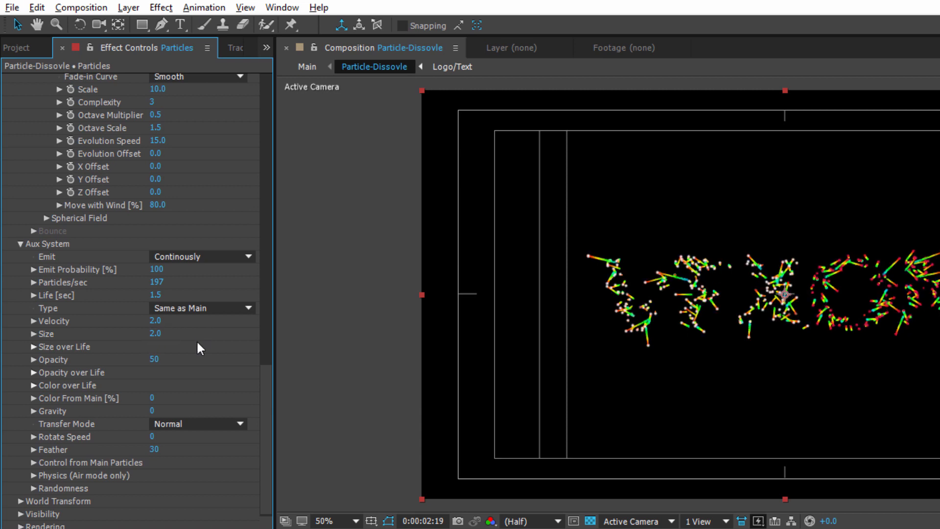
# - Set the Aux System's Opacity to 18 and its Color From Main to 100%
pyautogui.click(155, 360)
pyautogui.write('18')
pyautogui.press('Return')
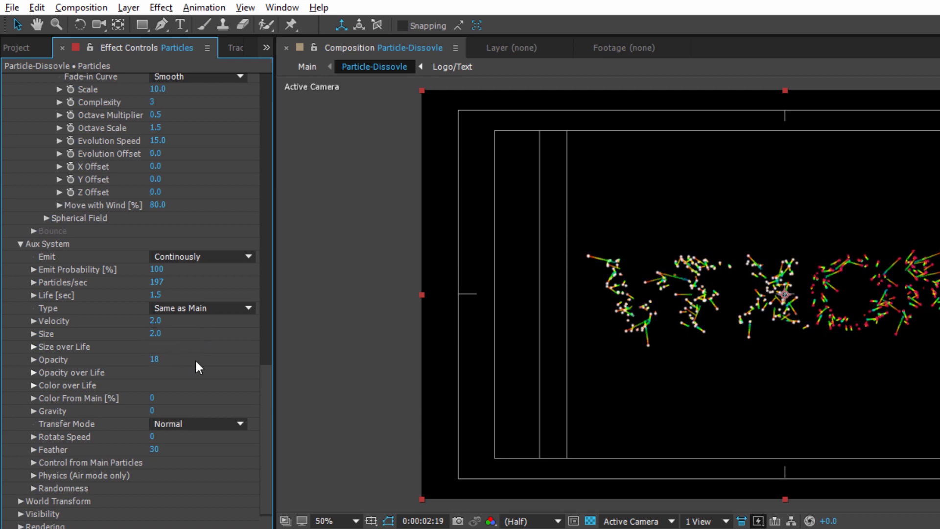
pyautogui.moveTo(152, 398); pyautogui.dragTo(357, 388)
pyautogui.click(339, 377)
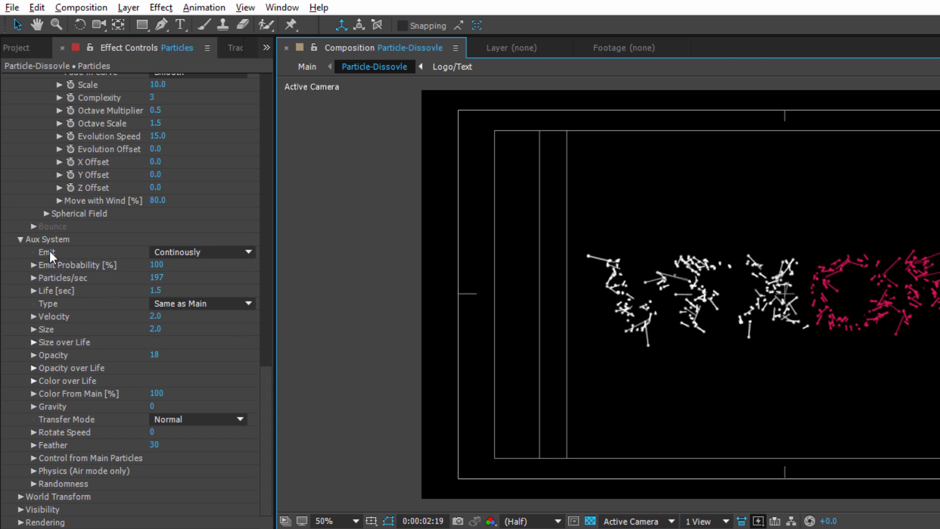
# - Enable keyframing for Turbulence Position in the Aux System's Physics (Air mode only) settings at 0:00:02:02
pyautogui.moveTo(267, 406); pyautogui.dragTo(150, 482)
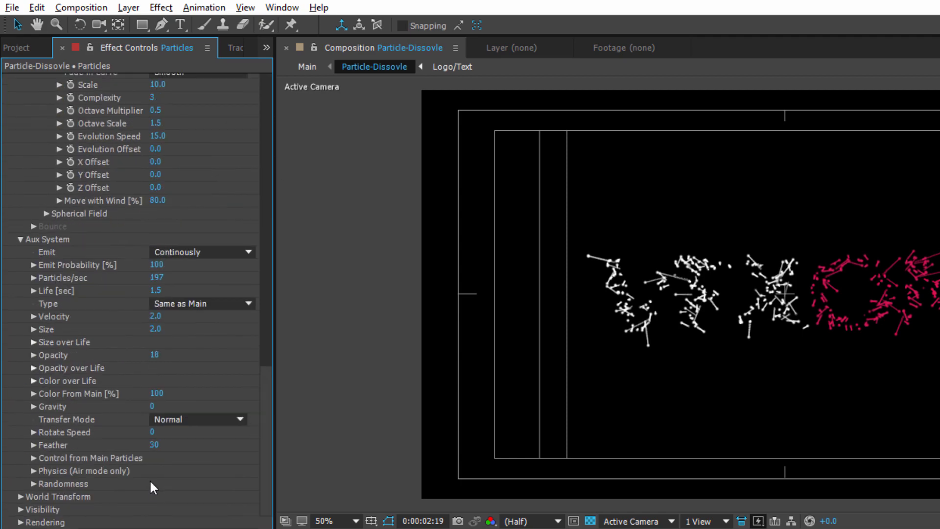
pyautogui.click(34, 470)
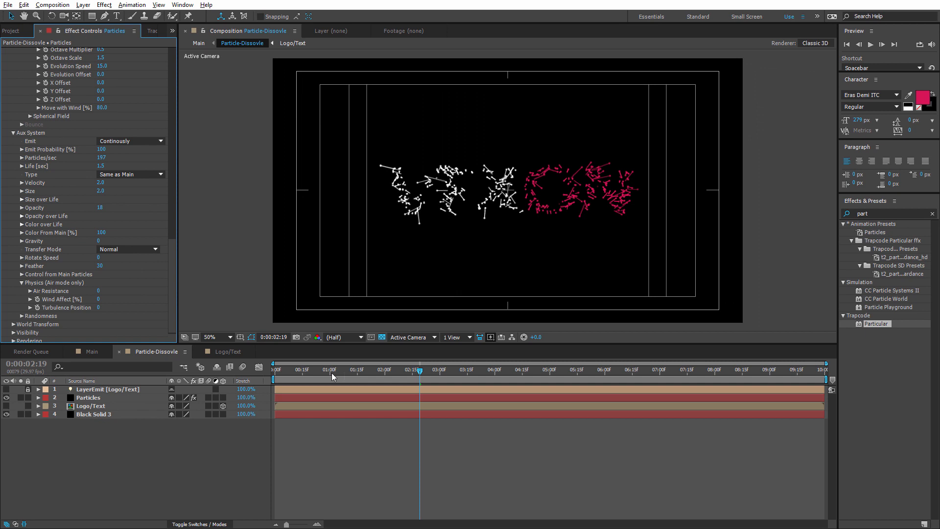
pyautogui.click(93, 398)
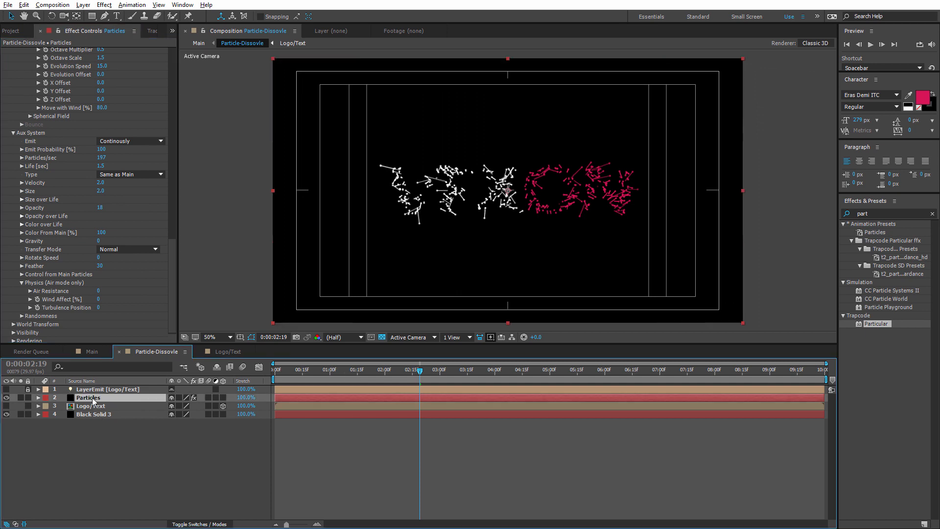
pyautogui.press('u')
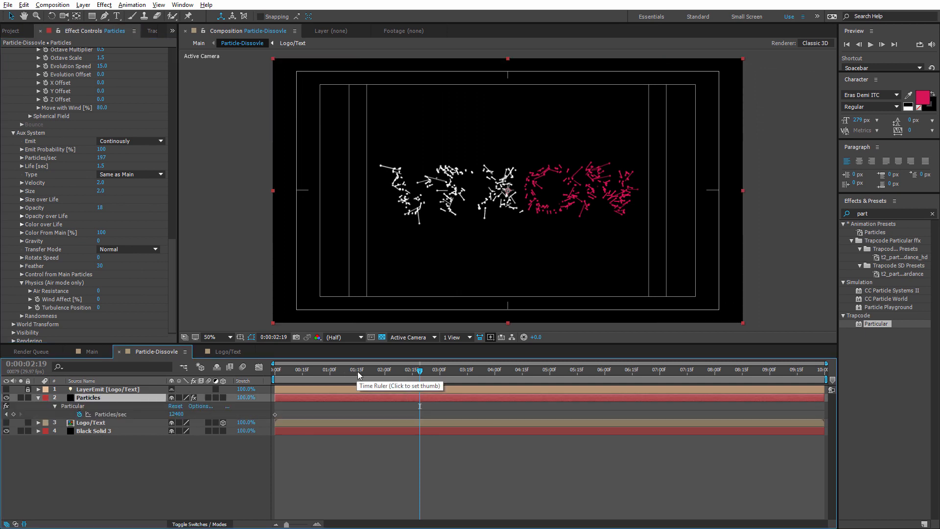
pyautogui.moveTo(393, 376); pyautogui.dragTo(388, 376)
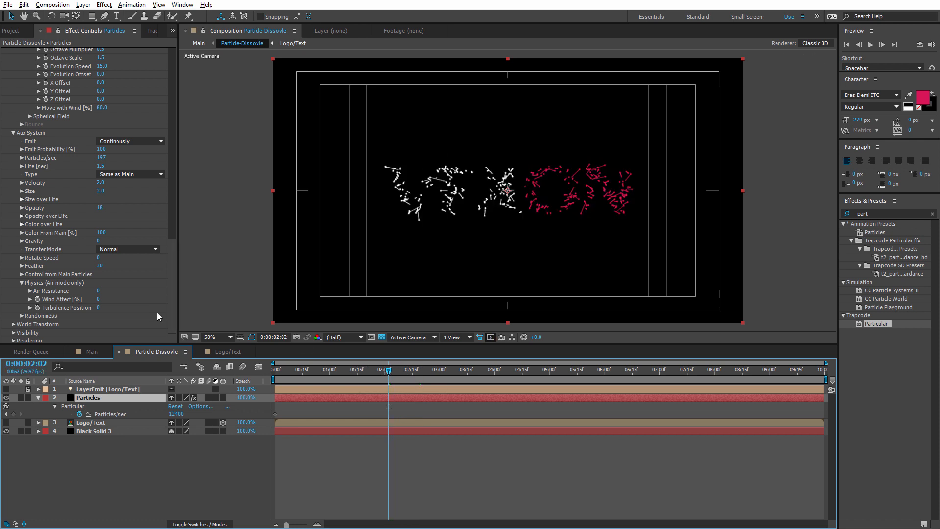
pyautogui.click(98, 307)
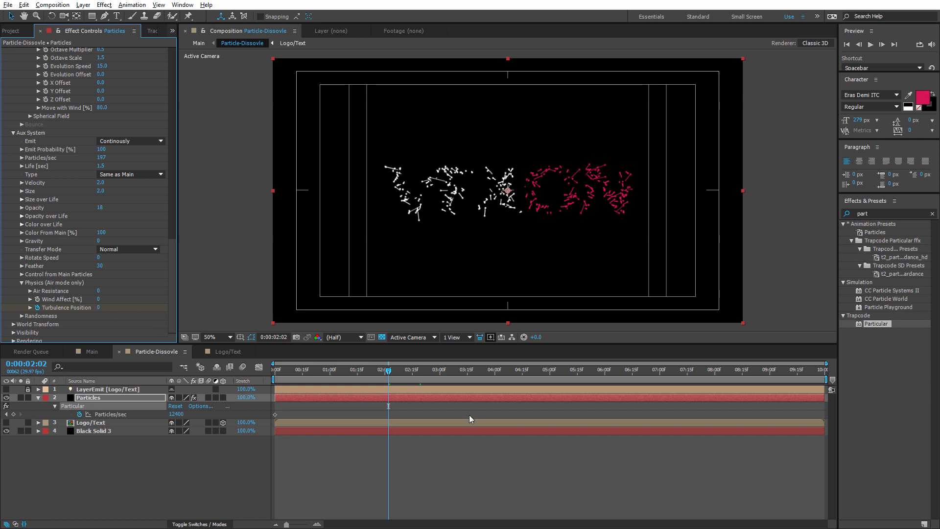
# - Keyframe the Aux System's Turbulence Position at 150 at 0:00:04:02
pyautogui.moveTo(388, 376); pyautogui.dragTo(497, 385)
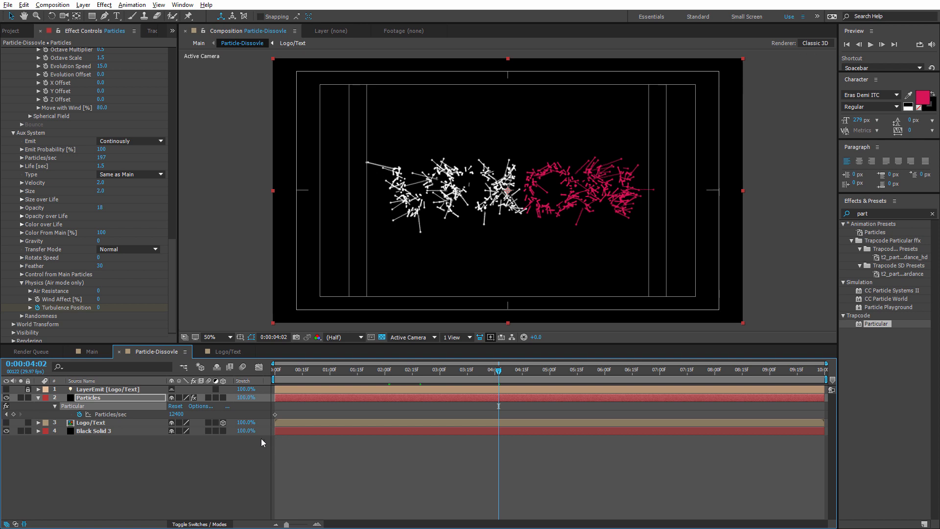
pyautogui.click(100, 307)
pyautogui.write('15')
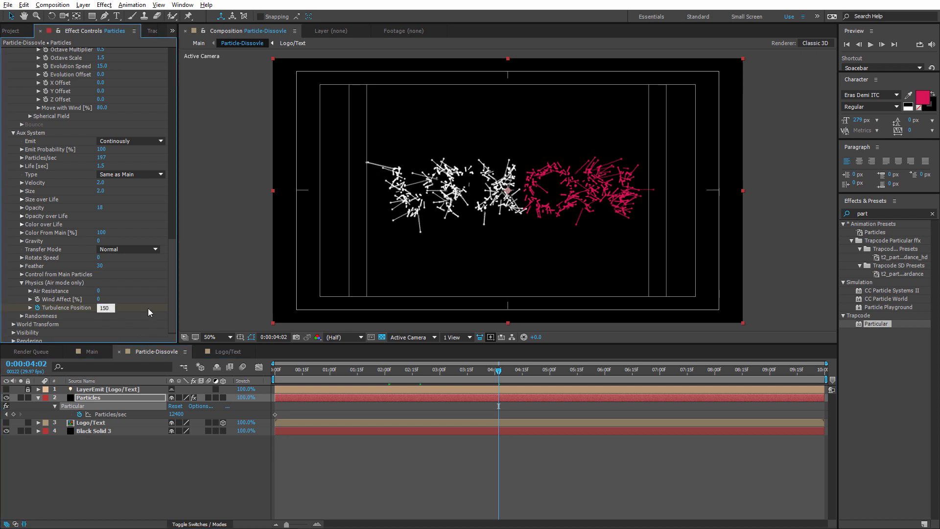
pyautogui.press('Return')
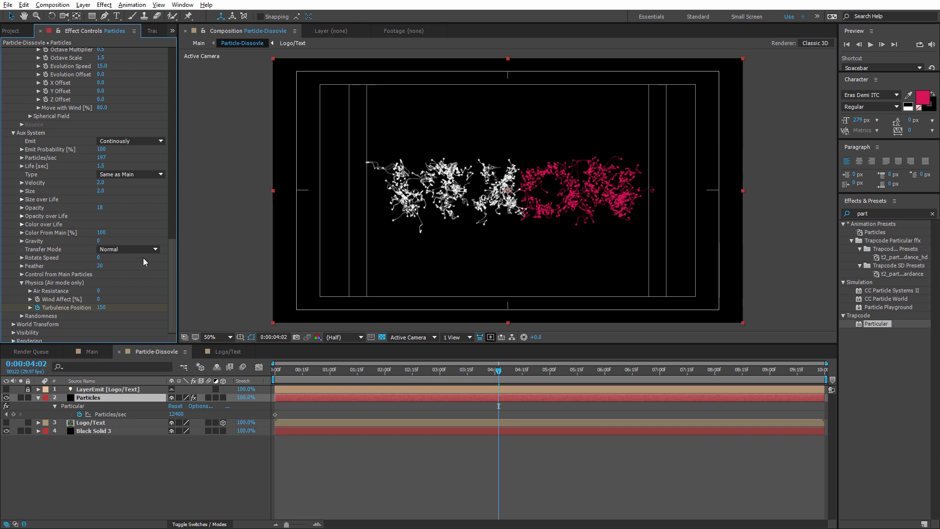
pyautogui.moveTo(103, 308); pyautogui.dragTo(300, 285)
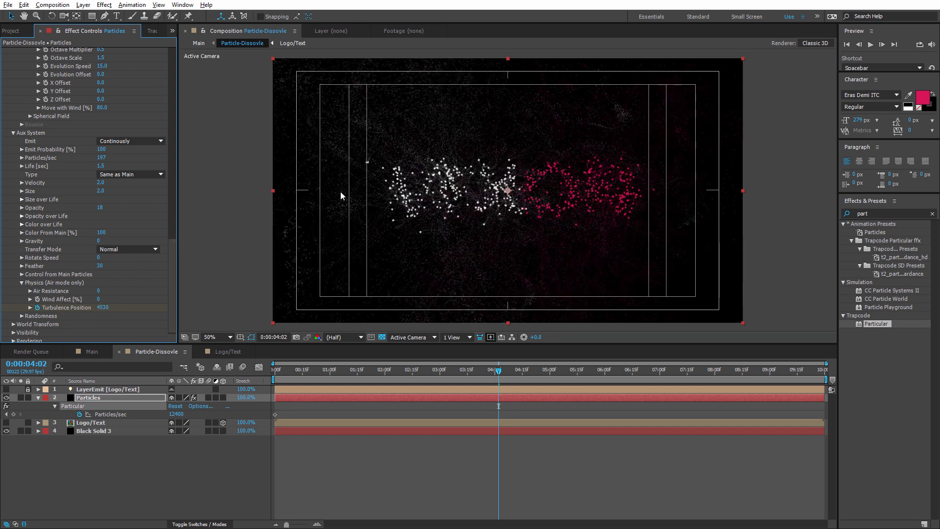
pyautogui.moveTo(102, 309); pyautogui.dragTo(88, 310)
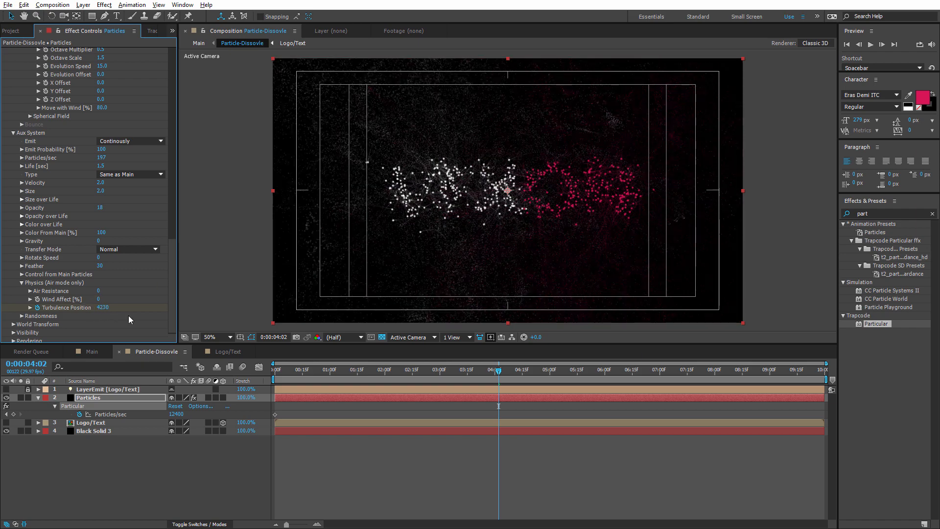
pyautogui.hotkey('ctrl', 'z')
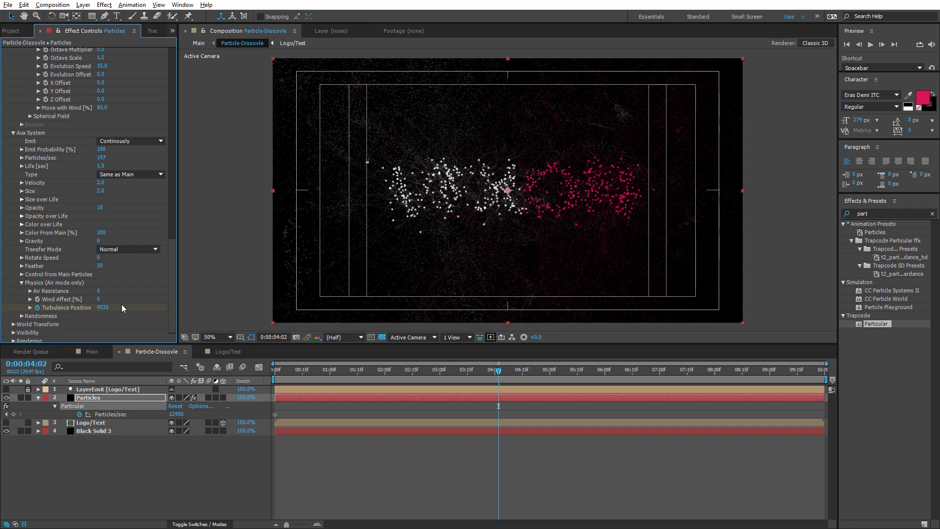
pyautogui.hotkey('ctrl', 'z')
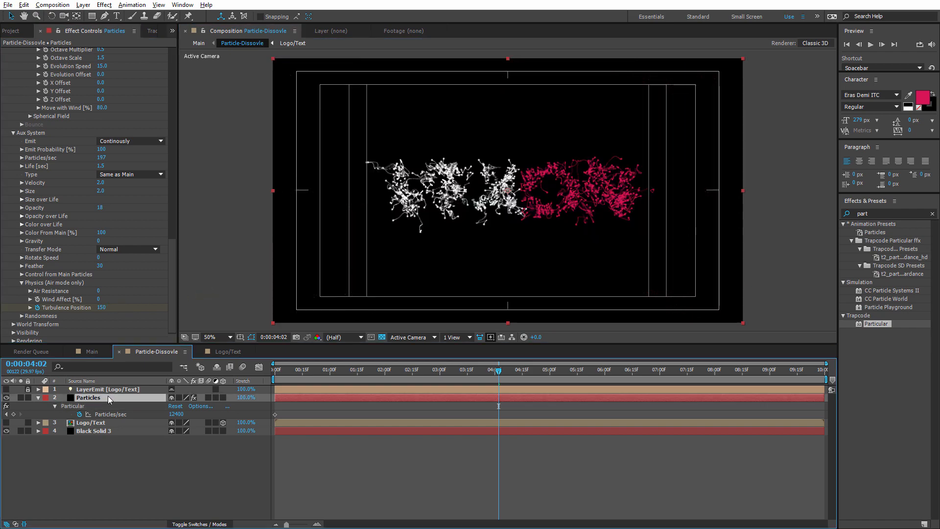
# - Reveal the Particles layer's keyframed properties and set Particles/sec to 5570 at 0:00:04:02
pyautogui.press('e')
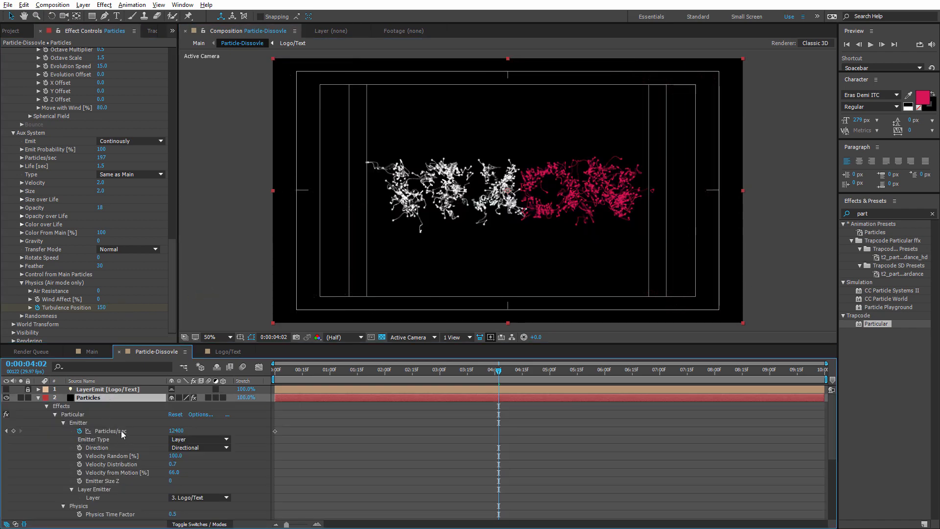
pyautogui.press('e')
pyautogui.press('u')
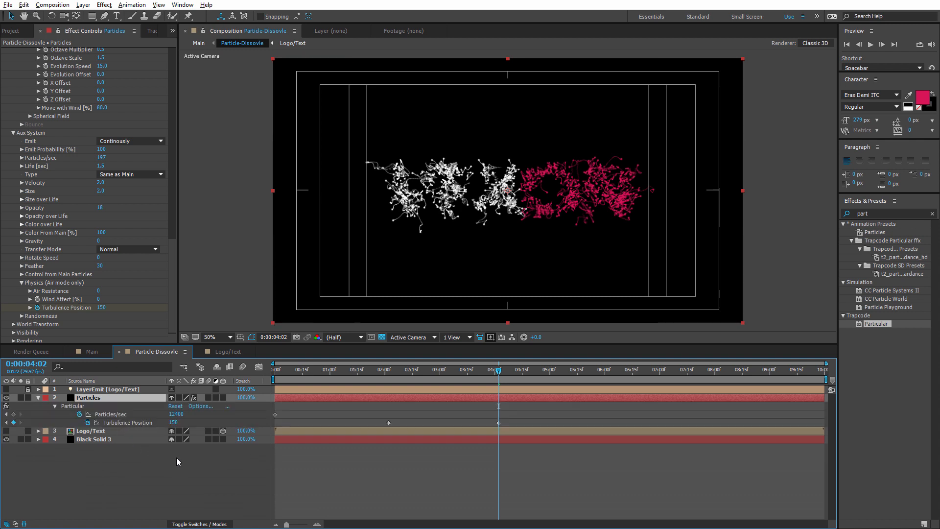
pyautogui.click(177, 417)
pyautogui.write('5570')
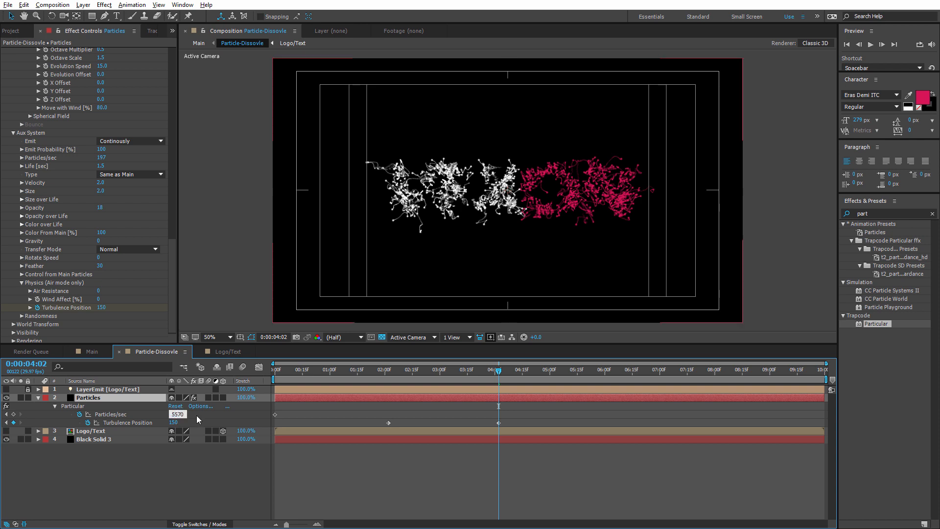
pyautogui.press('Return')
# - Enable keyframing for Wind Z and the Turbulence Field's Affect Position in Particular's Air settings at 0:00:04:24
pyautogui.scroll(10, 116, 229)
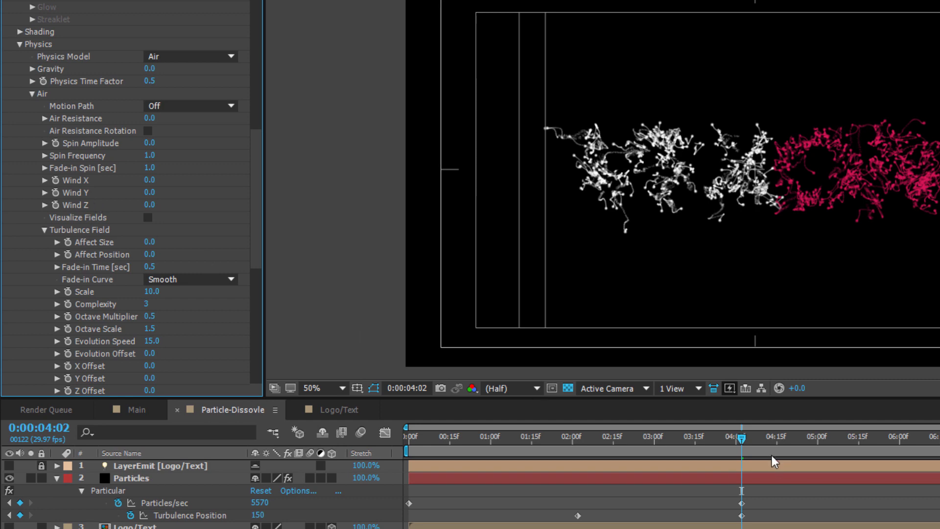
pyautogui.moveTo(741, 438); pyautogui.dragTo(807, 441)
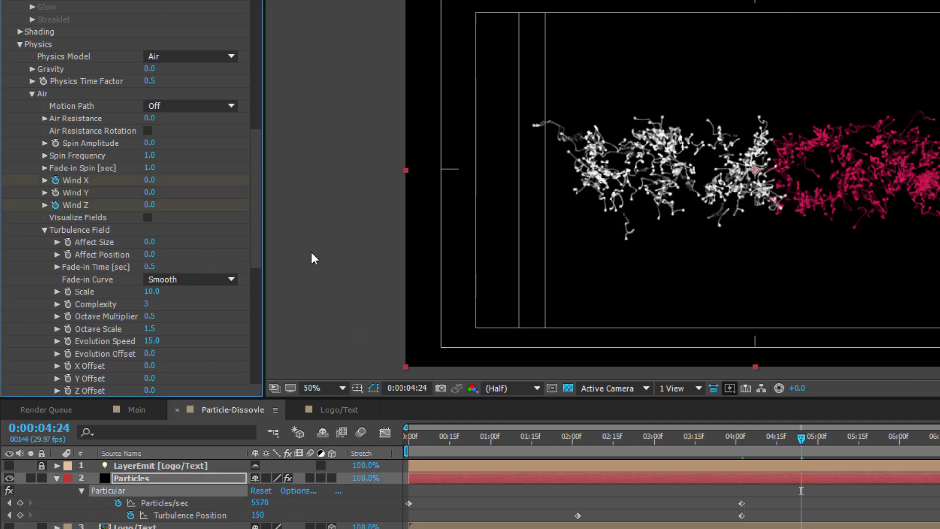
pyautogui.hotkey('ctrl', 'z')
pyautogui.hotkey('ctrl', 'z')
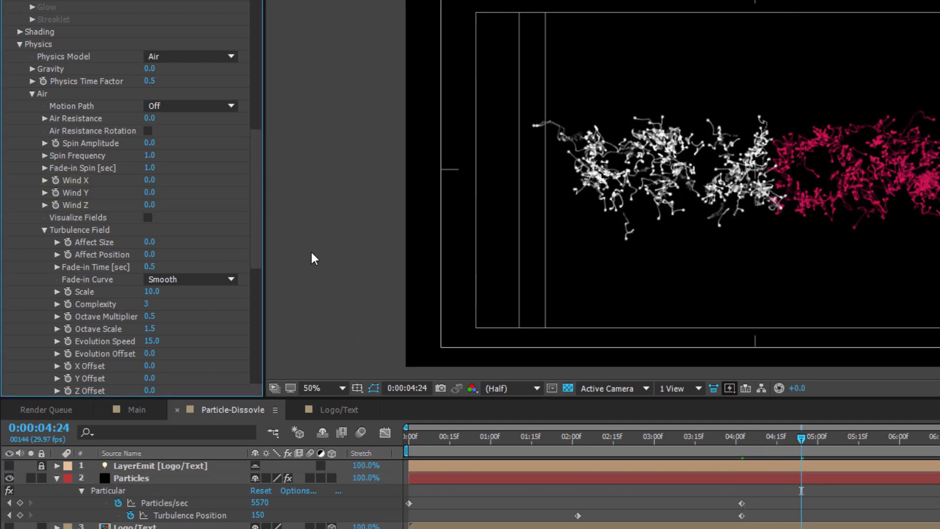
pyautogui.click(55, 205)
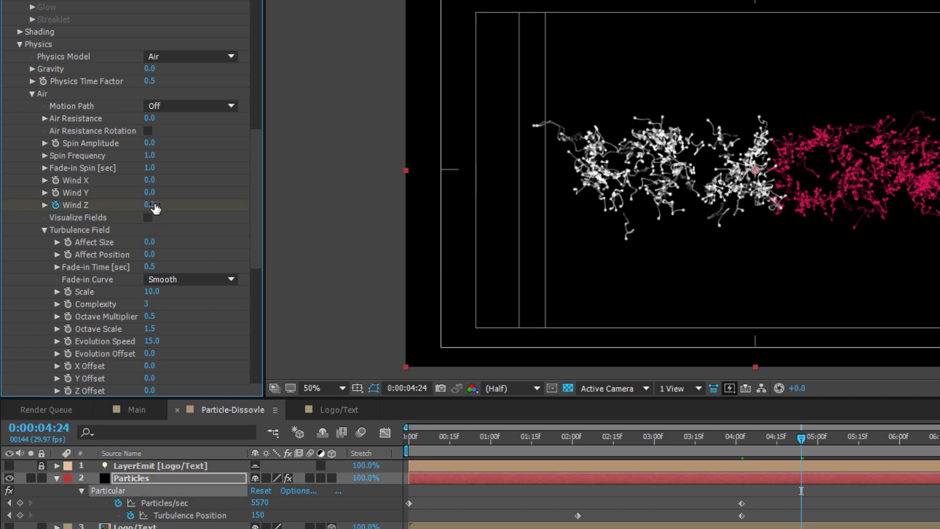
pyautogui.click(68, 254)
# - Add a keyframe to the emitter's Particles/sec at 0:00:05:14, keeping its current value
pyautogui.moveTo(801, 439); pyautogui.dragTo(853, 446)
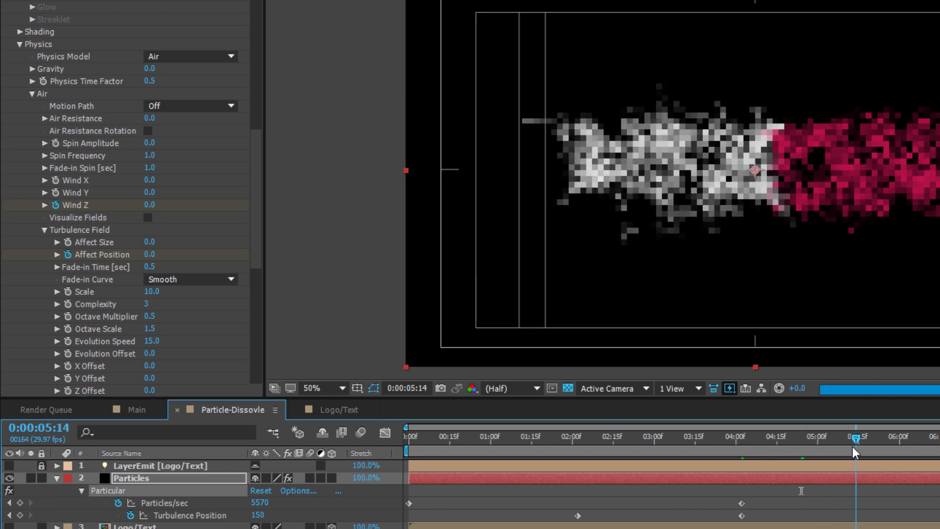
pyautogui.moveTo(252, 228); pyautogui.dragTo(280, 46)
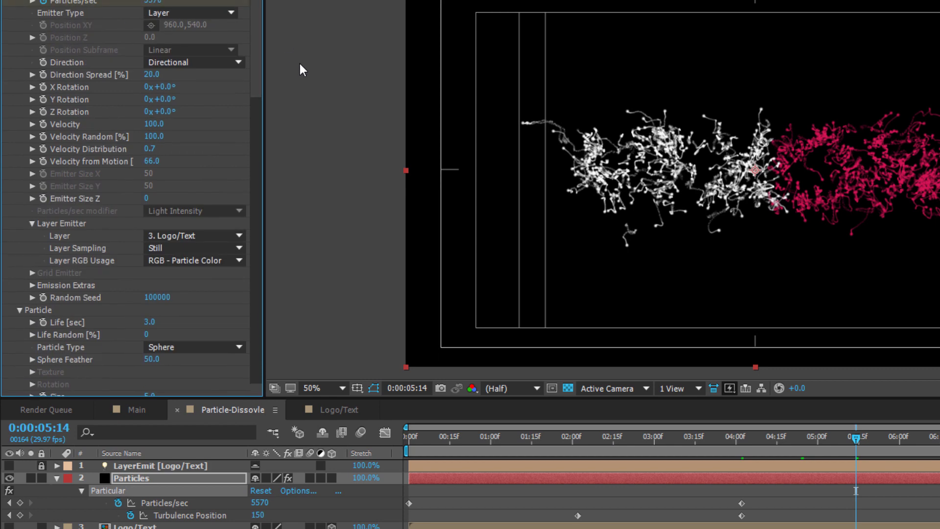
pyautogui.click(21, 503)
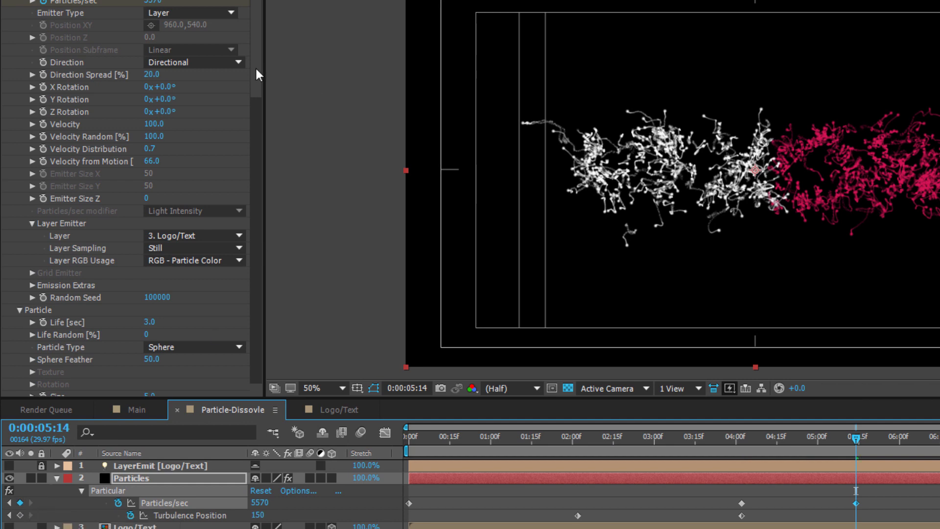
# - Enable keyframing for the emitter's Direction Spread, X, Y and Z Rotation and Velocity, and set Velocity to 0
pyautogui.click(46, 77)
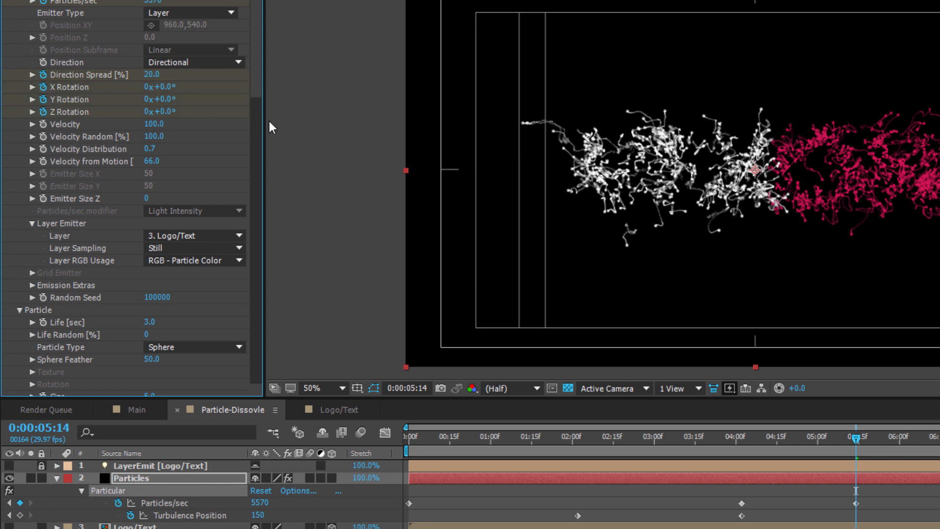
pyautogui.click(43, 127)
pyautogui.write('0')
pyautogui.press('Return')
# - Enable keyframing for the main particle's Life and Size, and set Life to 4.6 seconds
pyautogui.scroll(-3, 187, 122)
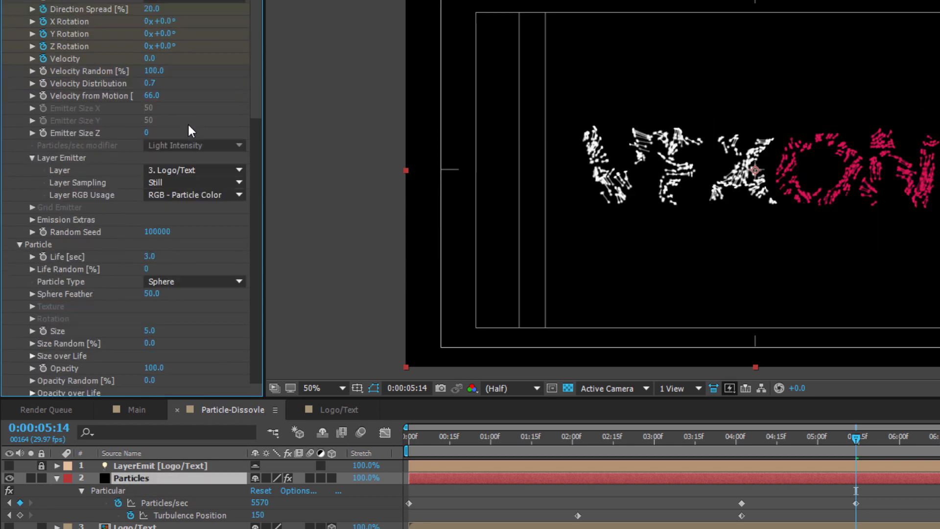
pyautogui.click(44, 259)
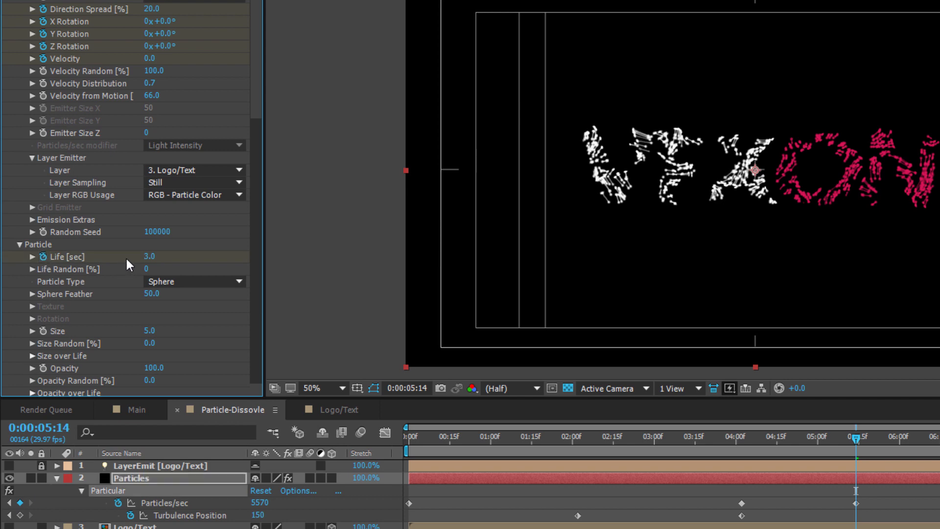
pyautogui.click(147, 256)
pyautogui.write('4.6')
pyautogui.scroll(-2, 196, 260)
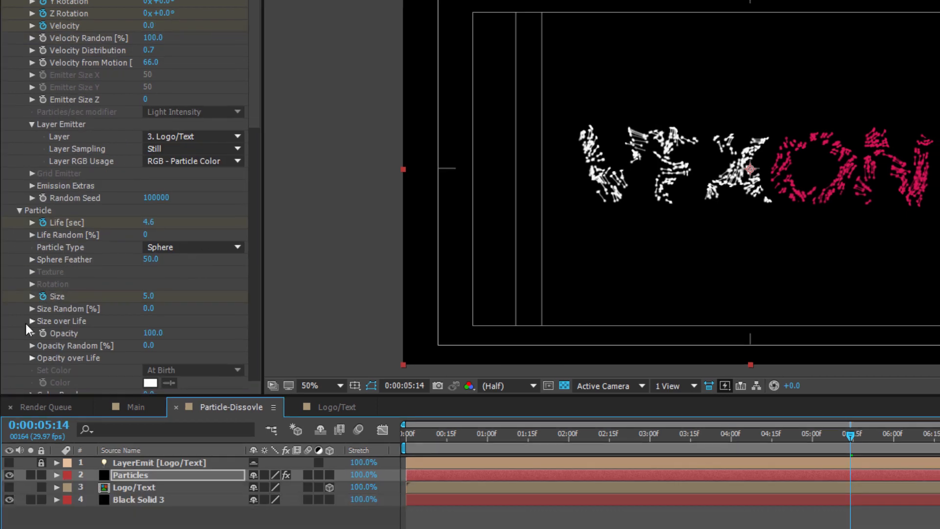
# - Enable keyframing for the main particle's Opacity and the Air Spin Amplitude, and reveal the Particles layer's keyframed properties
pyautogui.click(44, 333)
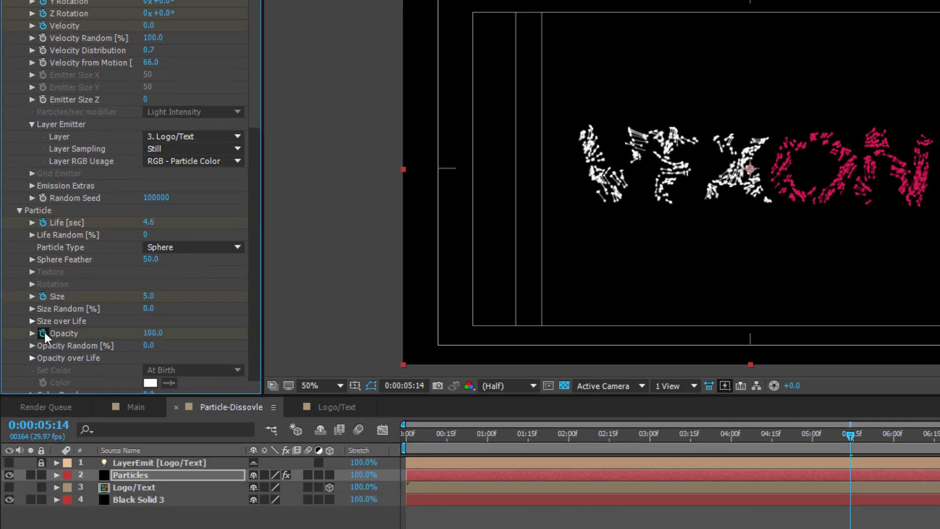
pyautogui.scroll(-7, 109, 272)
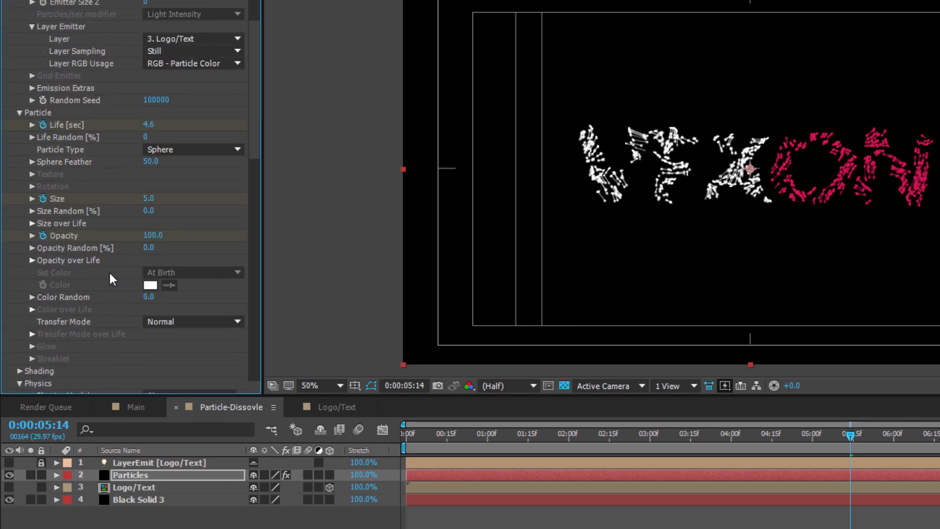
pyautogui.scroll(-2, 109, 278)
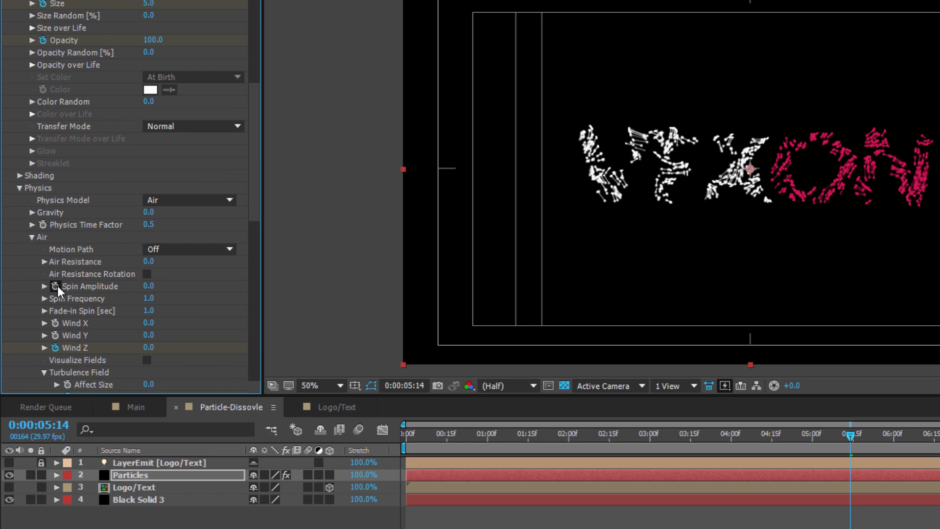
pyautogui.click(212, 475)
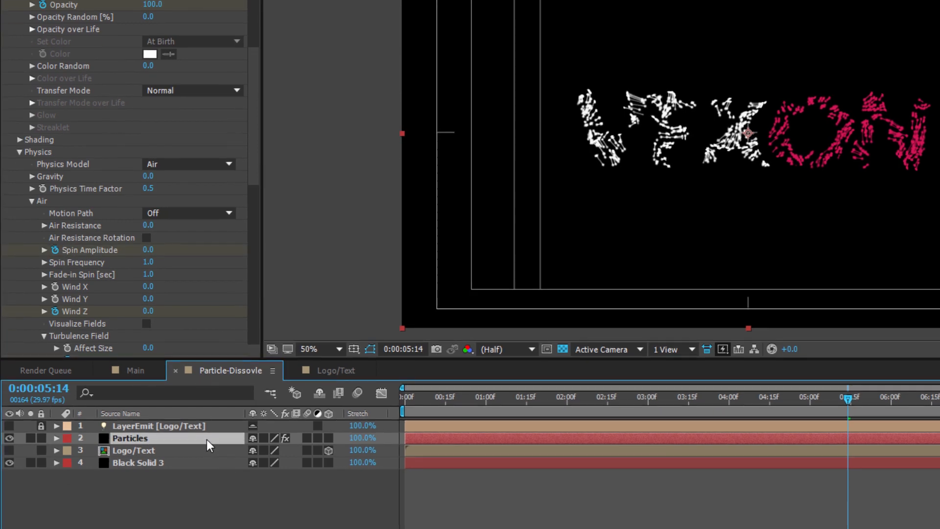
pyautogui.press('u')
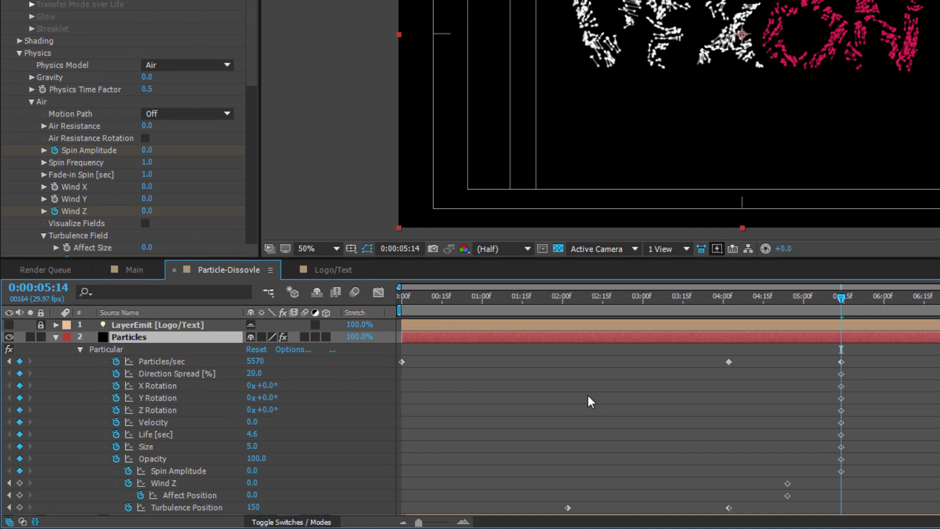
pyautogui.scroll(-1, 588, 396)
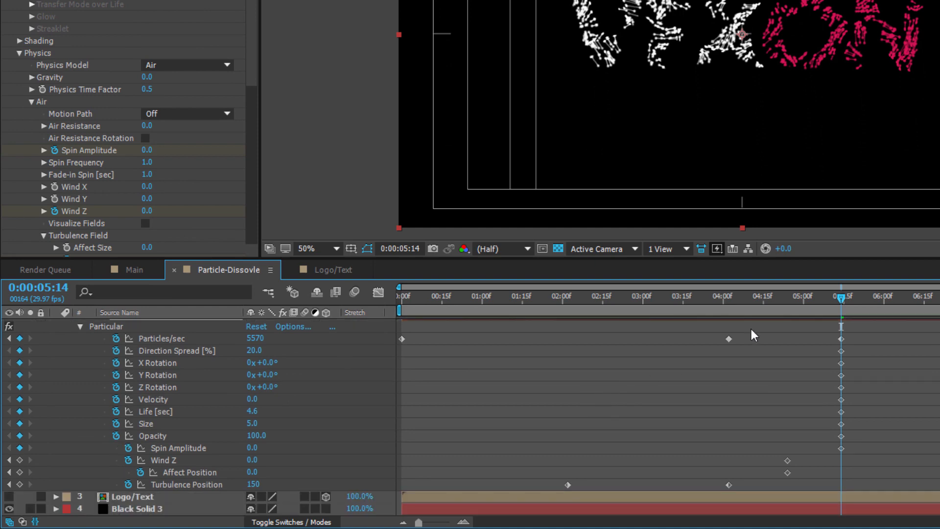
# - Set the main particle's Opacity to 26 at 0:00:07:02
pyautogui.moveTo(841, 301); pyautogui.dragTo(939, 302)
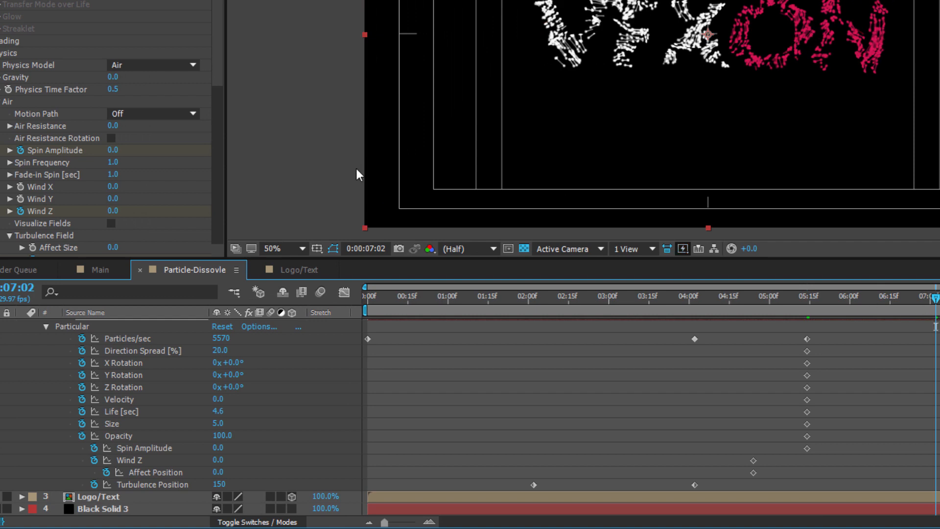
pyautogui.click(283, 292)
pyautogui.click(228, 436)
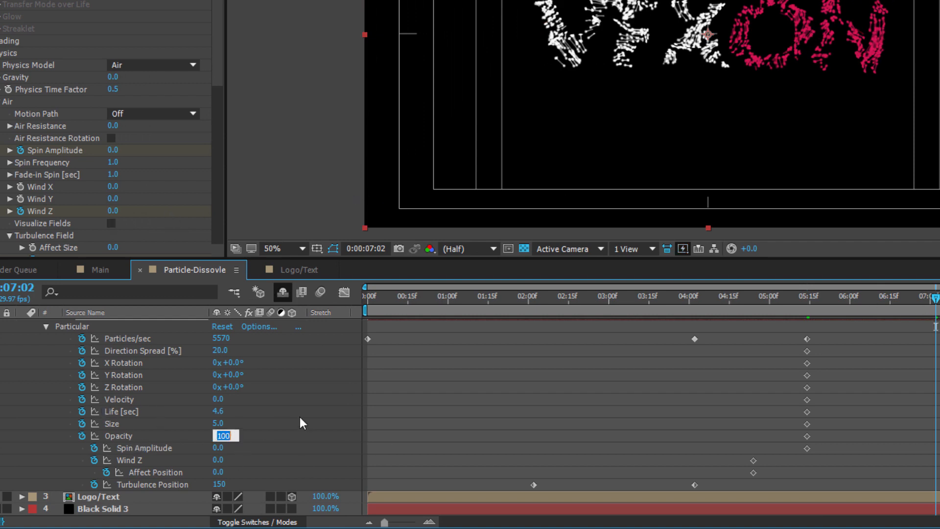
pyautogui.write('26')
pyautogui.press('Return')
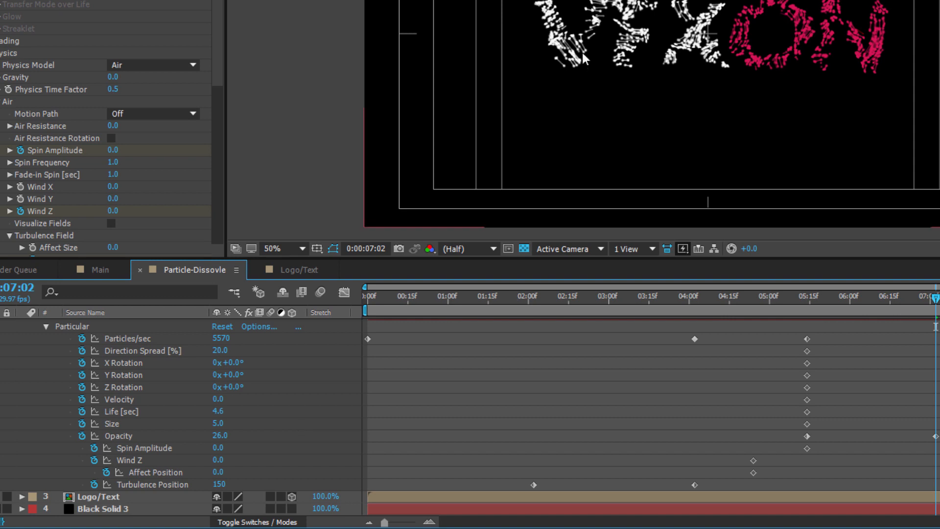
pyautogui.moveTo(223, 435); pyautogui.dragTo(193, 424)
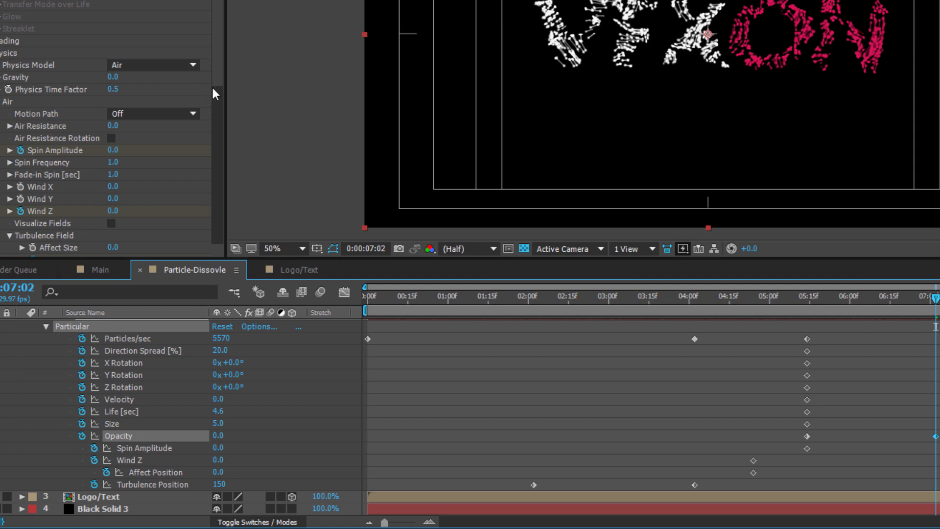
pyautogui.hotkey('ctrl', 'z')
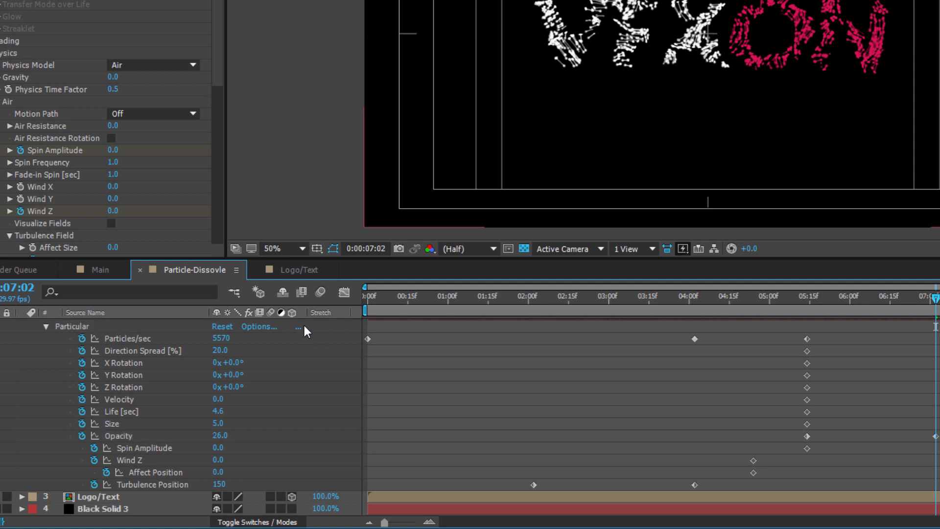
# - At 0:00:07:08, set the emitter's Particles/sec to 1630 and the particle Life to 7.8 seconds
pyautogui.moveTo(936, 298); pyautogui.dragTo(939, 306)
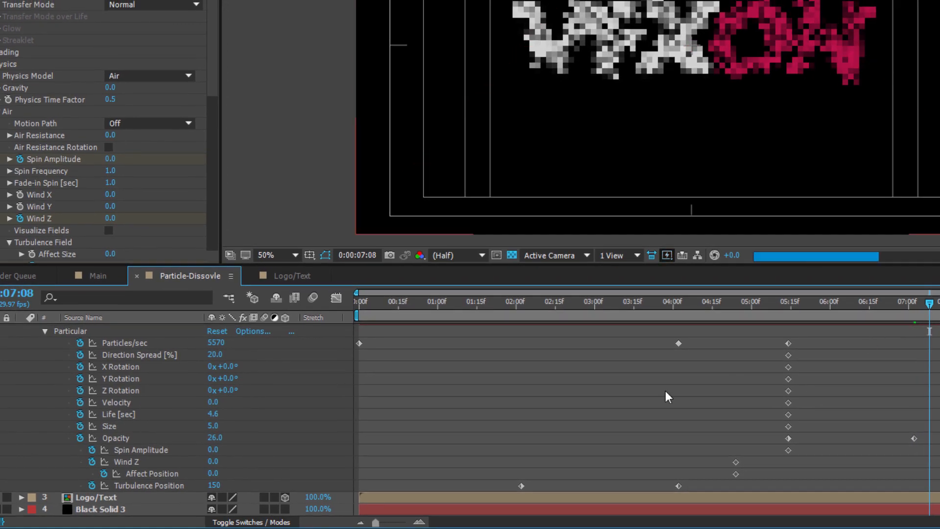
pyautogui.click(214, 344)
pyautogui.write('16')
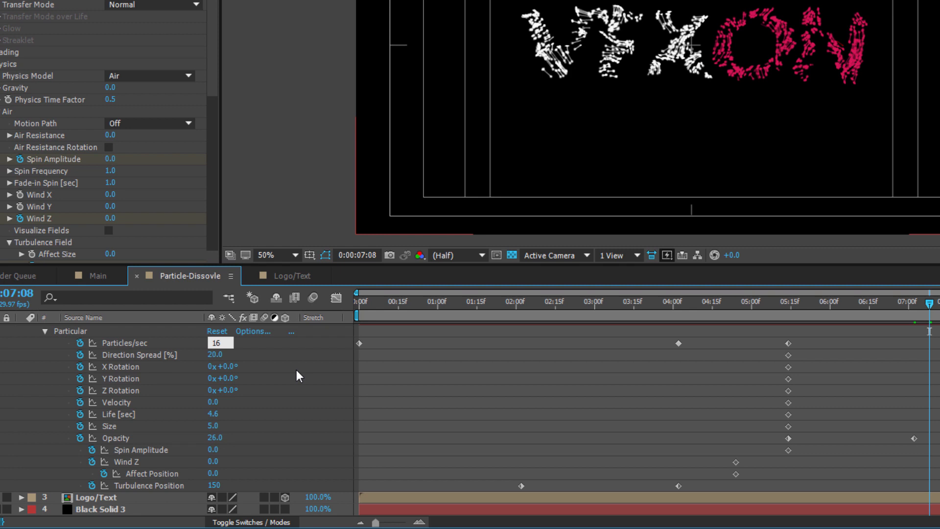
pyautogui.write('30')
pyautogui.press('Return')
pyautogui.click(213, 413)
pyautogui.write('7')
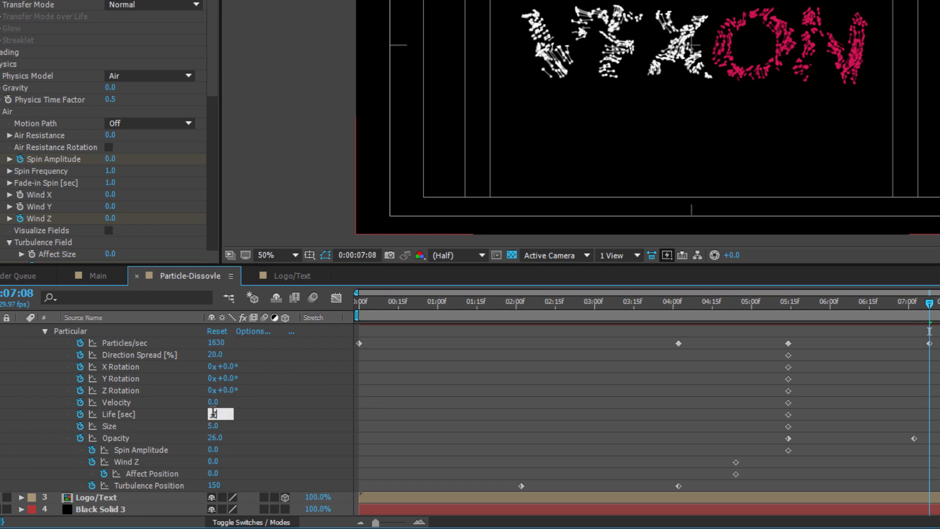
pyautogui.write('.8')
pyautogui.press('Return')
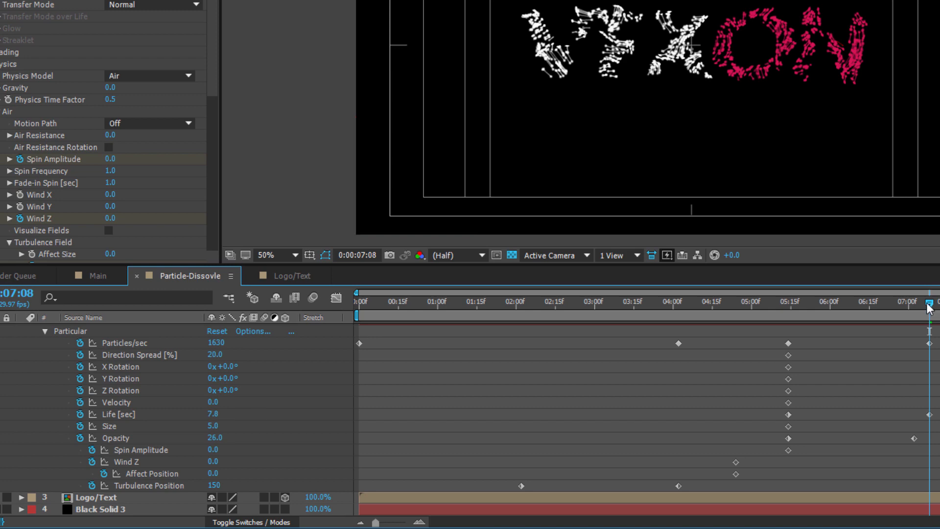
# - Set the main particle's Size to 2 at 0:00:07:26
pyautogui.moveTo(928, 304); pyautogui.dragTo(936, 333)
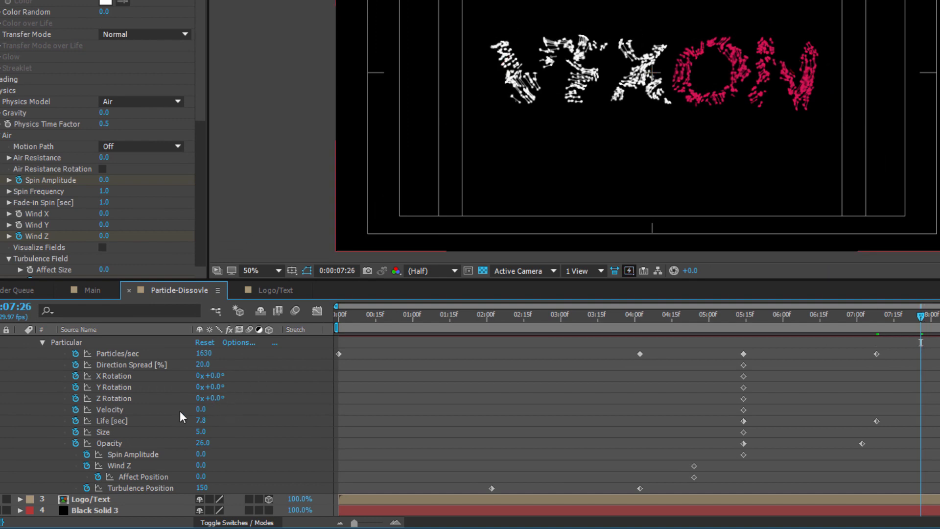
pyautogui.click(124, 431)
pyautogui.click(202, 431)
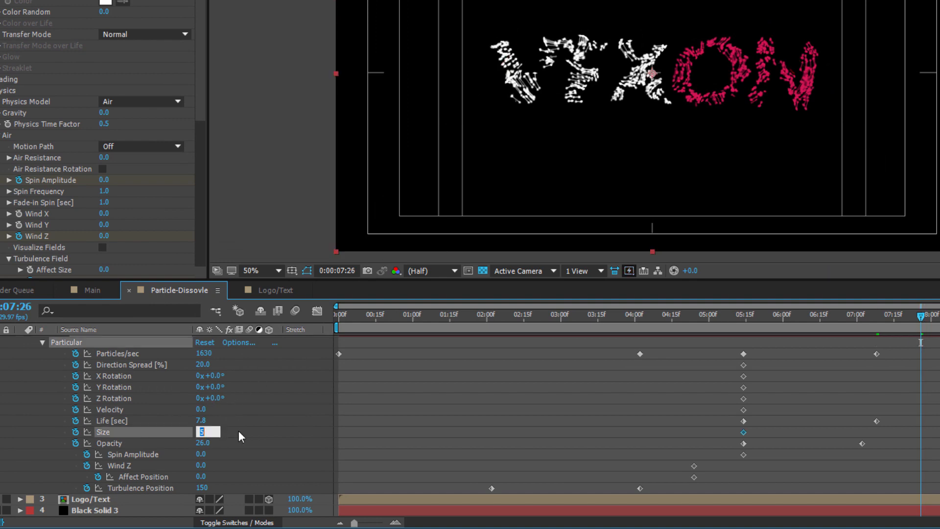
pyautogui.write('2')
pyautogui.press('Return')
# - Set the emitter's Direction Spread to 56 percent at 0:00:09:15
pyautogui.press('space')
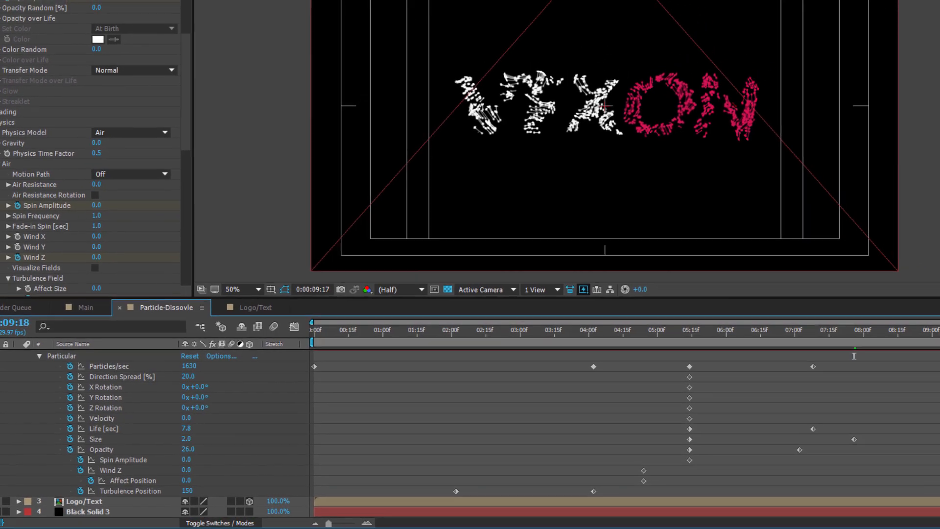
pyautogui.moveTo(936, 344); pyautogui.dragTo(923, 344)
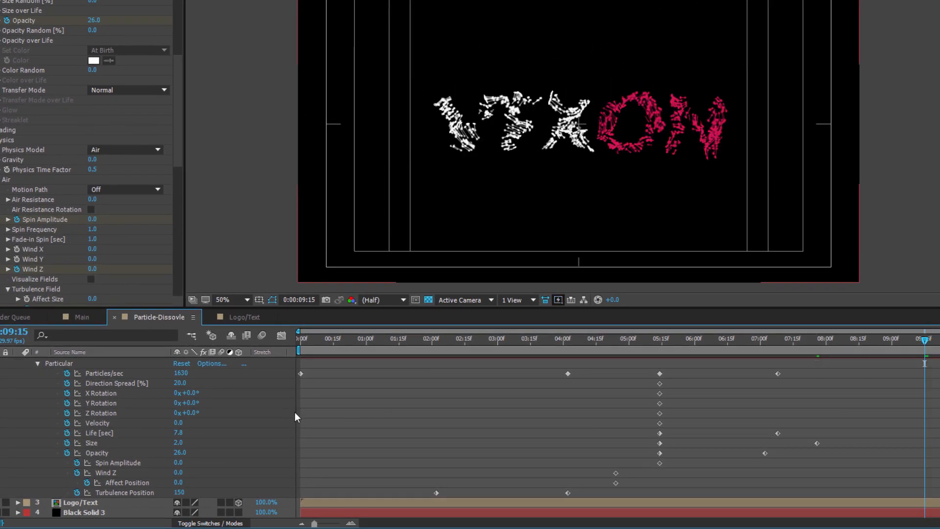
pyautogui.click(179, 383)
pyautogui.write('56')
pyautogui.press('Return')
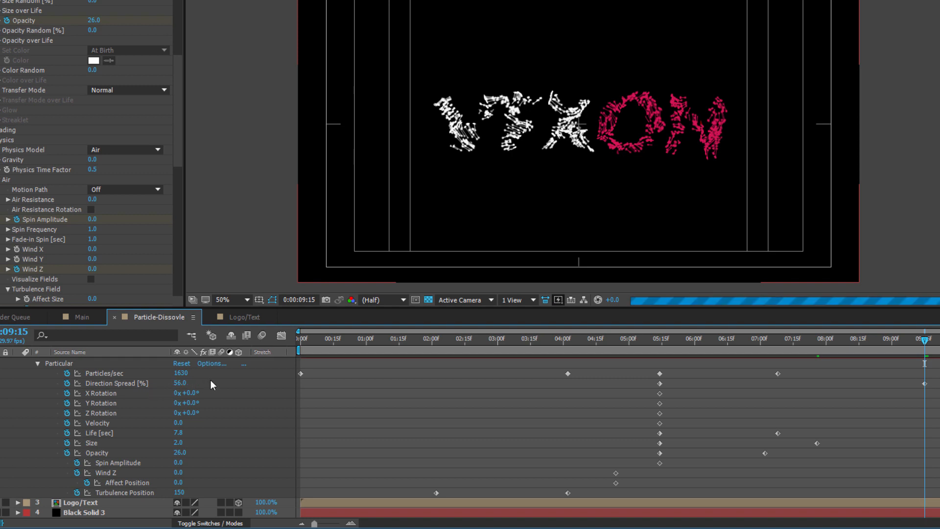
# - Set the emitter's X Rotation to 75°, Y Rotation to 95° and Z Rotation to 45° at 0:00:09:15
pyautogui.click(192, 393)
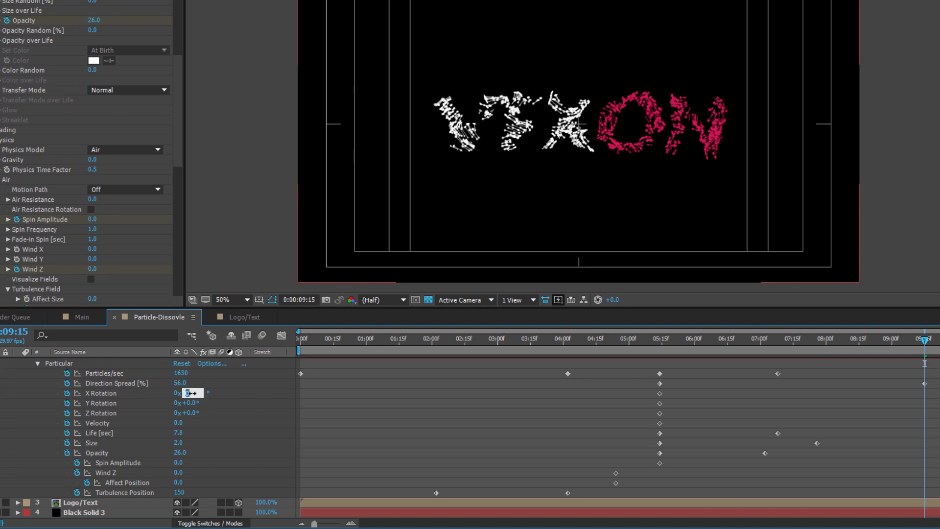
pyautogui.write('75')
pyautogui.click(195, 402)
pyautogui.write('95')
pyautogui.press('Return')
pyautogui.click(195, 412)
pyautogui.press('Return')
# - Set the Air Spin Amplitude to 44 at 0:00:09:15
pyautogui.click(180, 462)
pyautogui.write('44')
pyautogui.press('Return')
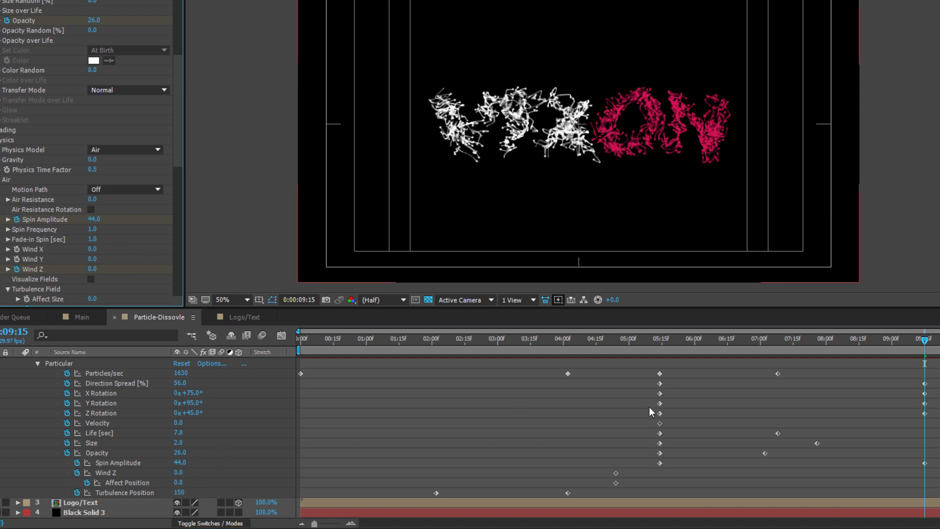
# - Enable keyframing for Wind X and Wind Y at 0:00:04:24, and reveal all keyframed properties of the Particles layer at 0:00:09:15
pyautogui.click(609, 343)
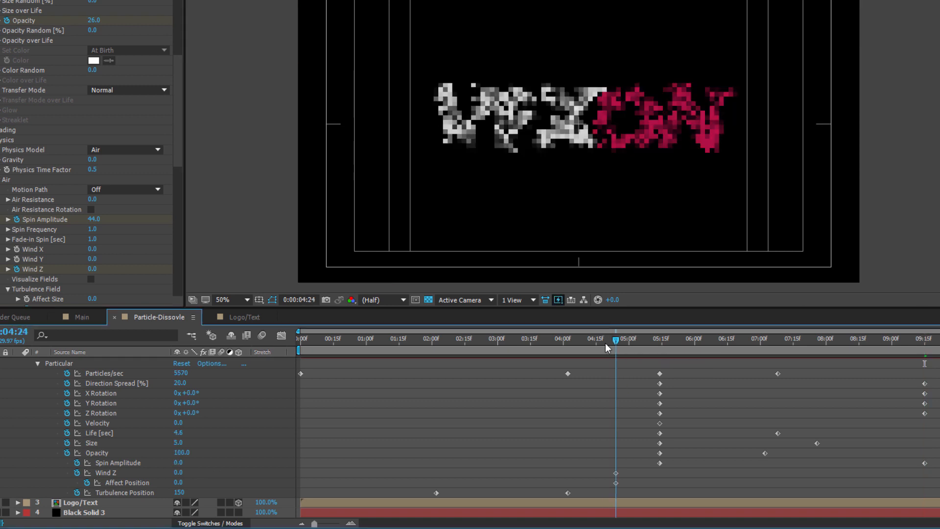
pyautogui.click(13, 260)
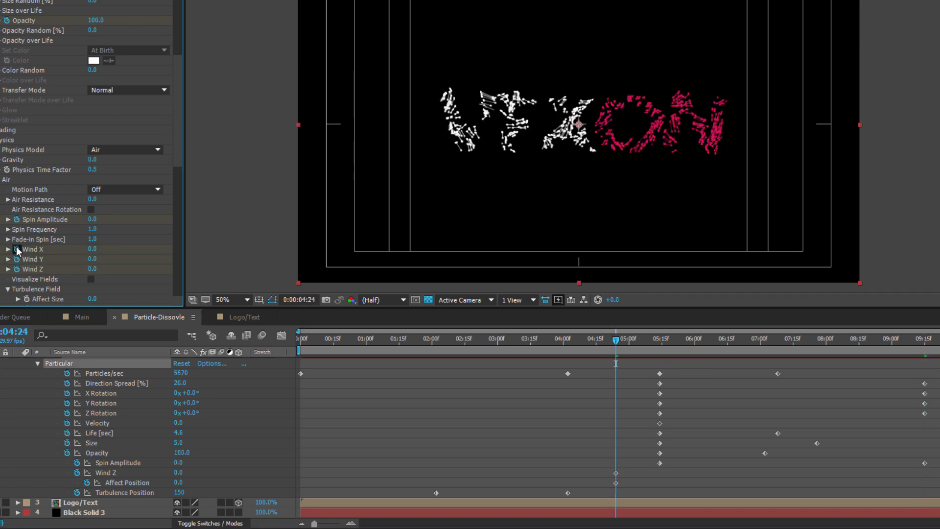
pyautogui.click(922, 342)
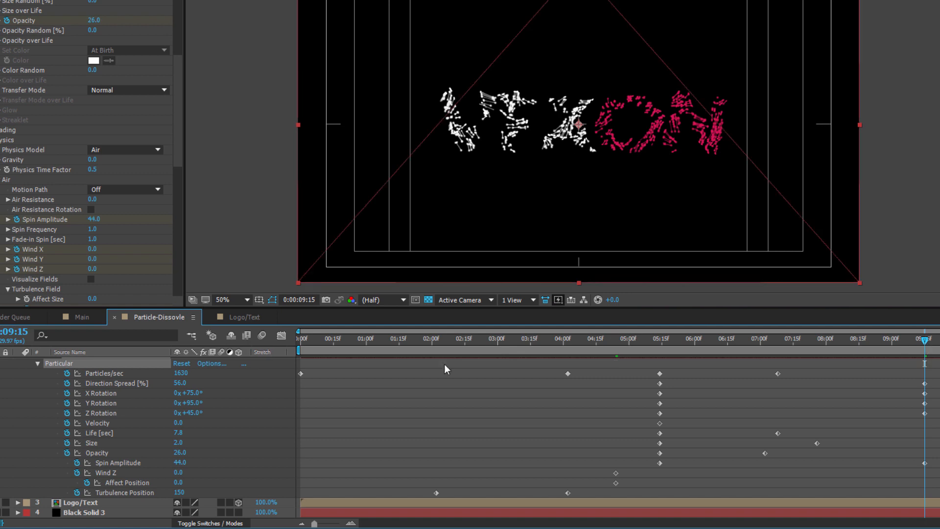
pyautogui.scroll(1, 118, 363)
pyautogui.click(111, 372)
pyautogui.press('u')
pyautogui.press('u')
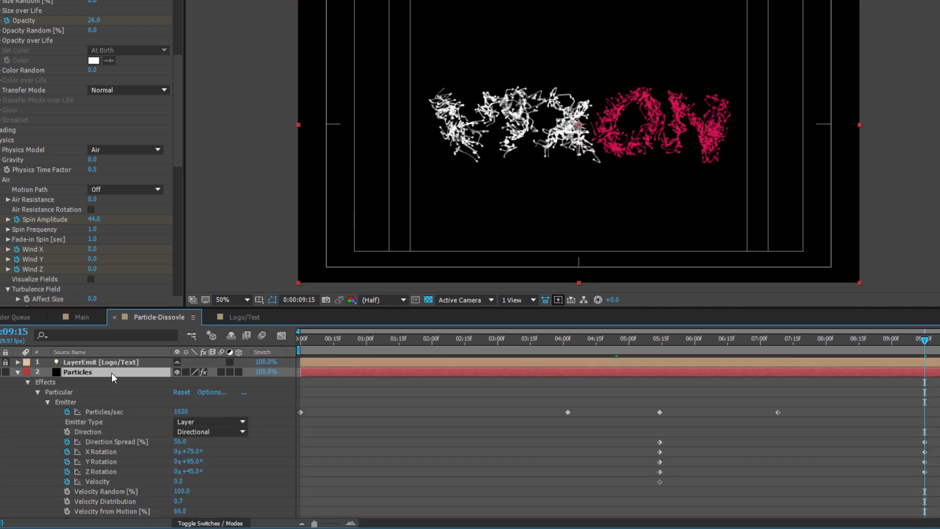
pyautogui.press('u')
pyautogui.press('u')
pyautogui.scroll(-2, 122, 392)
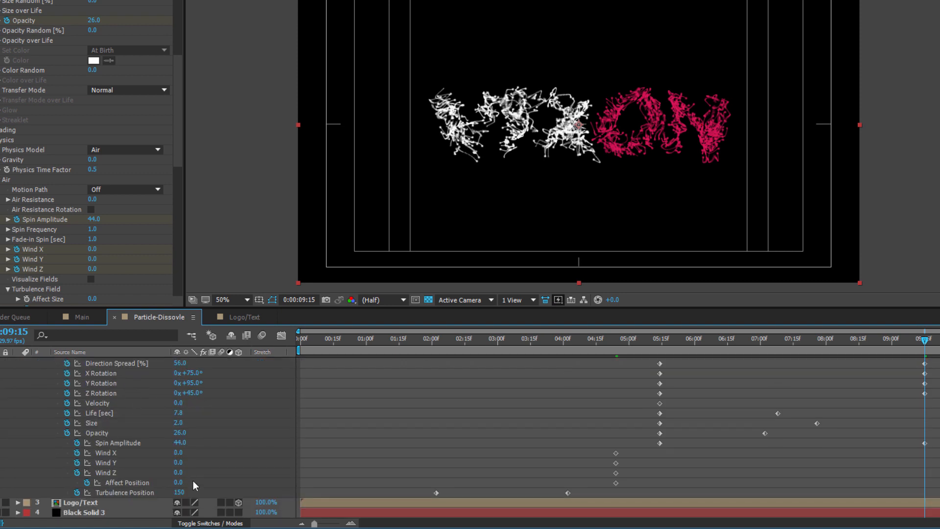
# - Try Wind X at 187 and Wind Y at 138 at 0:00:09:15, undoing each change
pyautogui.moveTo(177, 452); pyautogui.dragTo(282, 447)
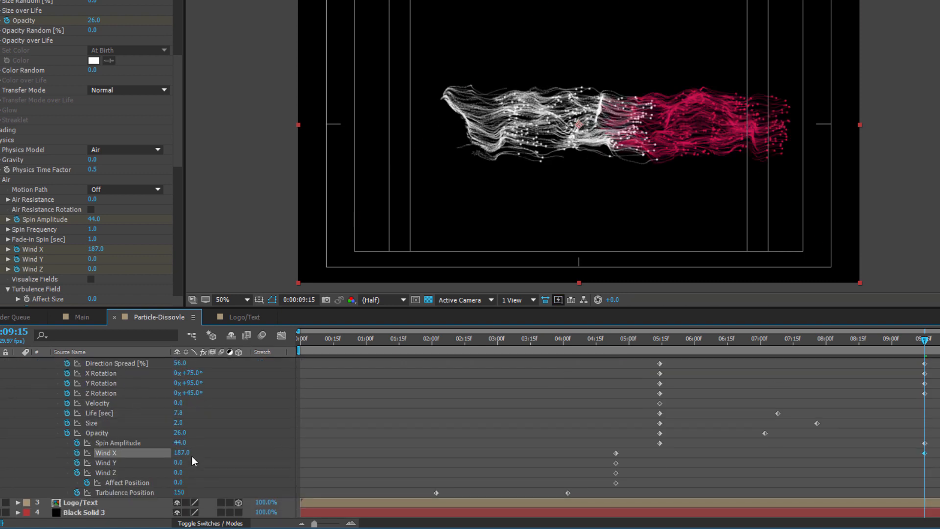
pyautogui.hotkey('ctrl', 'z')
pyautogui.moveTo(180, 465); pyautogui.dragTo(268, 451)
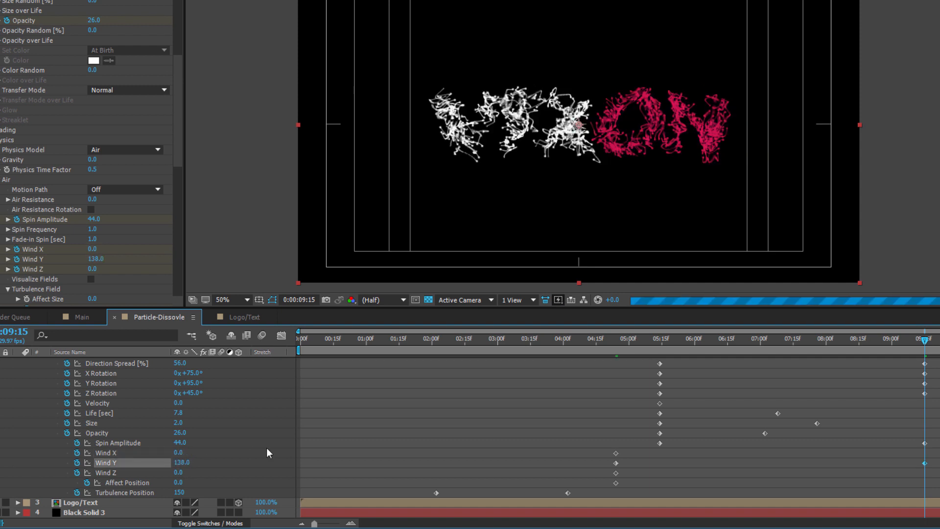
pyautogui.hotkey('ctrl', 'z')
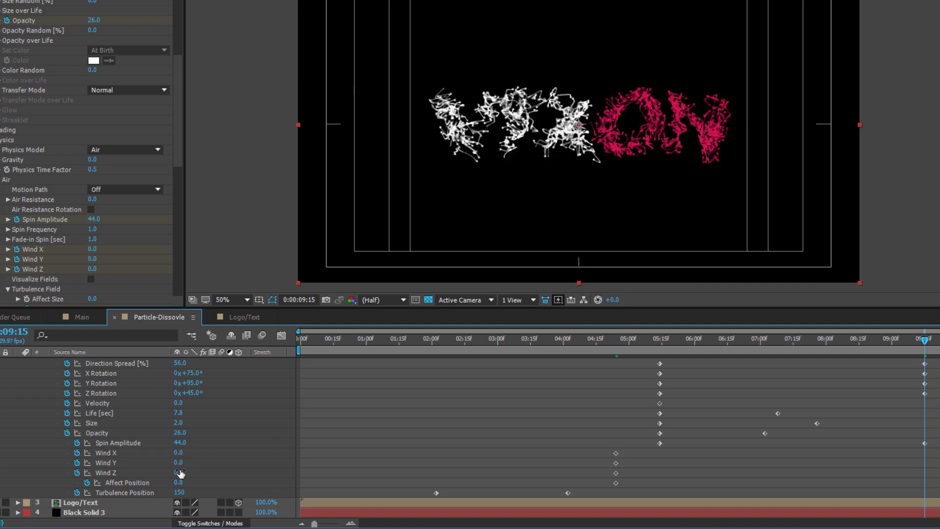
# - Try Wind Z at -235 combined with Wind X at 17, and undo both changes
pyautogui.moveTo(179, 472); pyautogui.dragTo(19, 452)
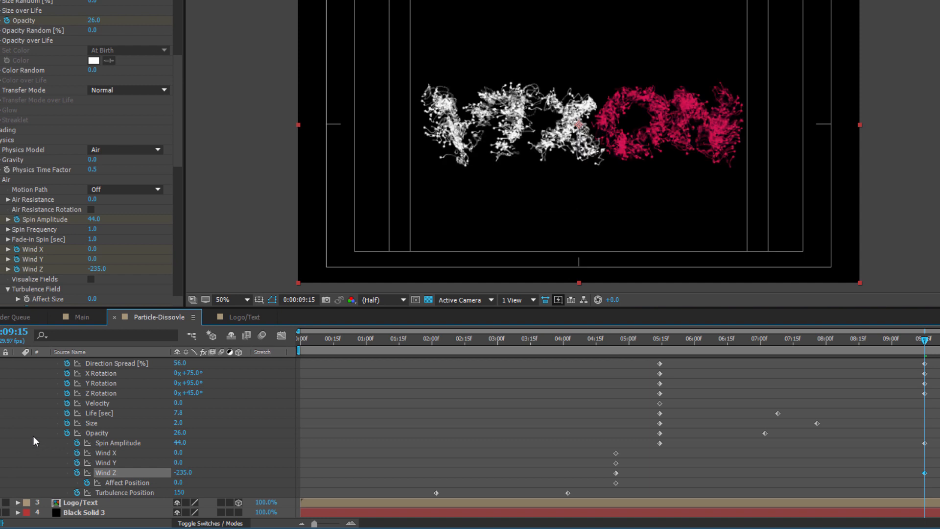
pyautogui.moveTo(179, 465); pyautogui.dragTo(201, 452)
pyautogui.hotkey('ctrl', 'z')
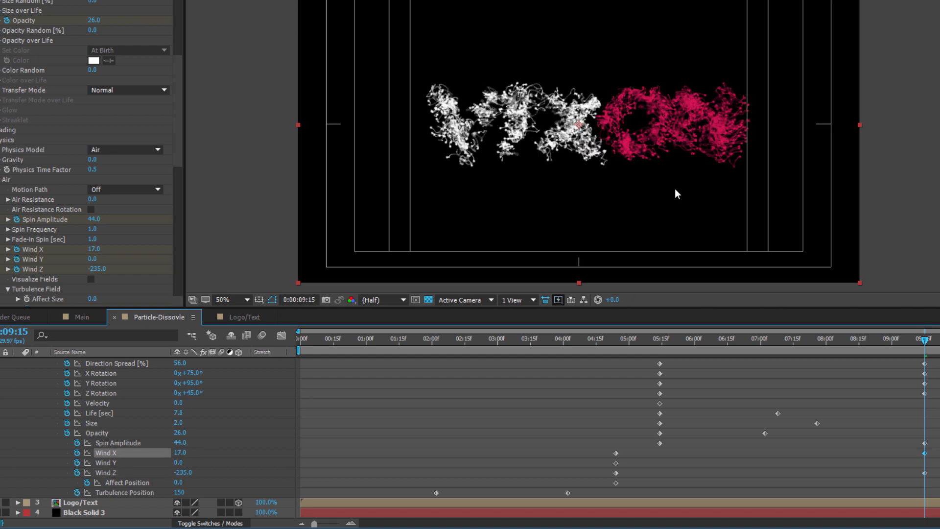
pyautogui.hotkey('ctrl', 'z')
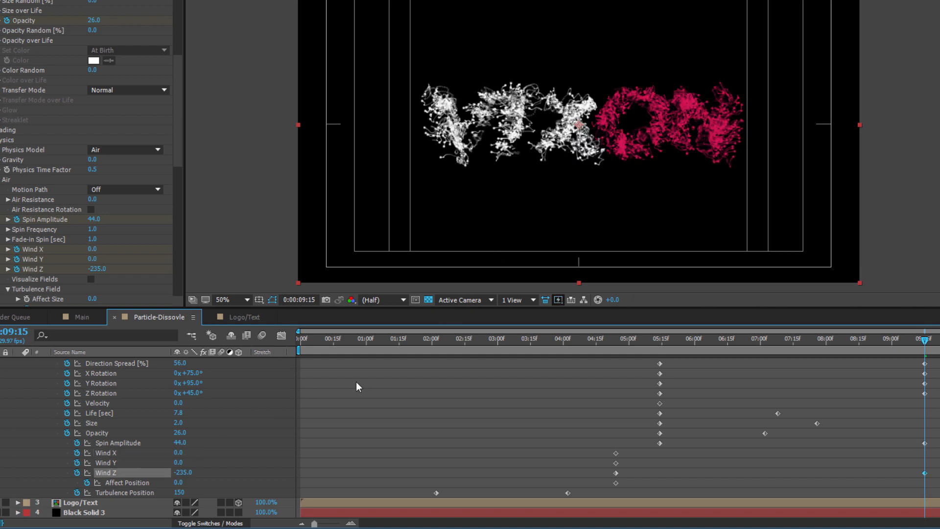
pyautogui.hotkey('ctrl', 'z')
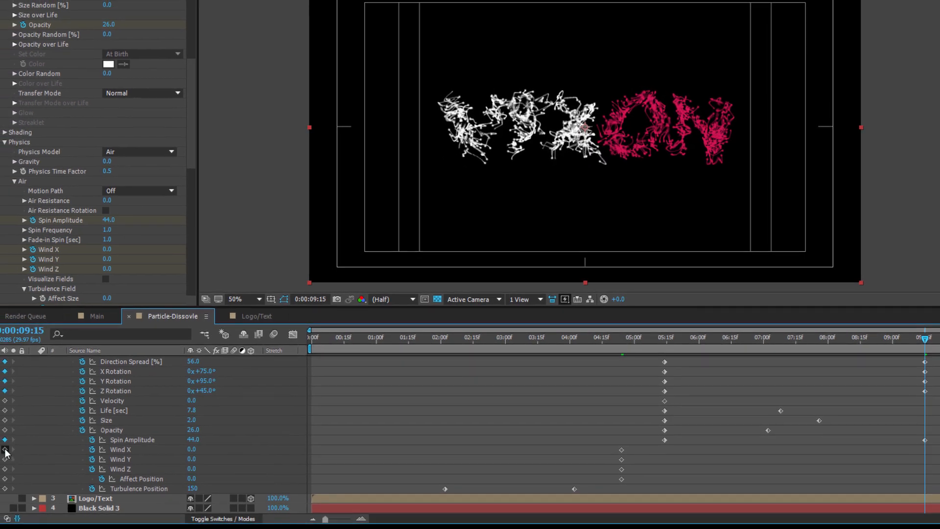
# - Add keyframes for Wind X, Wind Y and Wind Z at 0:00:09:15, keeping their current values
pyautogui.click(5, 450)
pyautogui.click(5, 459)
pyautogui.click(5, 469)
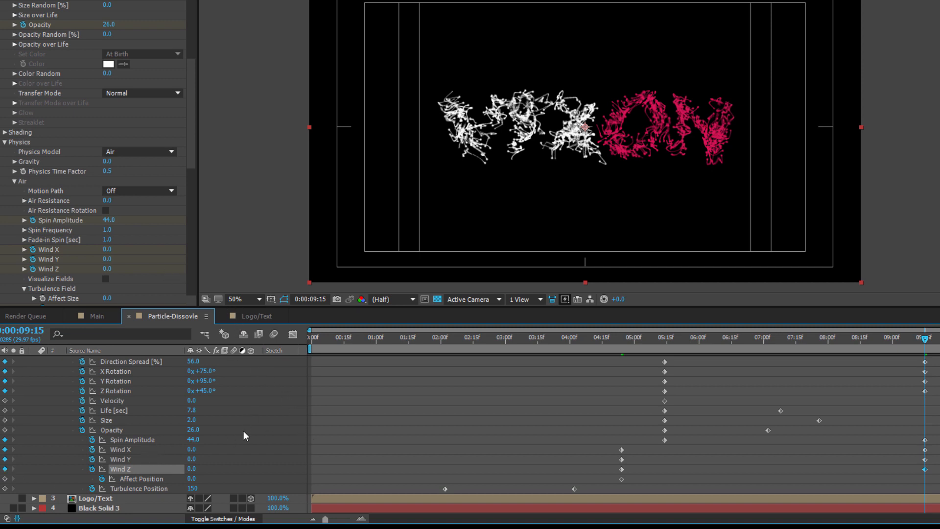
# - Set the Particles layer's turbulence Affect Position to 910 at 0:00:09:15
pyautogui.click(192, 480)
pyautogui.write('910')
pyautogui.click(239, 479)
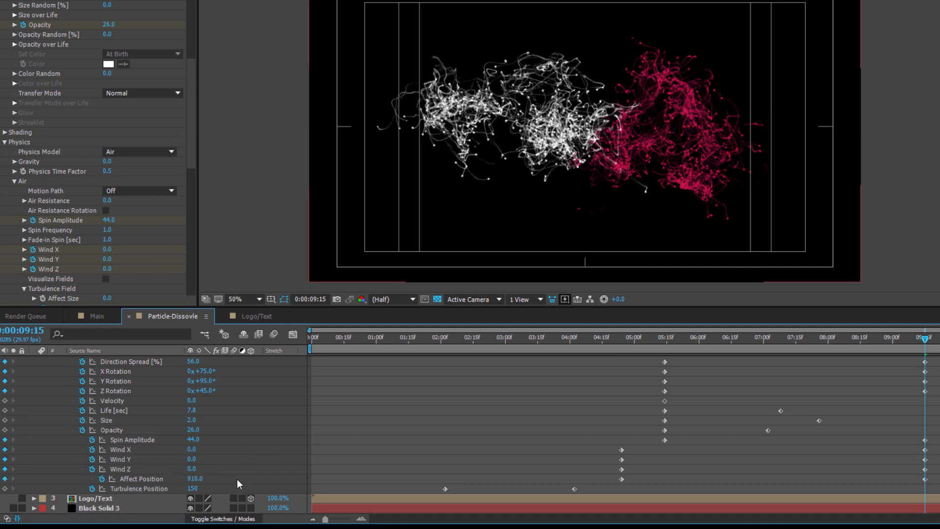
# - Try Turbulence Position at 410, undo the change, and add a keyframe at 0:00:09:15 keeping the value 150
pyautogui.moveTo(192, 488); pyautogui.dragTo(202, 487)
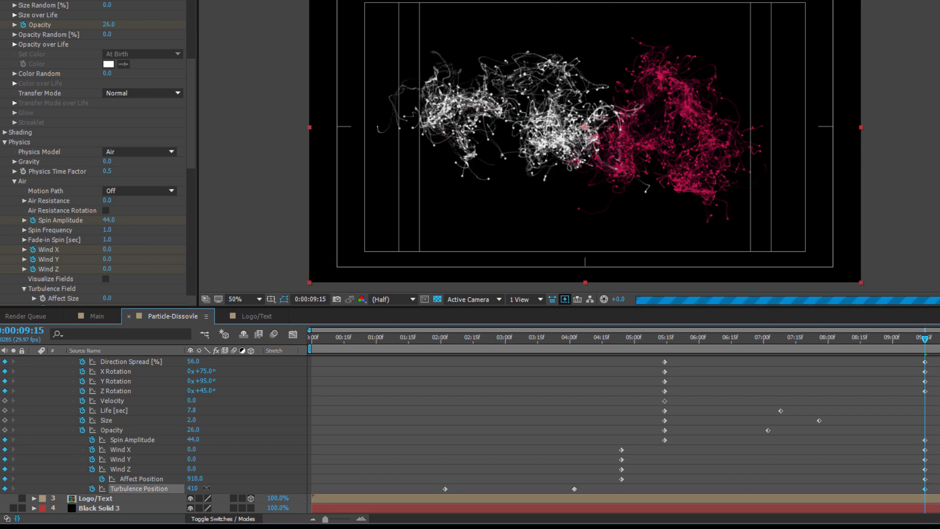
pyautogui.hotkey('ctrl', 'z')
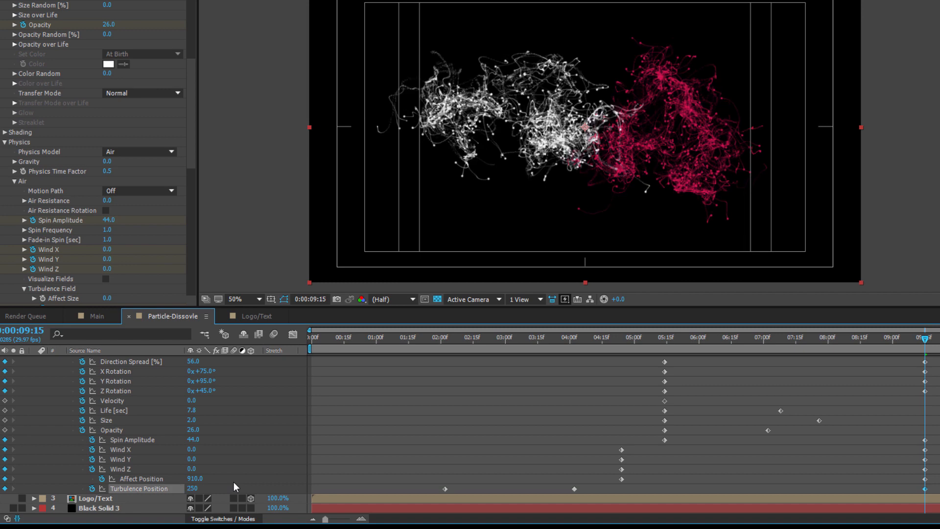
pyautogui.hotkey('ctrl', 'z')
pyautogui.click(5, 488)
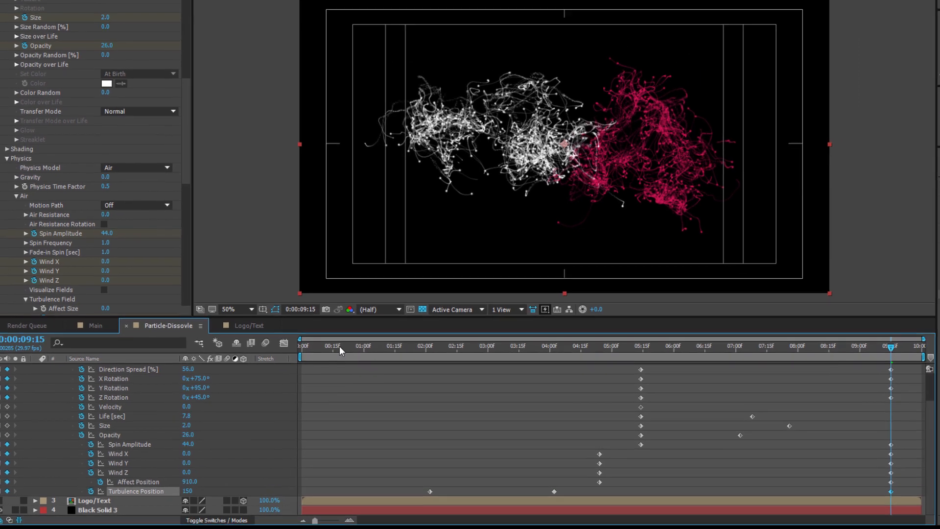
# - Preview the particle dissolve animation from the start of the composition
pyautogui.click(310, 337)
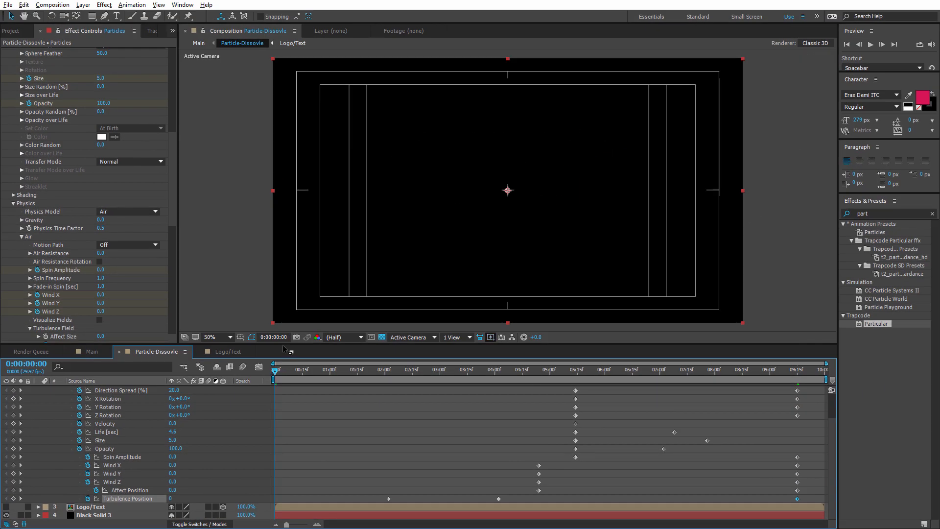
pyautogui.press('space')
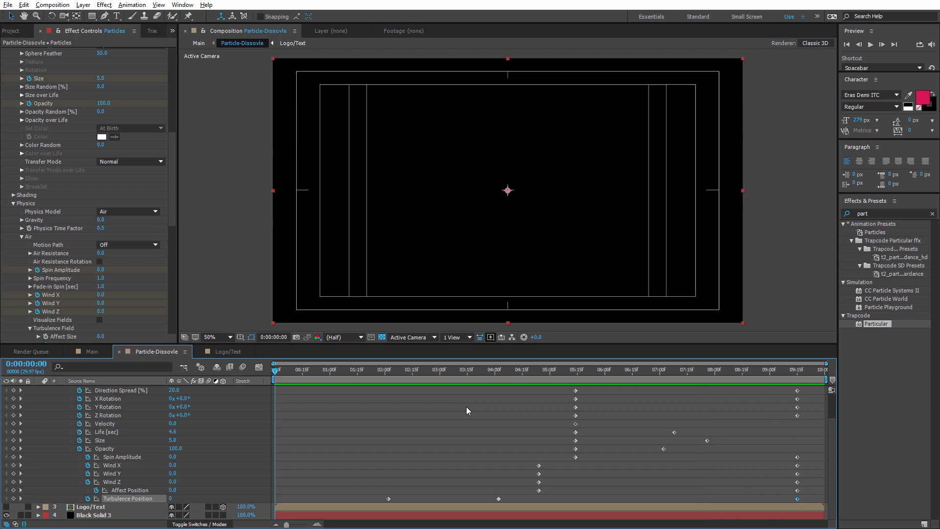
pyautogui.press('space')
pyautogui.click(338, 372)
# - Collapse the Particles layer's properties and add a two-node camera with the 35mm preset, named Camera 1
pyautogui.scroll(2, 147, 431)
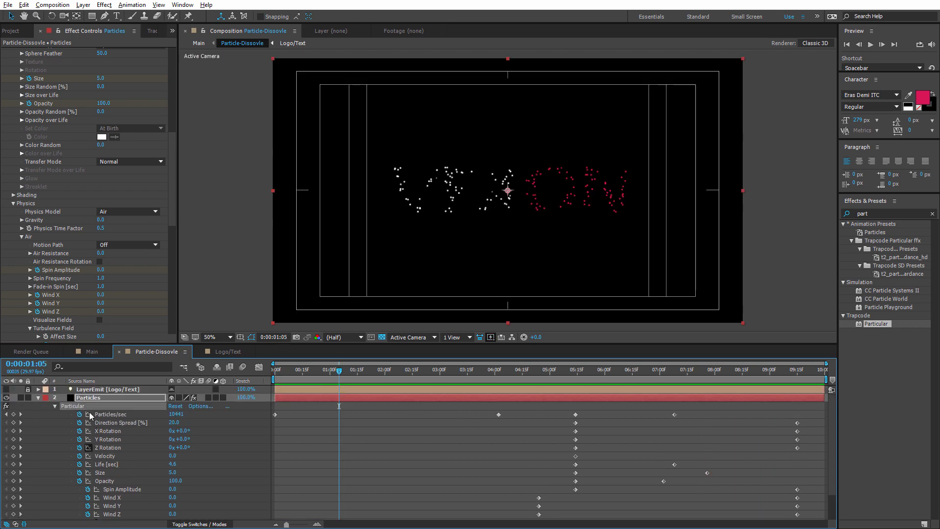
pyautogui.click(38, 398)
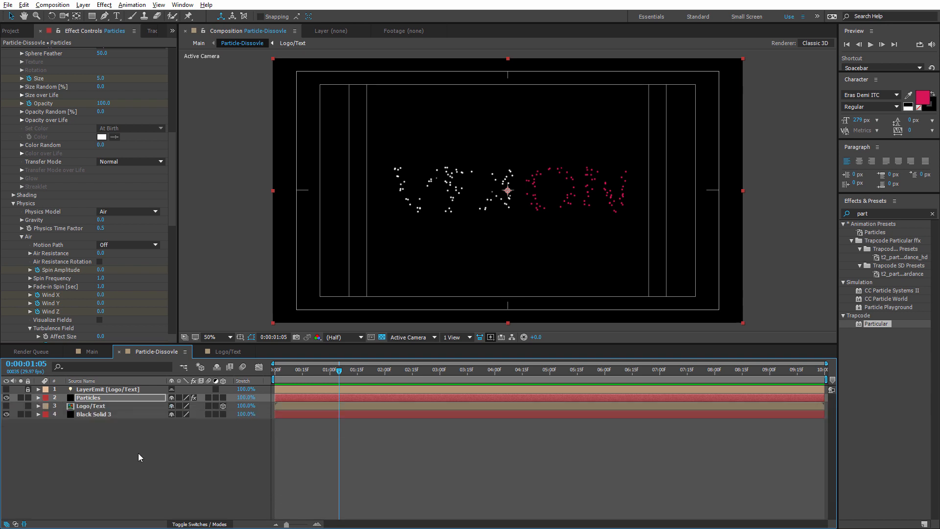
pyautogui.rightClick(99, 450)
pyautogui.moveTo(163, 357)
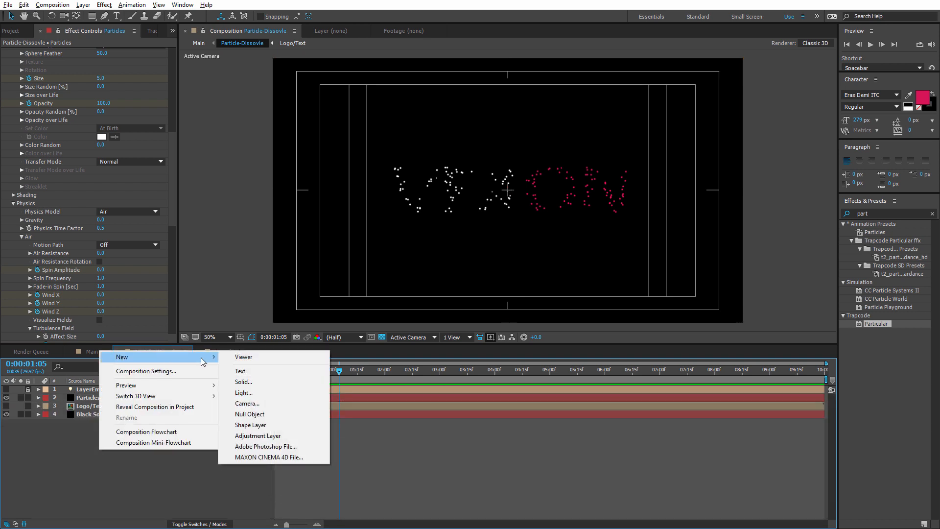
pyautogui.click(265, 403)
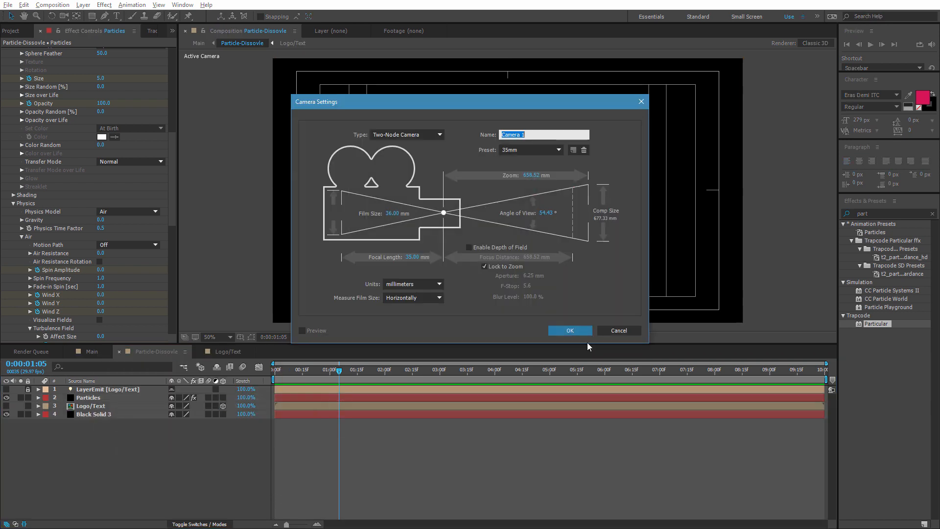
pyautogui.click(572, 332)
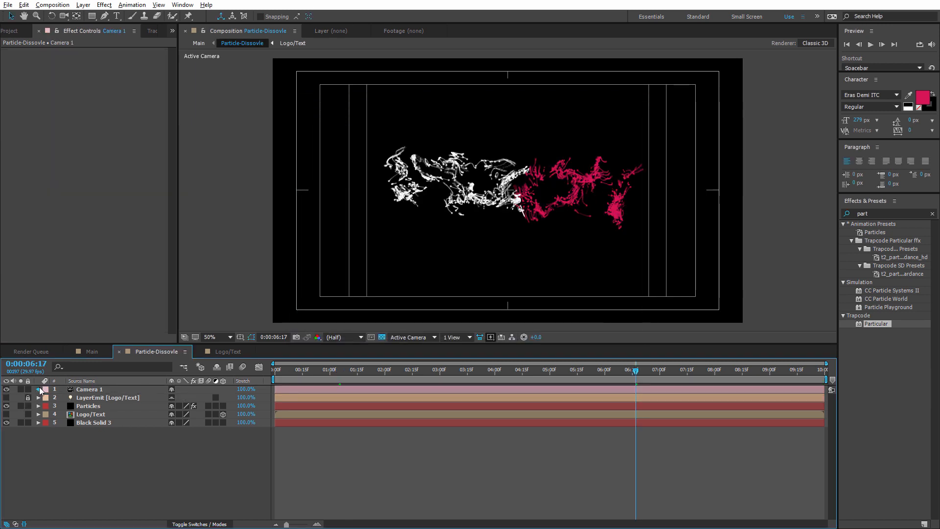
# - Enable keyframing for Camera 1's Point of Interest, Position and Orientation at 0:00:04:15, and show only its keyframed properties
pyautogui.click(39, 389)
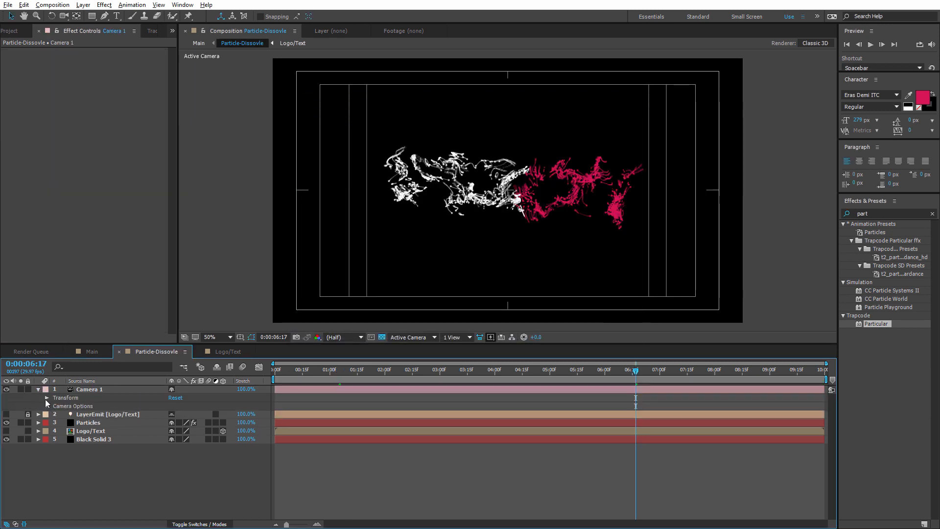
pyautogui.click(46, 397)
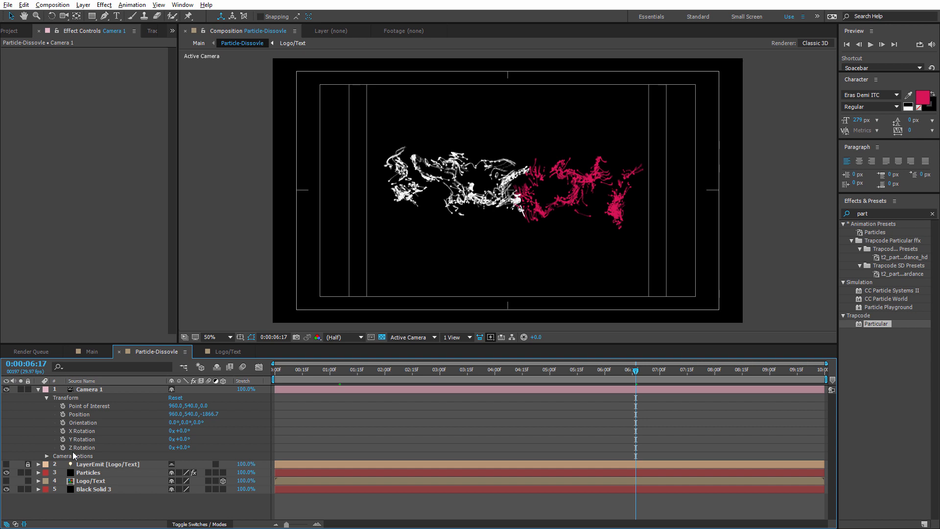
pyautogui.moveTo(371, 375); pyautogui.dragTo(522, 383)
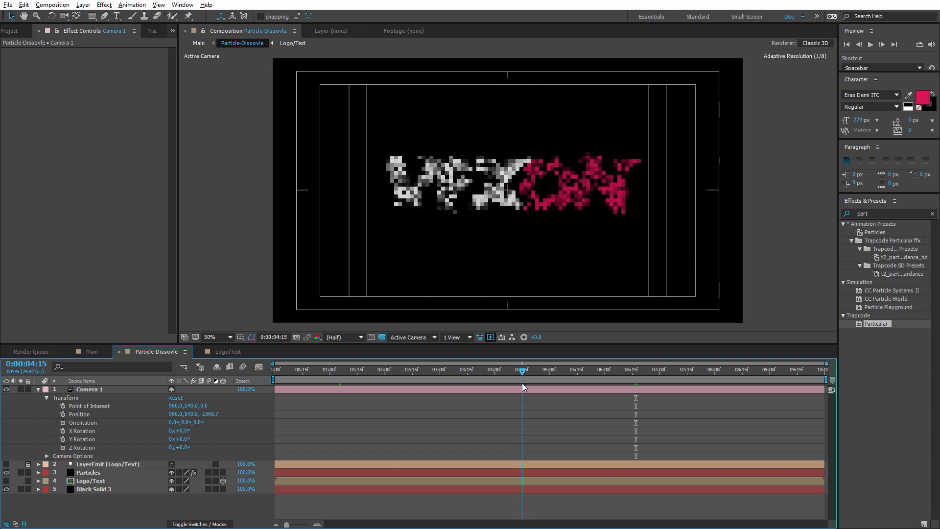
pyautogui.click(62, 405)
pyautogui.click(63, 413)
pyautogui.click(63, 422)
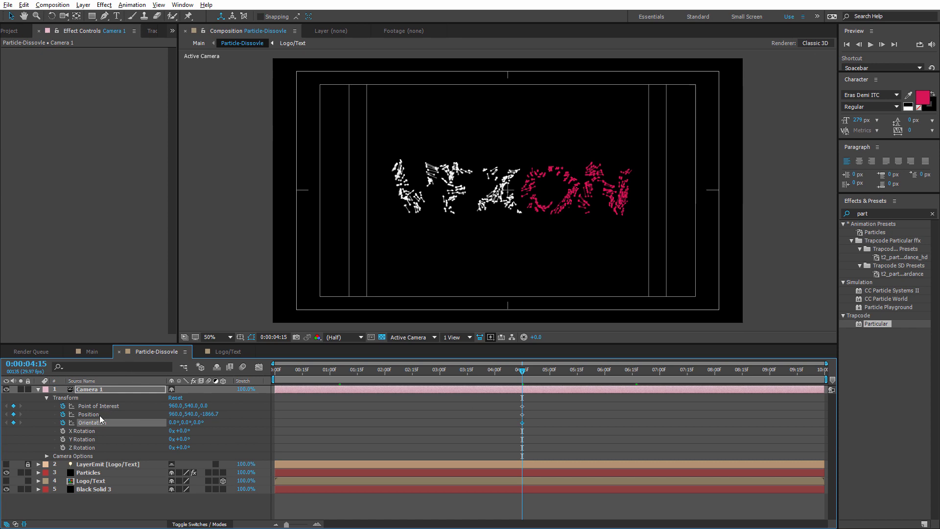
pyautogui.click(107, 389)
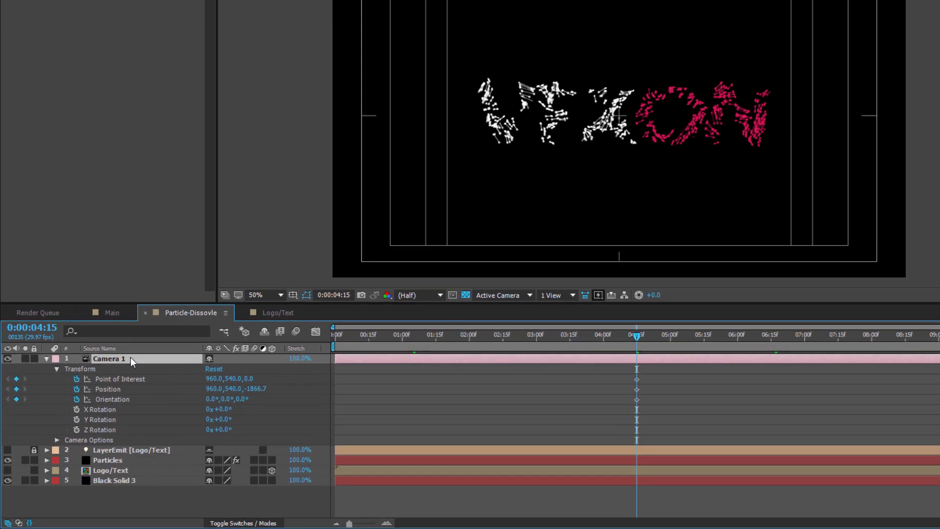
pyautogui.press('u')
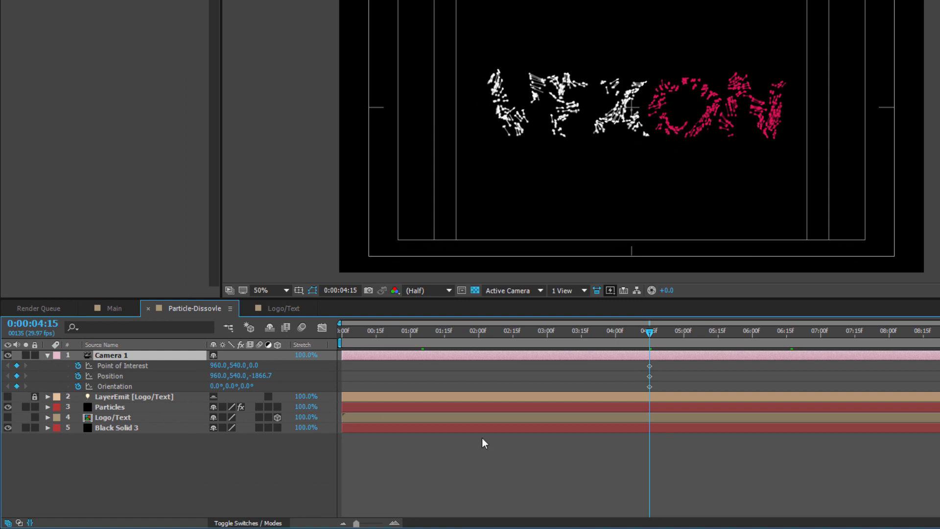
# - At 0:00:09:15, set Camera 1's X position to -193 and Z position to -1017
pyautogui.click(938, 332)
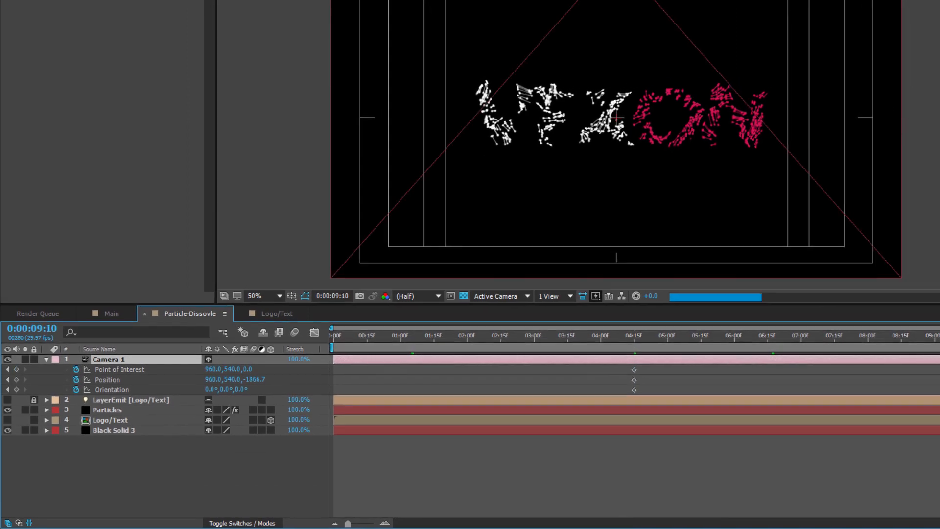
pyautogui.moveTo(938, 337); pyautogui.dragTo(926, 346)
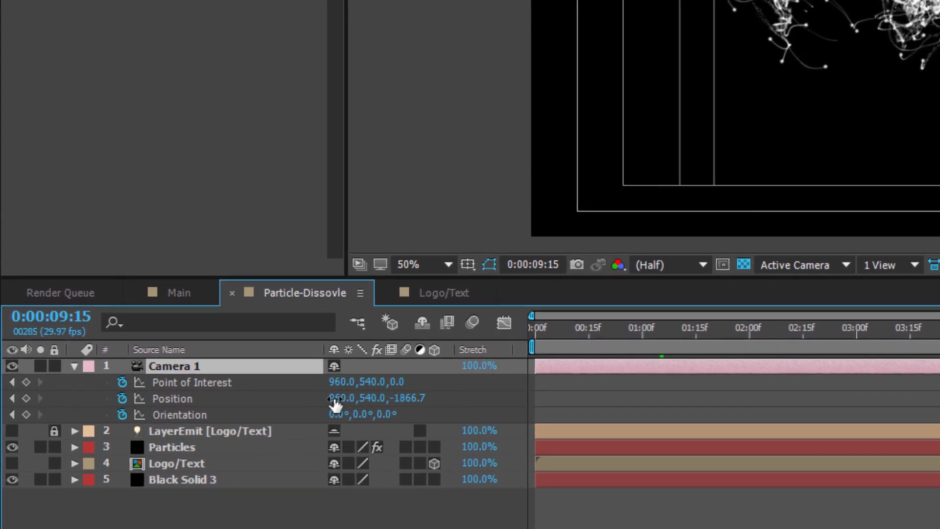
pyautogui.click(336, 399)
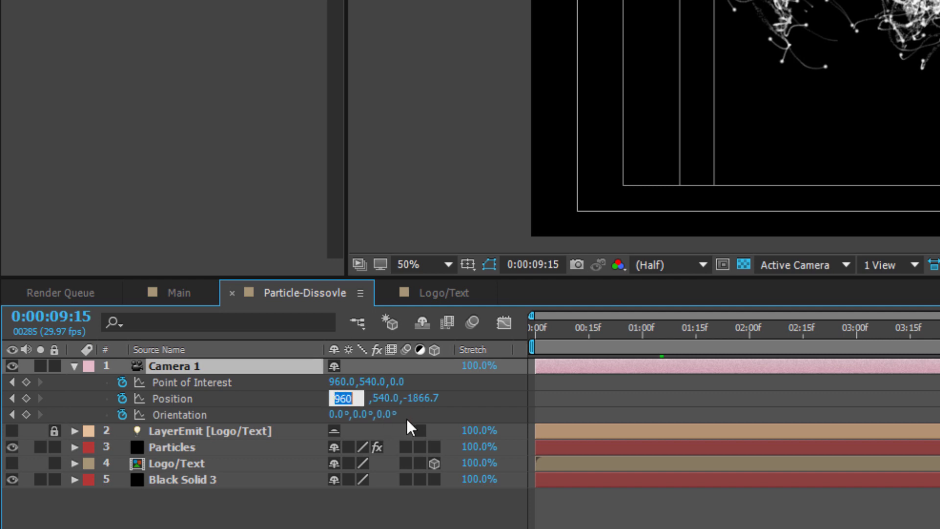
pyautogui.write('-193')
pyautogui.press('Return')
pyautogui.click(422, 399)
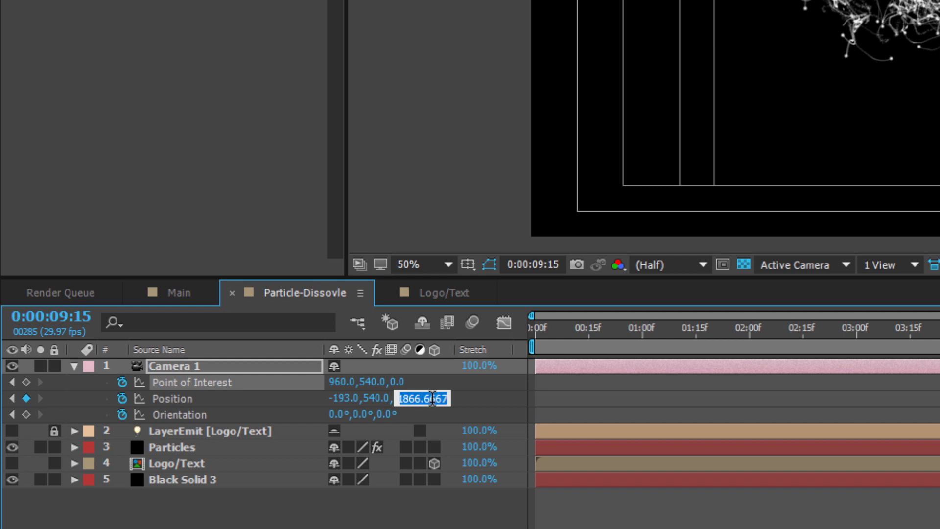
pyautogui.write('-101')
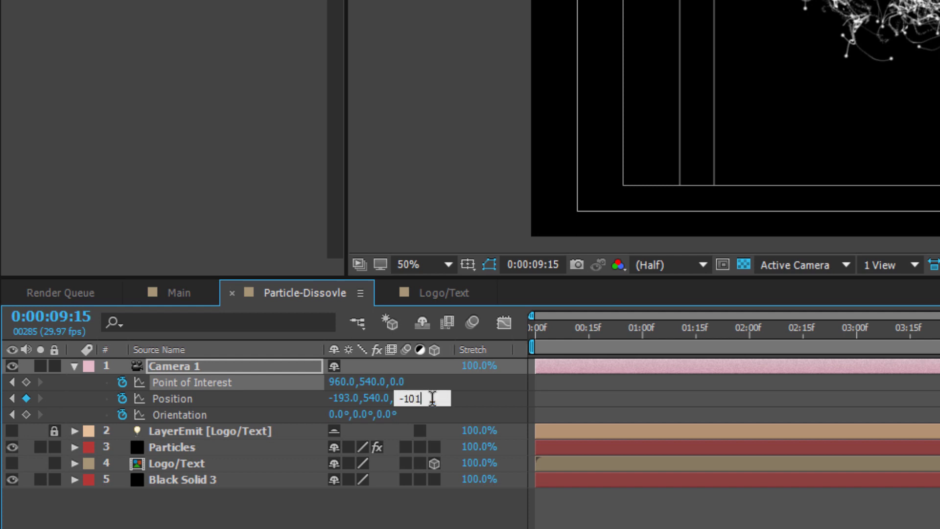
pyautogui.write('7')
pyautogui.press('Return')
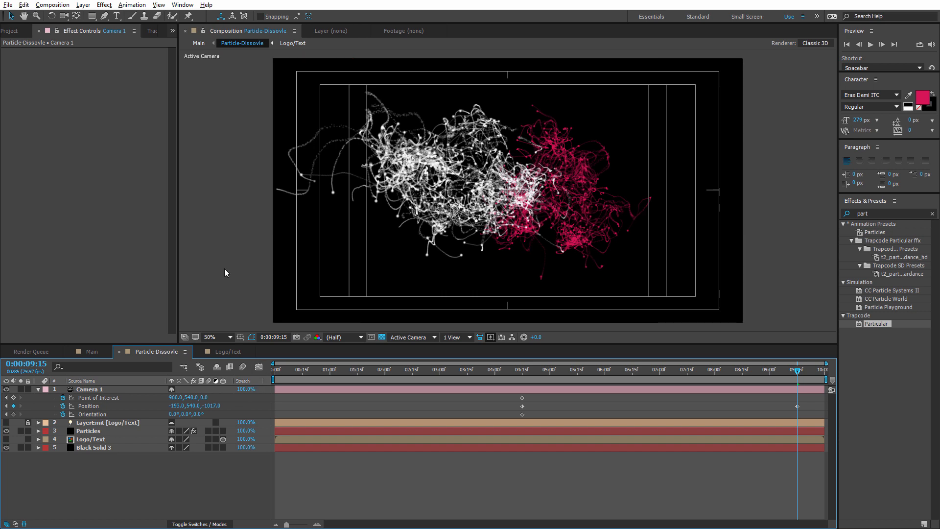
# - Try orbiting Camera 1 around the particles at 0:00:09:15, undo the move, and return to the Selection tool
pyautogui.moveTo(62, 21); pyautogui.dragTo(122, 38)
pyautogui.moveTo(427, 184); pyautogui.dragTo(469, 213)
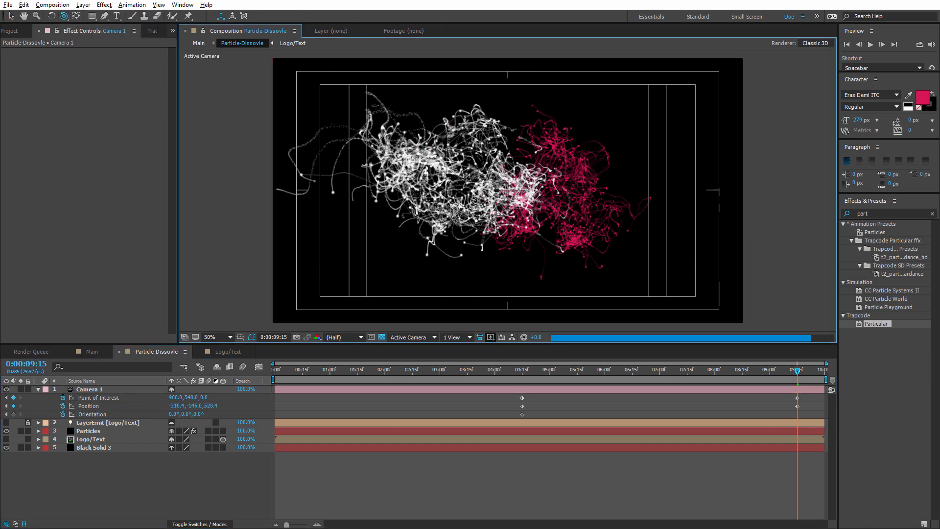
pyautogui.hotkey('ctrl', 'z')
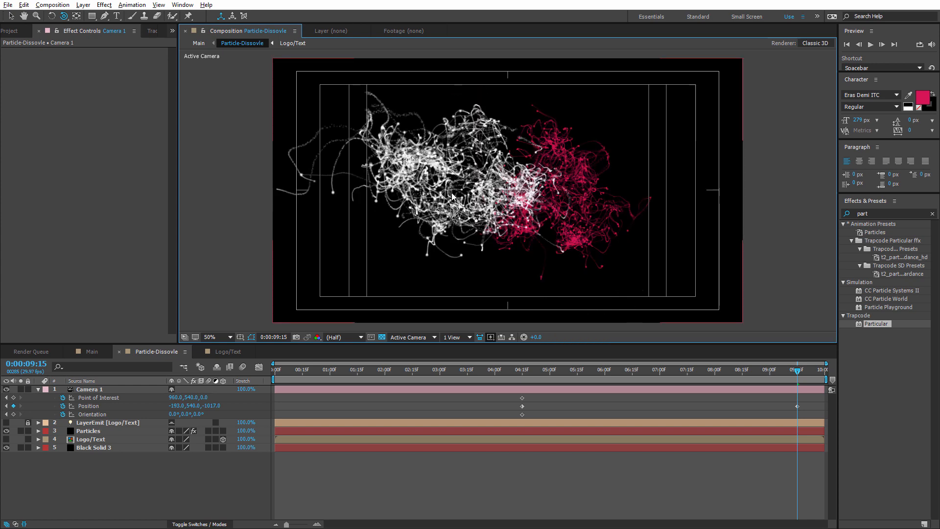
pyautogui.click(10, 16)
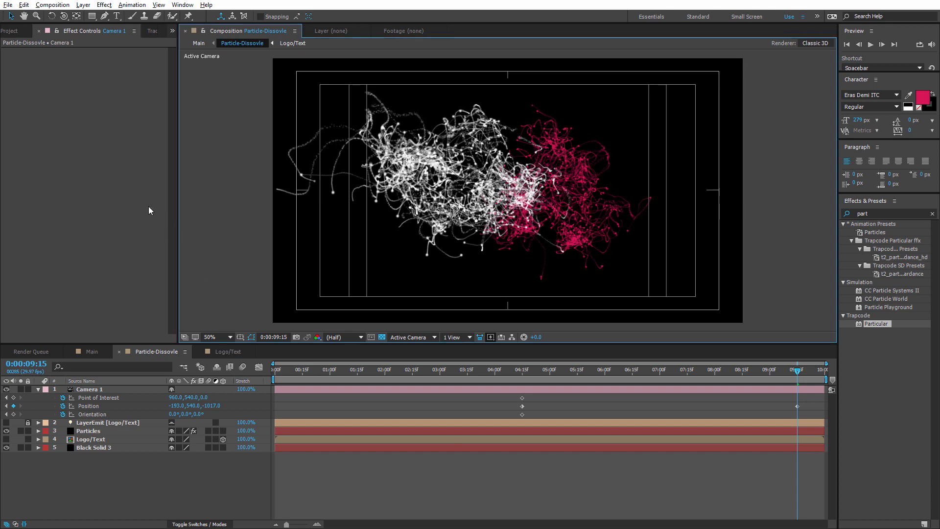
# - Edit the duration of the Logo/Text composition in its composition settings
pyautogui.click(9, 31)
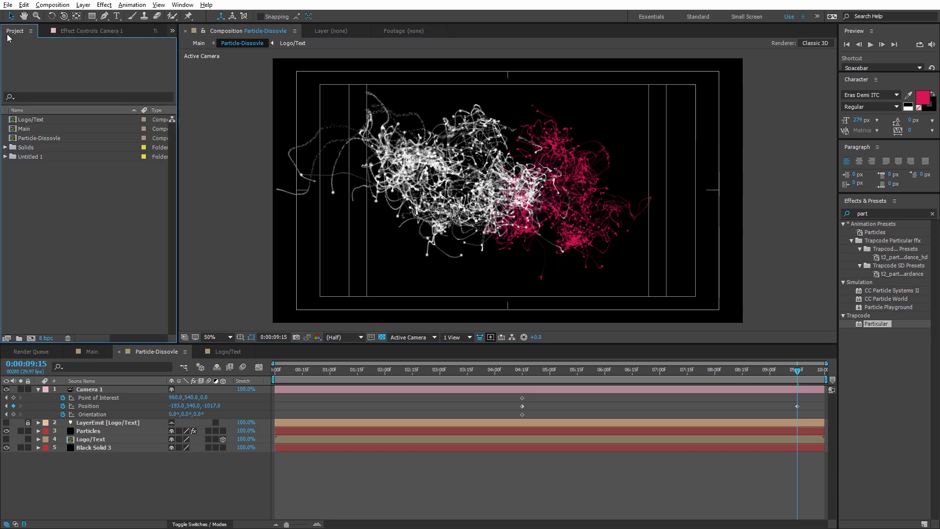
pyautogui.click(31, 120)
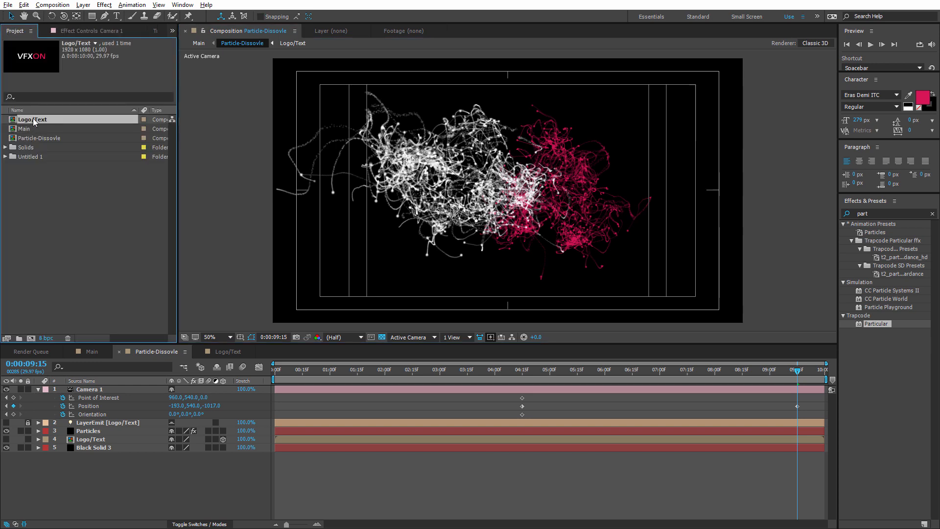
pyautogui.rightClick(34, 119)
pyautogui.click(58, 122)
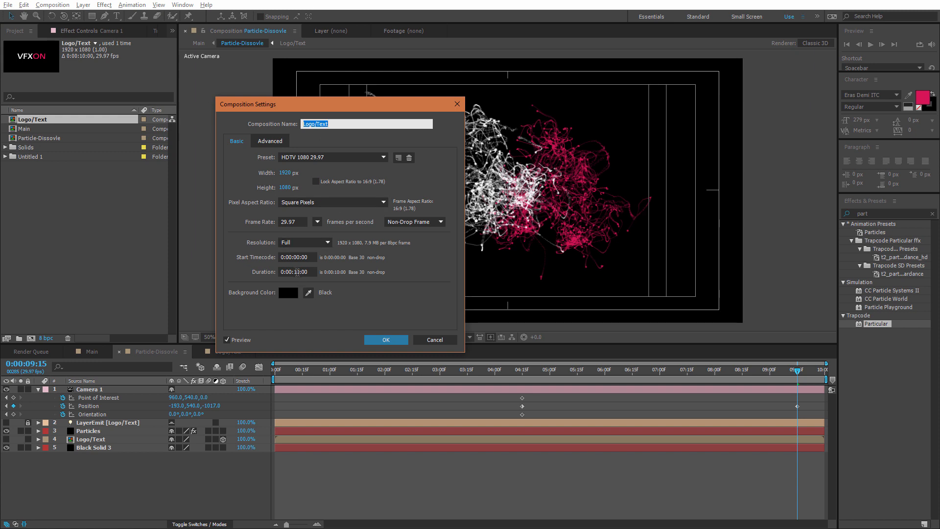
pyautogui.click(298, 271)
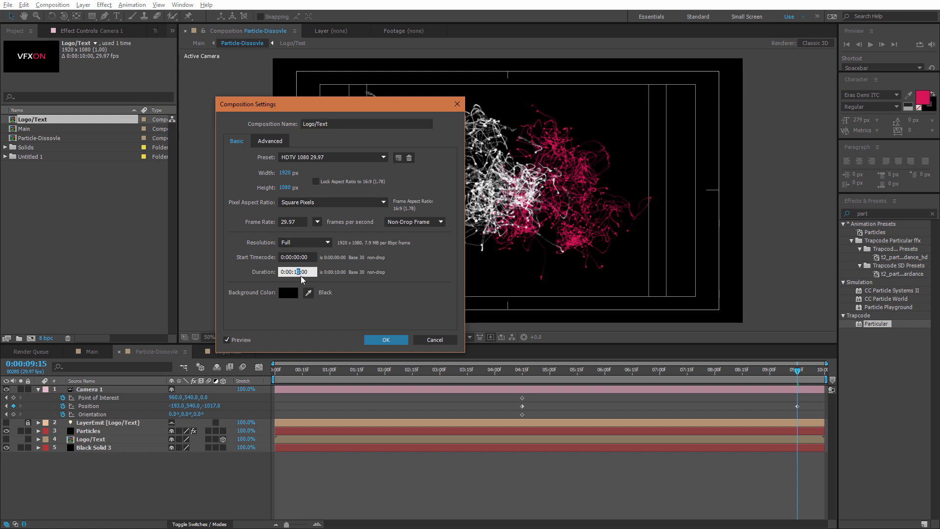
pyautogui.doubleClick(310, 272)
pyautogui.click(386, 339)
# - Set the Main composition's duration to 0:00:15:00
pyautogui.rightClick(54, 128)
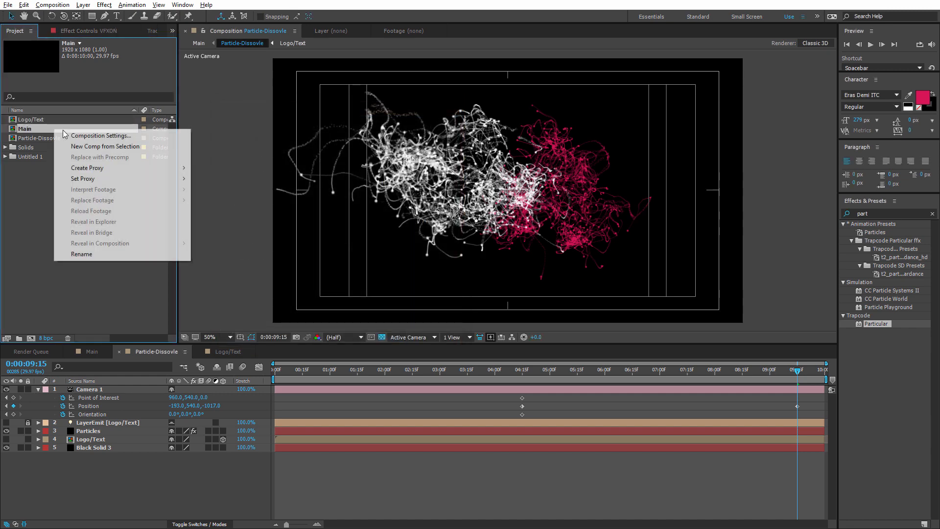
pyautogui.click(94, 137)
pyautogui.doubleClick(310, 272)
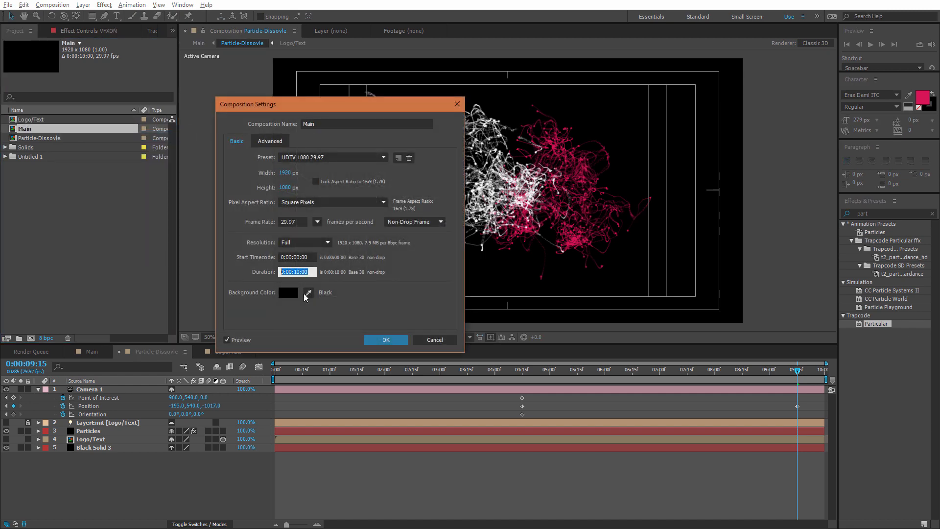
pyautogui.write('1500')
pyautogui.click(386, 340)
# - Set the Particle-Dissovle composition's duration to 0:00:15:00
pyautogui.click(27, 138)
pyautogui.rightClick(27, 138)
pyautogui.click(41, 143)
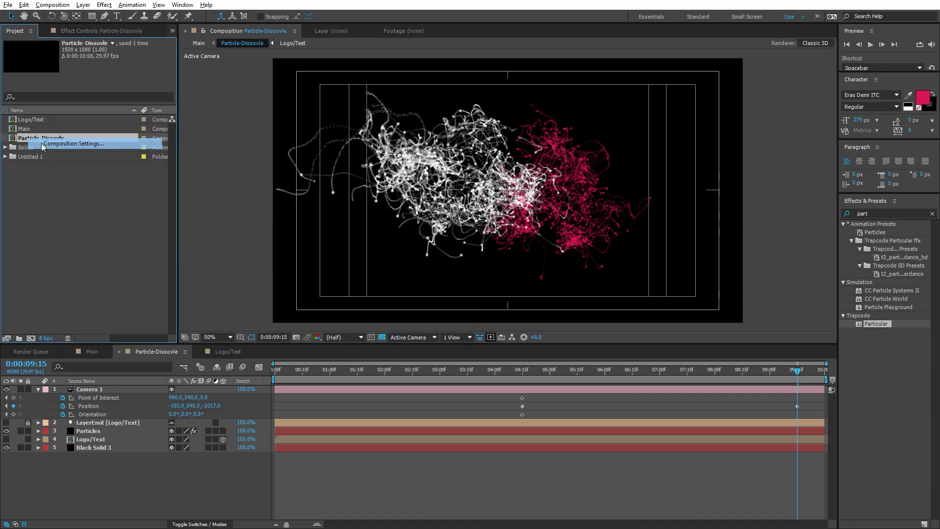
pyautogui.doubleClick(290, 274)
pyautogui.write('1500')
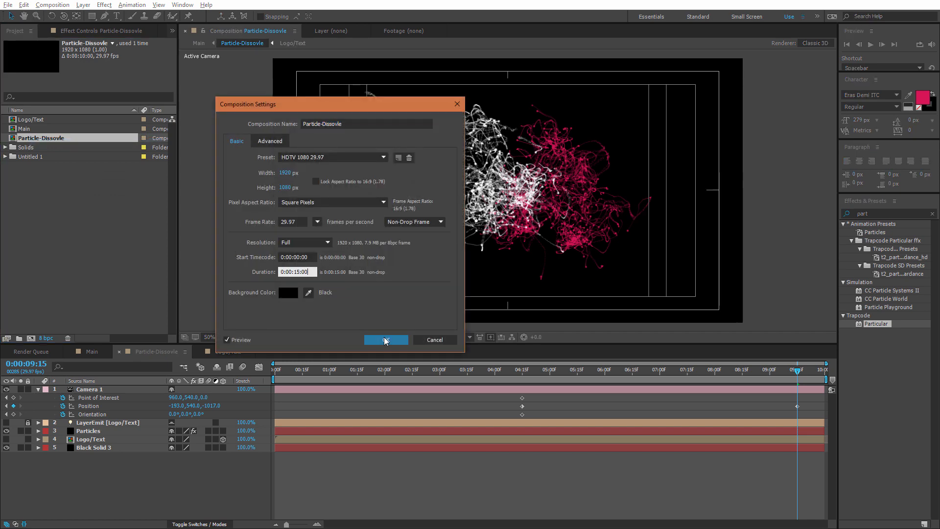
pyautogui.click(386, 339)
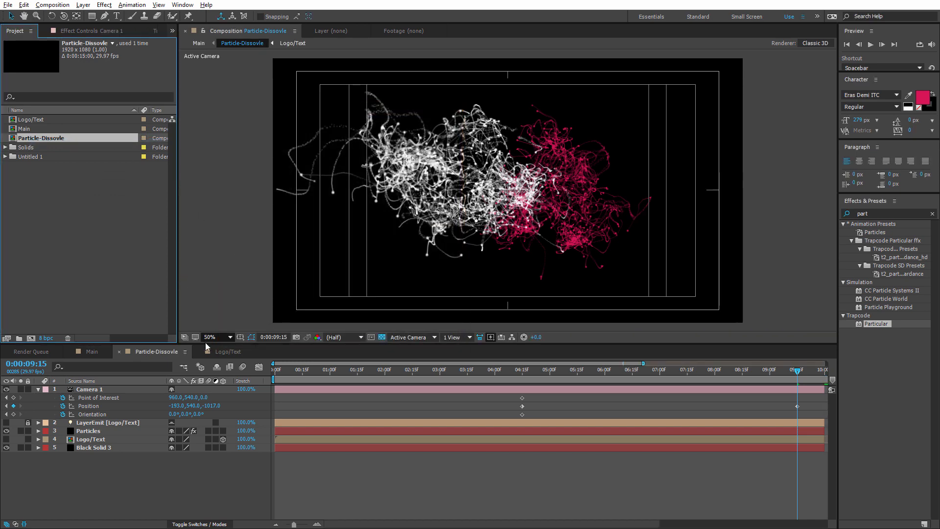
# - Extend the Camera 1, Particles, Logo/Text and Black Solid 3 layers to the 15-second end of the Particle-Dissovle composition
pyautogui.moveTo(294, 524); pyautogui.dragTo(280, 524)
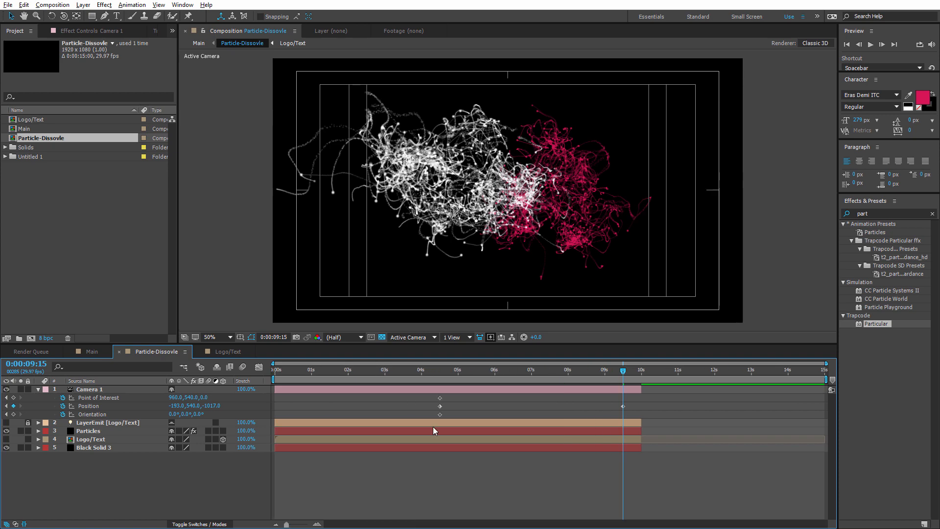
pyautogui.click(472, 392)
pyautogui.keyDown('shift'); pyautogui.click(539, 446); pyautogui.keyUp('shift')
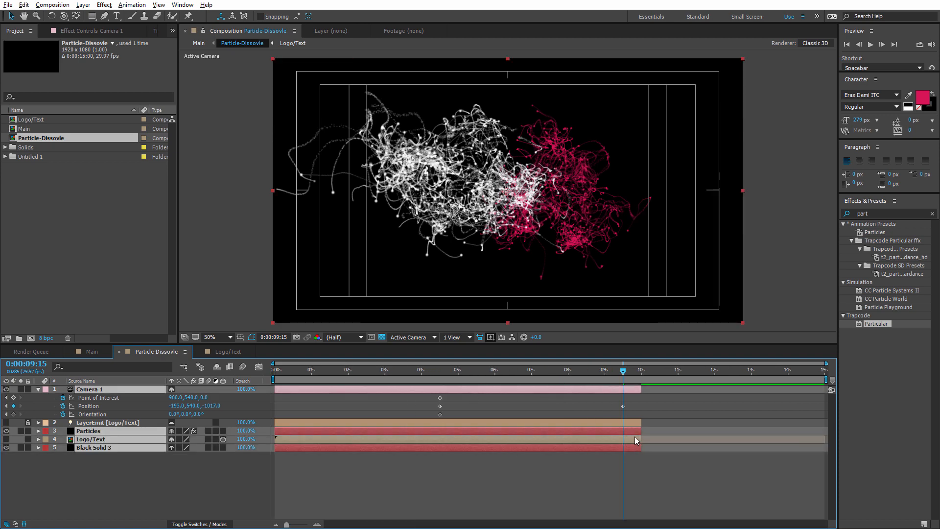
pyautogui.moveTo(638, 436); pyautogui.dragTo(823, 403)
# - Unlock the LayerEmit [Logo/Text] layer and extend it to the 15-second end of the composition
pyautogui.click(632, 422)
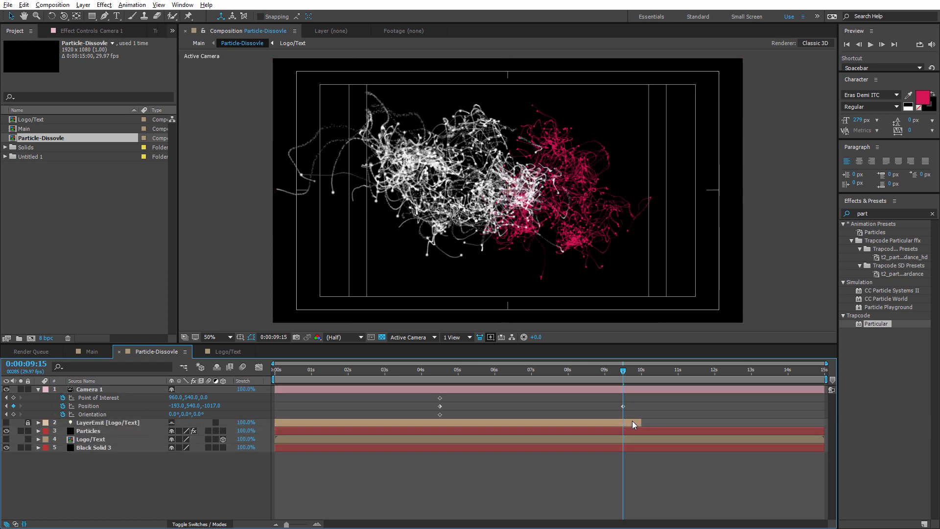
pyautogui.click(27, 422)
pyautogui.moveTo(640, 421); pyautogui.dragTo(824, 422)
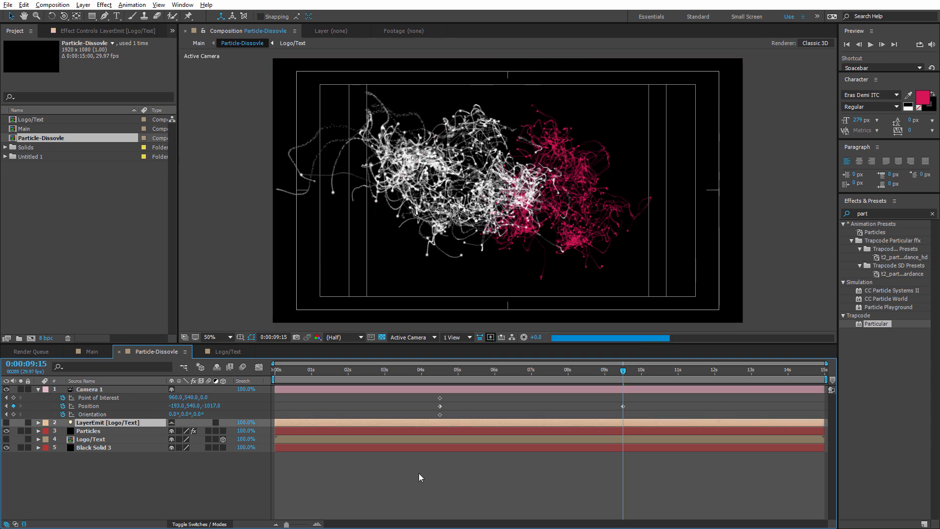
# - Extend the VFXON text layer to the 15-second end of the Logo/Text composition
pyautogui.moveTo(623, 375); pyautogui.dragTo(642, 375)
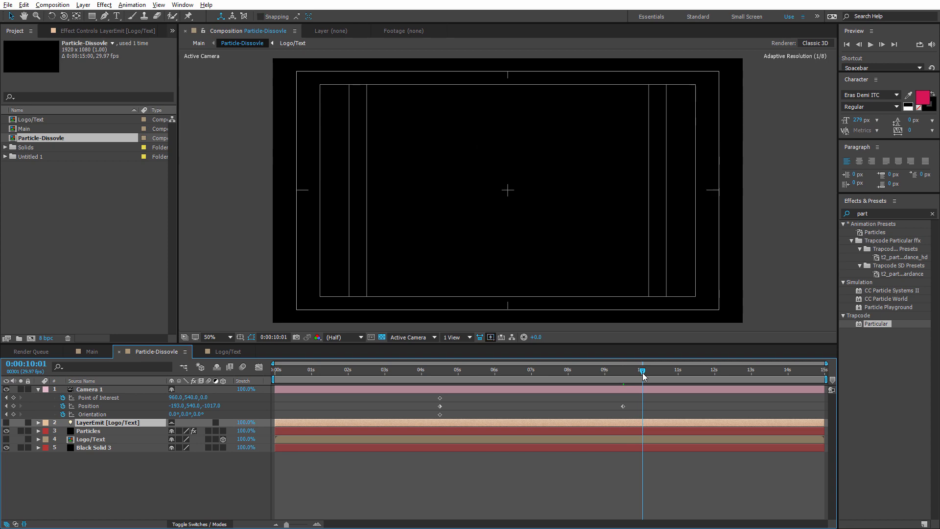
pyautogui.press('j')
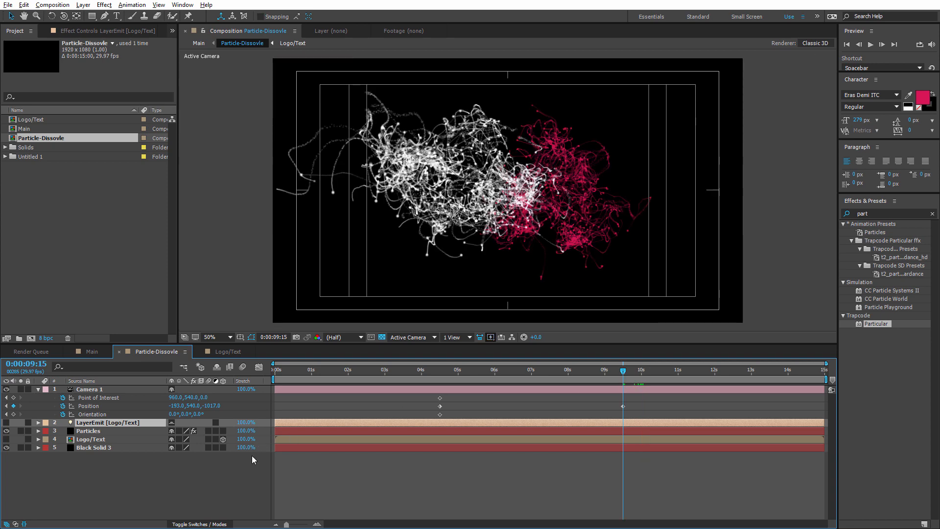
pyautogui.click(229, 352)
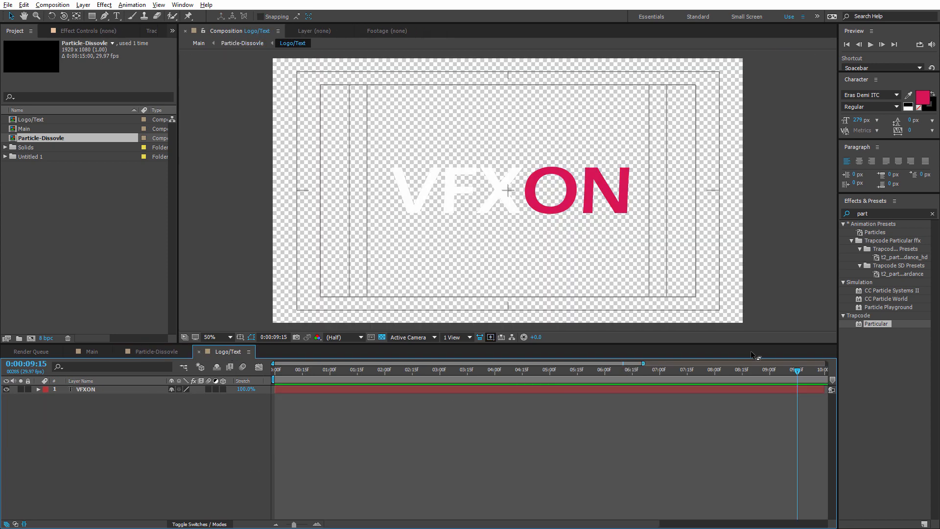
pyautogui.moveTo(294, 525); pyautogui.dragTo(286, 524)
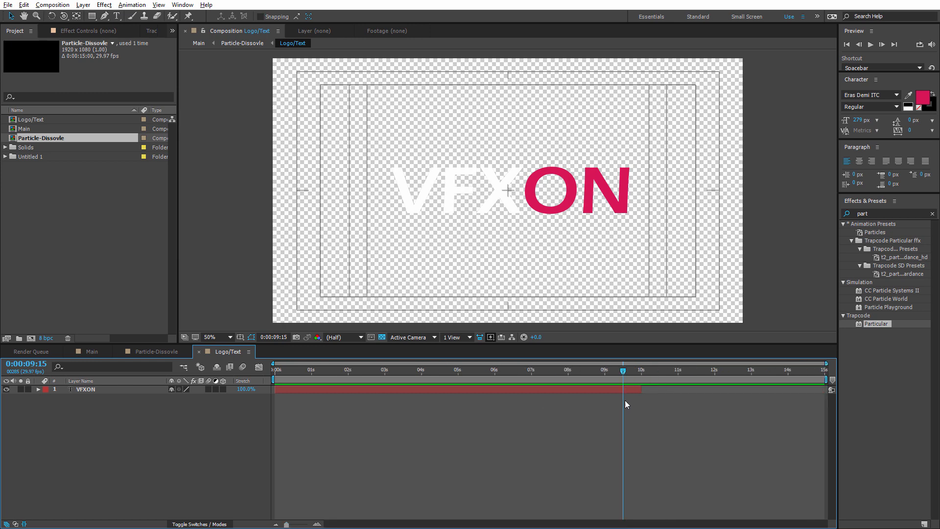
pyautogui.moveTo(640, 389); pyautogui.dragTo(826, 389)
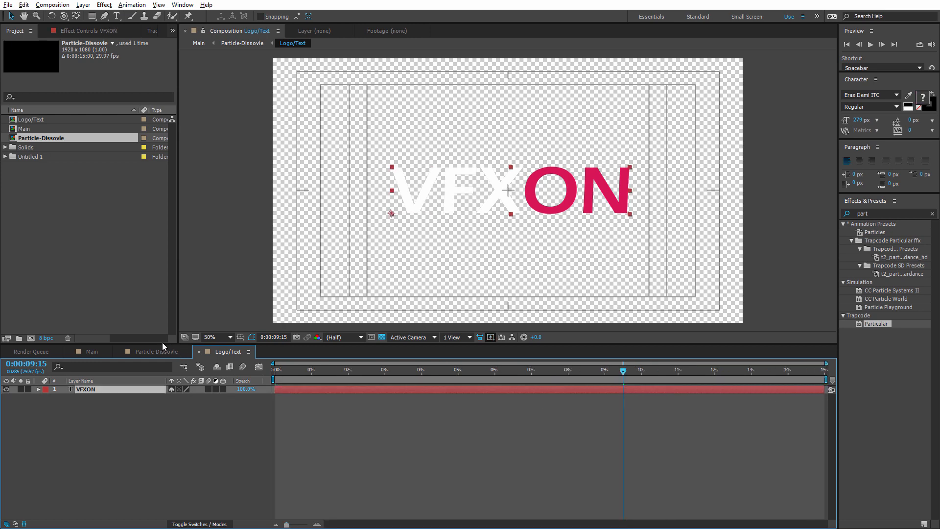
# - In Particle-Dissovle, keyframe Camera 1's Z position at 128 at 0:00:10:02
pyautogui.click(160, 351)
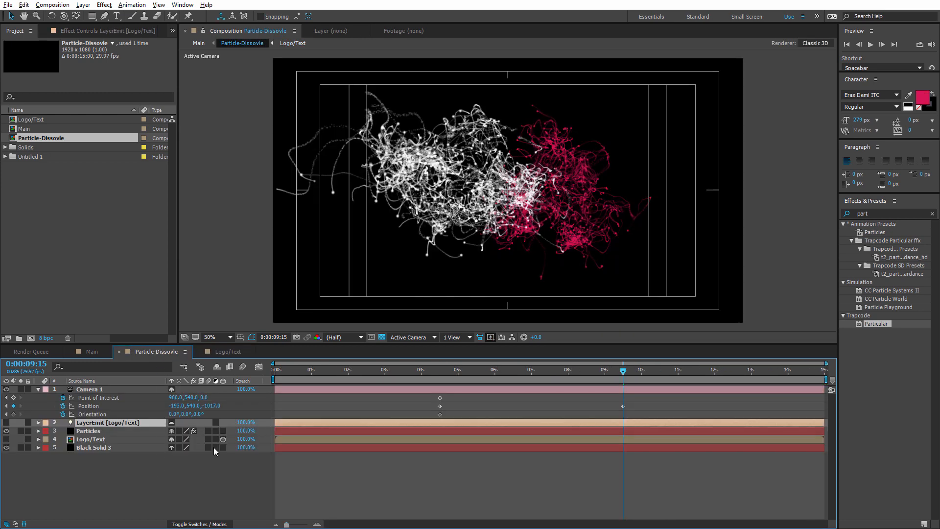
pyautogui.moveTo(626, 377); pyautogui.dragTo(645, 378)
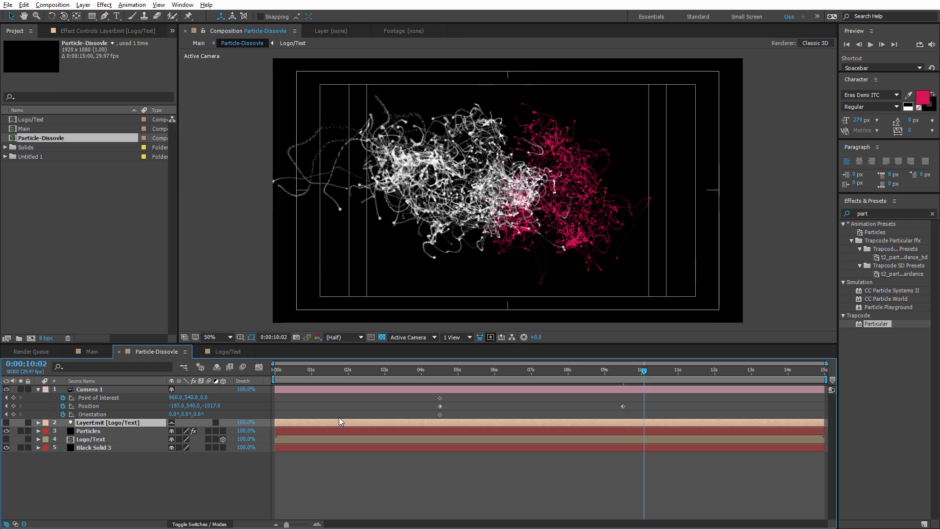
pyautogui.click(212, 406)
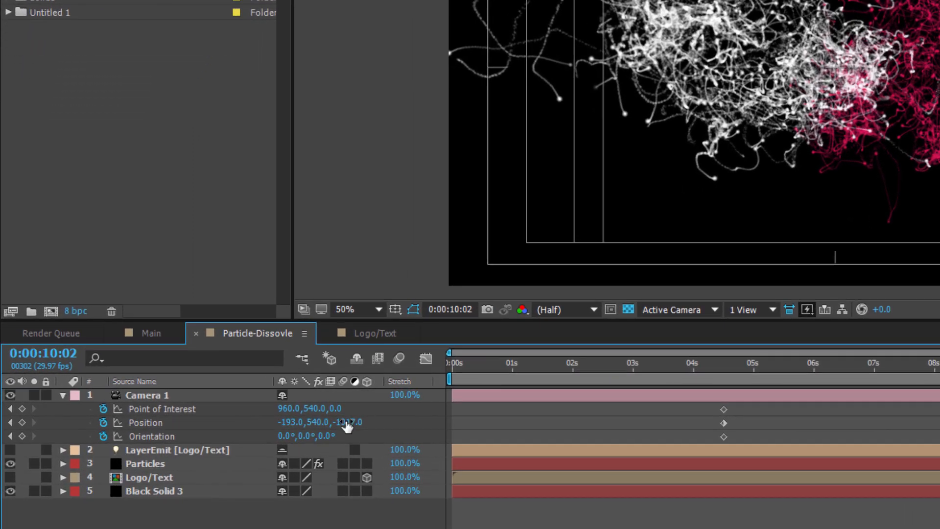
pyautogui.write('128')
pyautogui.press('Return')
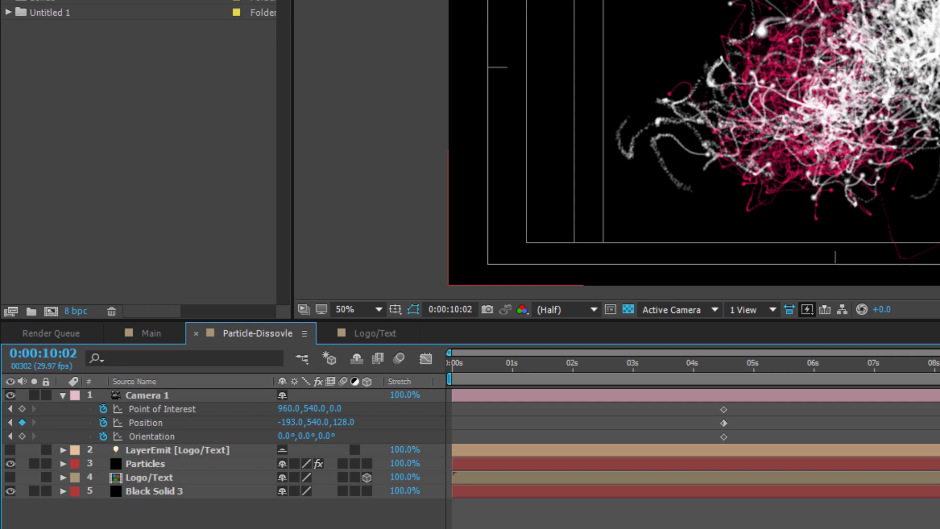
# - At 0:00:10:17, keyframe Camera 1's Position with X set to 302 and Z set to 631
pyautogui.moveTo(644, 374); pyautogui.dragTo(663, 376)
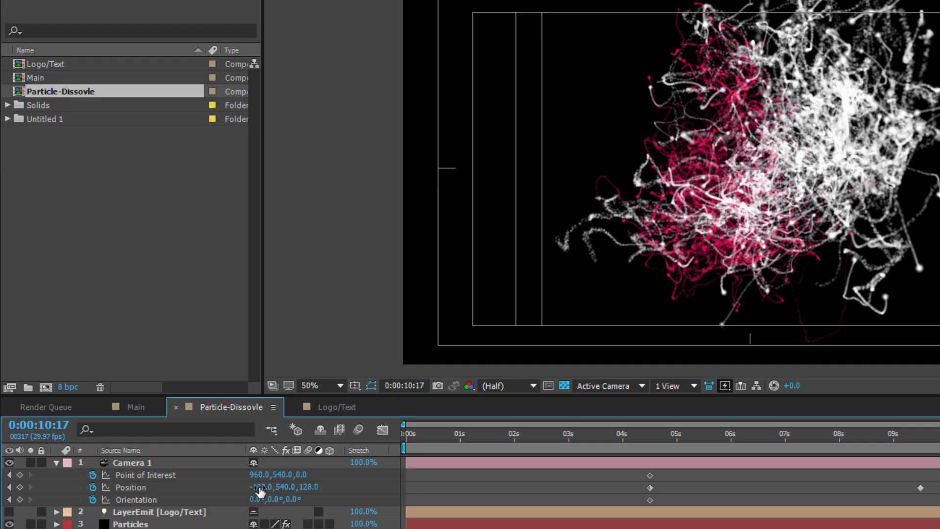
pyautogui.click(260, 488)
pyautogui.write('3')
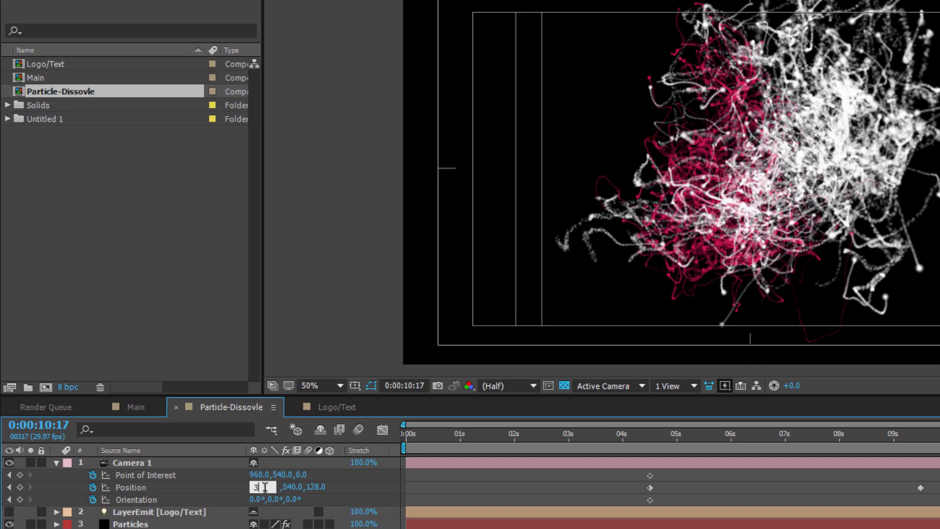
pyautogui.write('02')
pyautogui.press('Return')
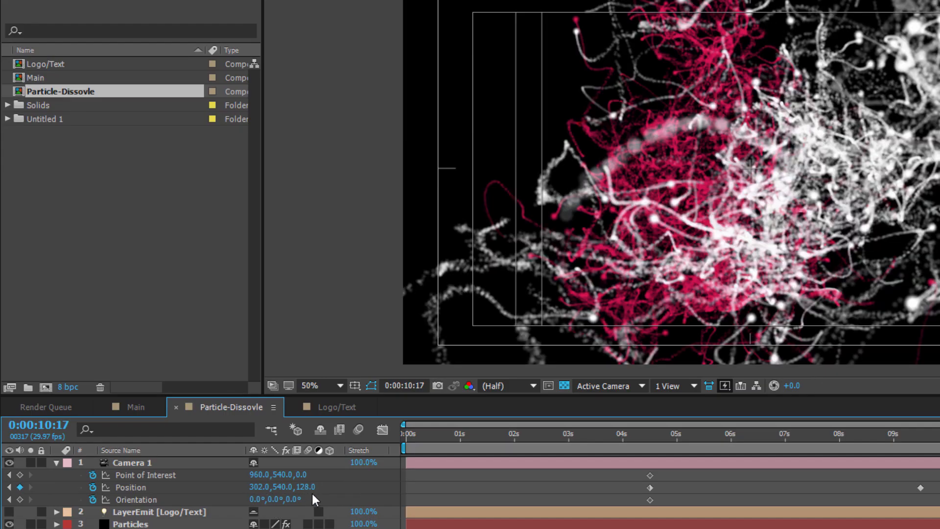
pyautogui.click(309, 487)
pyautogui.write('631')
pyautogui.press('Return')
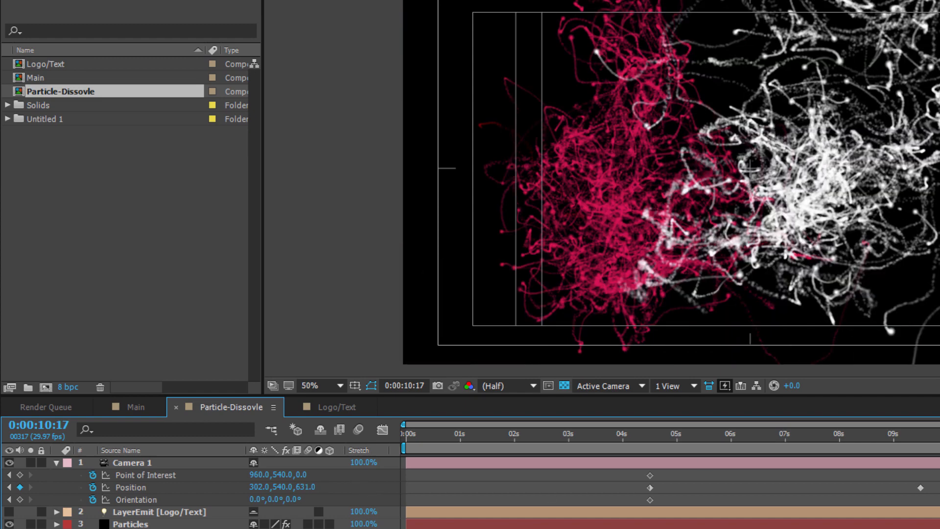
# - At 0:00:11:02, push Camera 1 in toward the particles with the Track Z Camera tool, to about 614, 540, 332
pyautogui.press('space')
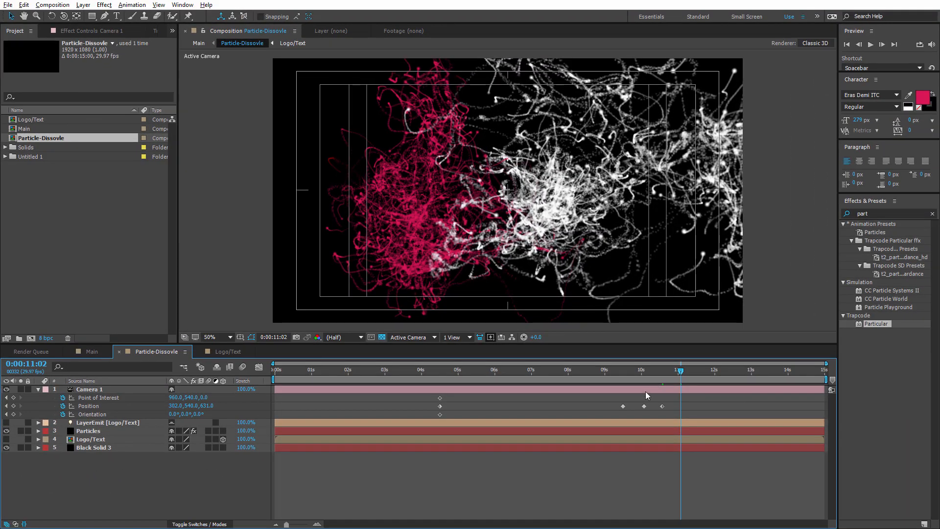
pyautogui.click(69, 19)
pyautogui.click(108, 51)
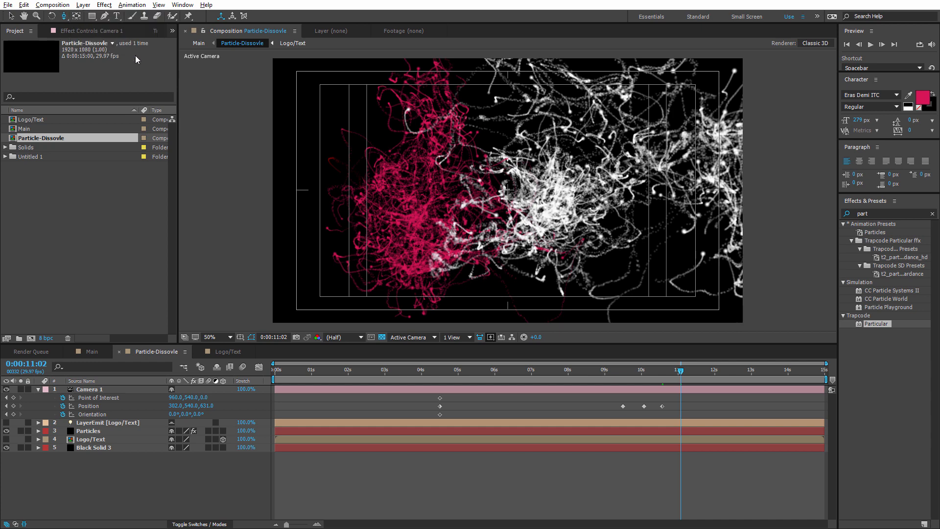
pyautogui.moveTo(548, 220); pyautogui.dragTo(538, 130)
pyautogui.moveTo(542, 208); pyautogui.dragTo(538, 186)
pyautogui.press('space')
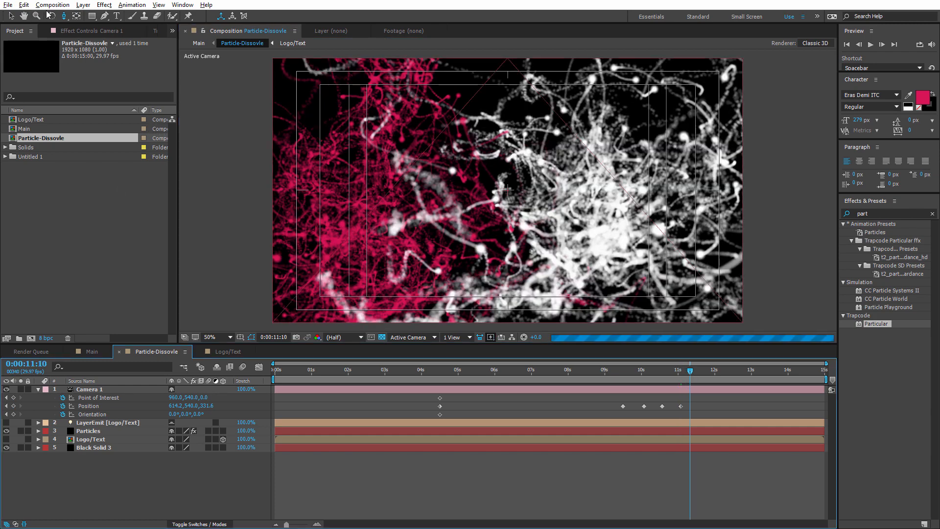
# - At 0:00:11:10, orbit Camera 1 around the particles and track it in close, to about 885, 529, 16
pyautogui.click(64, 16)
pyautogui.click(114, 27)
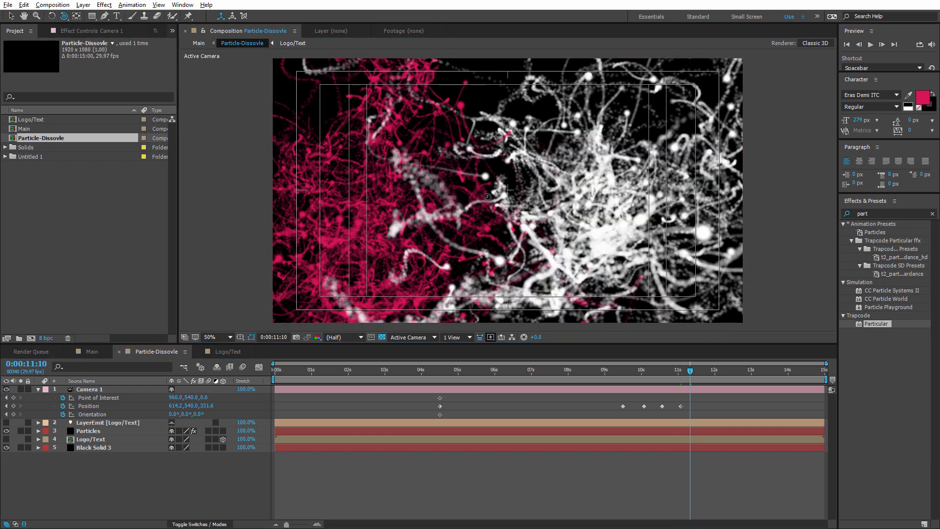
pyautogui.moveTo(487, 197); pyautogui.dragTo(497, 224)
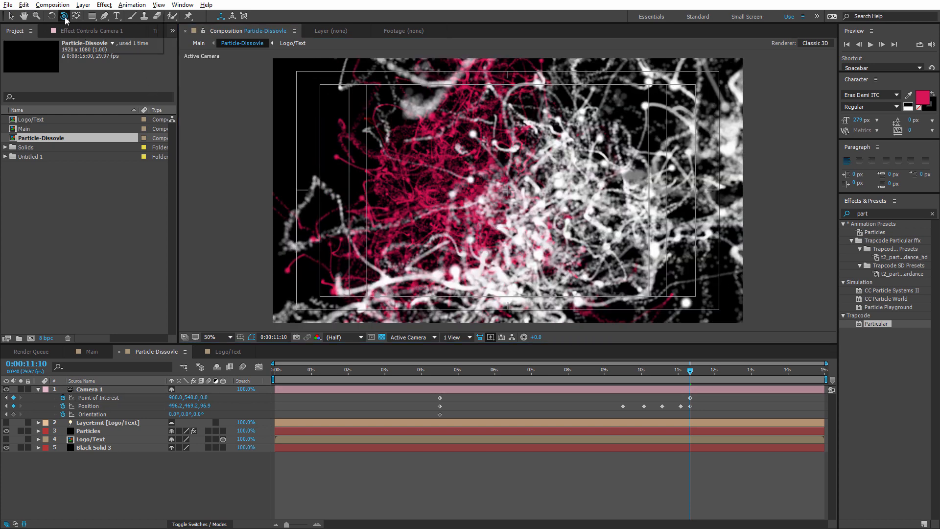
pyautogui.moveTo(430, 245); pyautogui.dragTo(433, 183)
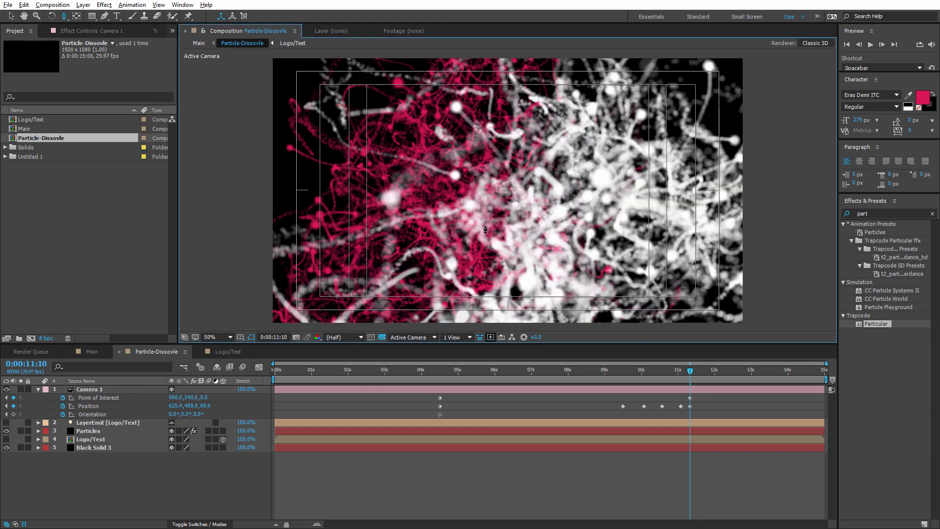
pyautogui.moveTo(486, 229); pyautogui.dragTo(491, 191)
pyautogui.moveTo(511, 225); pyautogui.dragTo(504, 142)
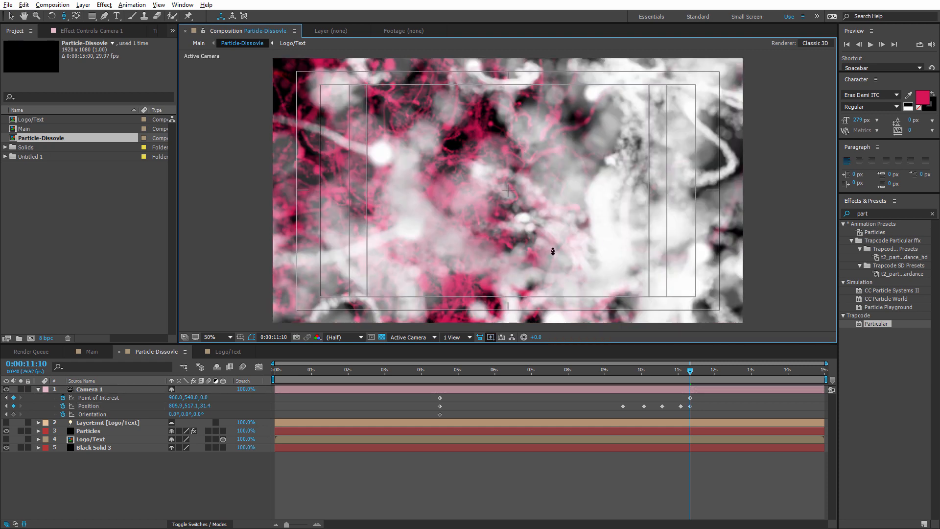
pyautogui.moveTo(533, 239); pyautogui.dragTo(514, 126)
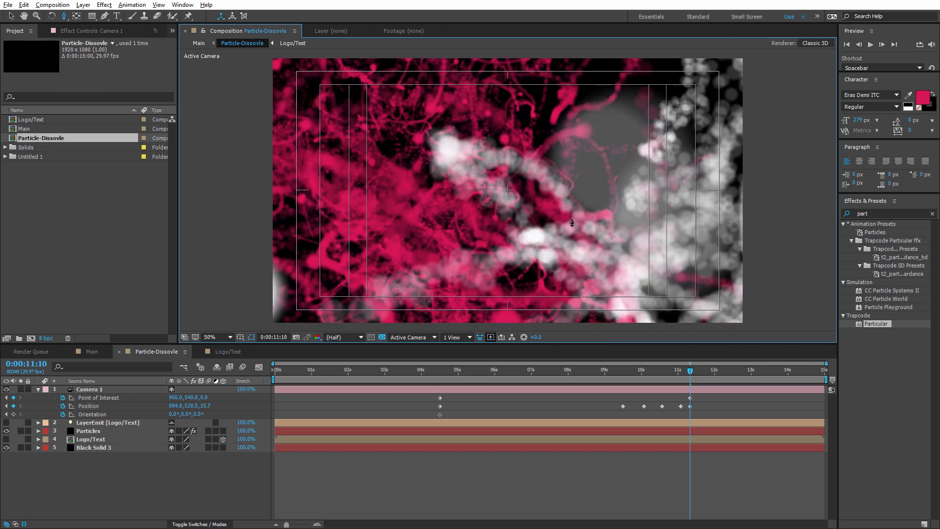
# - Shift Camera 1's last Point of Interest and Position keyframes to about 0:00:11:20 and deselect them
pyautogui.moveTo(695, 397)
pyautogui.mouseDown()
pyautogui.moveTo(688, 413)
pyautogui.moveTo(702, 405)
pyautogui.mouseUp()
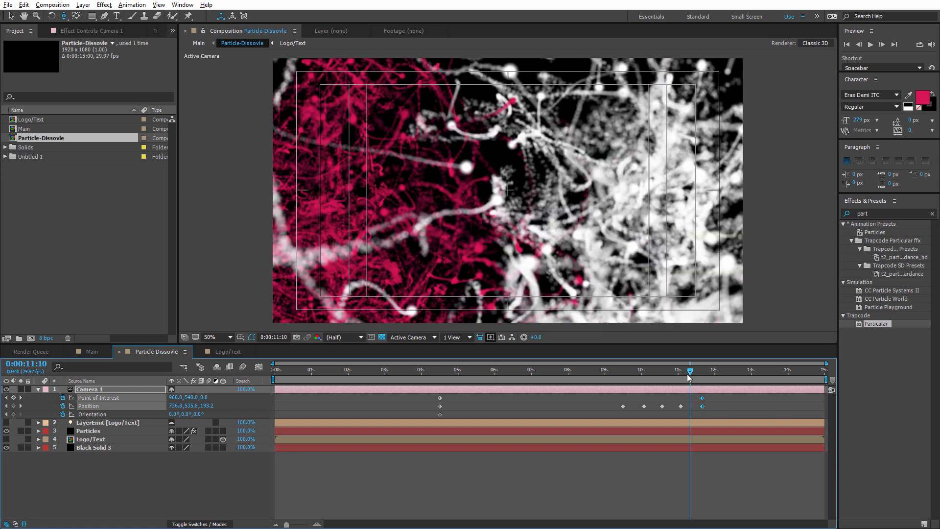
pyautogui.moveTo(692, 372)
pyautogui.mouseDown()
pyautogui.moveTo(700, 376)
pyautogui.moveTo(689, 376)
pyautogui.mouseUp()
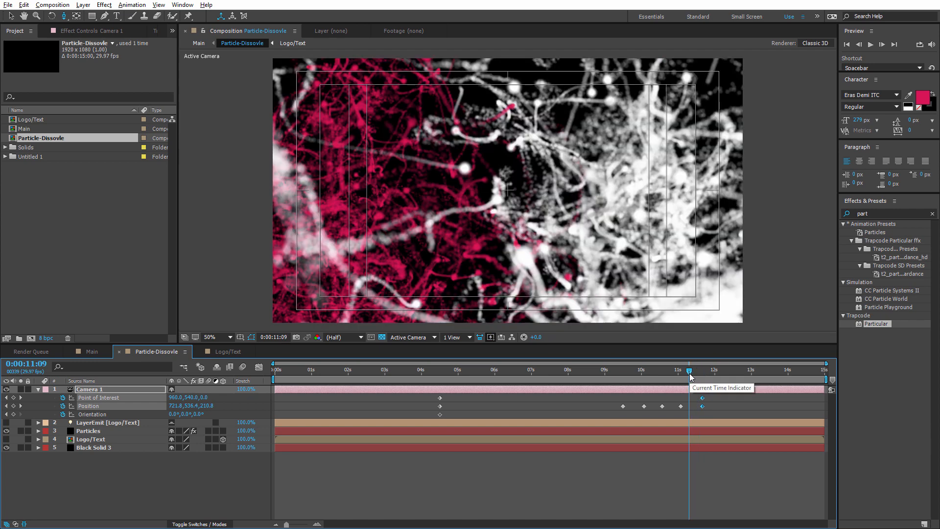
pyautogui.click(134, 488)
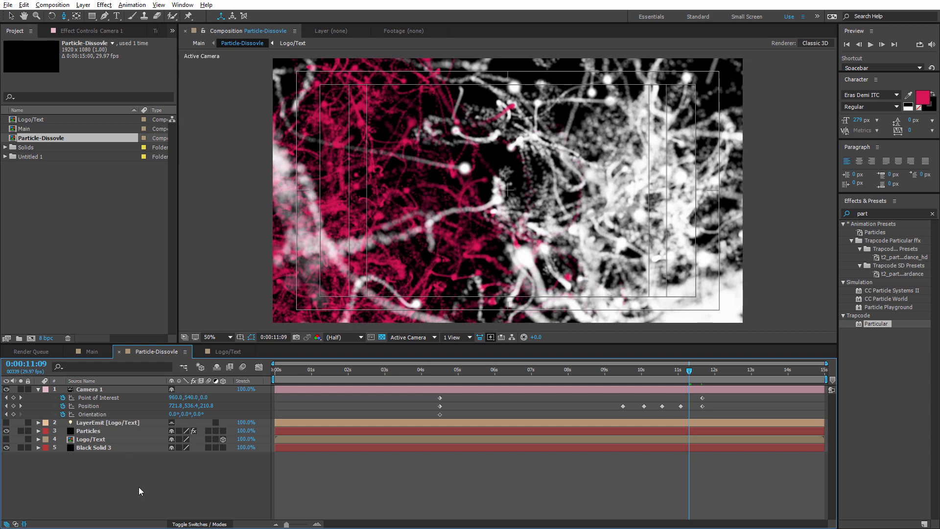
# - Hide Black Solid 3 in Particle-Dissovle, and extend both layers of the Main composition to its 15-second end
pyautogui.click(6, 448)
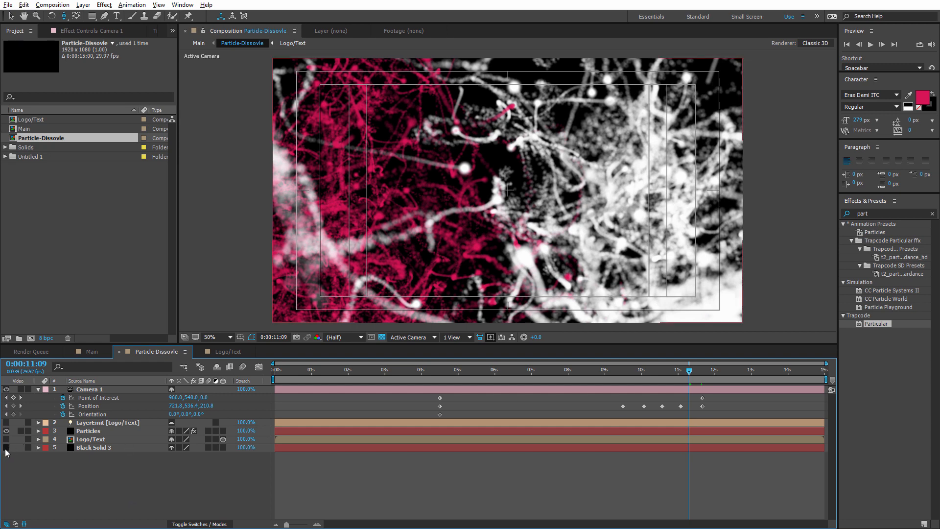
pyautogui.click(92, 351)
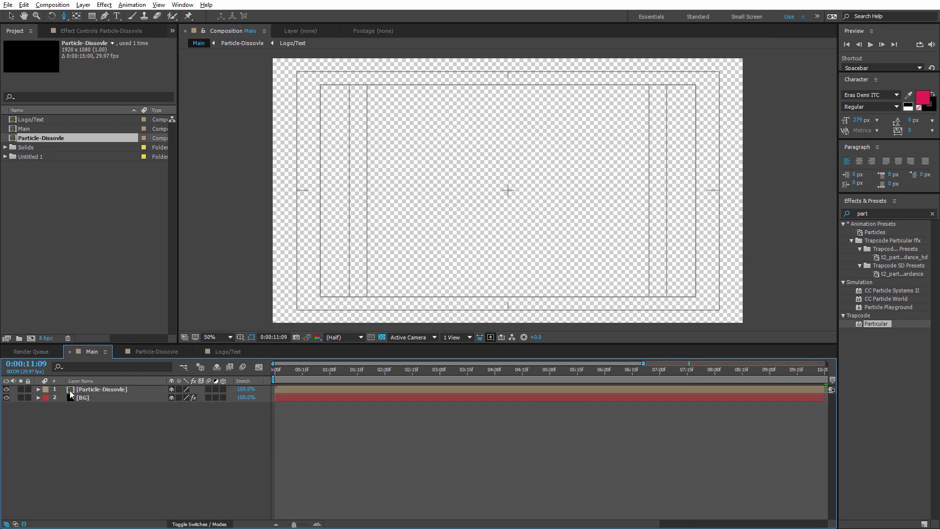
pyautogui.click(629, 390)
pyautogui.keyDown('shift'); pyautogui.click(632, 397); pyautogui.keyUp('shift')
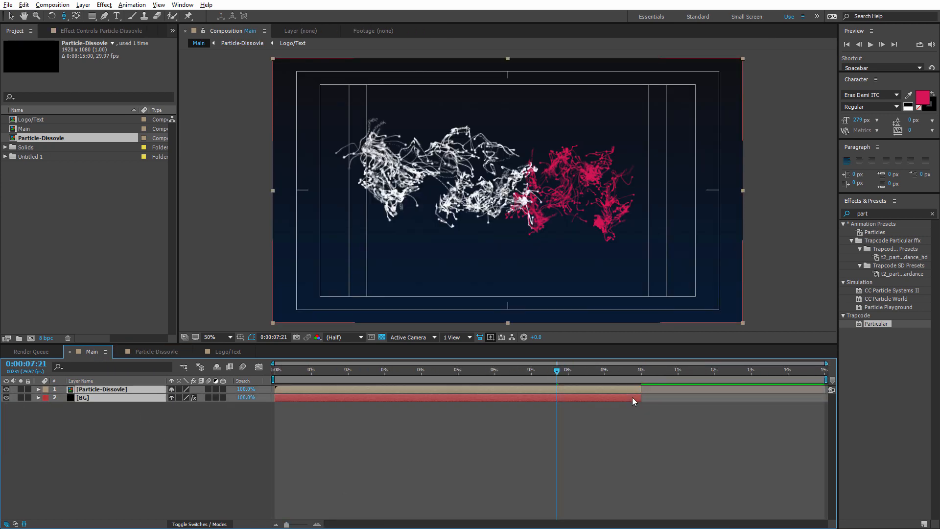
pyautogui.moveTo(641, 388); pyautogui.dragTo(825, 389)
pyautogui.click(561, 425)
# - Create a new black solid named "of" above the other layers in the Main composition
pyautogui.rightClick(157, 446)
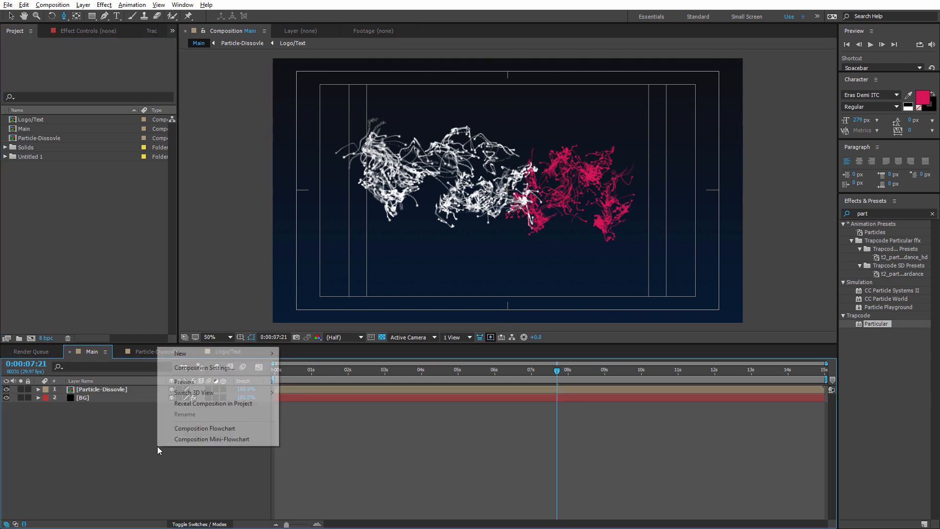
pyautogui.moveTo(210, 353)
pyautogui.click(302, 379)
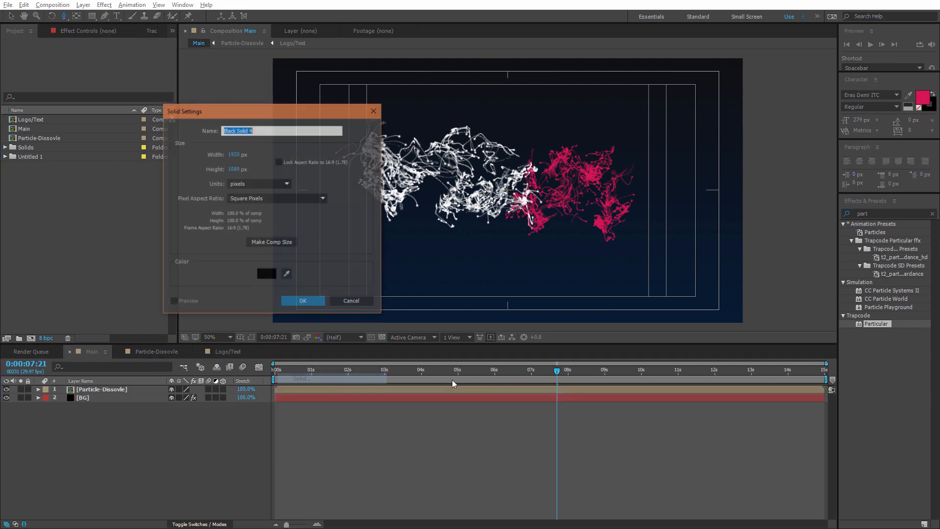
pyautogui.write('lens-')
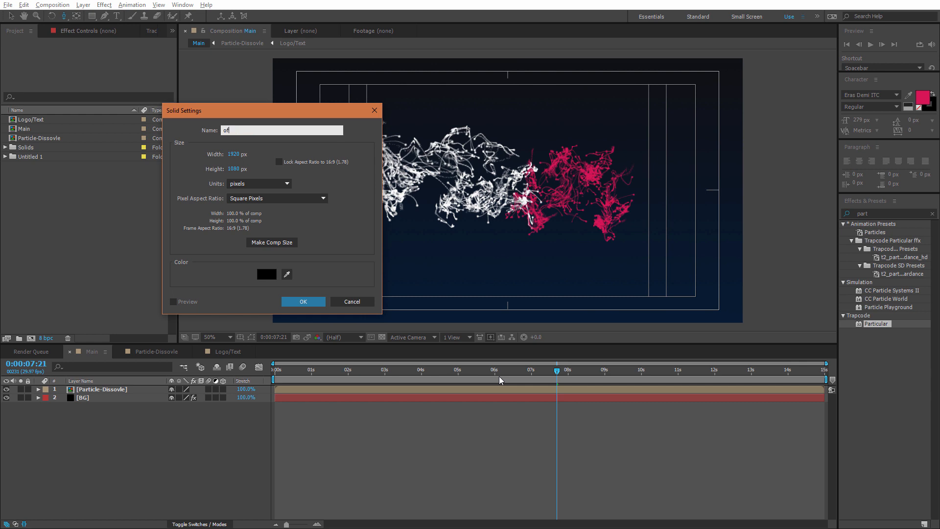
pyautogui.press('Return')
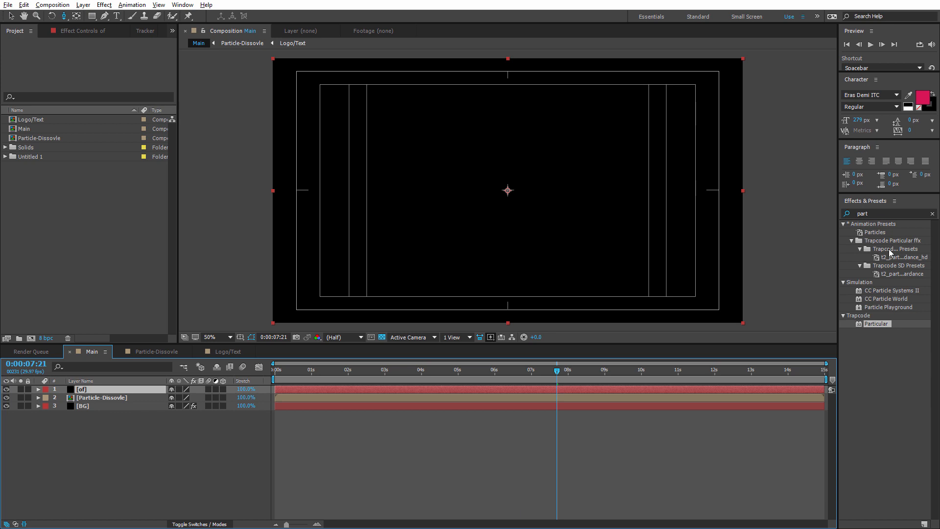
# - Apply the Optical Flares effect to the "of" solid and set its Render Mode to On Transparent
pyautogui.click(873, 213)
pyautogui.write('flare')
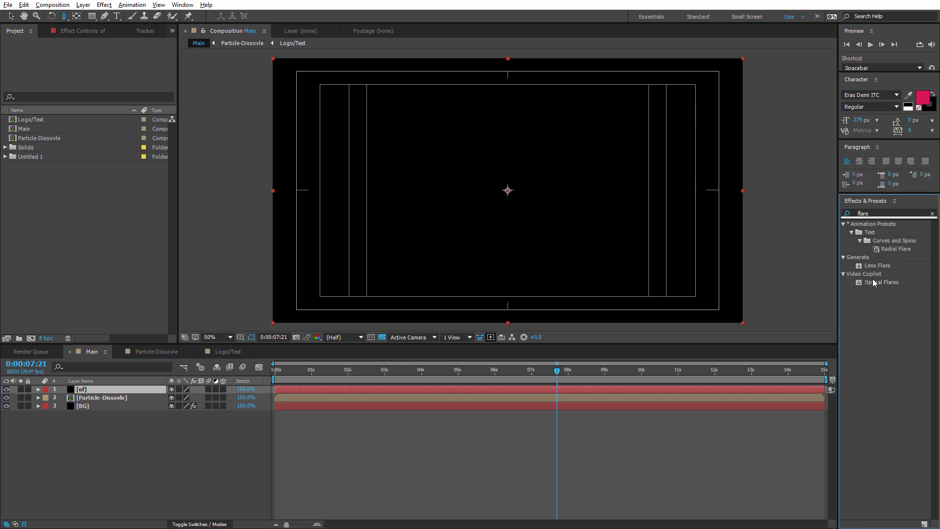
pyautogui.moveTo(881, 282); pyautogui.dragTo(98, 391)
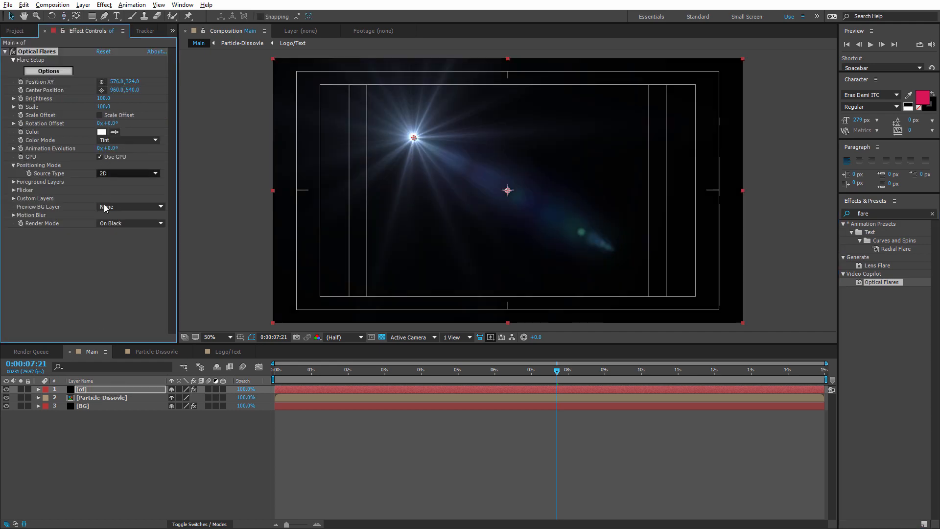
pyautogui.click(131, 223)
pyautogui.click(146, 246)
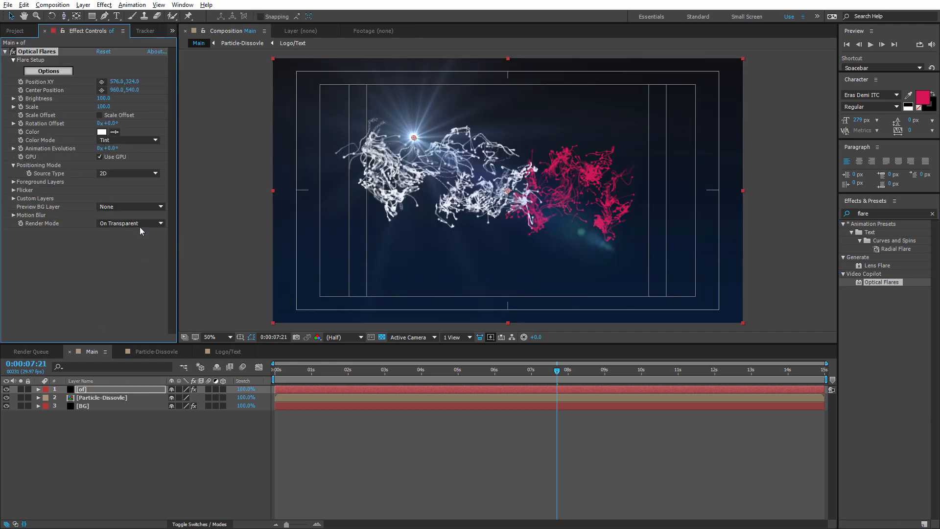
# - Load the Monster Flare preset from the Motion Graphics presets into the Optical Flares effect and accept it
pyautogui.click(49, 71)
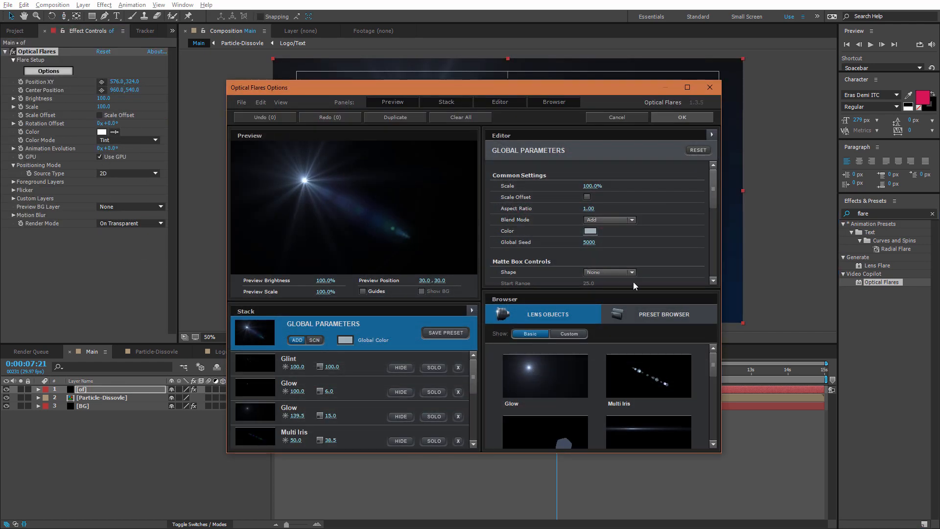
pyautogui.click(688, 87)
pyautogui.click(738, 310)
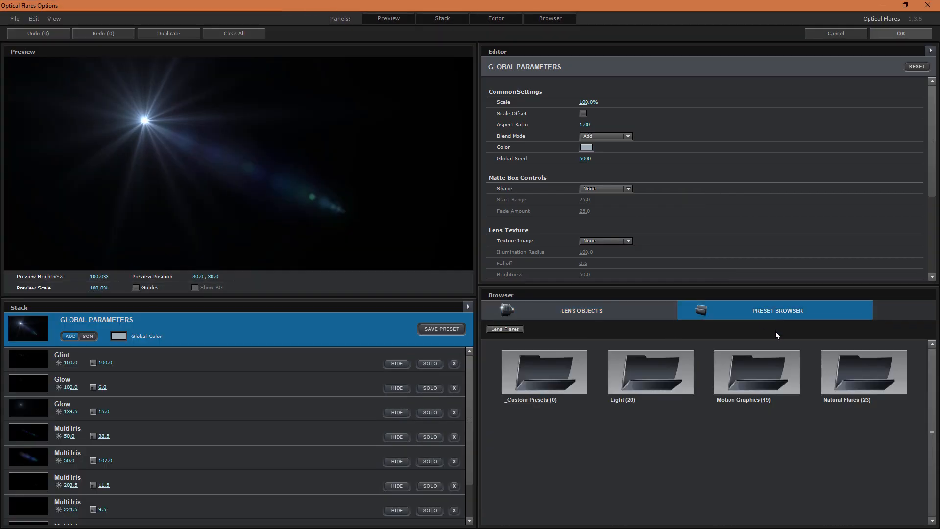
pyautogui.doubleClick(747, 372)
pyautogui.scroll(-1, 831, 412)
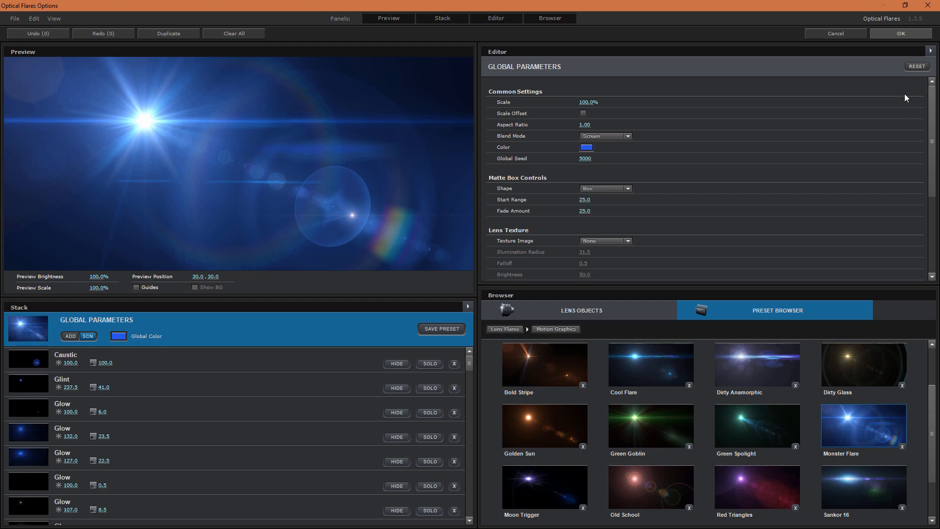
pyautogui.click(902, 34)
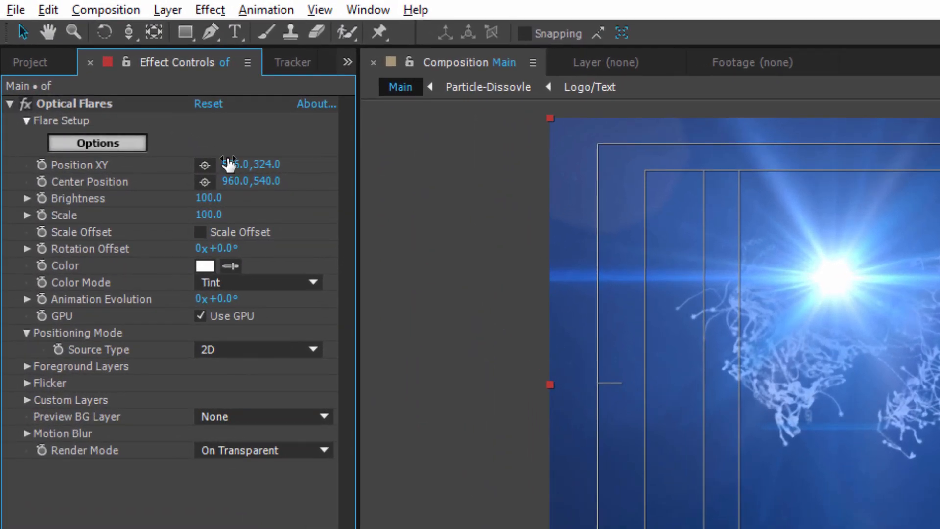
# - Set the X value of the flare's Position XY to 1508
pyautogui.click(131, 94)
pyautogui.write('1508')
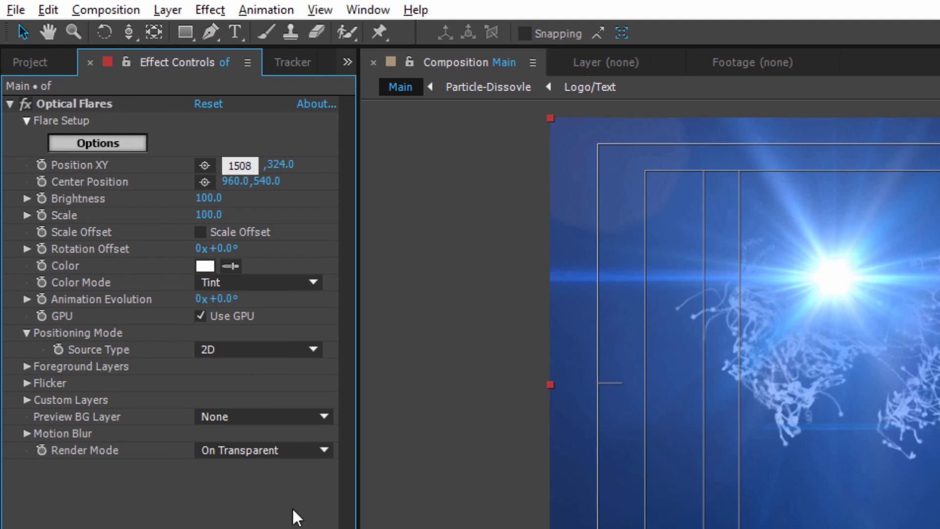
# - Set the flare's Position XY to 1508, -516 in the Optical Flares effect
pyautogui.press('Return')
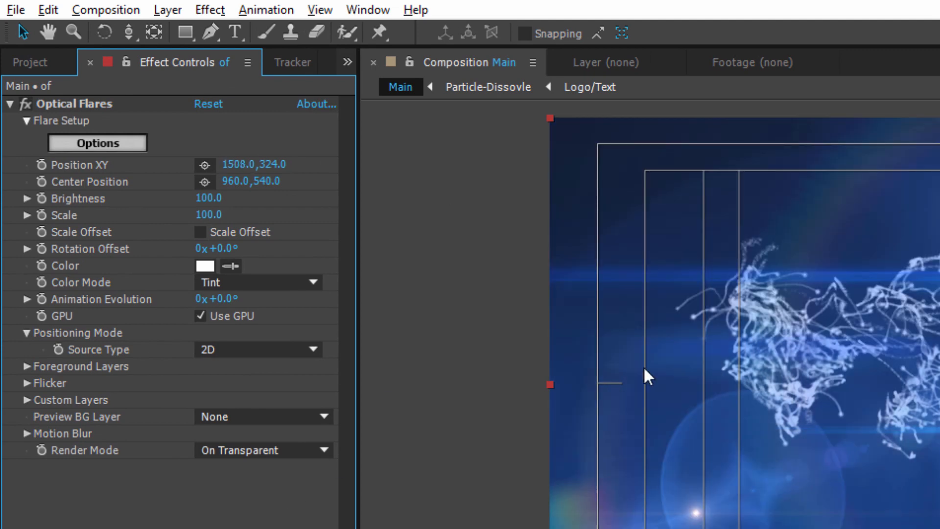
pyautogui.click(272, 164)
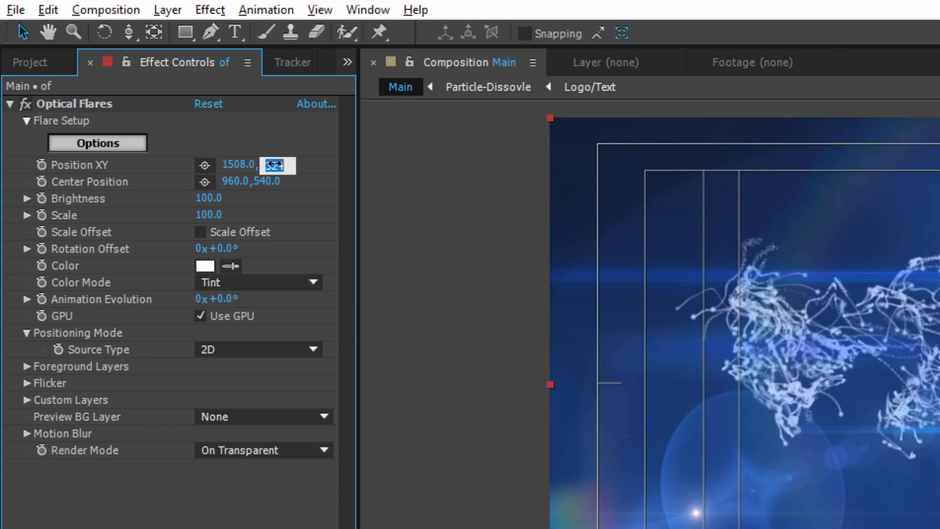
pyautogui.write('-516')
pyautogui.press('Return')
# - Switch the Optical Flares positioning source type to 3D and set Position Z to 1900
pyautogui.click(258, 349)
pyautogui.click(236, 394)
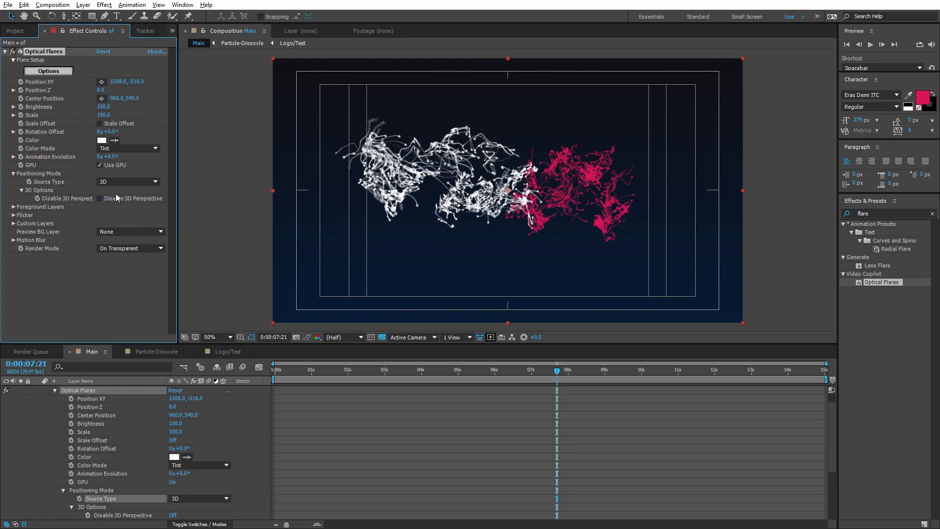
pyautogui.scroll(1, 40, 392)
pyautogui.click(39, 389)
pyautogui.click(89, 391)
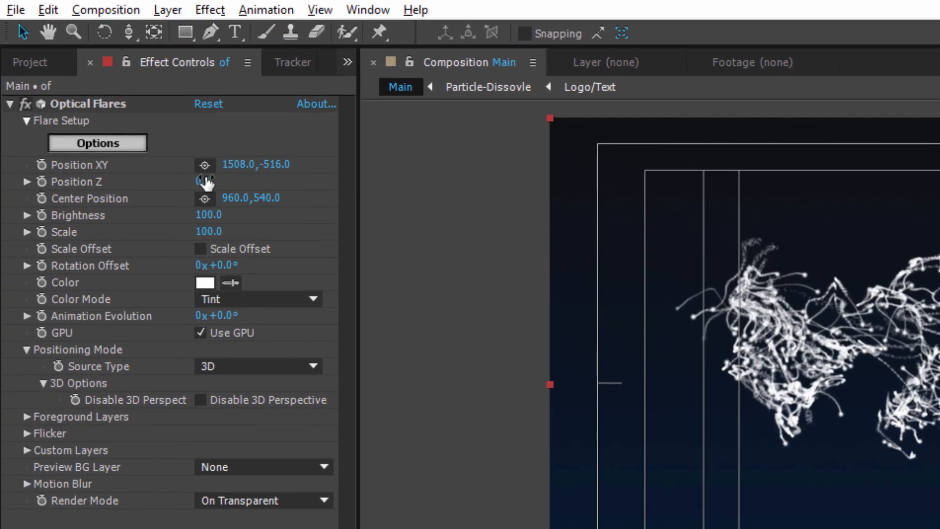
pyautogui.click(201, 181)
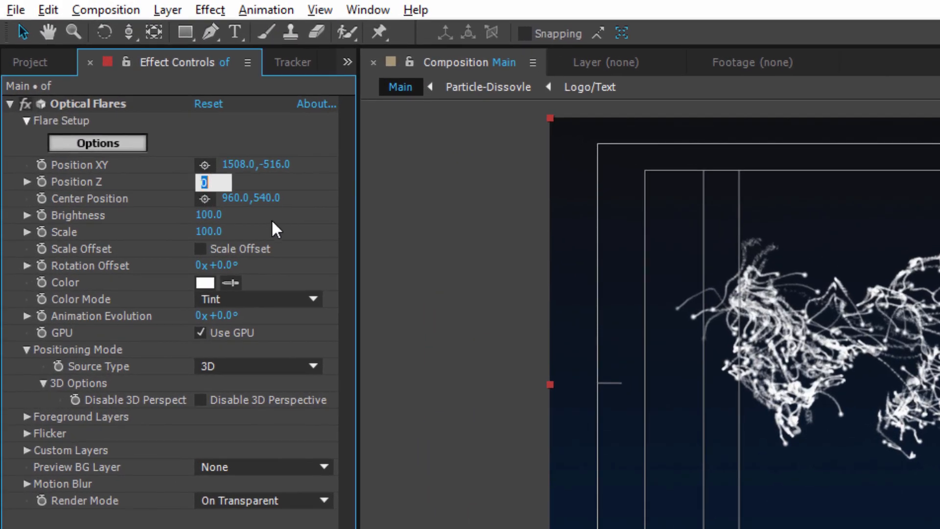
pyautogui.write('1900')
pyautogui.press('Return')
# - Set the Optical Flares Center Position to 2088, 1080
pyautogui.click(235, 199)
pyautogui.write('20')
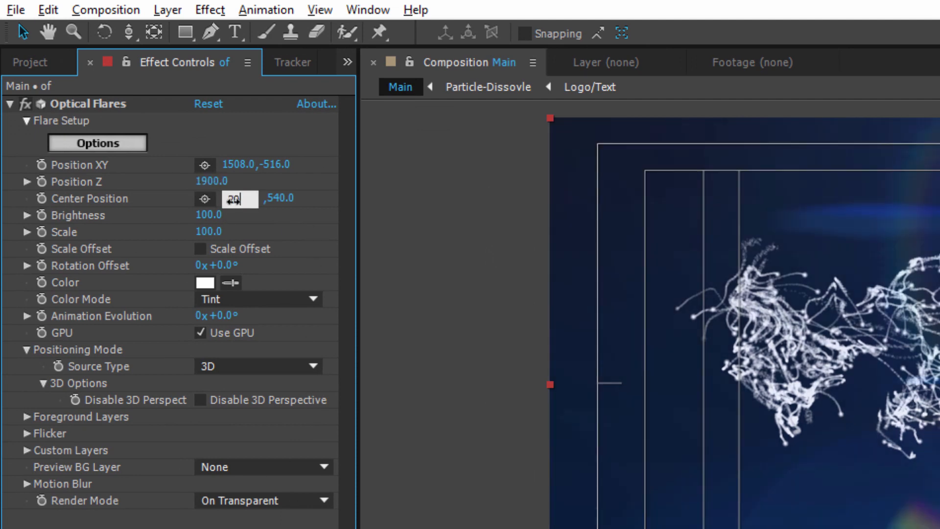
pyautogui.write('88')
pyautogui.press('Return')
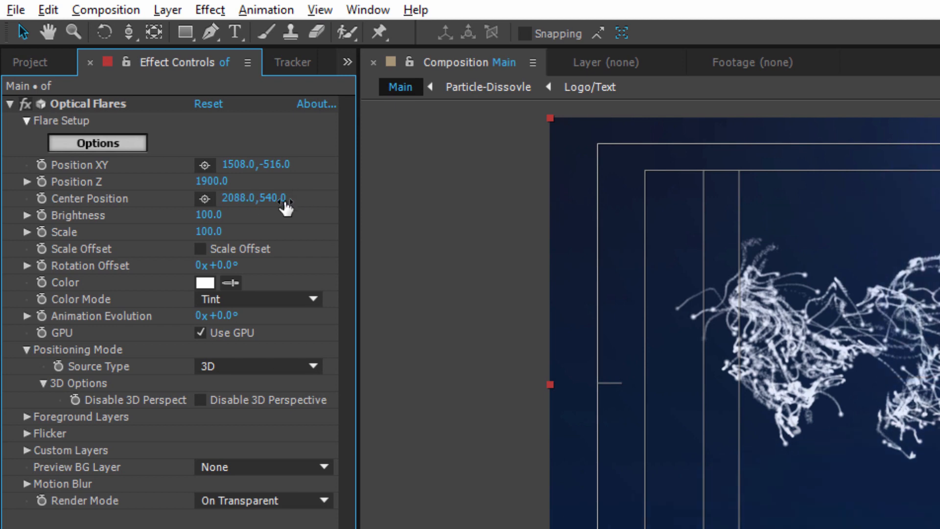
pyautogui.click(281, 201)
pyautogui.write('1080')
pyautogui.press('Return')
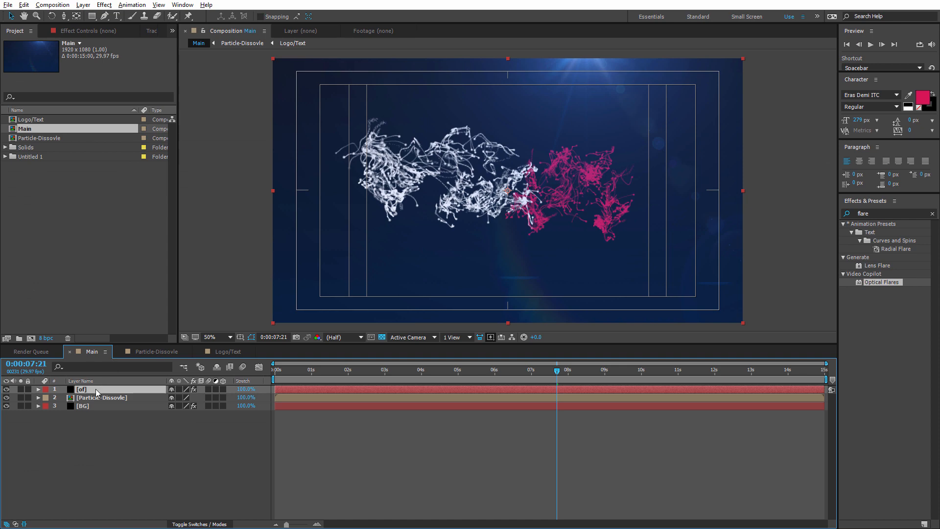
# - Move the of flare layer from the Main composition into the Particle-Dissovle composition, directly below Camera 1
pyautogui.press('Delete')
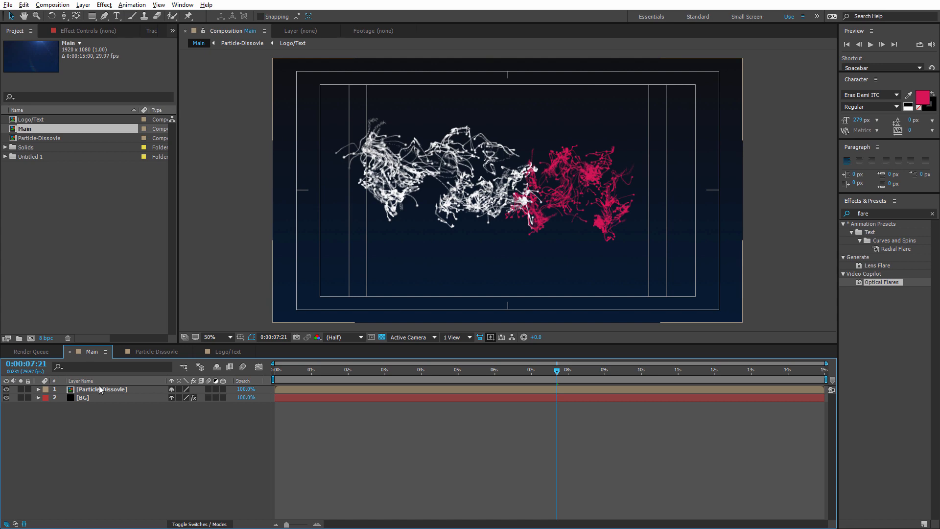
pyautogui.click(147, 350)
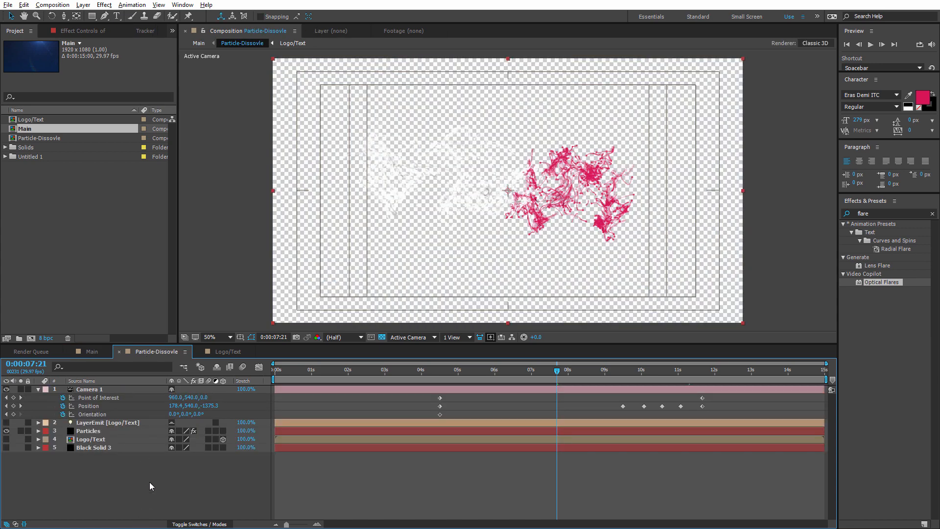
pyautogui.hotkey('ctrl', 'v')
pyautogui.click(128, 485)
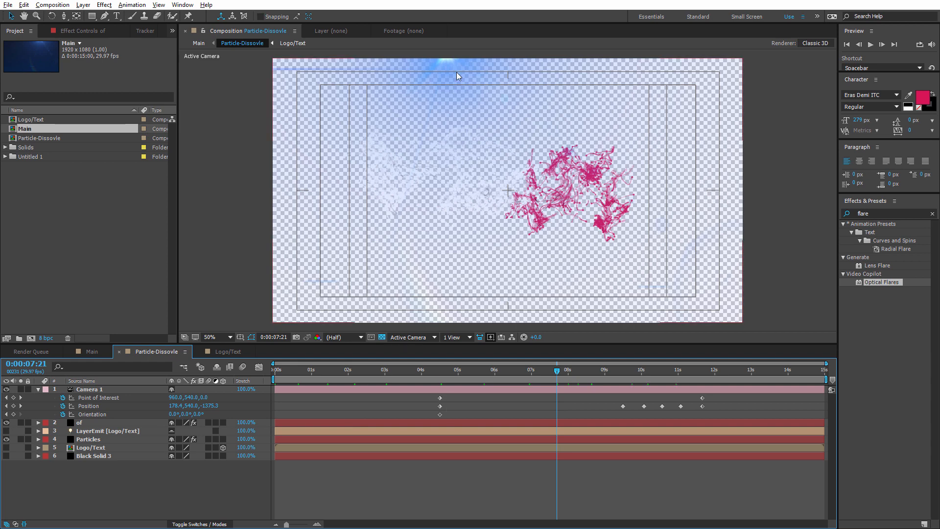
# - In the Main composition at 0:00:03:17, create a 1920 x 1080 black solid named Black and hide it
pyautogui.click(92, 351)
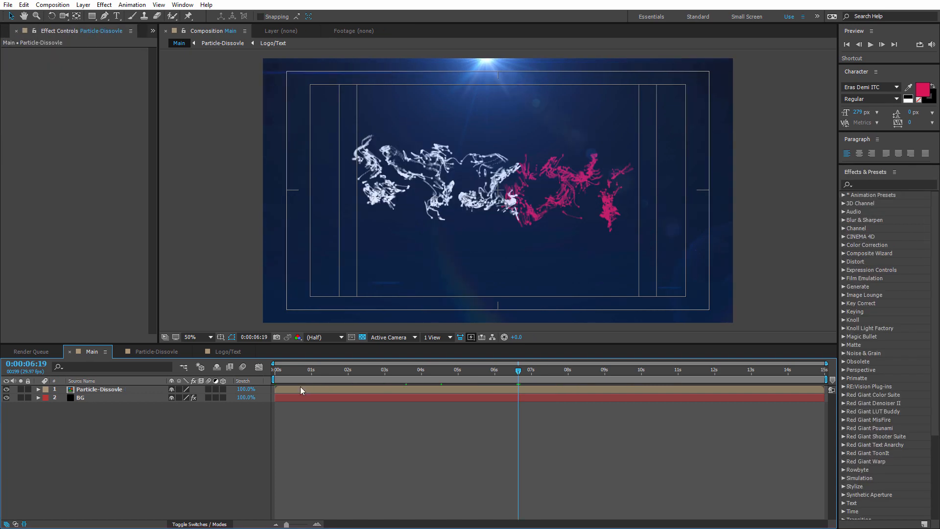
pyautogui.click(406, 370)
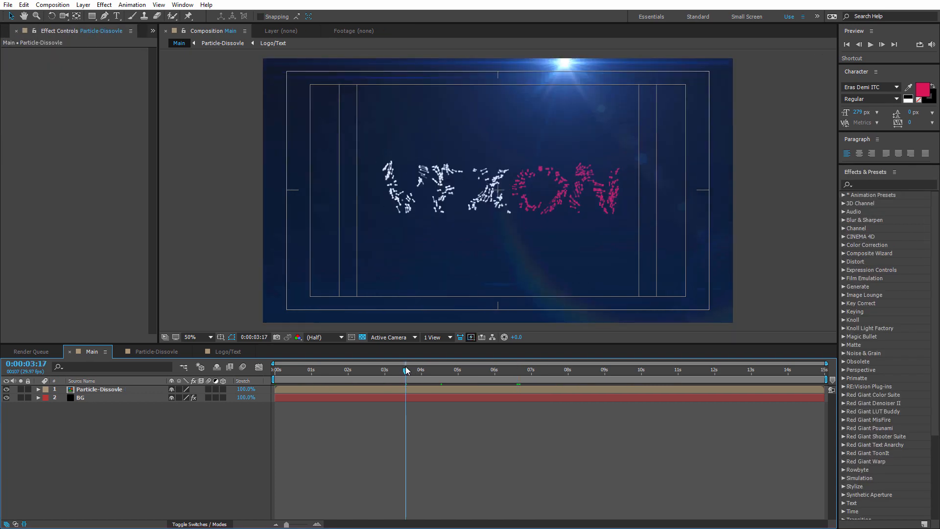
pyautogui.rightClick(78, 451)
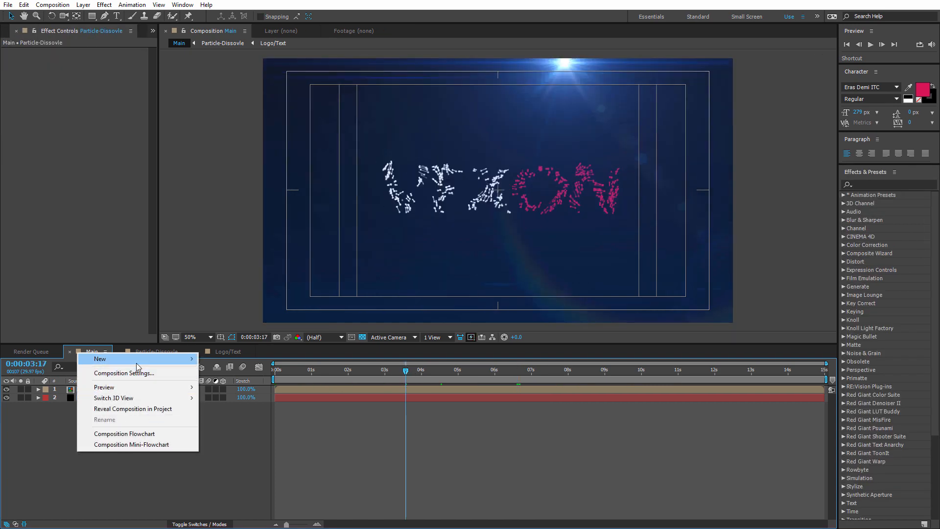
pyautogui.moveTo(136, 363)
pyautogui.click(235, 381)
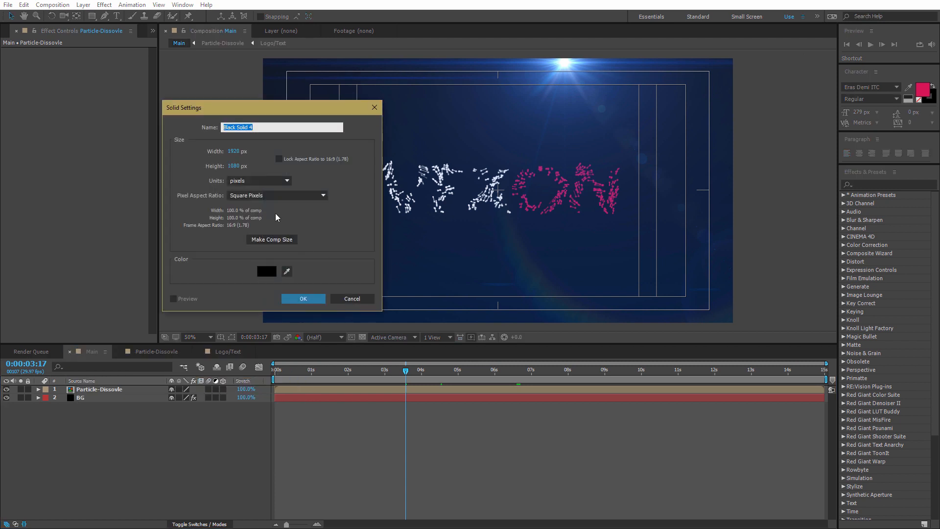
pyautogui.write('Black')
pyautogui.press('Return')
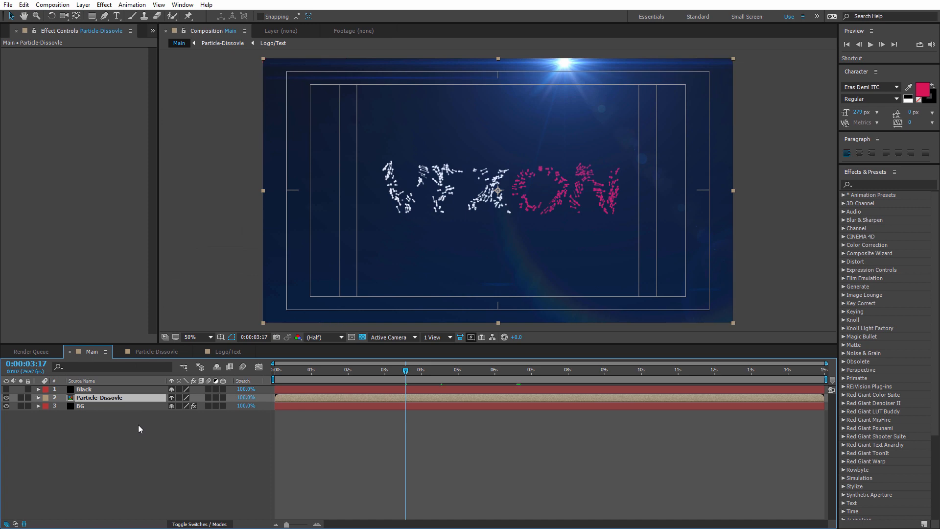
# - Duplicate the Particle-Dissovle layer and shift the upper copy earlier so it ends at about 11.2 s, keeping both layers visible
pyautogui.hotkey('ctrl', 'd')
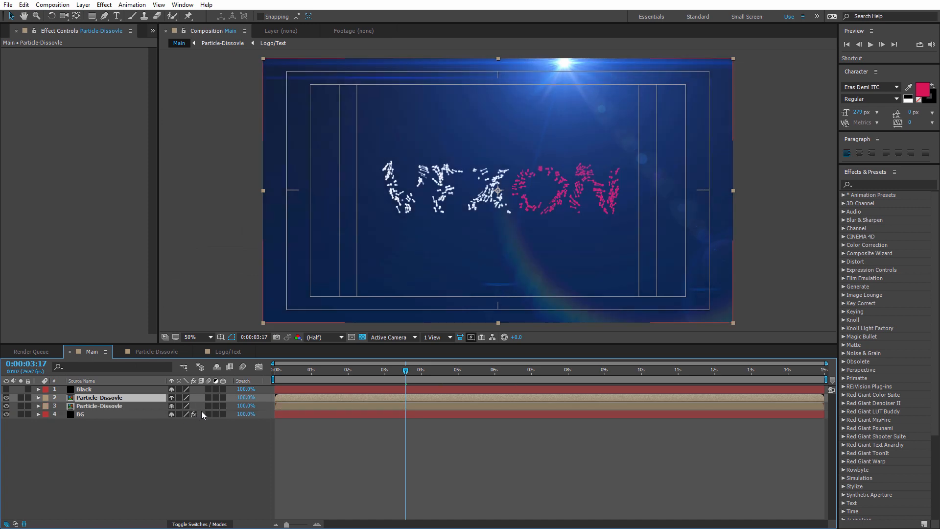
pyautogui.click(7, 405)
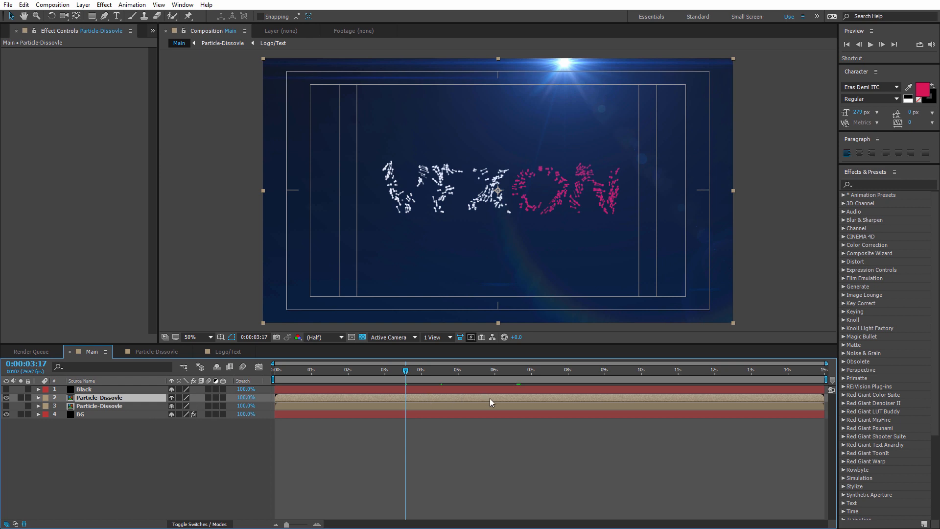
pyautogui.moveTo(488, 398); pyautogui.dragTo(448, 395)
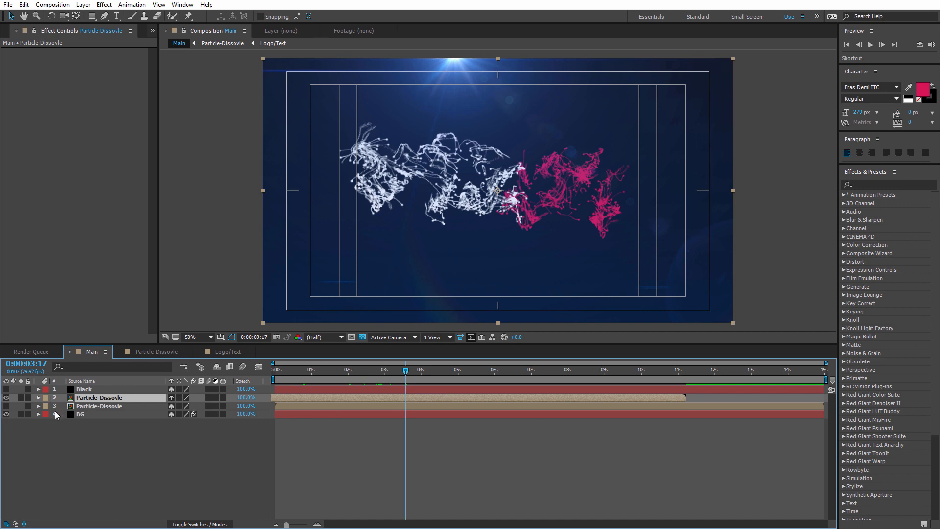
pyautogui.click(5, 405)
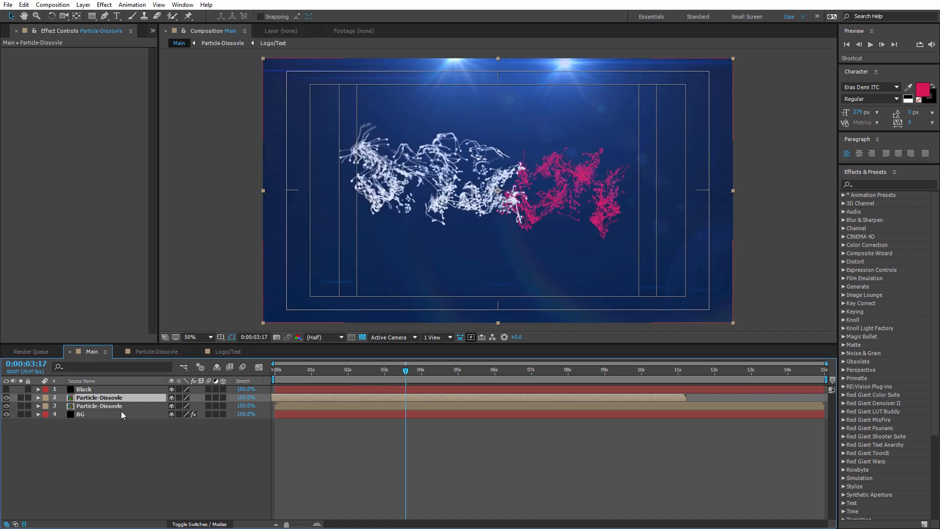
# - Split the shifted Particle-Dissovle copy at 0:00:03:17 and delete the part before the cut
pyautogui.hotkey('ctrl', 'd')
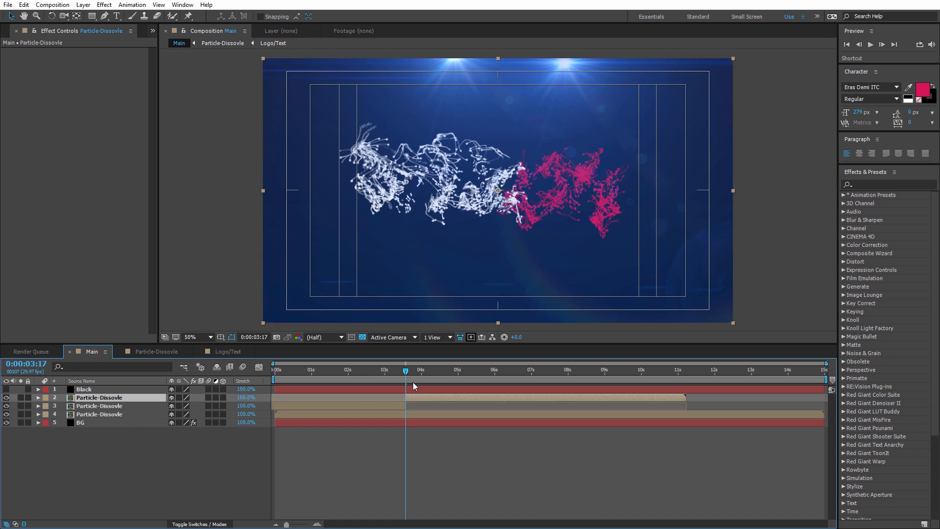
pyautogui.click(368, 408)
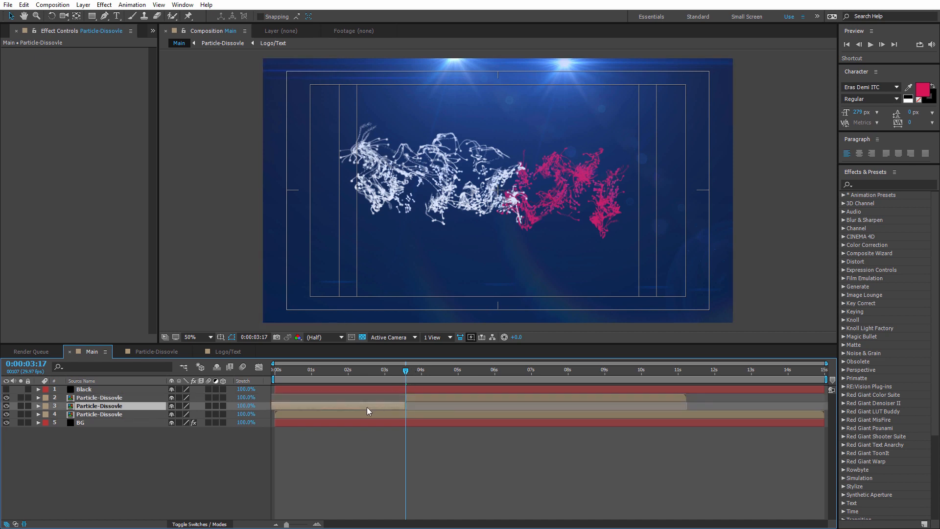
pyautogui.press('Delete')
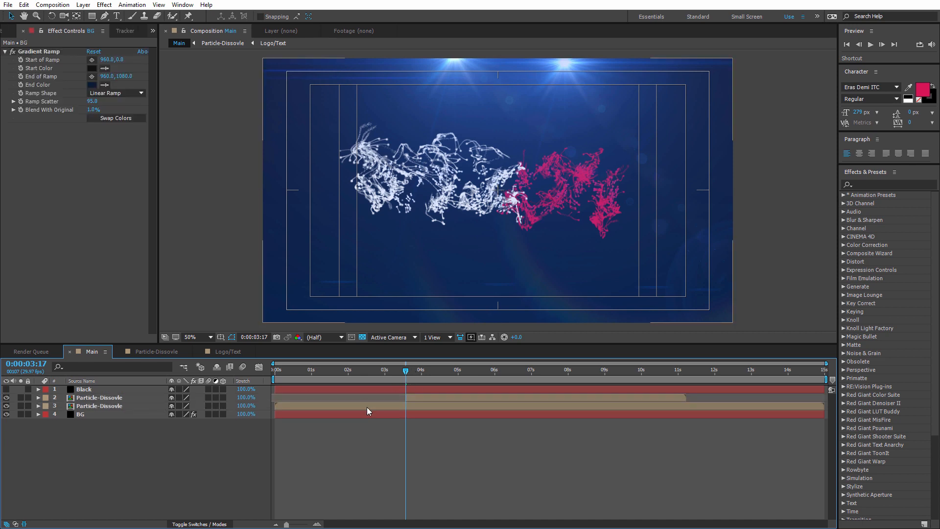
# - Split the remaining upper Particle-Dissovle clip at 0:00:03:20 and delete the part after the cut
pyautogui.click(408, 372)
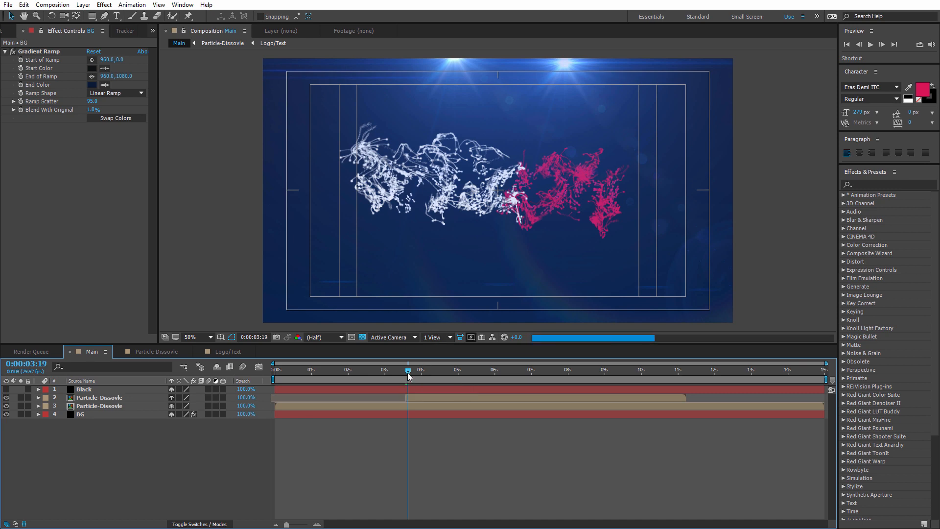
pyautogui.moveTo(407, 372); pyautogui.dragTo(409, 372)
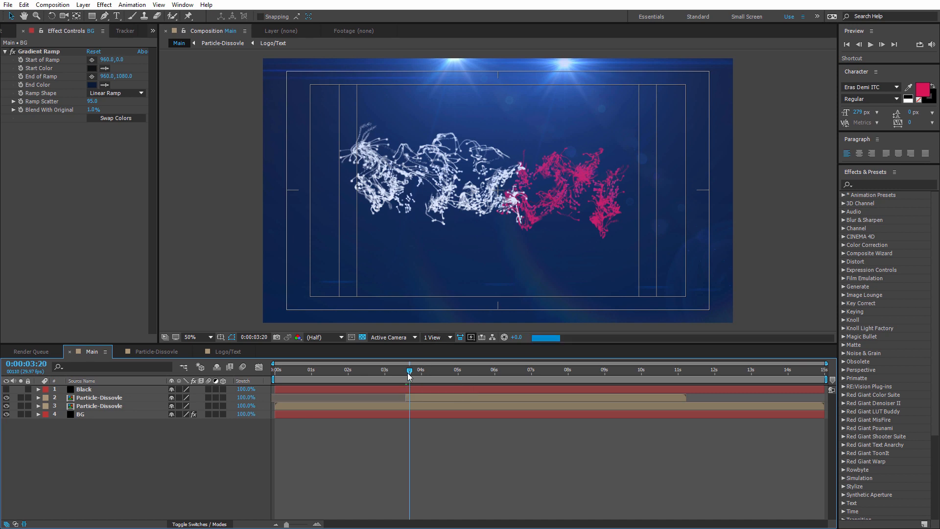
pyautogui.click(437, 399)
pyautogui.hotkey('ctrl', 'shift', 'd')
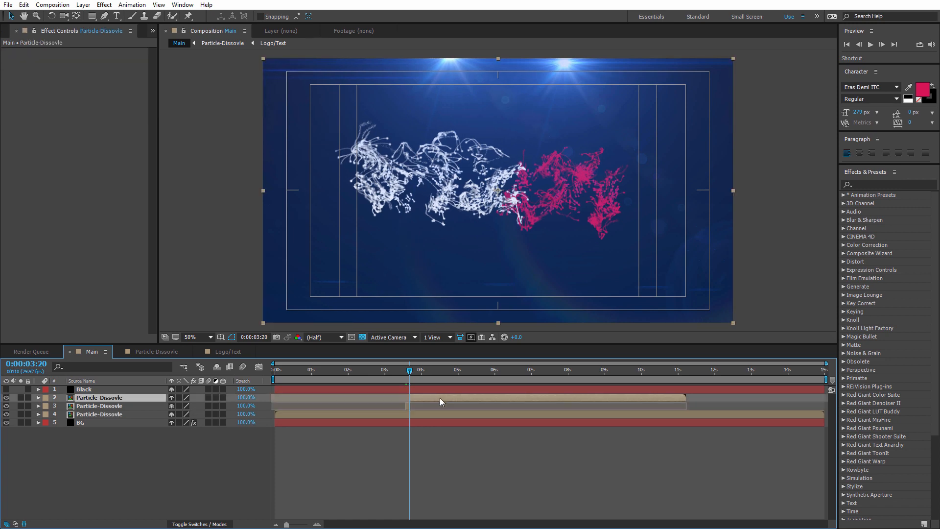
pyautogui.press('Delete')
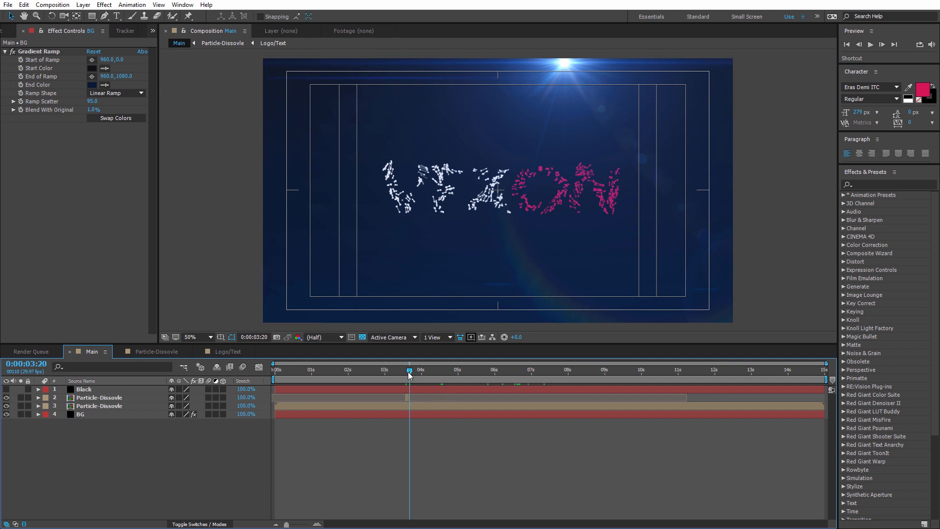
# - Start the work area just before 0:00:03:15 and preview the short flash clip
pyautogui.moveTo(409, 371); pyautogui.dragTo(403, 371)
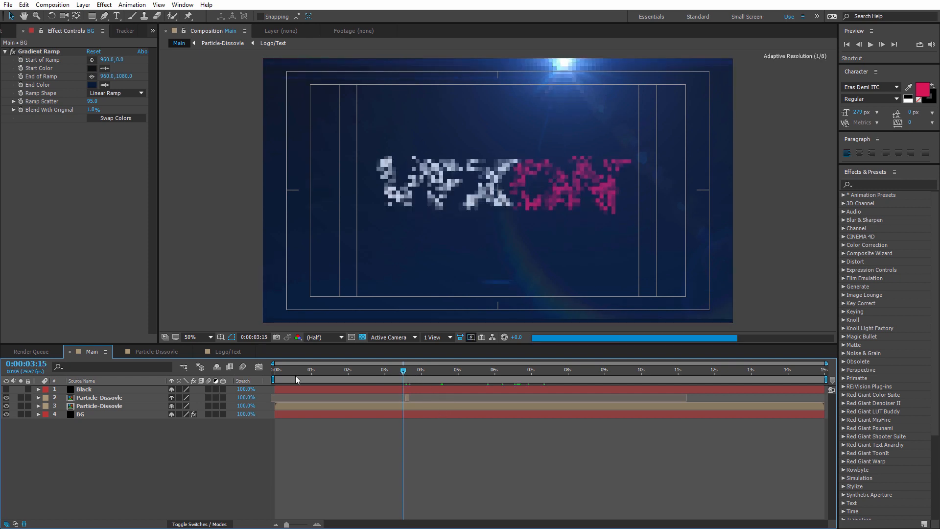
pyautogui.moveTo(273, 379); pyautogui.dragTo(400, 380)
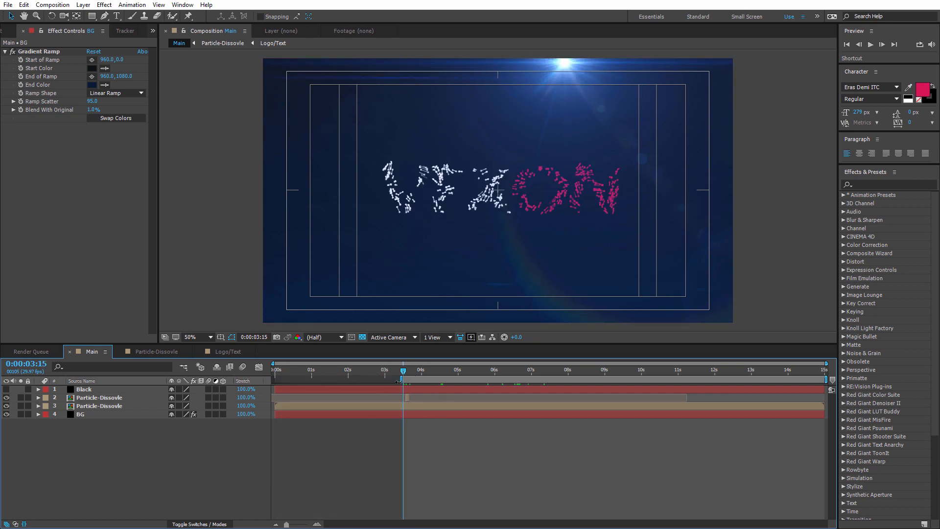
pyautogui.press('space')
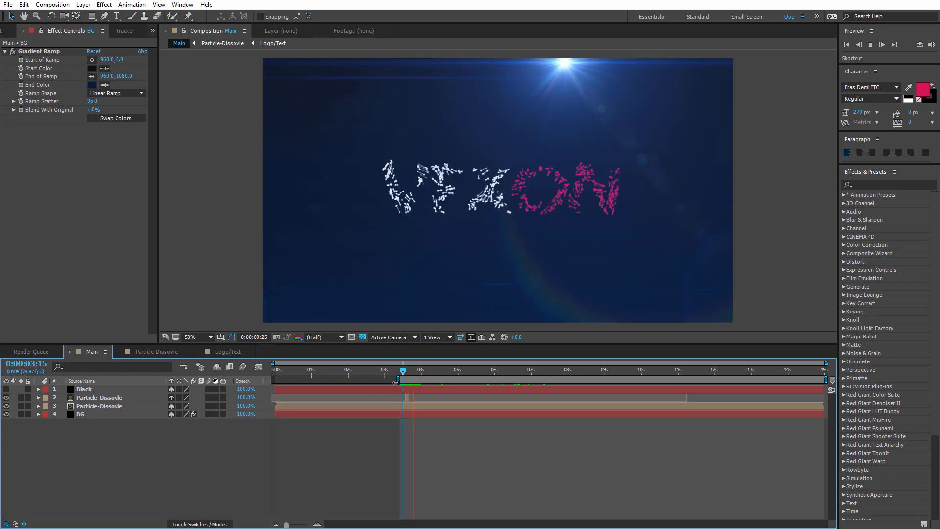
pyautogui.press('space')
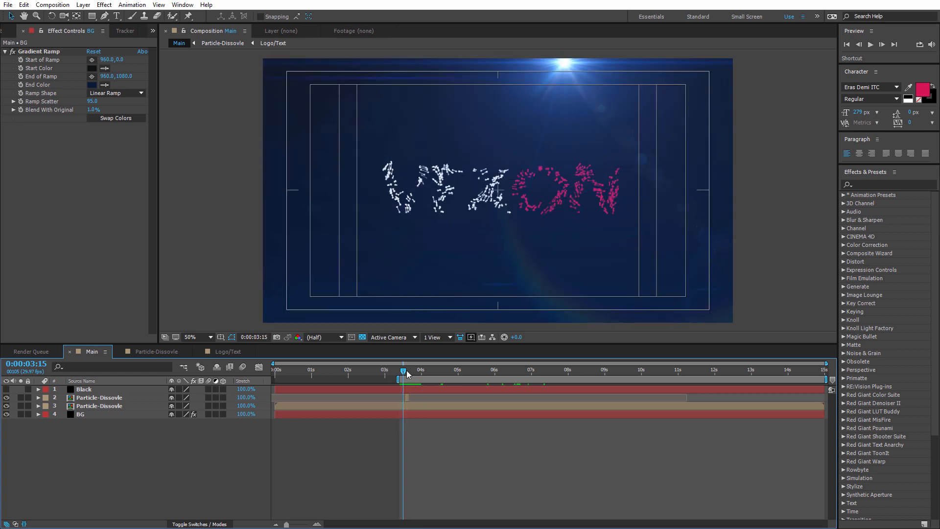
# - Set the current time to 0:00:03:22 and duplicate the short Particle-Dissovle flash clip
pyautogui.moveTo(407, 371); pyautogui.dragTo(409, 374)
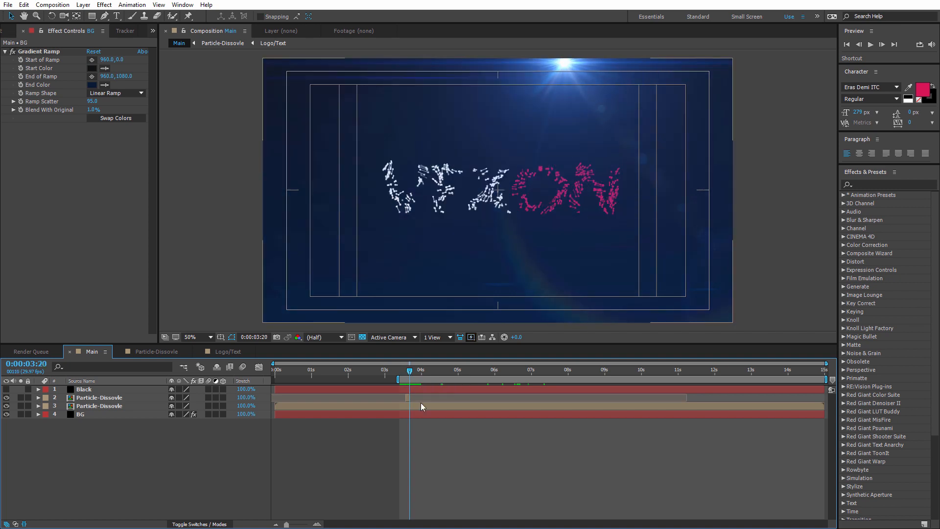
pyautogui.press('pagedown')
pyautogui.press('pagedown')
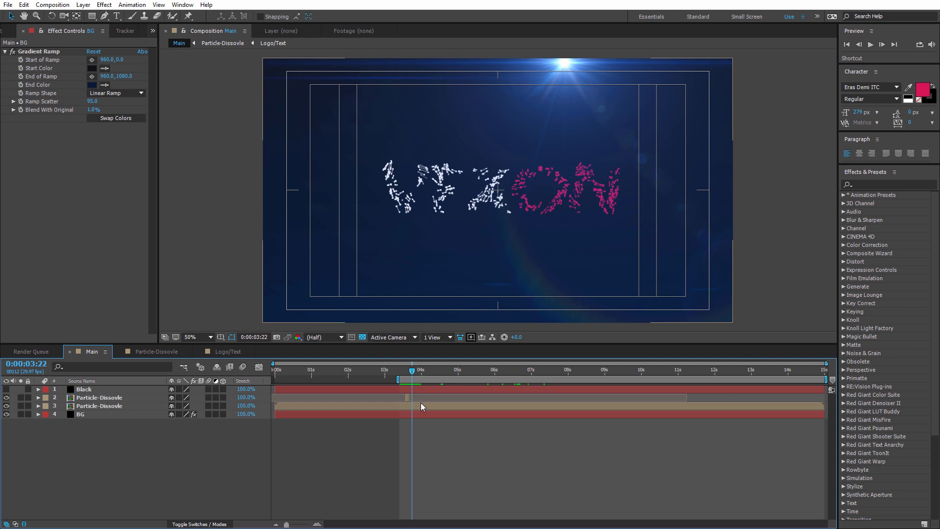
pyautogui.click(119, 396)
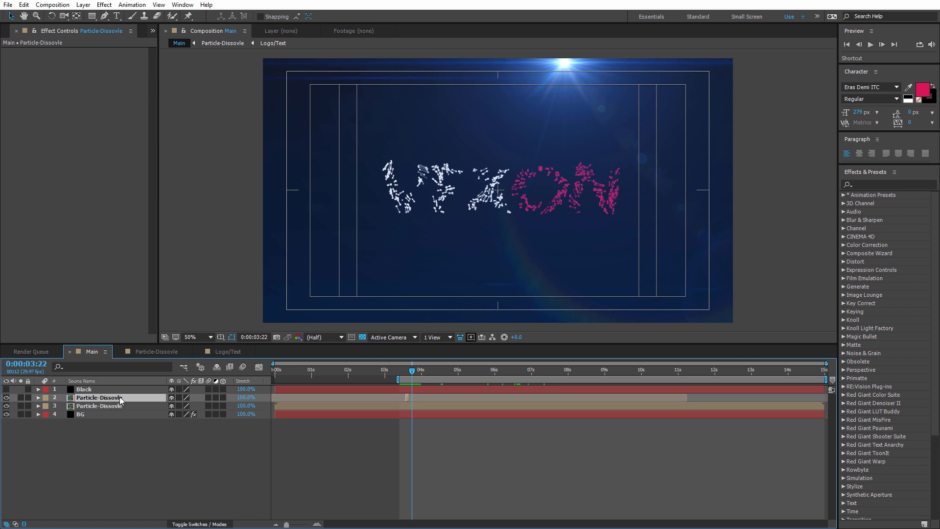
pyautogui.hotkey('ctrl', 'd')
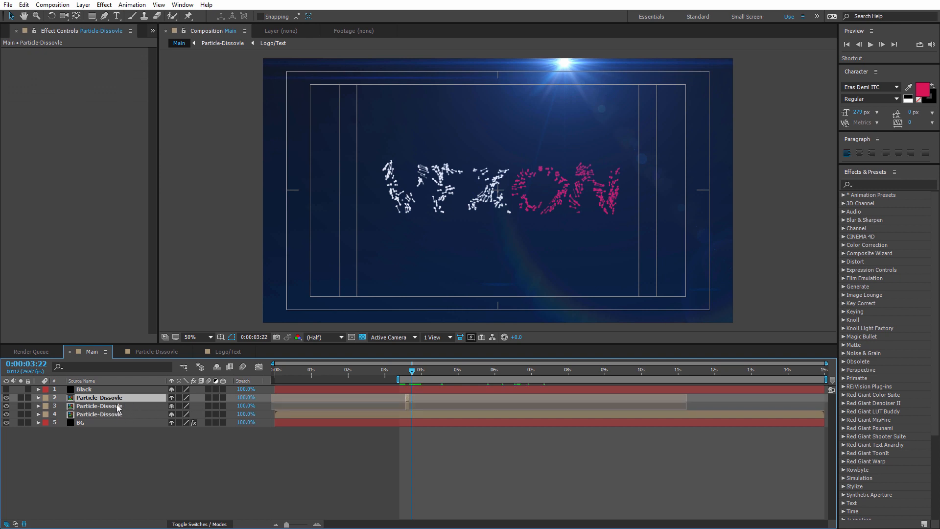
# - Extend the end of the duplicated flash clip and shift the clip to span about 0:00:03:16 to 0:00:04:13
pyautogui.click(315, 524)
pyautogui.click(316, 525)
pyautogui.click(315, 525)
pyautogui.moveTo(375, 396); pyautogui.dragTo(676, 398)
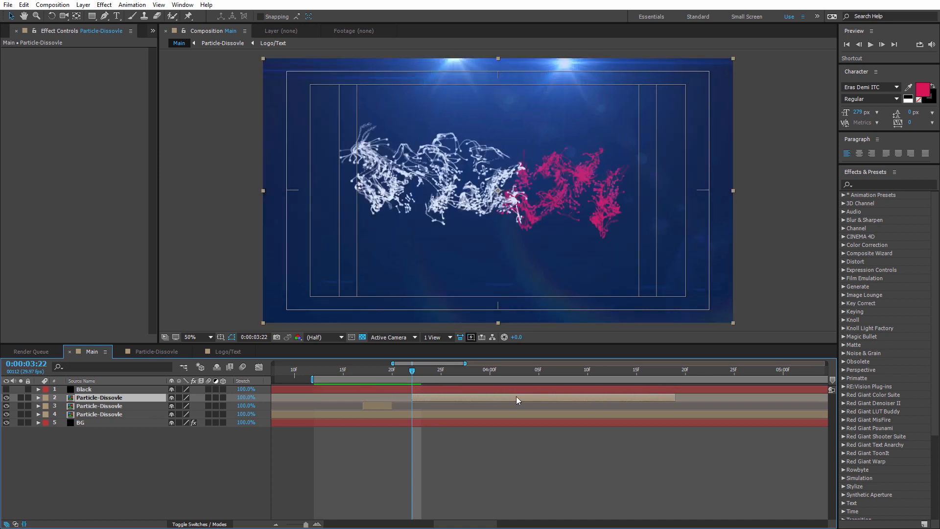
pyautogui.moveTo(516, 395); pyautogui.dragTo(464, 398)
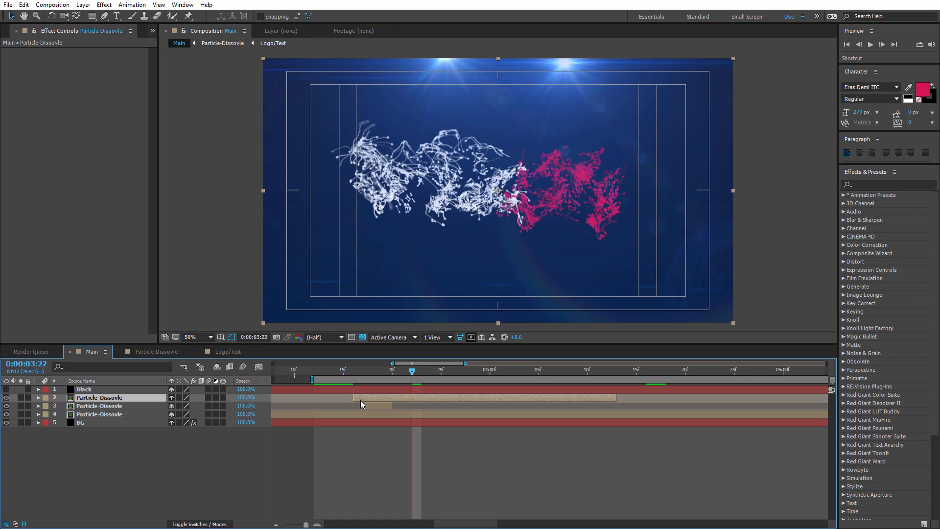
# - Split the extended Particle-Dissovle clip at 0:00:03:22 and delete the part before the cut
pyautogui.hotkey('ctrl', 'shift', 'd')
pyautogui.click(396, 405)
pyautogui.press('Delete')
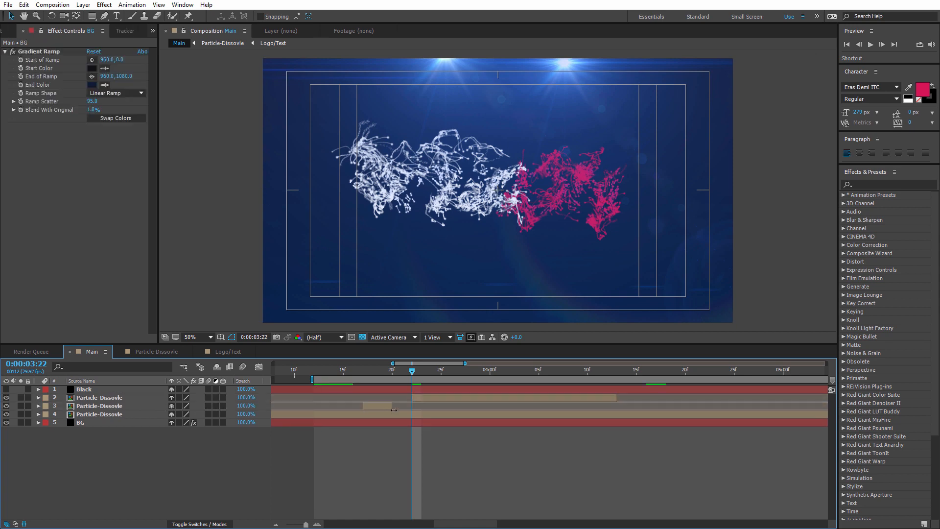
# - Split the second flash clip at 0:00:03:27 and delete the part after the cut
pyautogui.press('space')
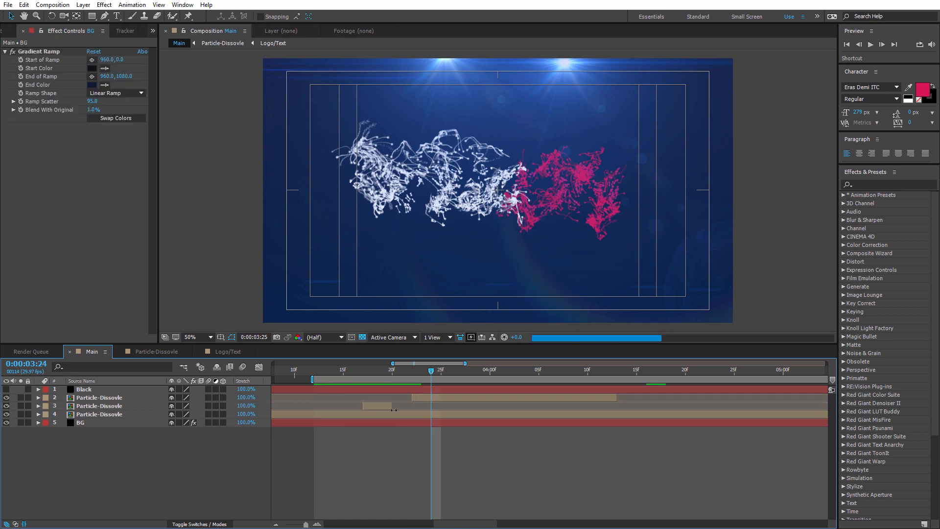
pyautogui.click(480, 394)
pyautogui.hotkey('ctrl', 'shift', 'd')
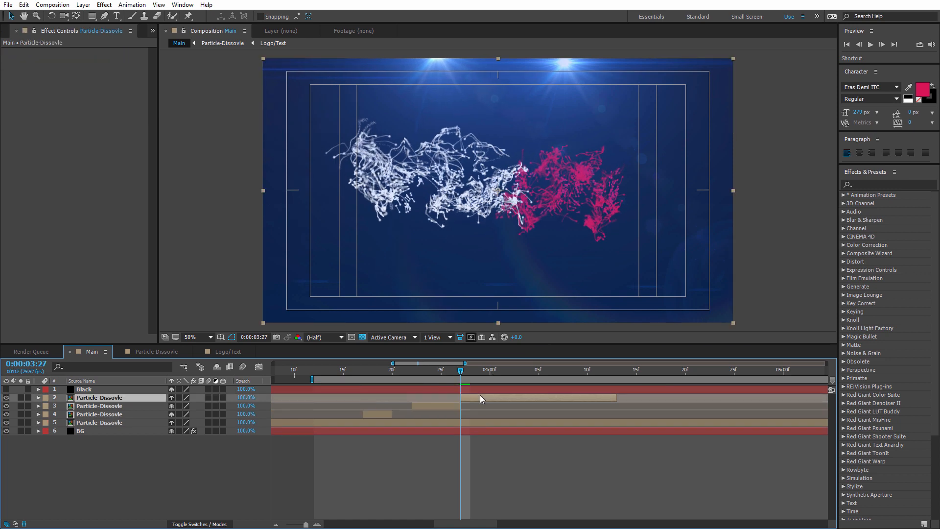
pyautogui.press('Delete')
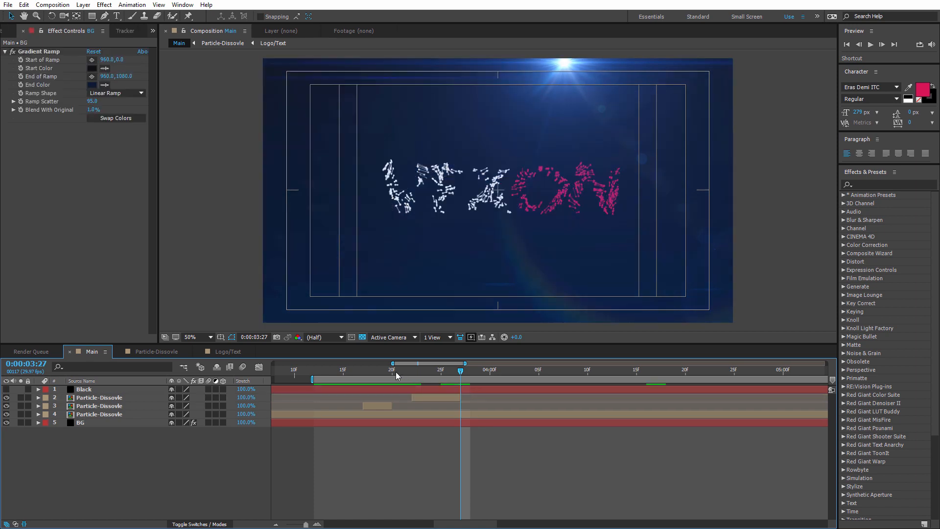
# - Preview the two flash clips, set the current time to 0:00:03:29 and select the second flash clip
pyautogui.press("'")
pyautogui.press('space')
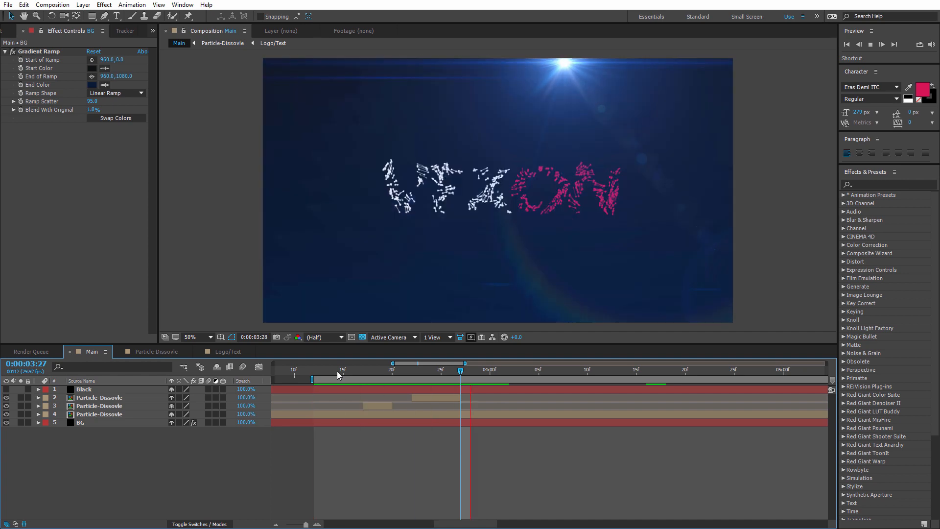
pyautogui.press('space')
pyautogui.moveTo(337, 371); pyautogui.dragTo(479, 375)
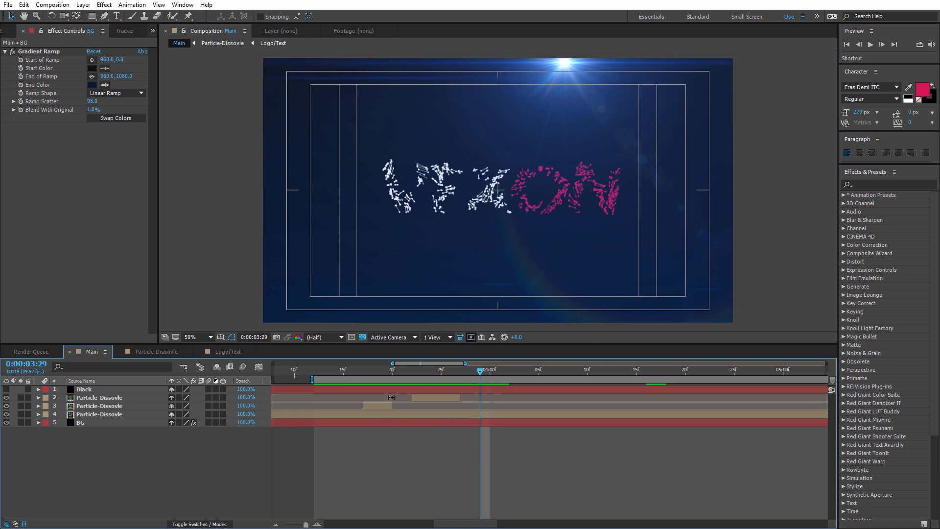
pyautogui.click(145, 397)
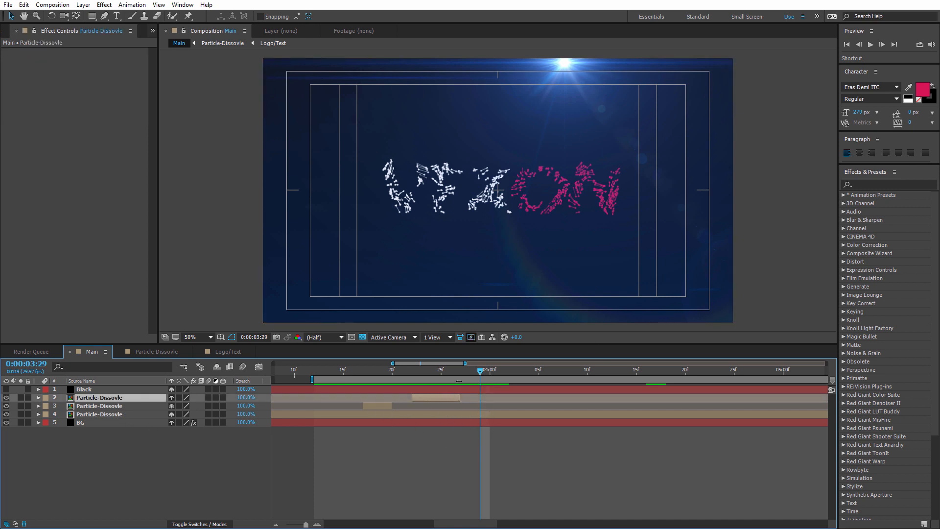
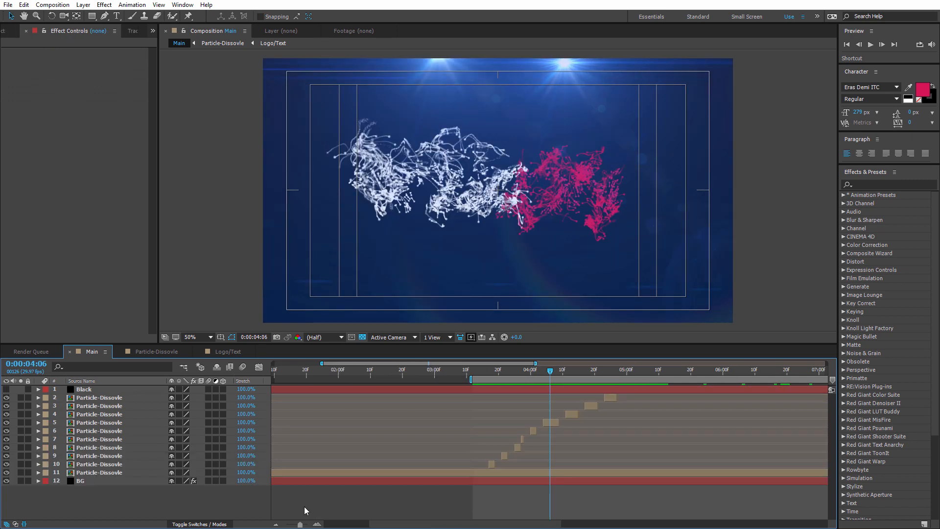
# - Preview the whole staggered series of Particle-Dissovle flash clips
pyautogui.press('space')
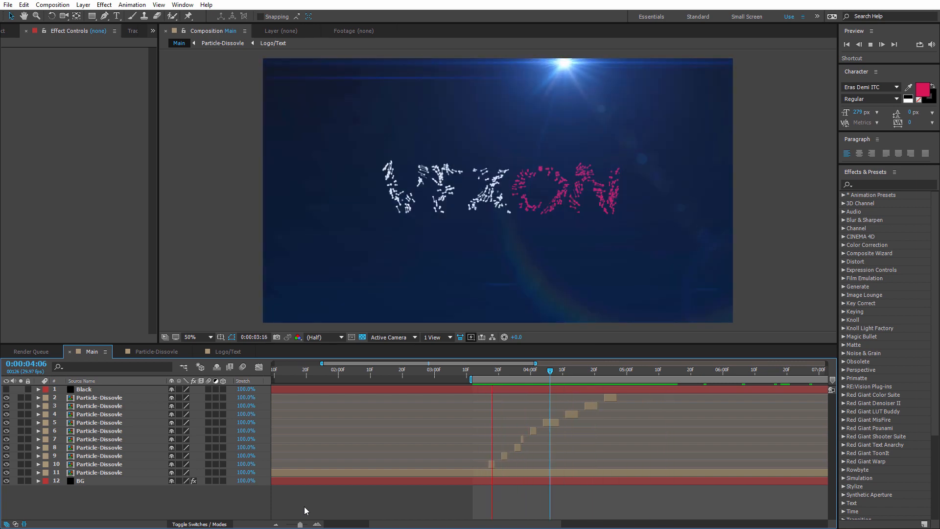
pyautogui.press('space')
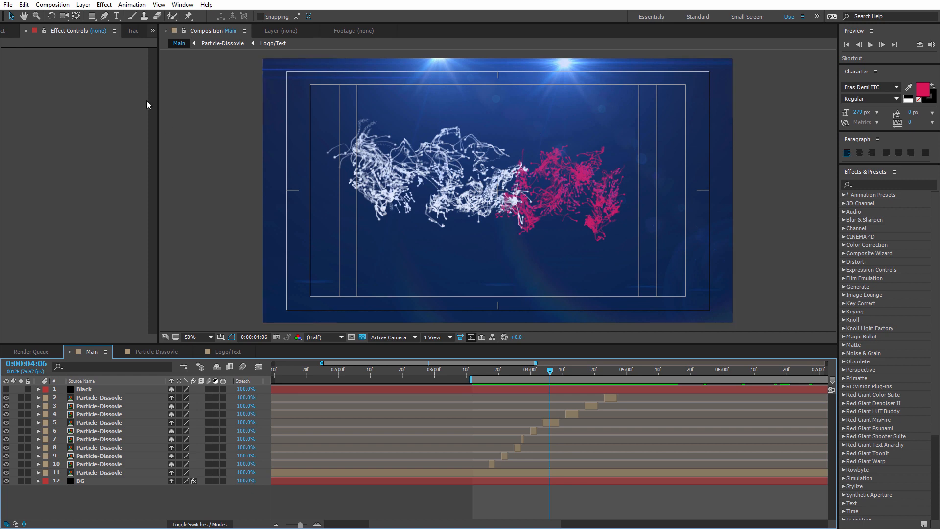
# - Draw a white rectangle bar across the full frame width just below the centre and apply the Transform effect to it
pyautogui.click(96, 18)
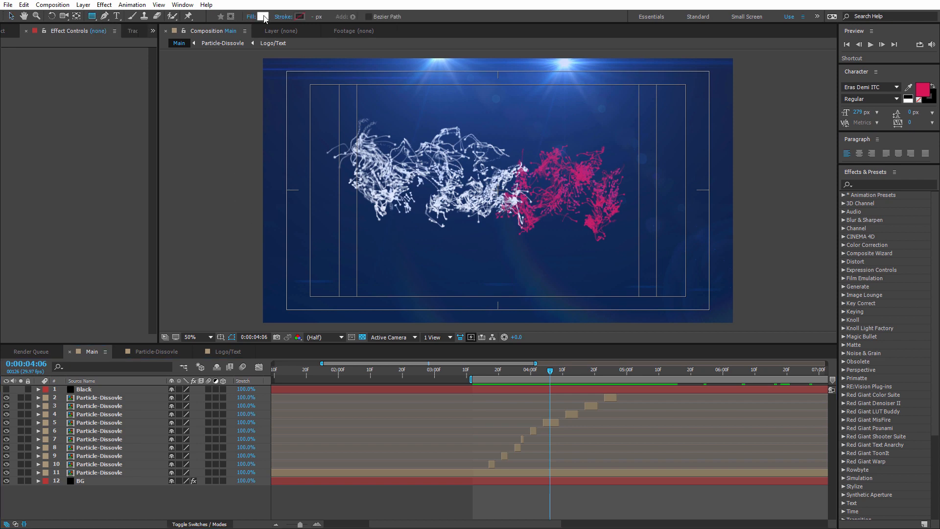
pyautogui.moveTo(229, 234); pyautogui.dragTo(744, 198)
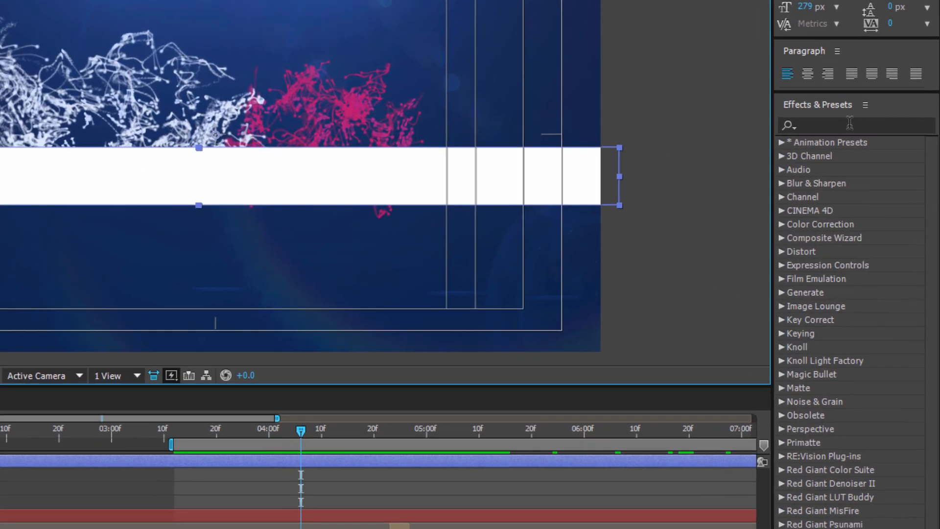
pyautogui.click(885, 183)
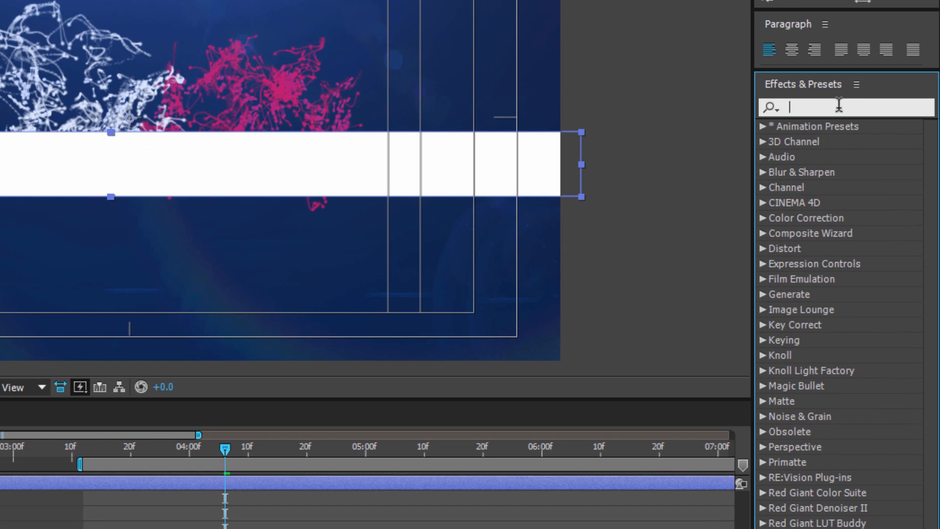
pyautogui.write('trans')
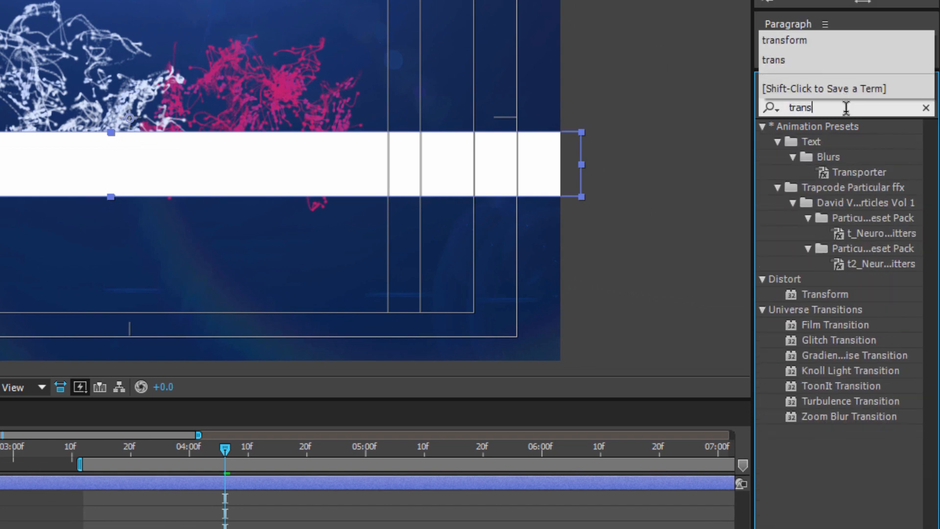
pyautogui.click(843, 293)
pyautogui.moveTo(841, 294); pyautogui.dragTo(152, 172)
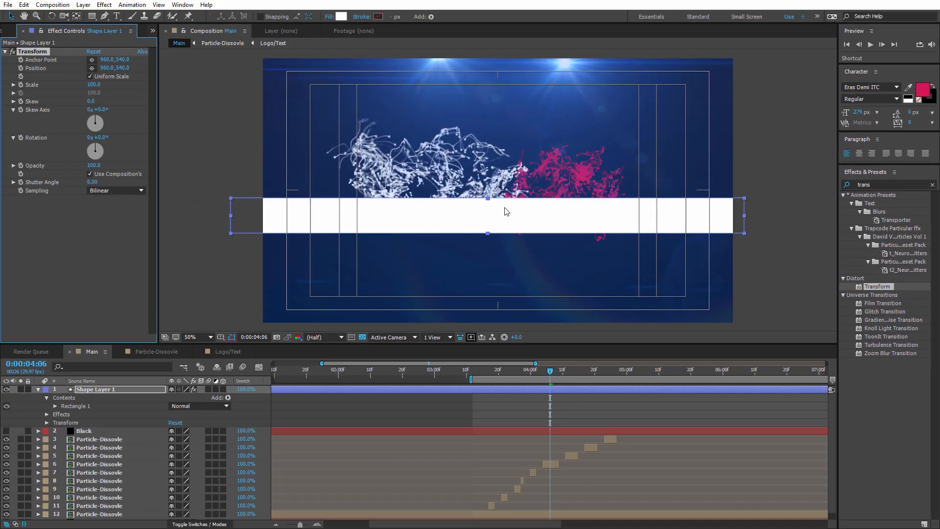
# - Rename the new shape layer as glitch and collapse its properties
pyautogui.click(38, 396)
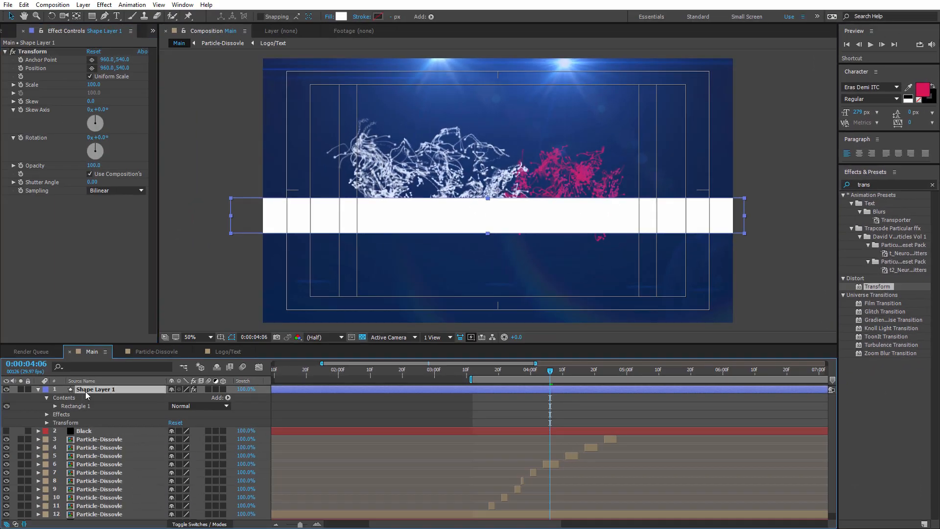
pyautogui.press('Return')
pyautogui.write('glitch')
pyautogui.press('Return')
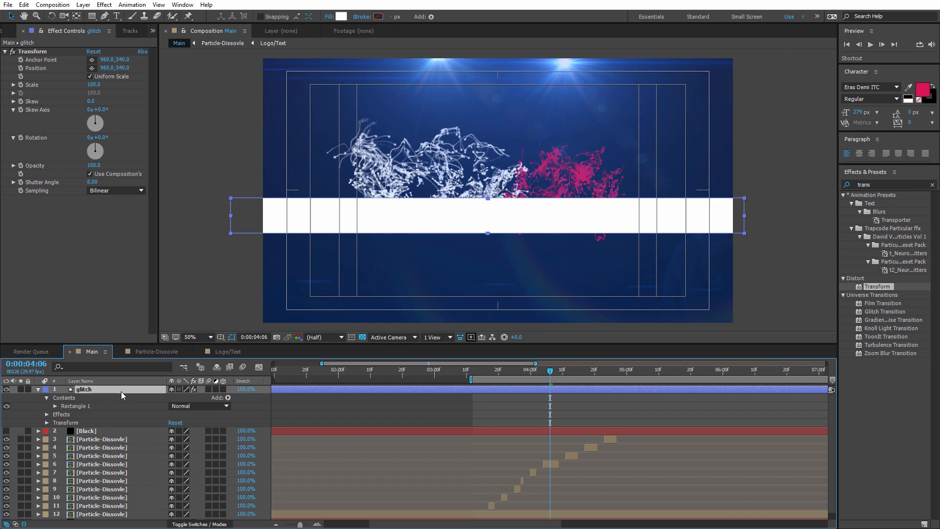
pyautogui.click(38, 389)
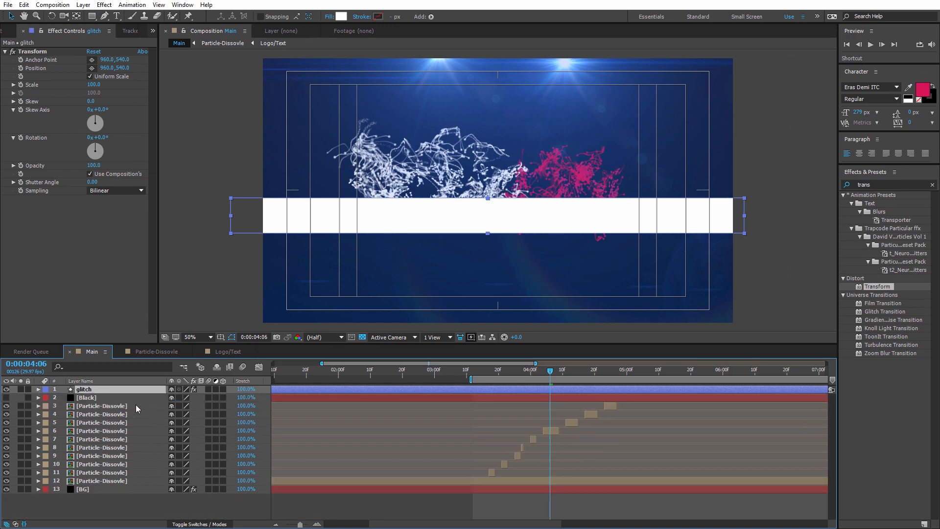
# - Set the current time to 0:00:03:17, check the first flash clip by toggling its visibility, and move the glitch layer below Black
pyautogui.moveTo(497, 376); pyautogui.dragTo(488, 377)
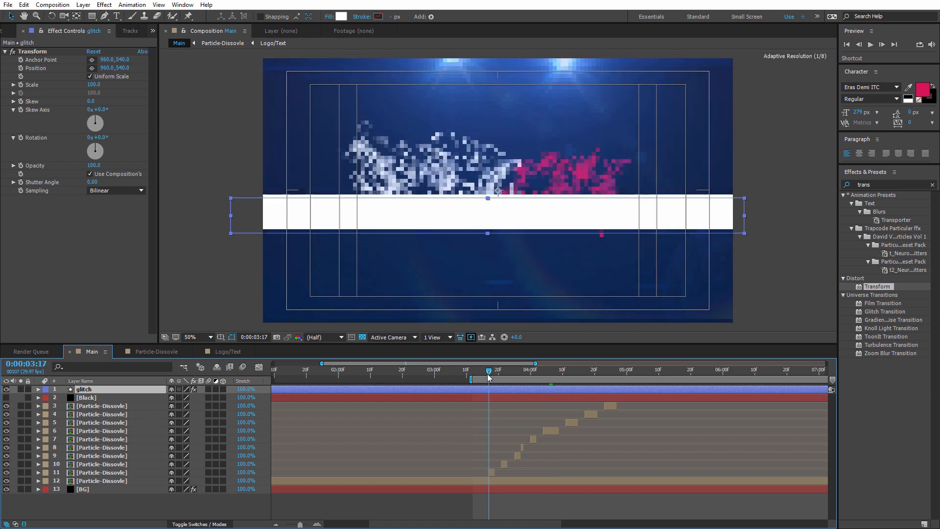
pyautogui.click(491, 473)
pyautogui.click(6, 472)
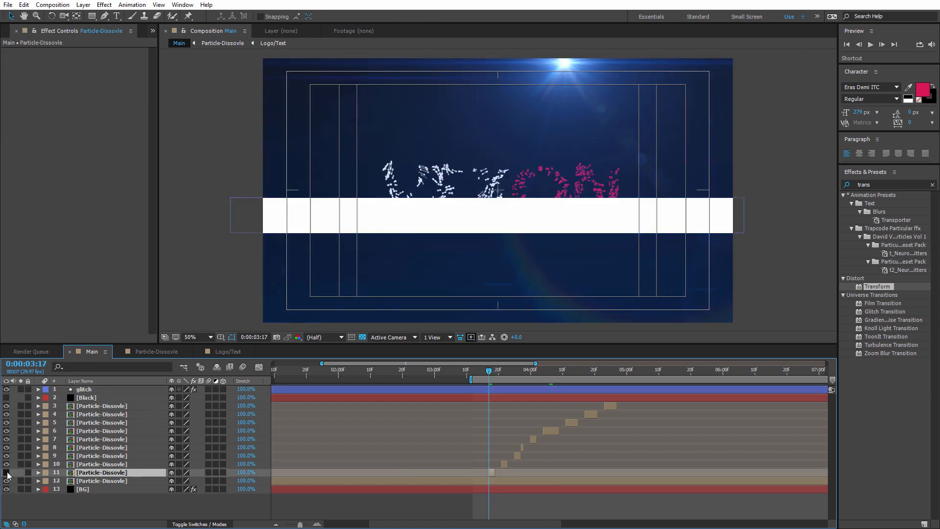
pyautogui.click(7, 473)
pyautogui.click(87, 389)
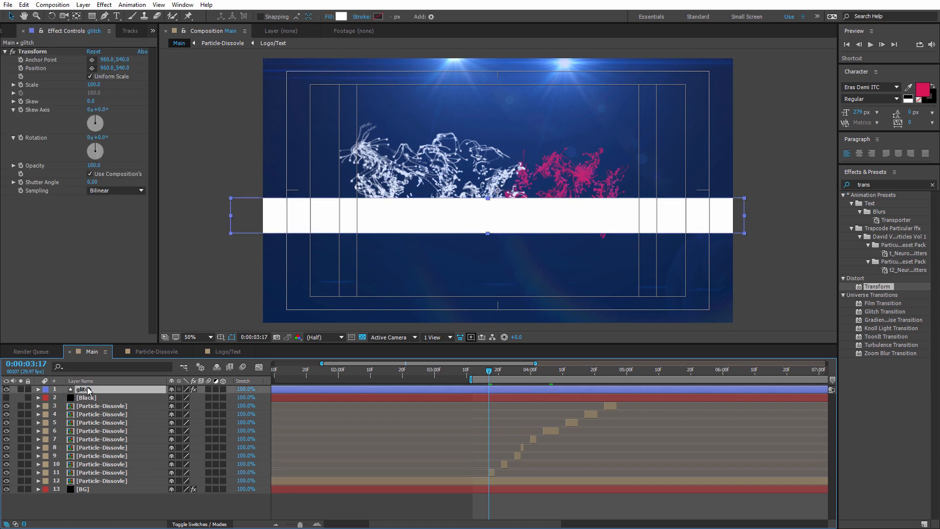
pyautogui.moveTo(92, 399); pyautogui.dragTo(92, 401)
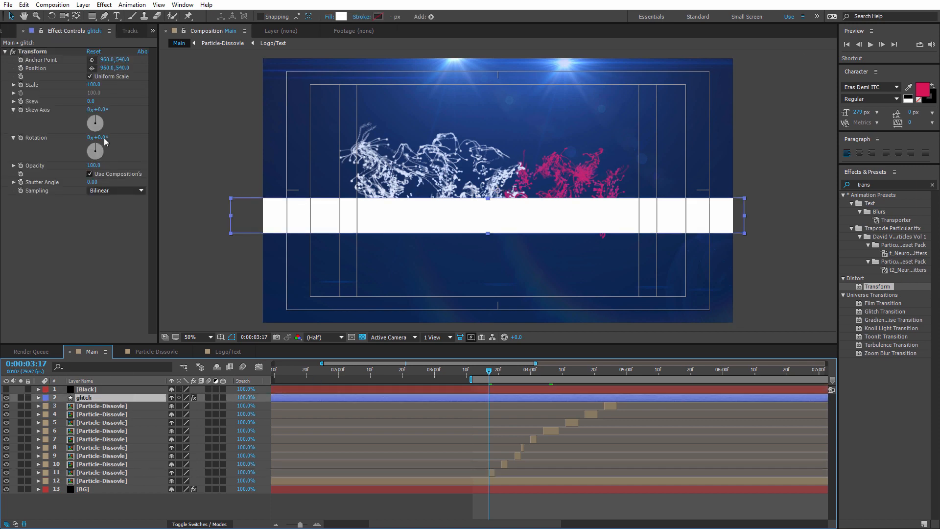
# - Set the glitch layer's Transform effect scale to 129 and turn the layer into an adjustment layer
pyautogui.moveTo(93, 84); pyautogui.dragTo(106, 86)
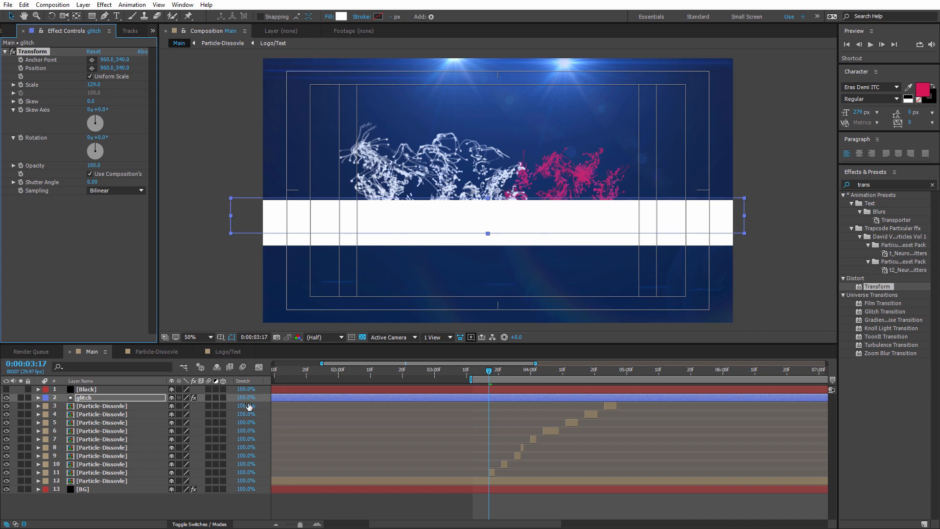
pyautogui.click(216, 397)
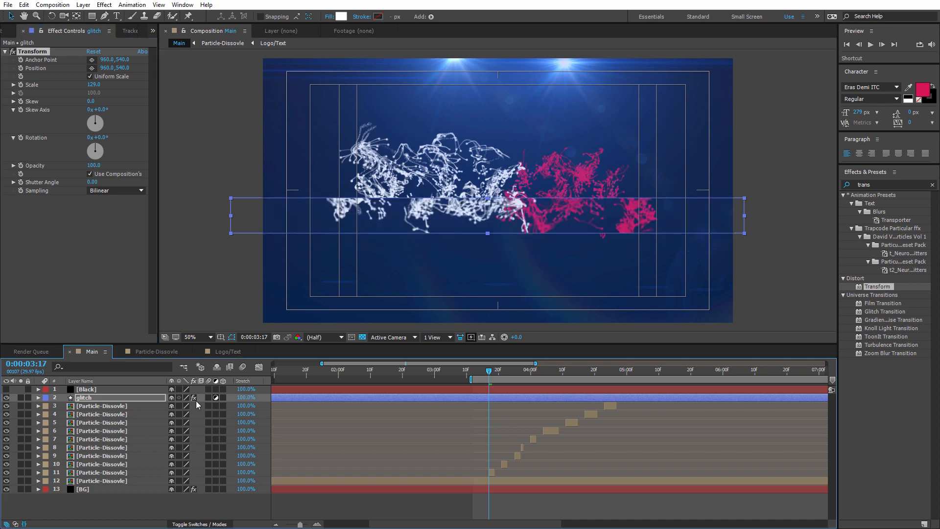
# - Split the glitch layer at 0:00:03:17 and delete the part before the cut
pyautogui.click(94, 399)
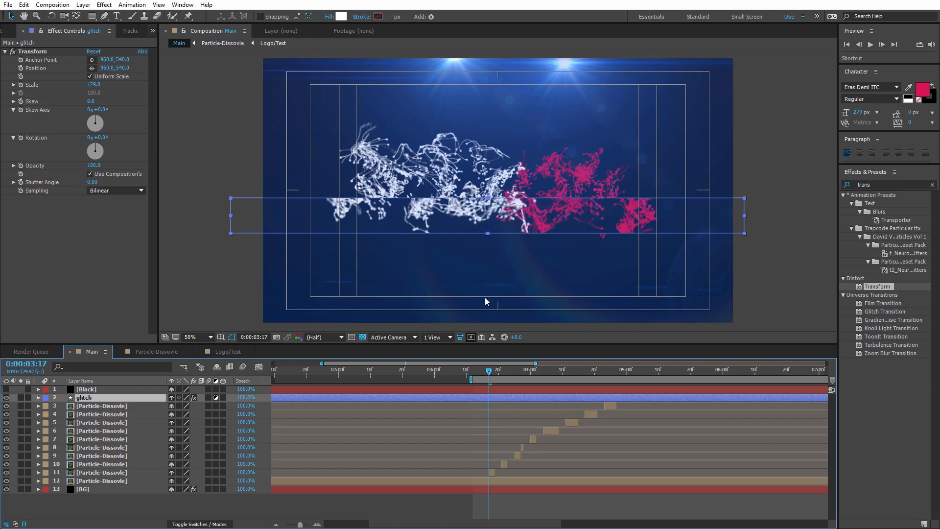
pyautogui.hotkey('ctrl', 'shift', 'd')
pyautogui.click(477, 409)
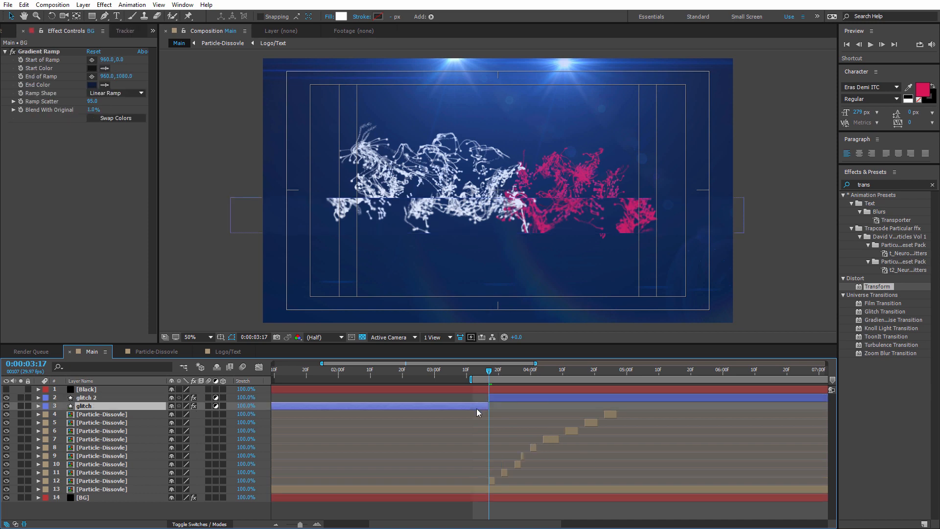
pyautogui.press('Delete')
# - Split the remaining glitch layer at 0:00:03:19 and delete the part after the cut
pyautogui.press('pagedown')
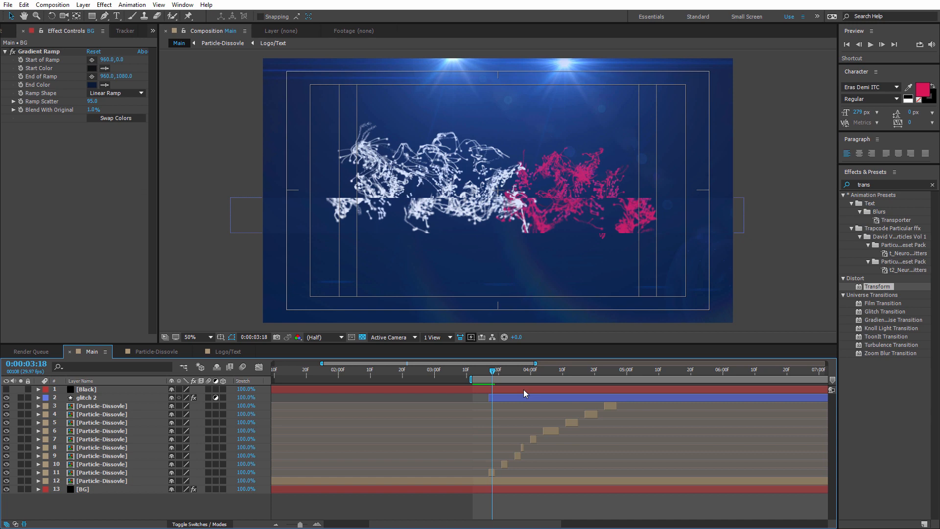
pyautogui.press('pagedown')
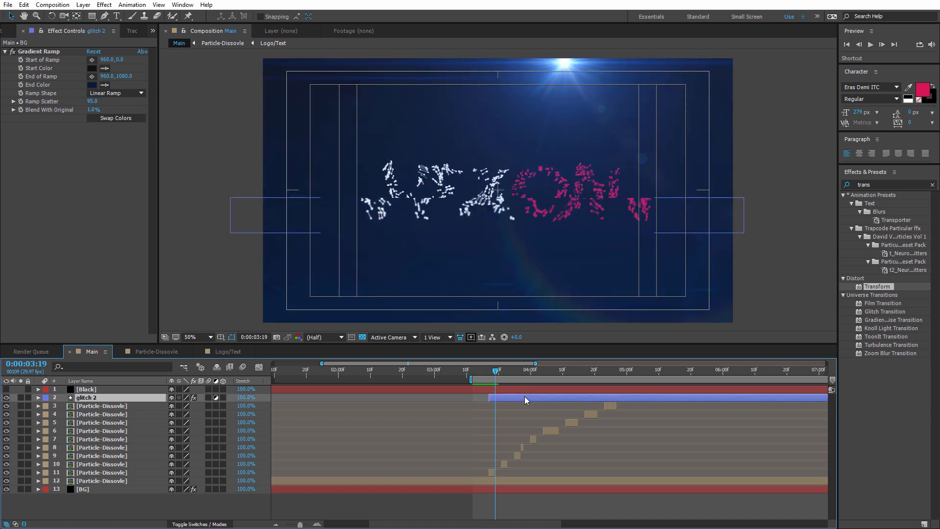
pyautogui.click(524, 396)
pyautogui.hotkey('ctrl', 'shift', 'd')
pyautogui.press('Delete')
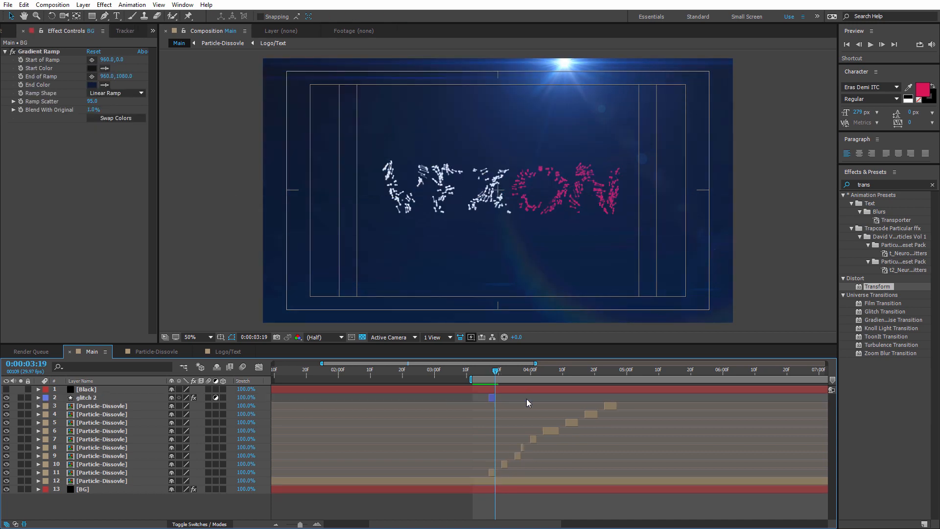
# - Move the glitch strip up and to the left over the white letters at 0:00:03:17
pyautogui.moveTo(300, 524); pyautogui.dragTo(306, 524)
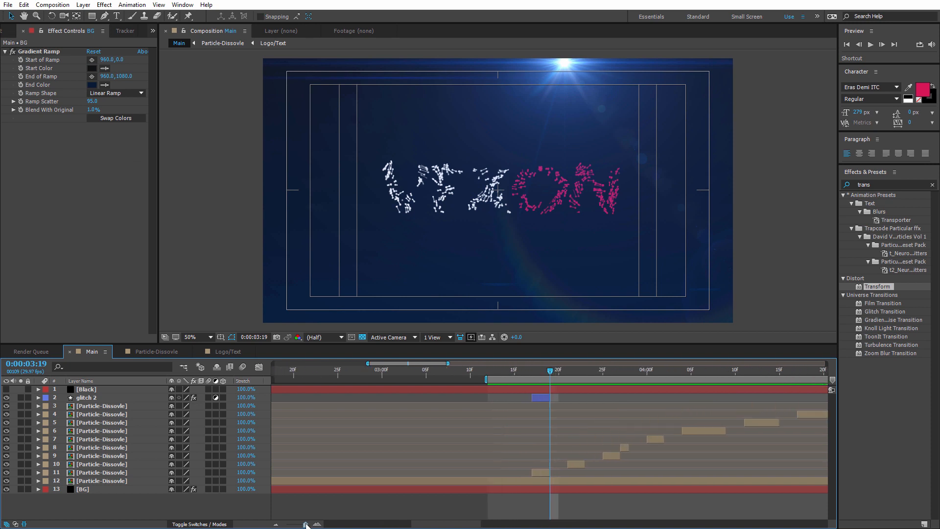
pyautogui.moveTo(538, 376)
pyautogui.mouseDown()
pyautogui.moveTo(524, 375)
pyautogui.moveTo(533, 377)
pyautogui.mouseUp()
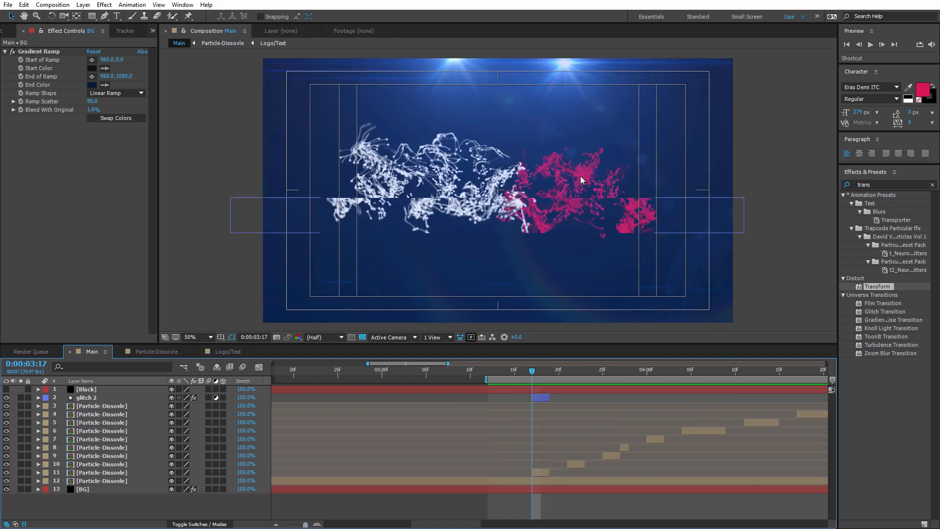
pyautogui.click(575, 209)
pyautogui.moveTo(587, 202); pyautogui.dragTo(495, 184)
pyautogui.click(556, 373)
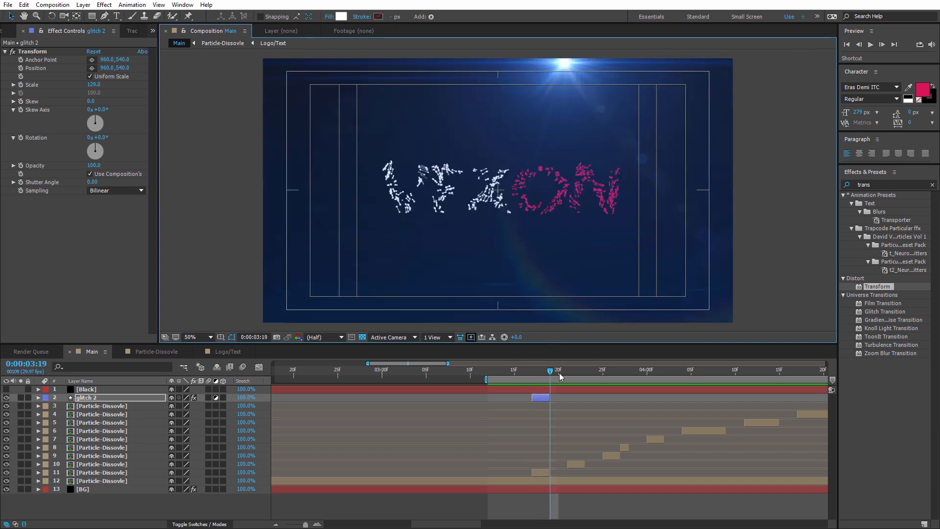
# - Duplicate the glitch 2 layer and shift the copy in time to start at 0:00:03:22
pyautogui.click(561, 375)
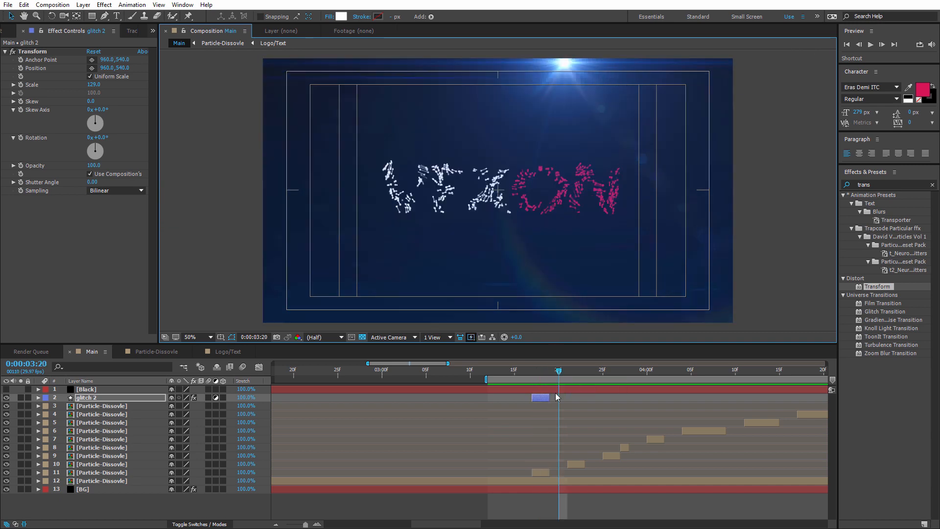
pyautogui.click(542, 402)
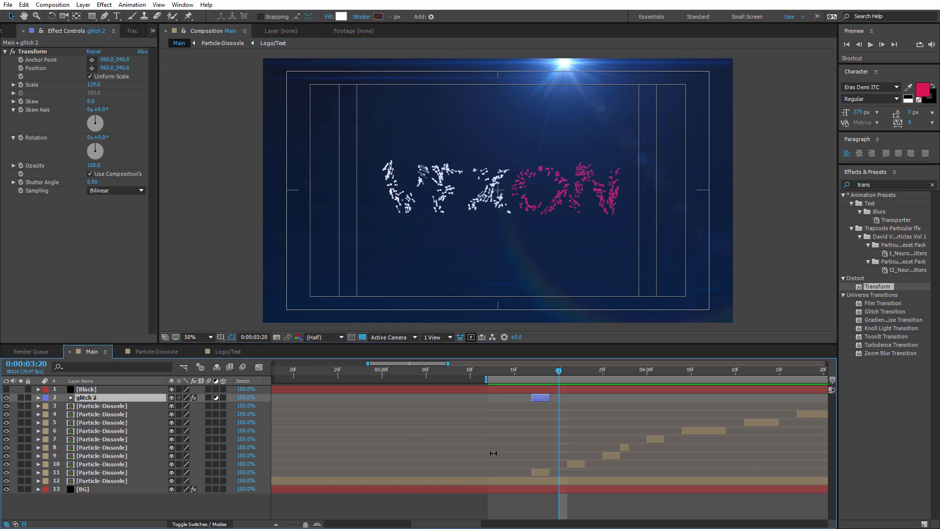
pyautogui.hotkey('ctrl', 'd')
pyautogui.moveTo(542, 396); pyautogui.dragTo(590, 398)
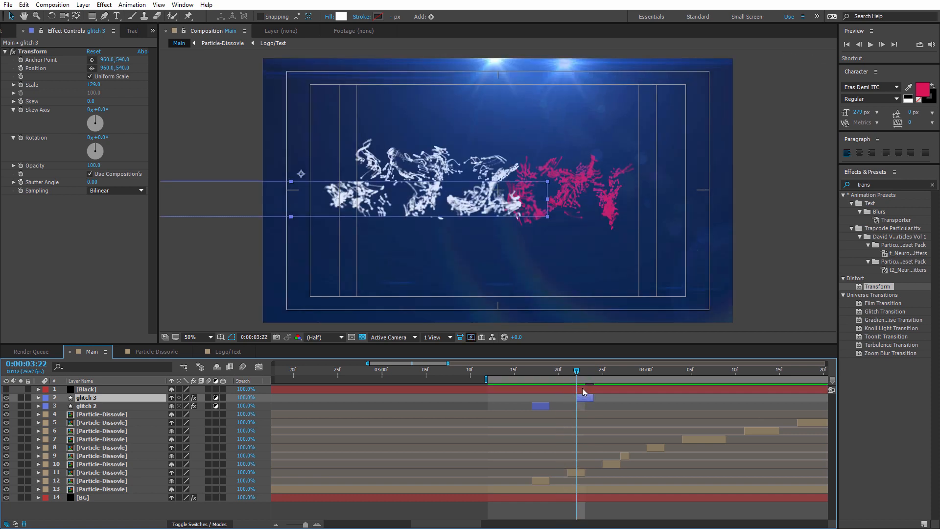
# - Move the duplicated glitch strip over the upper part of the pink letters and undo the slight resize attempt
pyautogui.moveTo(496, 184); pyautogui.dragTo(602, 144)
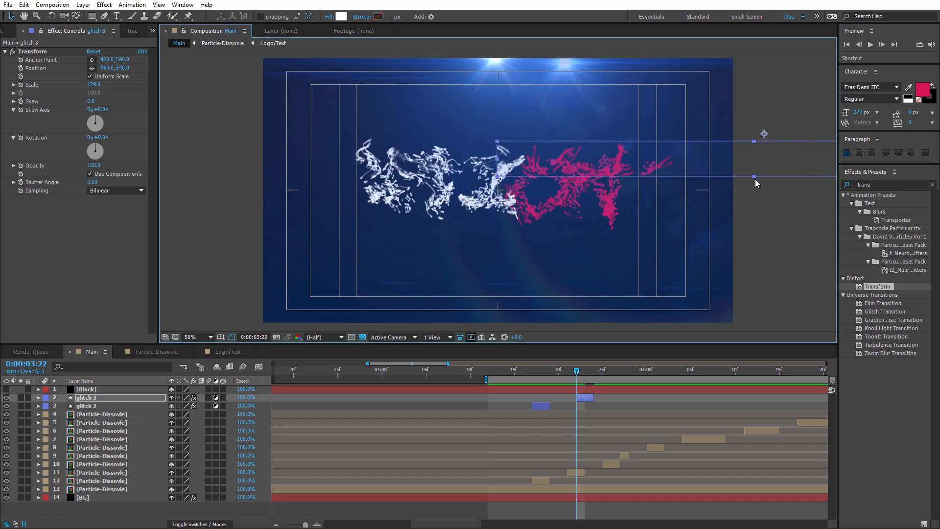
pyautogui.moveTo(756, 180); pyautogui.dragTo(758, 185)
pyautogui.hotkey('ctrl', 'z')
pyautogui.click(734, 241)
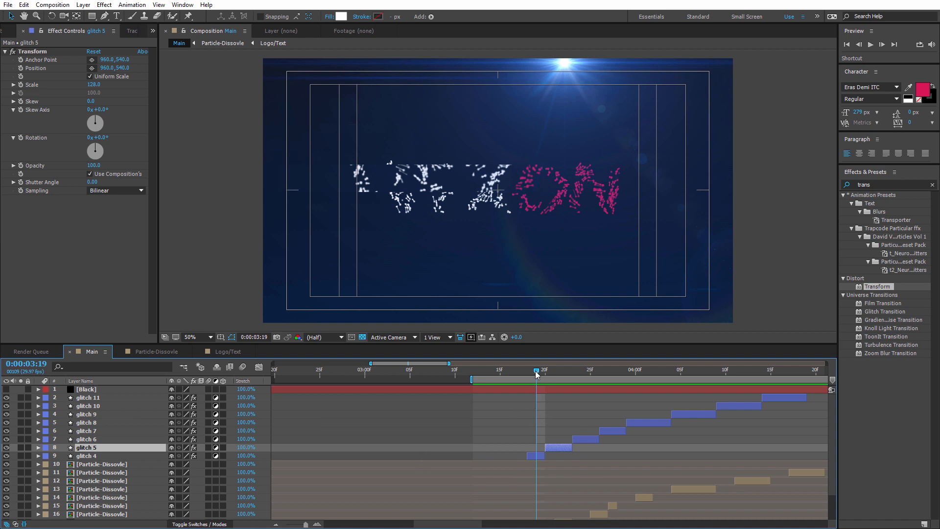
# - Review the staggered glitch layers at 0:00:04:05 and 0:00:04:10 and play a preview of the animation
pyautogui.moveTo(536, 375); pyautogui.dragTo(676, 353)
pyautogui.click(663, 421)
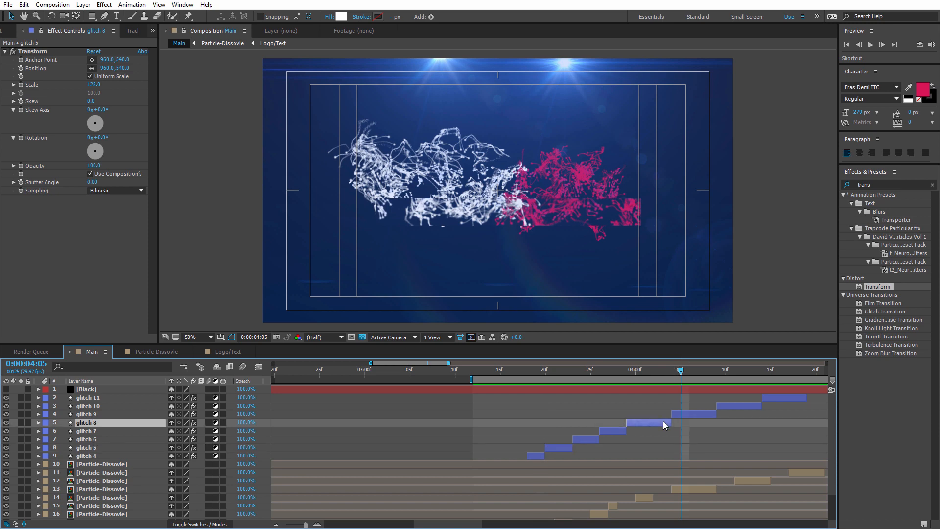
pyautogui.click(663, 373)
pyautogui.moveTo(664, 376); pyautogui.dragTo(725, 372)
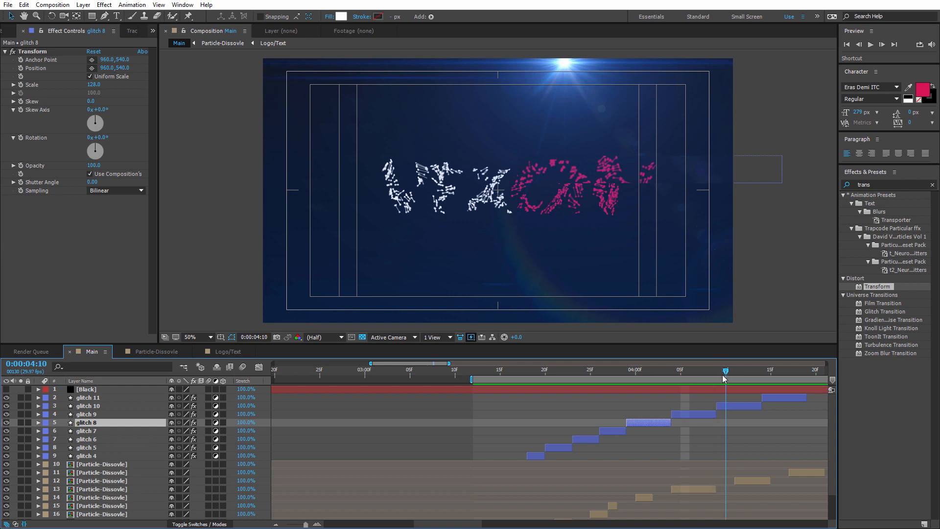
pyautogui.click(694, 413)
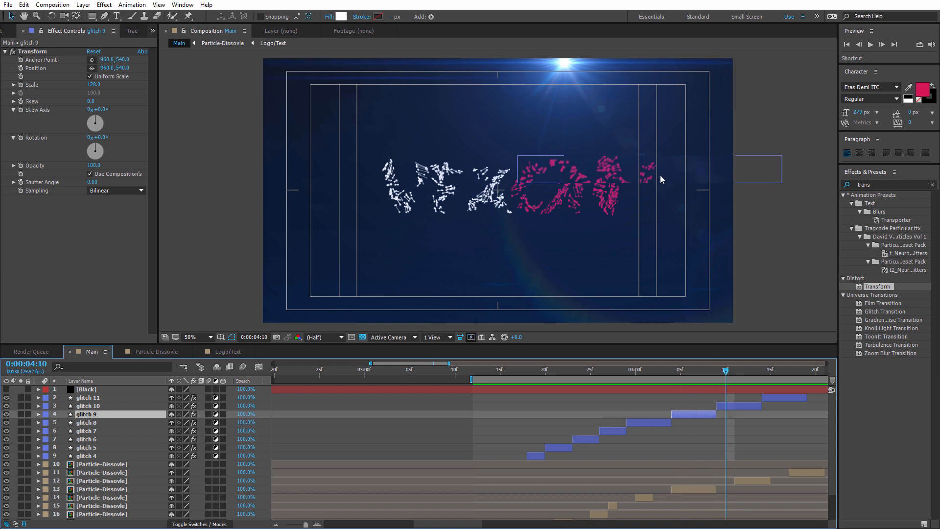
pyautogui.click(681, 376)
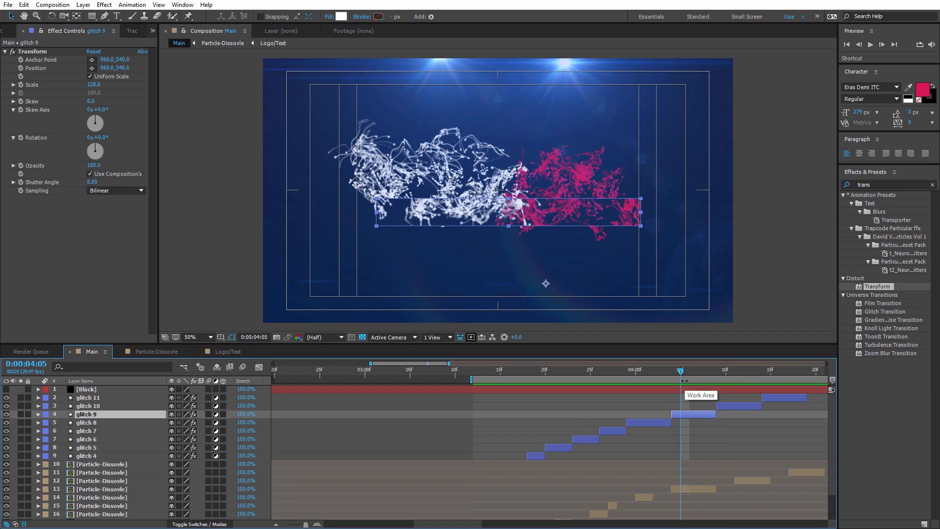
pyautogui.press('space')
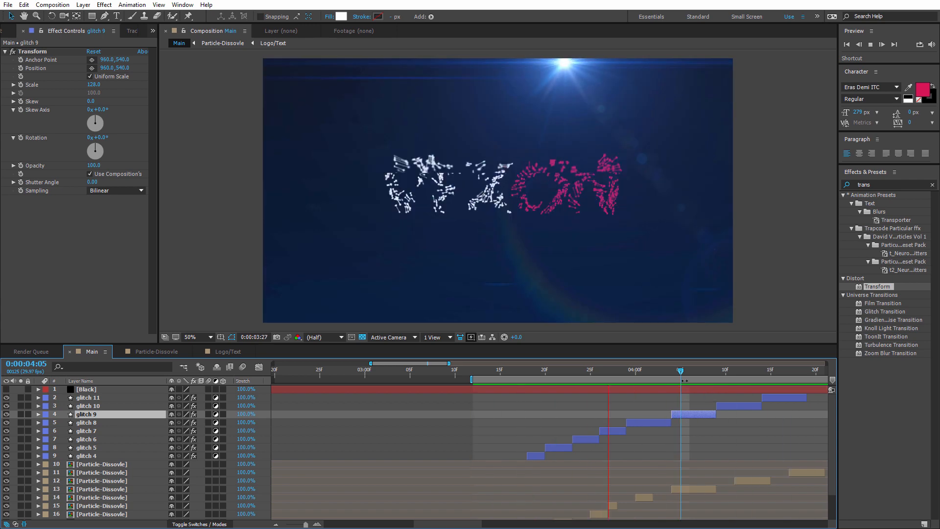
pyautogui.press('space')
# - Set the current time to 0:00:03:19, where the first flash clip ends, and make the Black layer visible
pyautogui.click(519, 370)
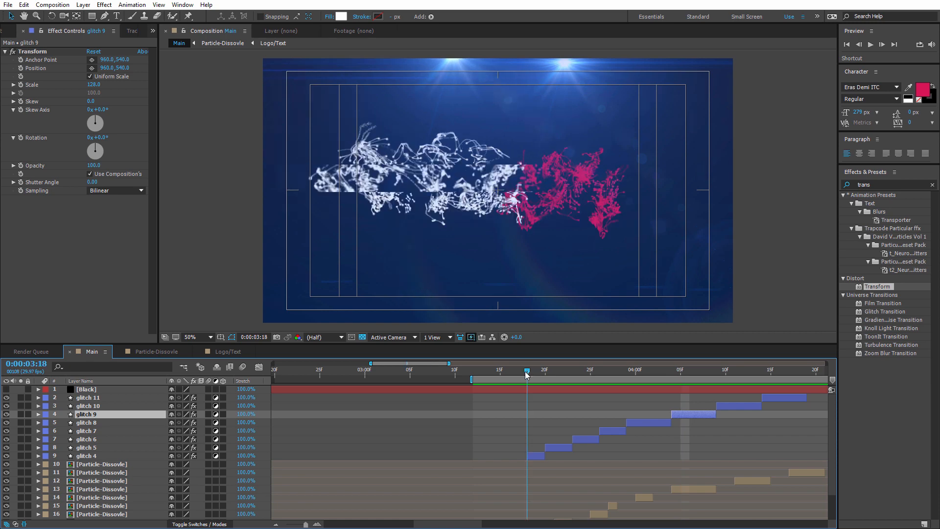
pyautogui.press('pagedown')
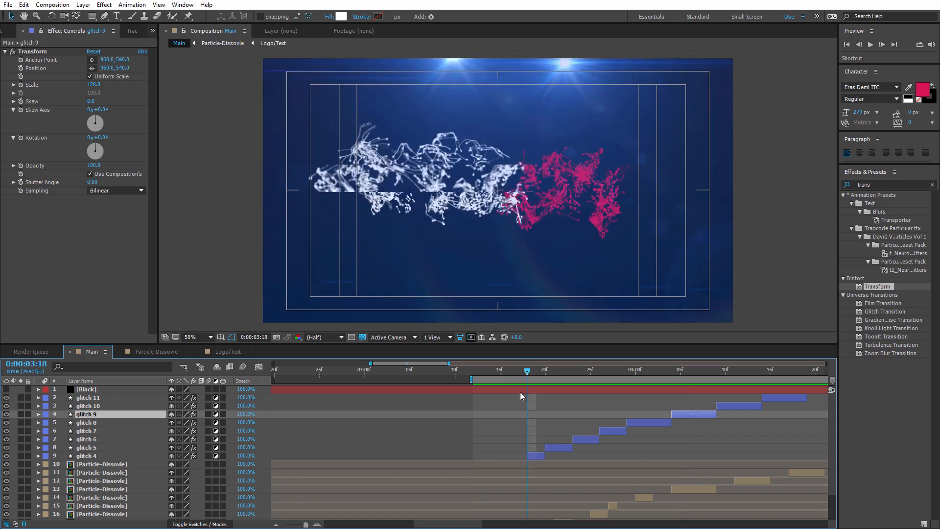
pyautogui.scroll(-2, 588, 422)
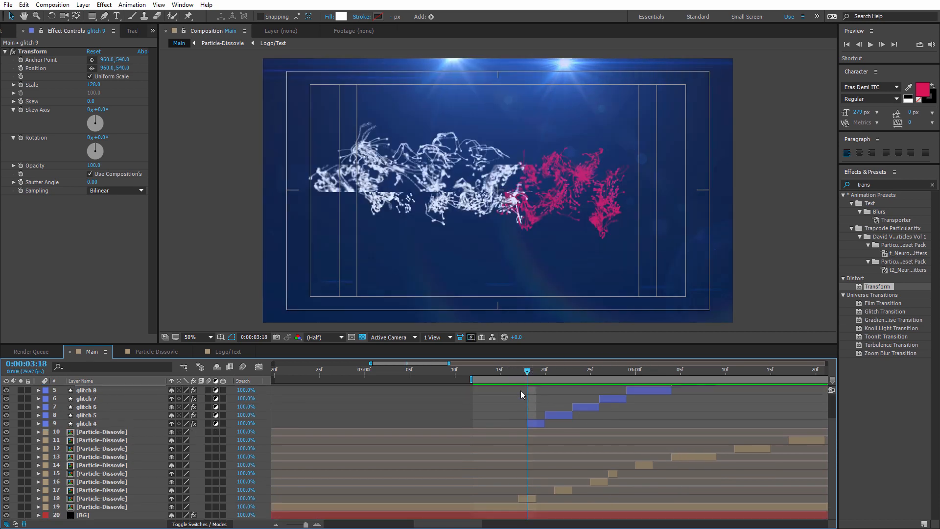
pyautogui.press('pagedown')
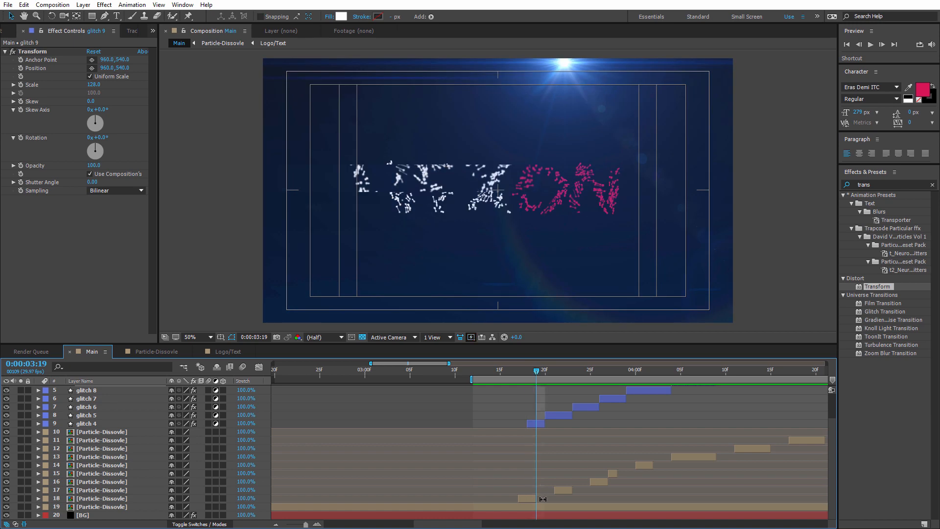
pyautogui.click(542, 499)
pyautogui.moveTo(539, 372)
pyautogui.mouseDown()
pyautogui.moveTo(557, 371)
pyautogui.moveTo(538, 377)
pyautogui.mouseUp()
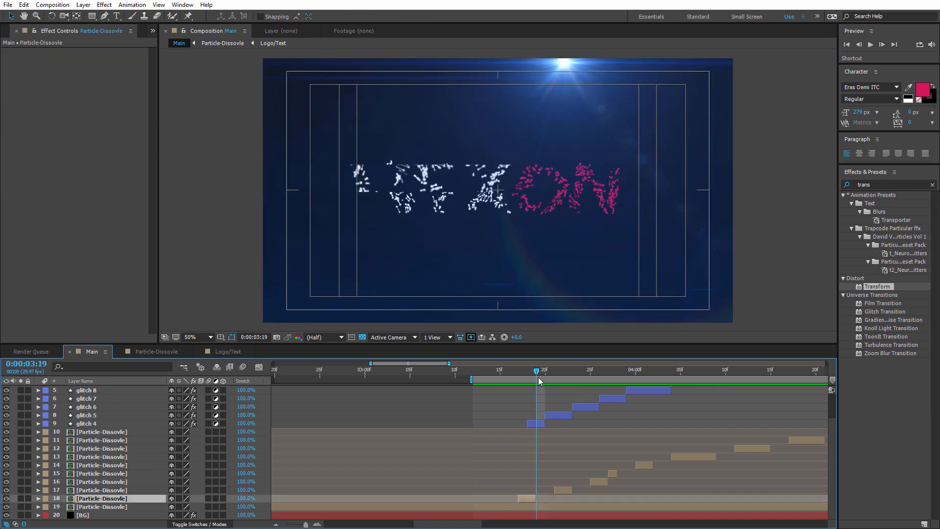
pyautogui.scroll(3, 352, 425)
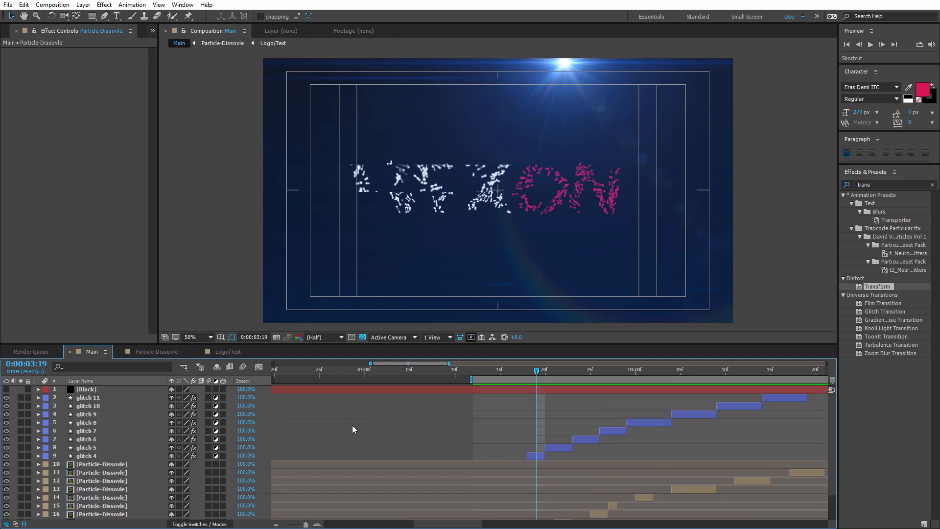
pyautogui.click(99, 391)
pyautogui.click(7, 389)
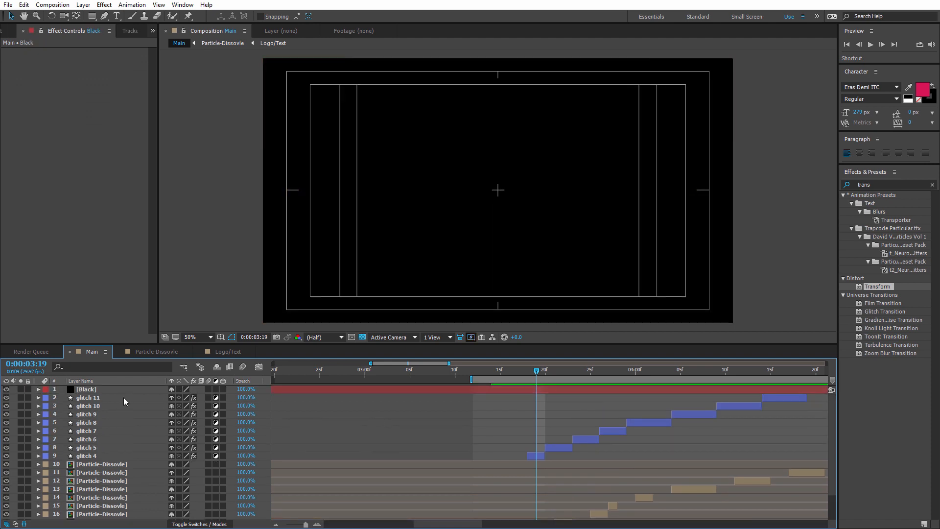
# - Split the Black layer at 0:00:03:19, end the later part at 0:00:03:21, and delete the earlier part
pyautogui.click(96, 390)
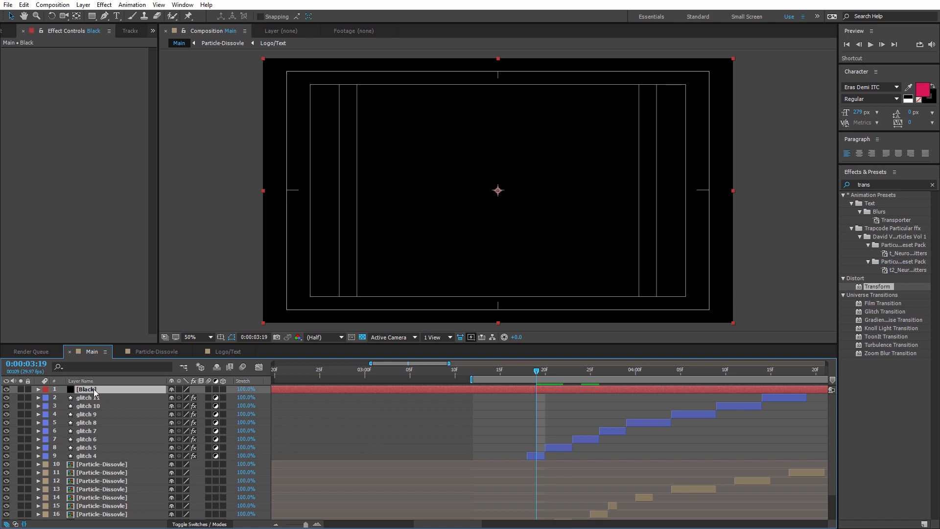
pyautogui.hotkey('ctrl', 'shift', 'd')
pyautogui.moveTo(542, 375); pyautogui.dragTo(555, 375)
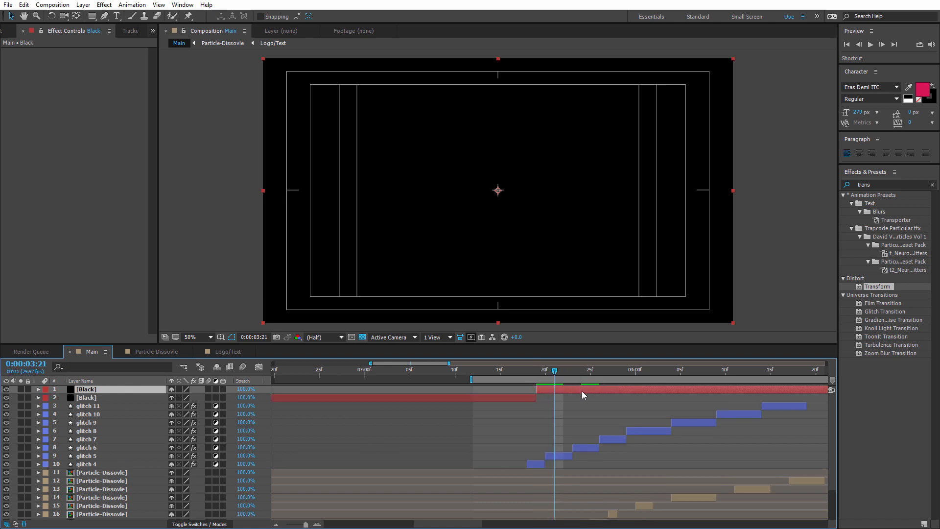
pyautogui.hotkey('alt', ']')
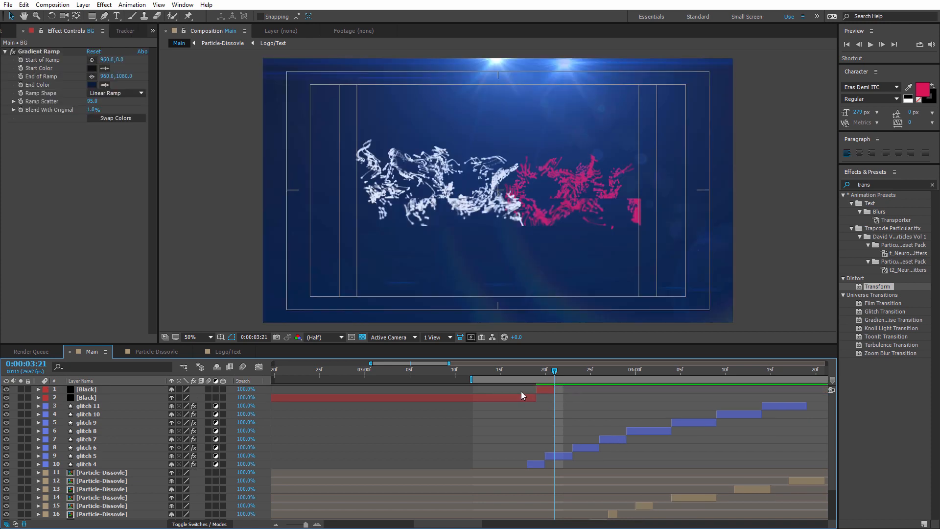
pyautogui.click(524, 396)
pyautogui.press('Delete')
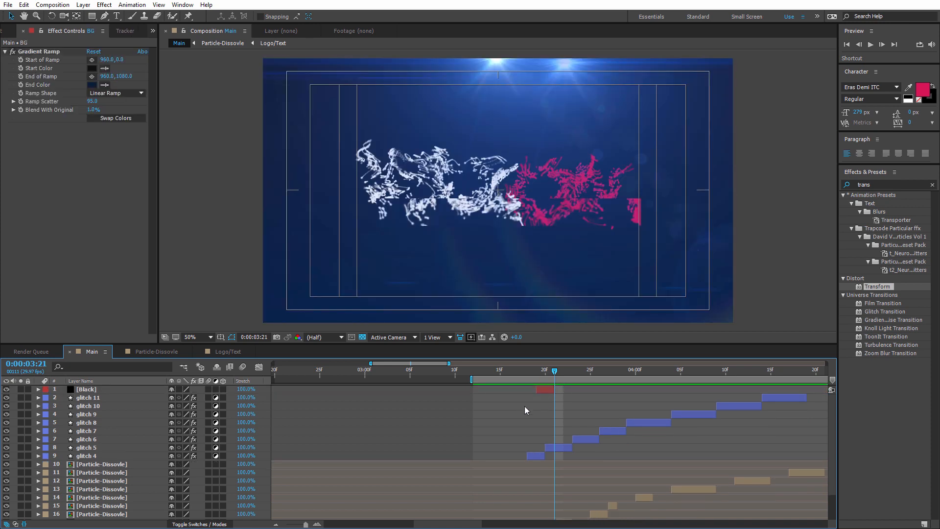
# - Set the current time to 0:00:03:24, duplicate the short Black clip, and shift the copy to start at 0:00:03:23
pyautogui.moveTo(554, 371); pyautogui.dragTo(579, 375)
pyautogui.scroll(-1, 611, 408)
pyautogui.scroll(1, 556, 404)
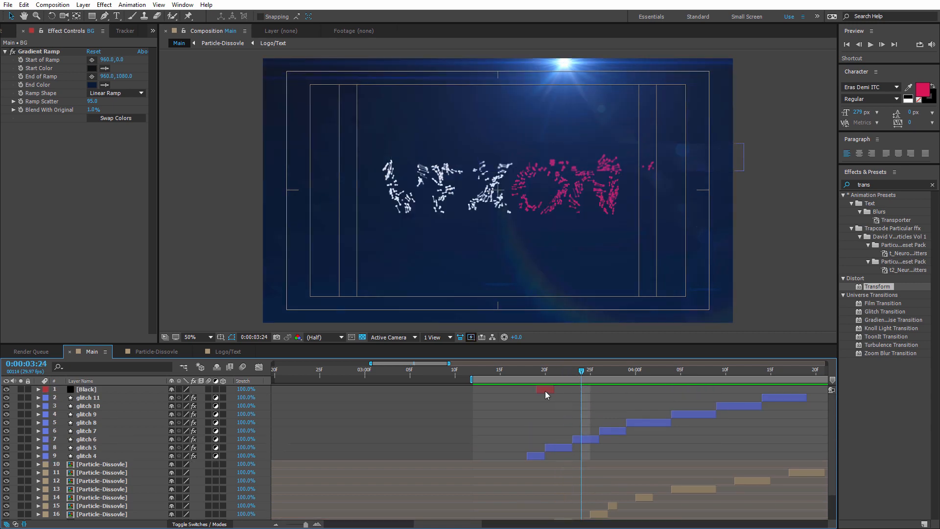
pyautogui.click(545, 390)
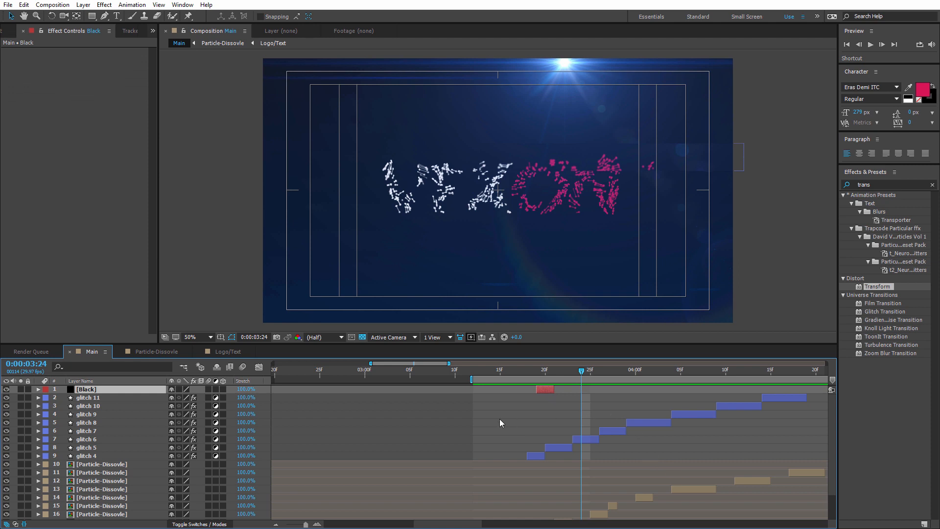
pyautogui.hotkey('ctrl', 'd')
pyautogui.moveTo(541, 392); pyautogui.dragTo(577, 394)
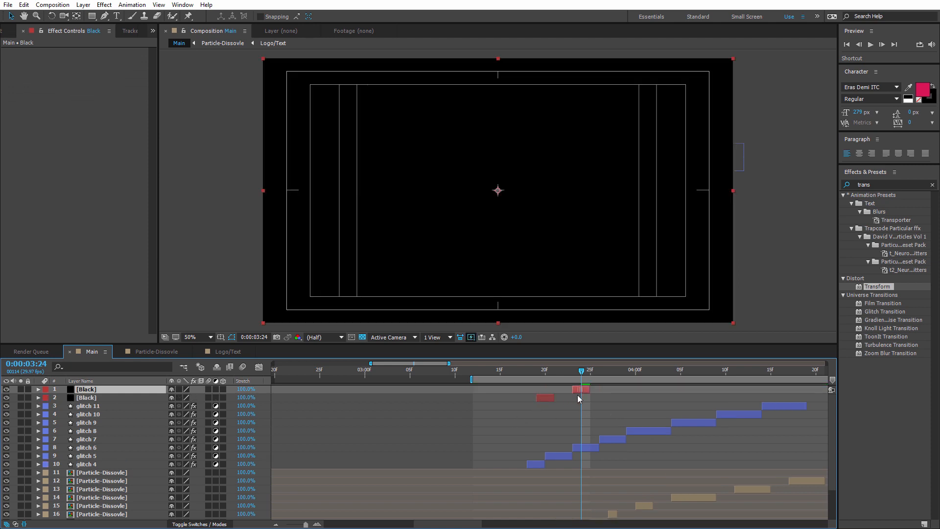
# - Split the copied Black clip at 0:00:03:24 and delete the part before the cut
pyautogui.hotkey('ctrl', 'shift', 'd')
pyautogui.click(578, 398)
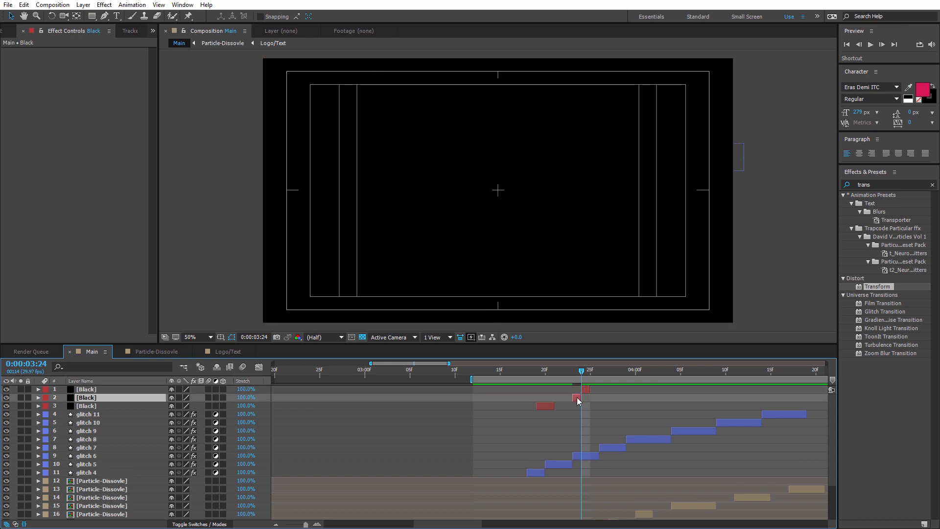
pyautogui.press('Delete')
# - Duplicate the first Black clip, place the copy at the top of the layer stack, and shift it to start at 0:00:03:28
pyautogui.scroll(-3, 581, 404)
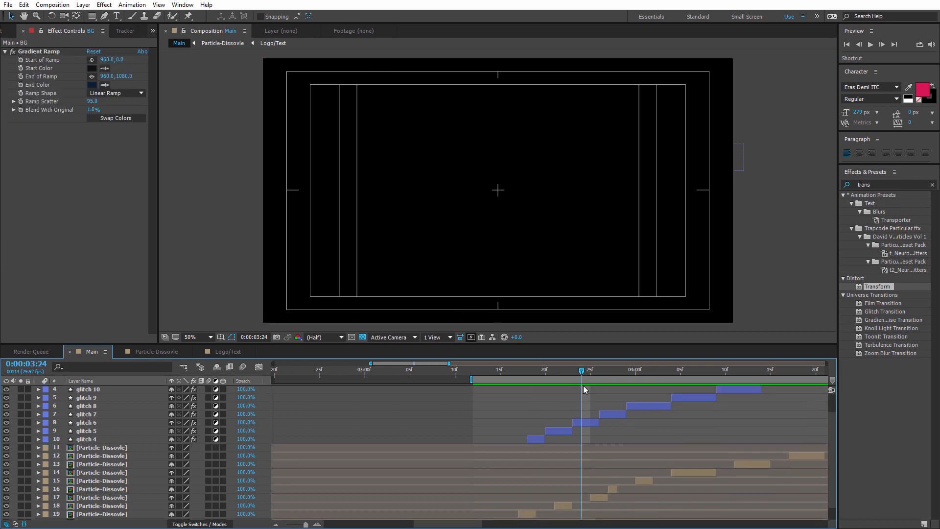
pyautogui.moveTo(585, 374); pyautogui.dragTo(622, 378)
pyautogui.scroll(3, 543, 416)
pyautogui.click(541, 398)
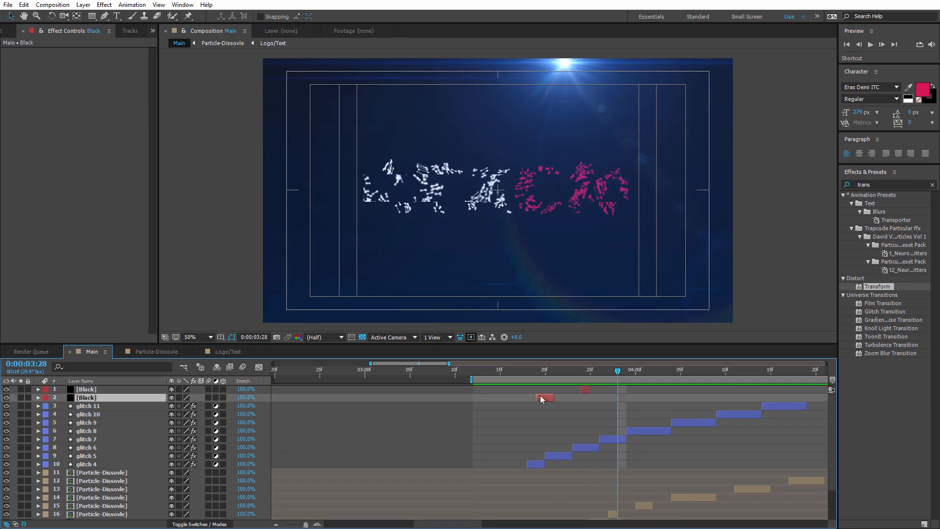
pyautogui.hotkey('ctrl', 'd')
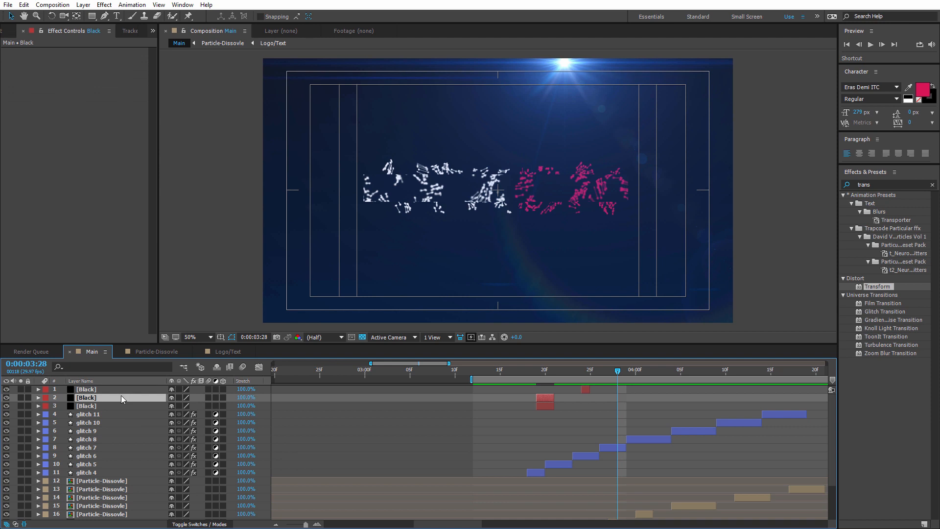
pyautogui.moveTo(121, 398); pyautogui.dragTo(118, 387)
pyautogui.moveTo(550, 389); pyautogui.dragTo(631, 398)
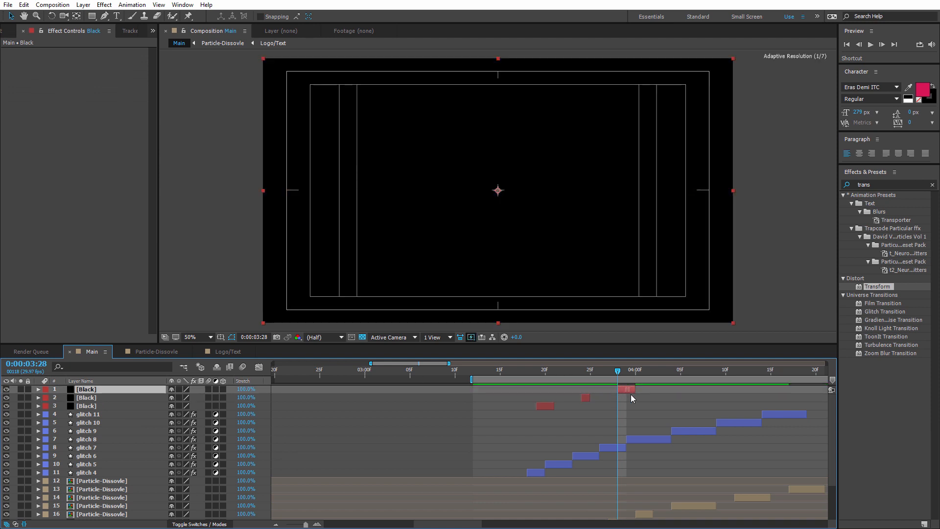
# - Check the Black clips against the glitch layers and flash clips up to 0:00:04:01, and preview the animation
pyautogui.scroll(-2, 653, 411)
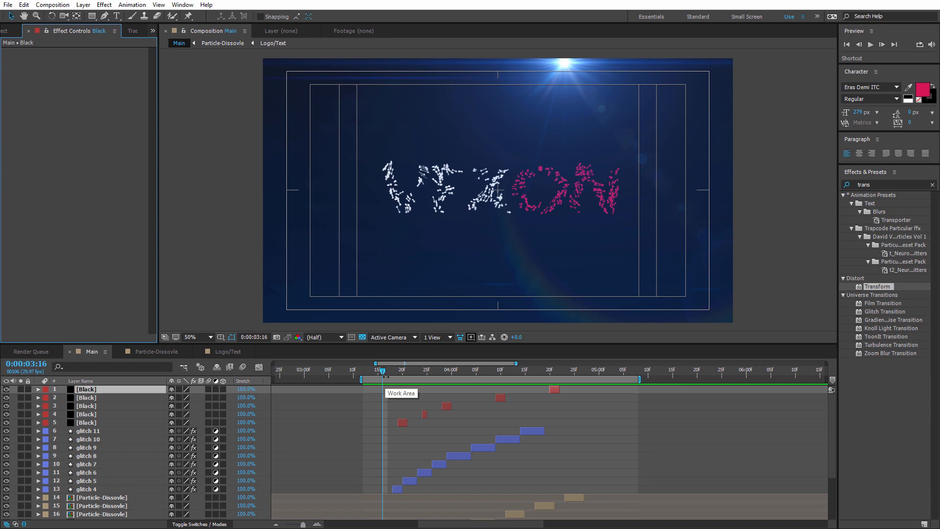
pyautogui.scroll(-2, 510, 420)
pyautogui.moveTo(383, 373); pyautogui.dragTo(457, 373)
pyautogui.scroll(2, 469, 439)
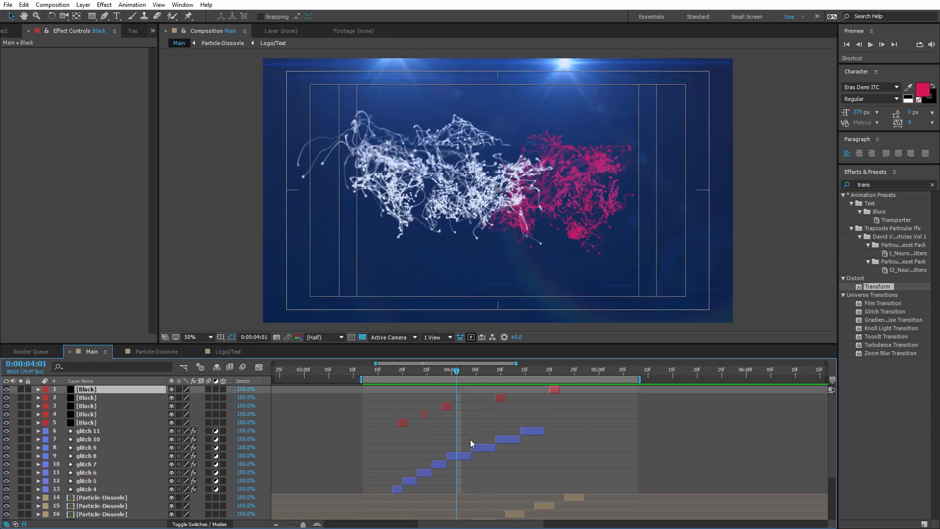
pyautogui.press('space')
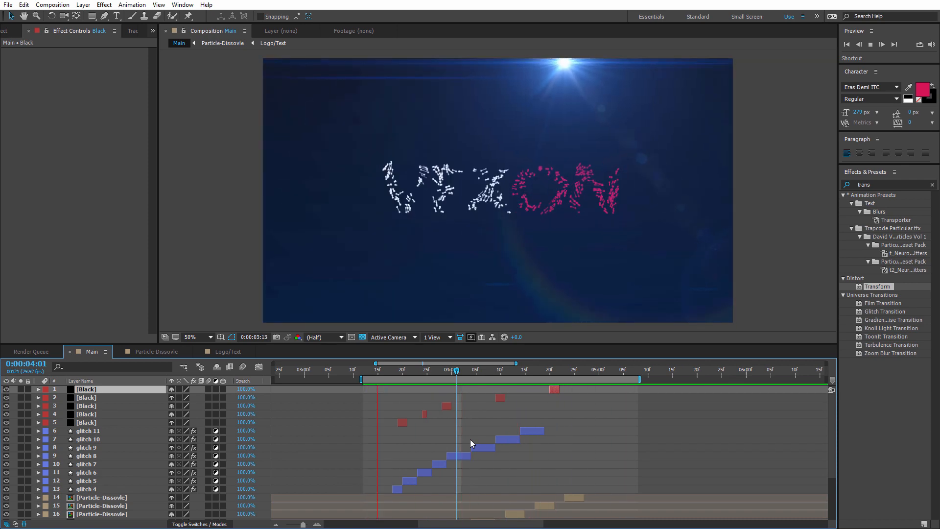
# - Stop the preview, add an adjustment layer at the top of the Main composition, and apply Simple RGB Separation to it
pyautogui.press('space')
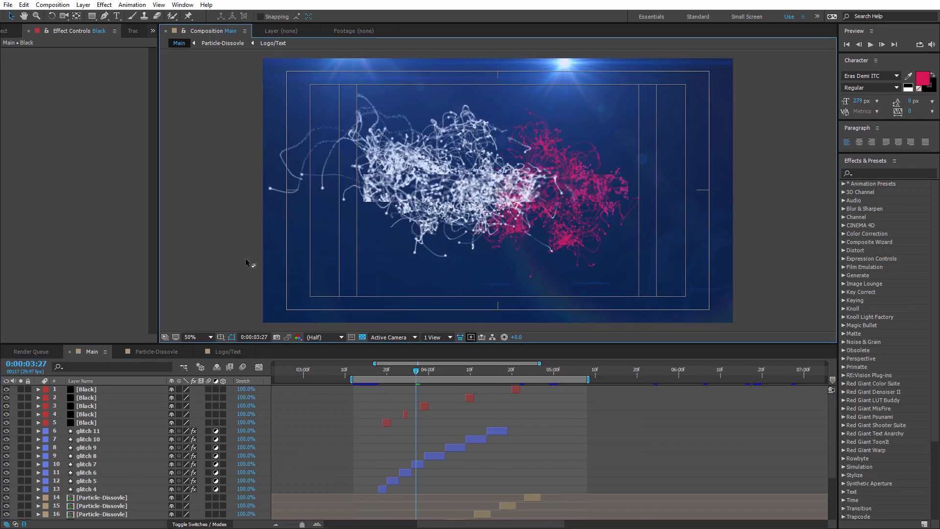
pyautogui.click(83, 5)
pyautogui.moveTo(206, 21)
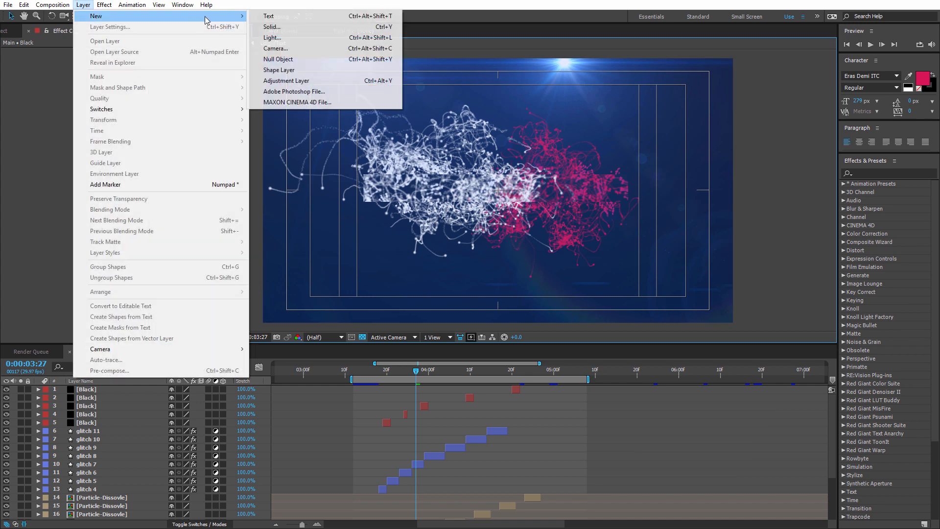
pyautogui.click(333, 80)
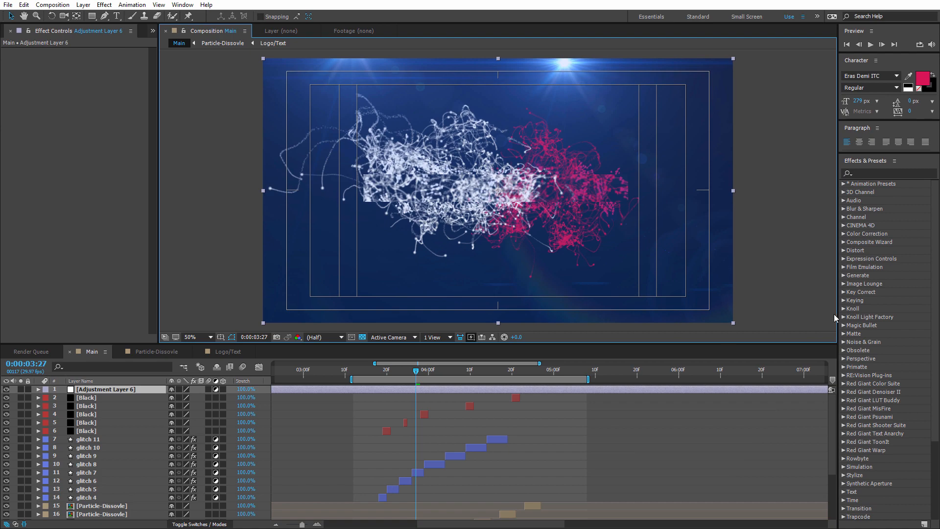
pyautogui.click(873, 173)
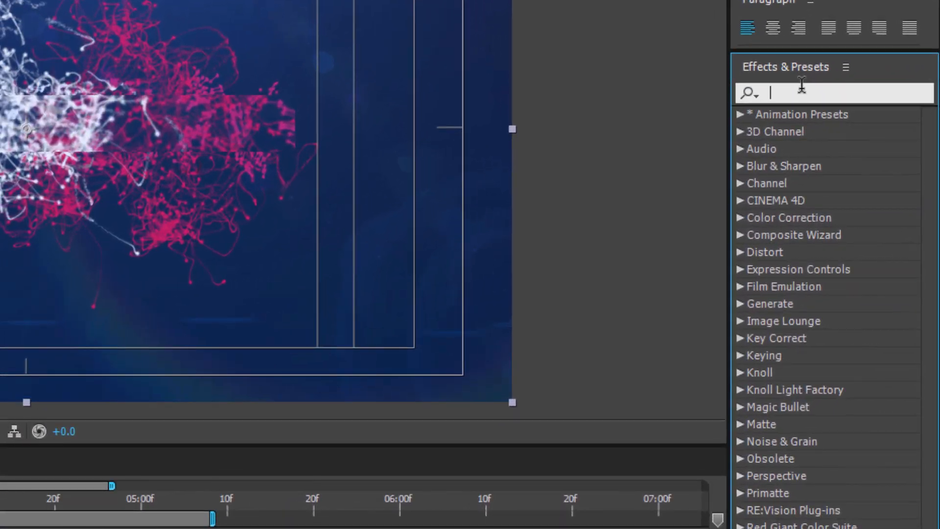
pyautogui.write('rgb')
pyautogui.moveTo(835, 187); pyautogui.dragTo(120, 389)
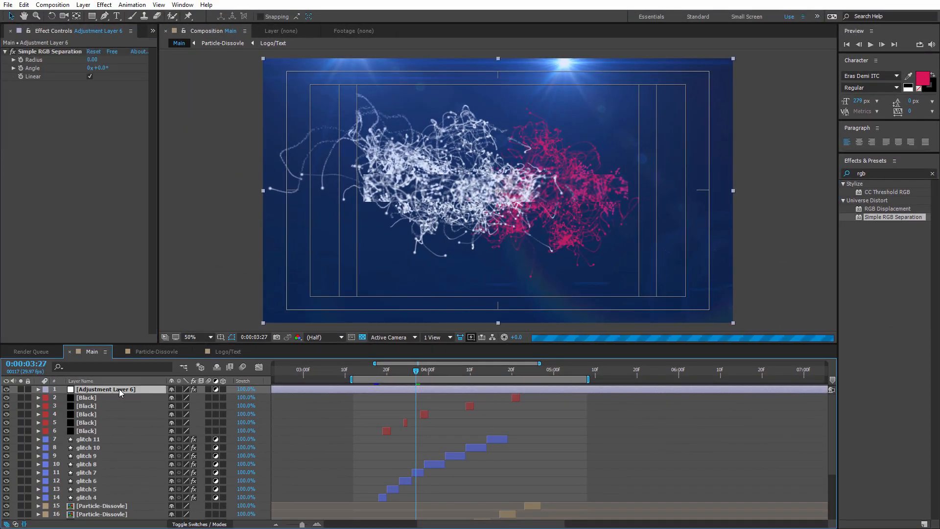
# - Rename the new adjustment layer as Glitch
pyautogui.press('Return')
pyautogui.write('Glitch')
pyautogui.press('Return')
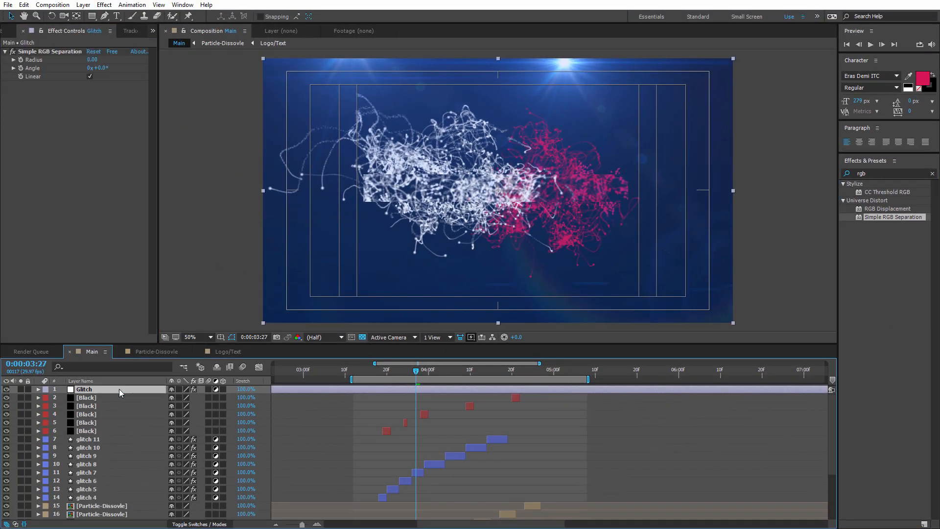
# - Start keyframing the Simple RGB Separation Radius at 0:00:03:16 and reveal the Glitch layer's animated property in the timeline
pyautogui.click(378, 374)
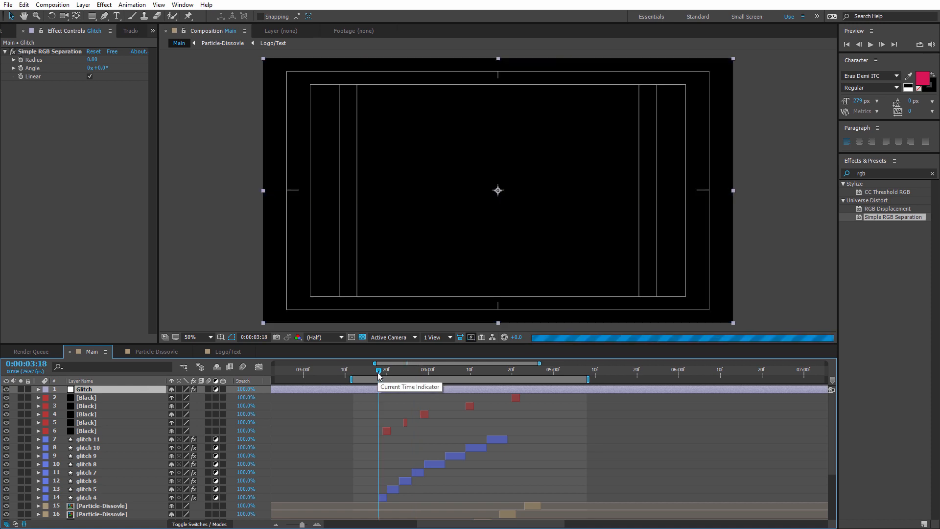
pyautogui.press('pageup')
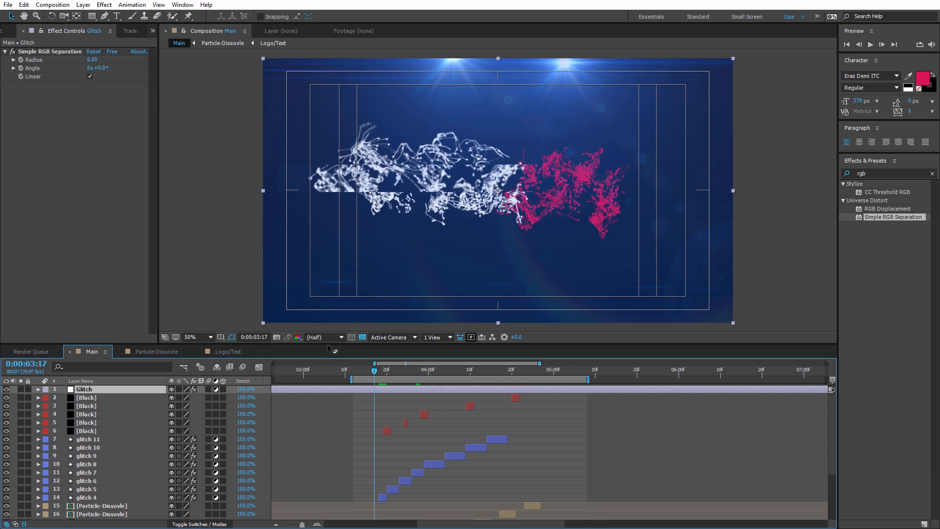
pyautogui.press('pageup')
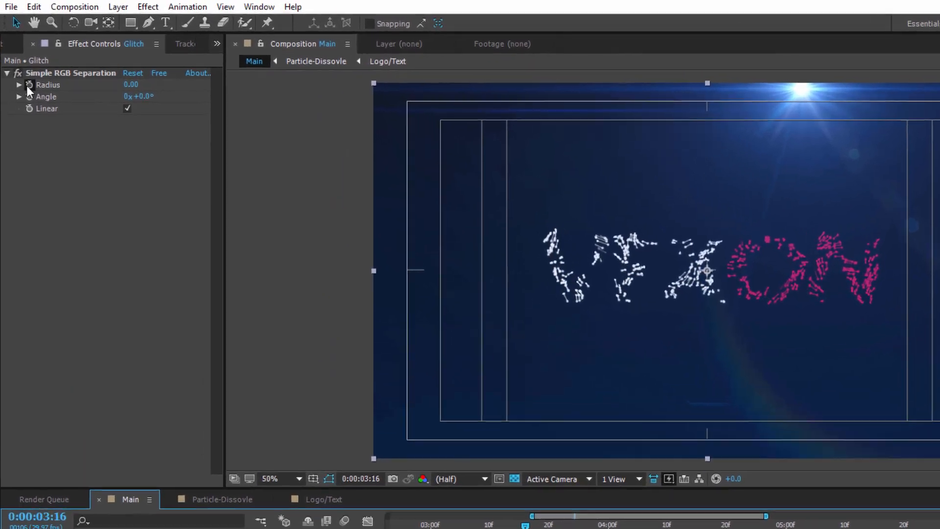
pyautogui.click(34, 100)
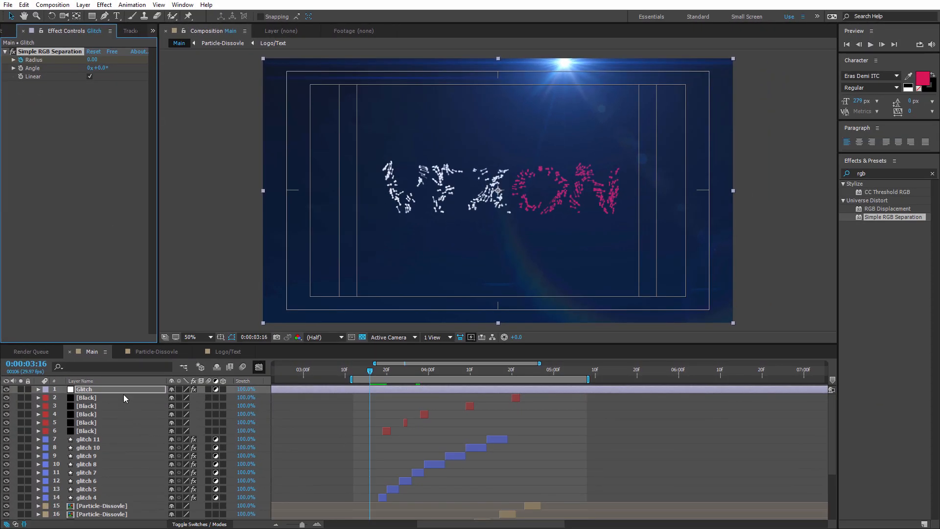
pyautogui.press('u')
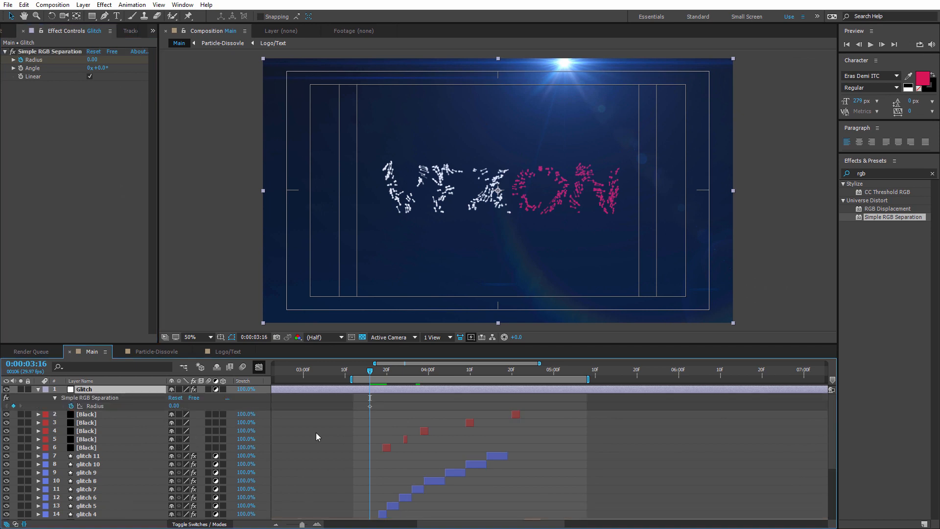
# - Keyframe the Glitch layer's Radius at 10 on 0:00:03:17 and at -12 on 0:00:03:18
pyautogui.press('pagedown')
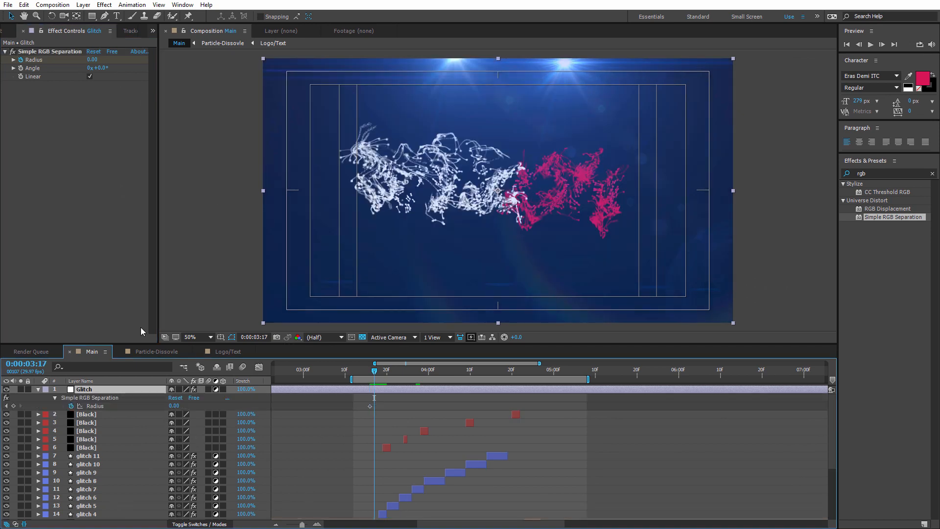
pyautogui.click(174, 406)
pyautogui.write('10')
pyautogui.press('Return')
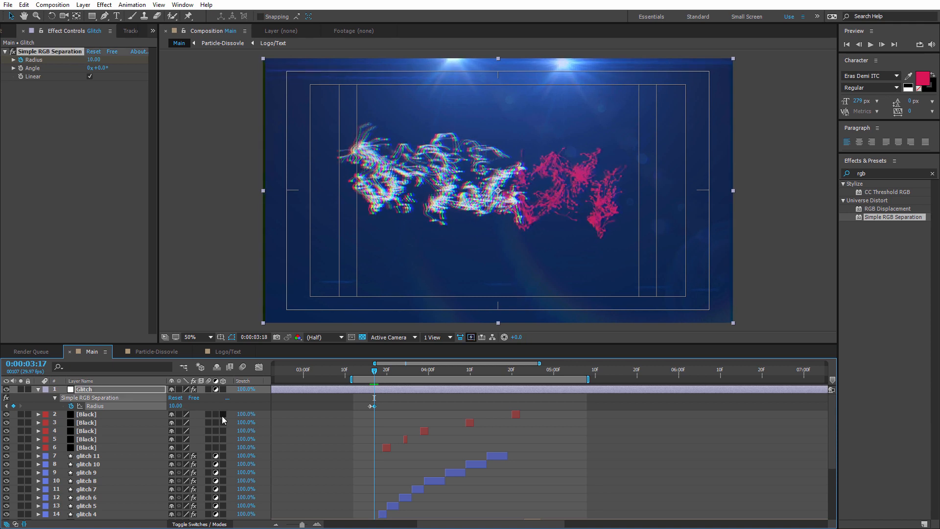
pyautogui.press('pagedown')
pyautogui.moveTo(174, 405); pyautogui.dragTo(165, 407)
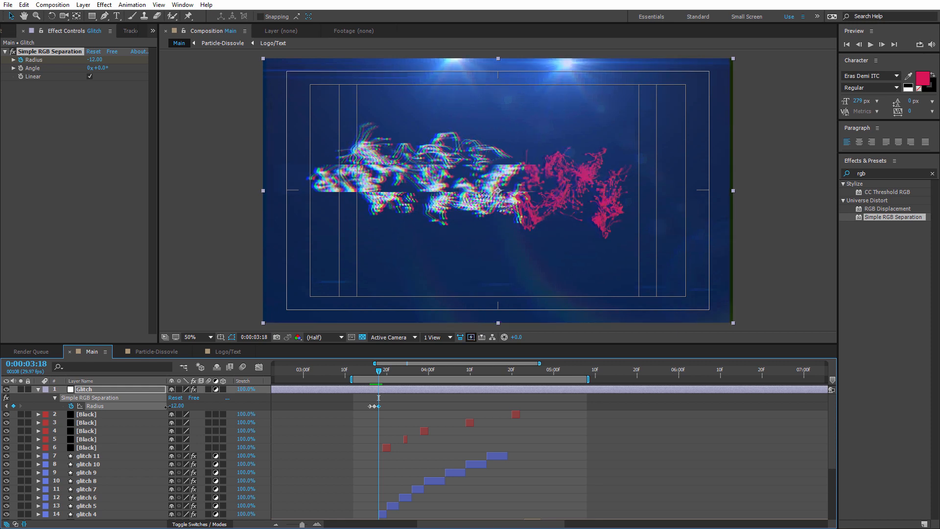
# - Set the Radius to 0 at 0:00:03:19 and hold it with another keyframe at 0:00:03:20
pyautogui.press('pagedown')
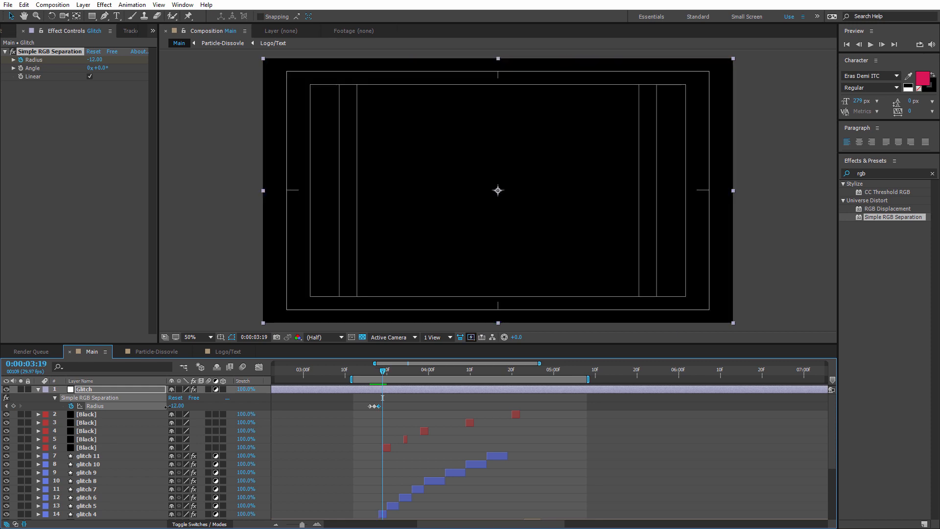
pyautogui.click(176, 406)
pyautogui.write('0')
pyautogui.press('Return')
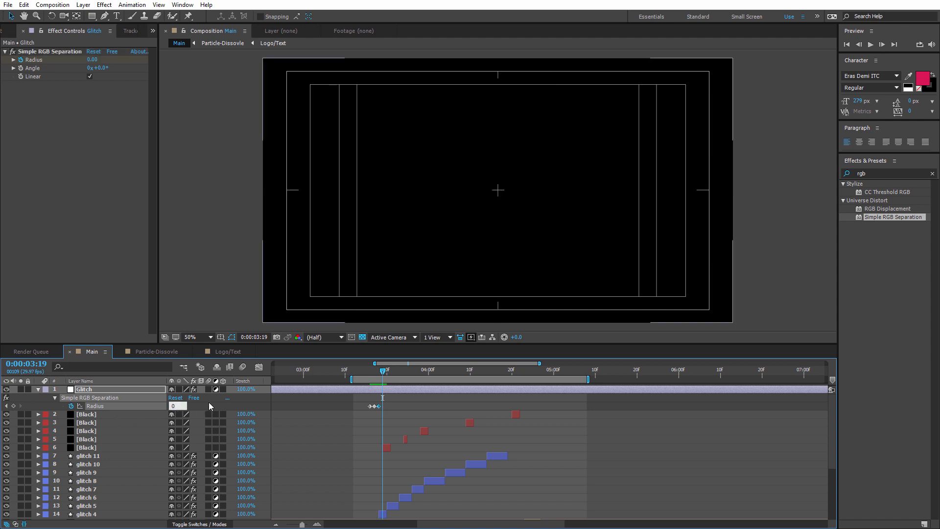
pyautogui.press('pagedown')
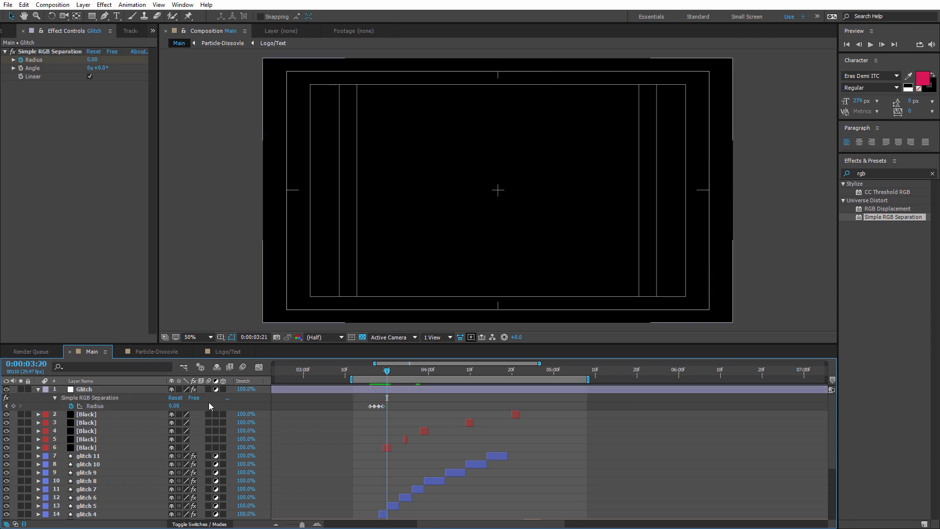
pyautogui.click(13, 406)
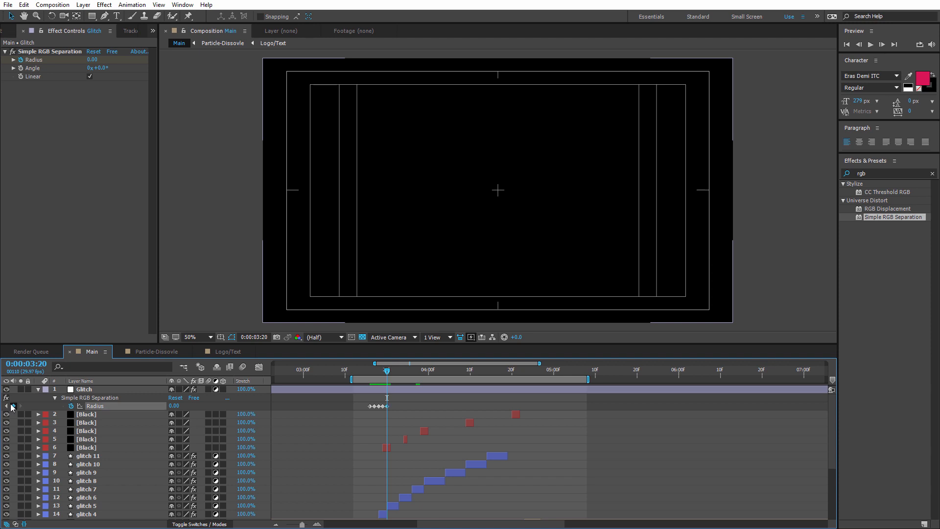
# - Keyframe the Glitch layer's Radius at 21 on 0:00:03:21 and at 14 on 0:00:03:22
pyautogui.press('pagedown')
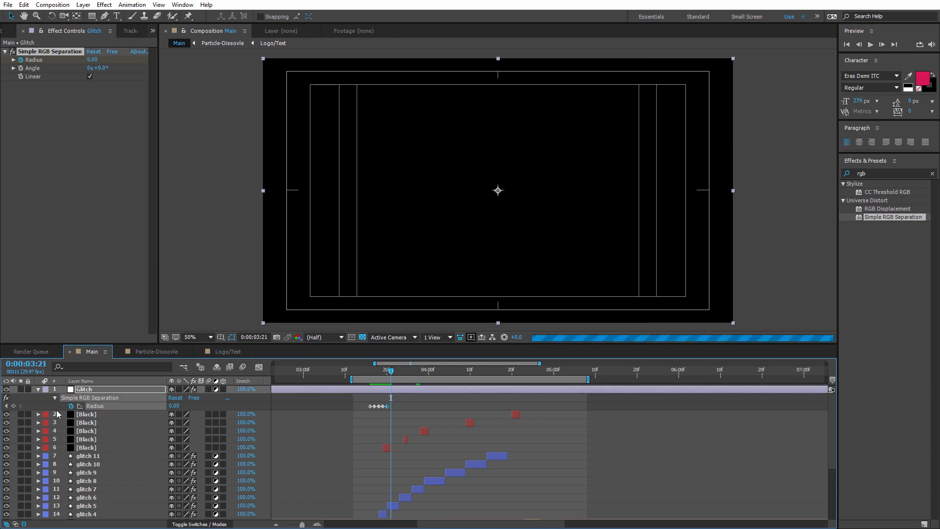
pyautogui.click(172, 406)
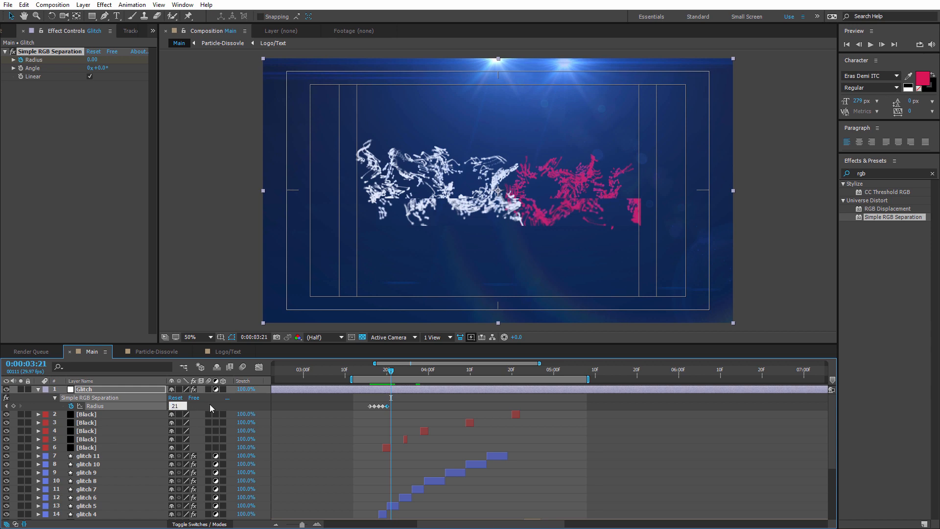
pyautogui.press('Return')
pyautogui.press('pagedown')
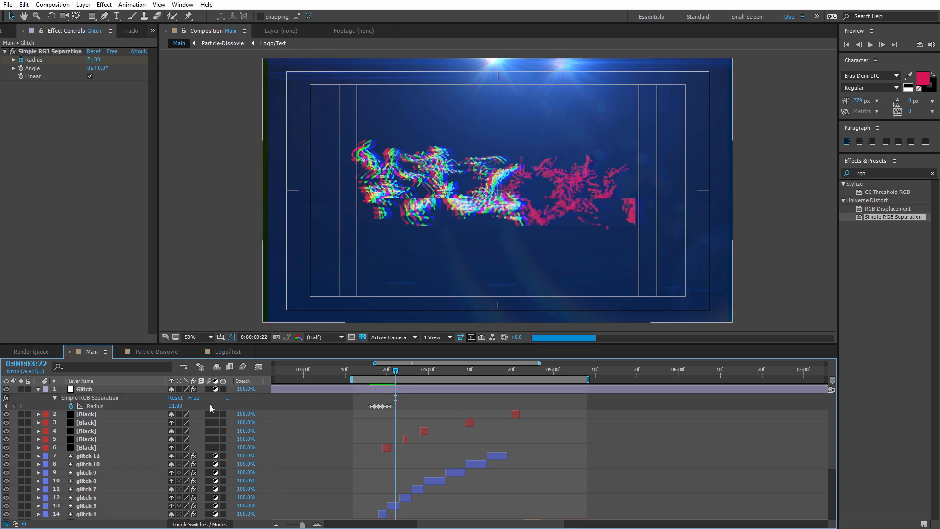
pyautogui.click(175, 406)
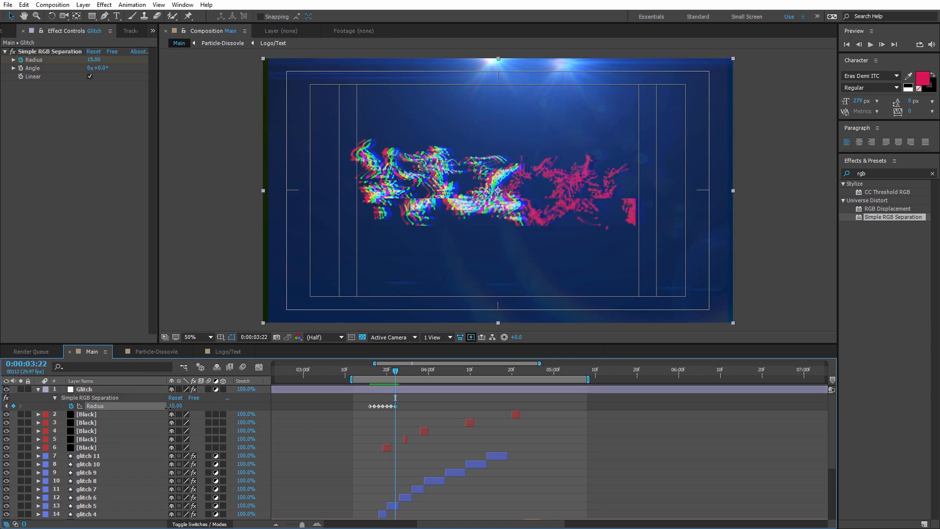
pyautogui.write('14')
pyautogui.press('Return')
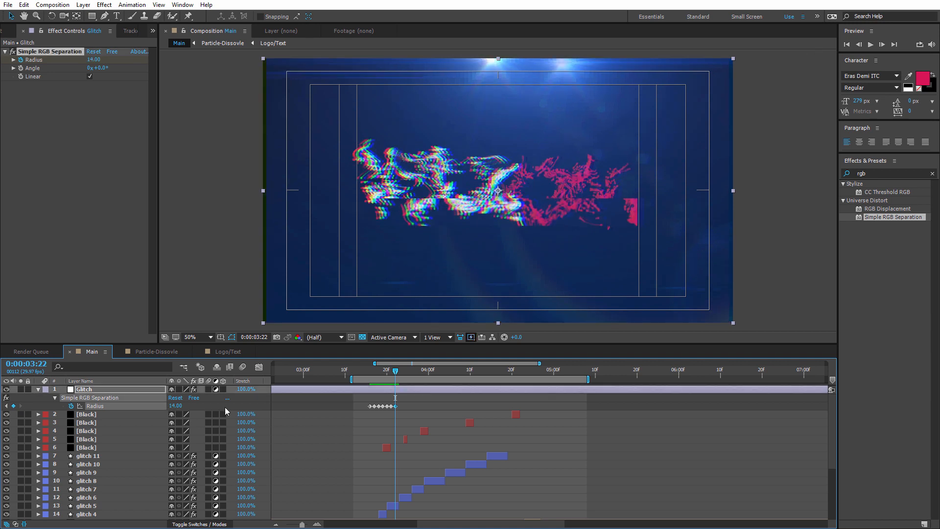
# - Set the Glitch layer's Radius to 3 at 0:00:03:23
pyautogui.press('pagedown')
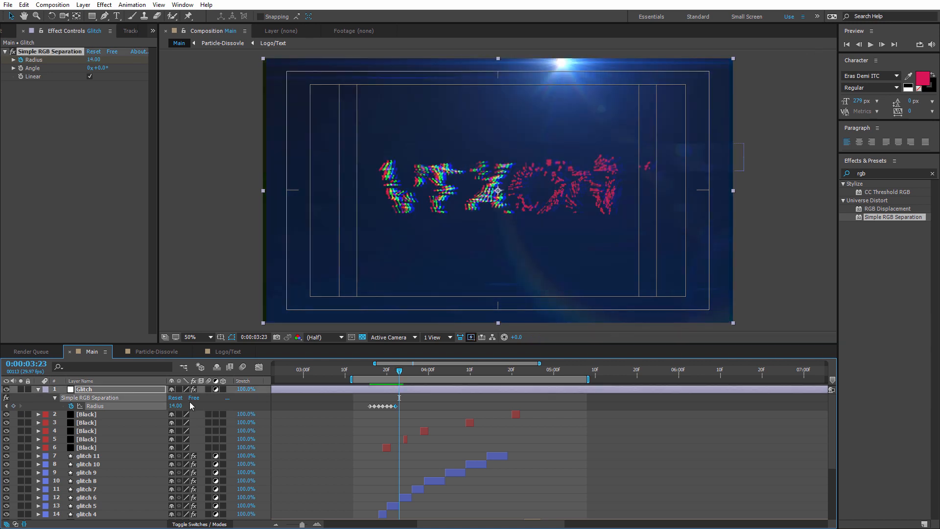
pyautogui.click(181, 406)
pyautogui.write('3')
pyautogui.press('Return')
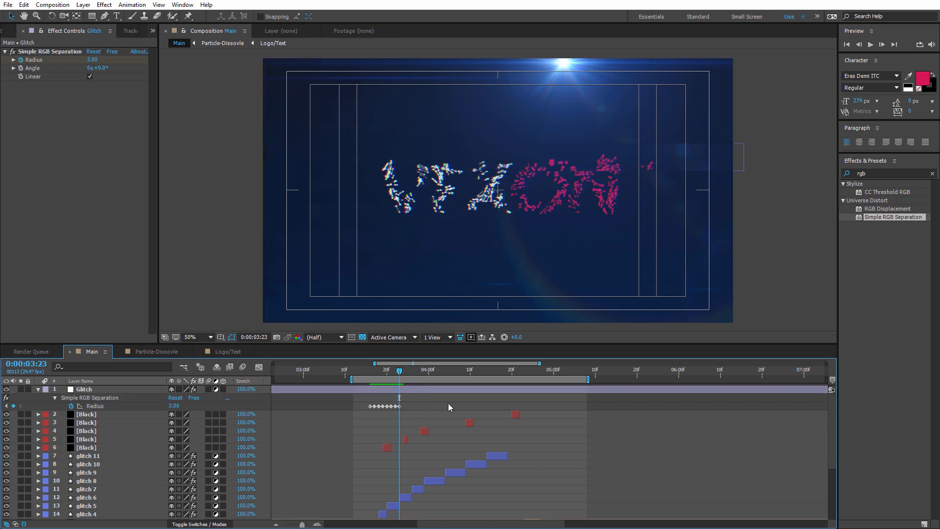
# - Preview the RGB separation glitch with the Glitch layer selected, and collapse its properties in the timeline
pyautogui.click(97, 389)
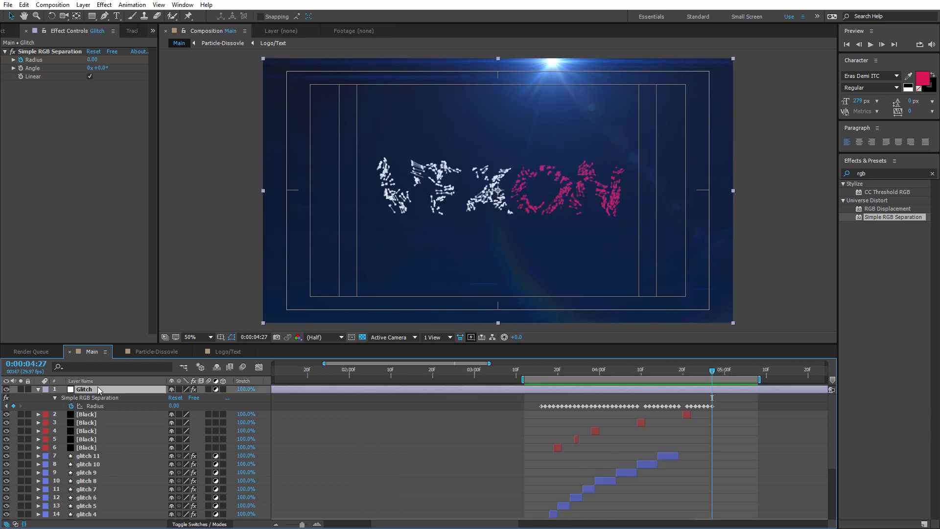
pyautogui.press('space')
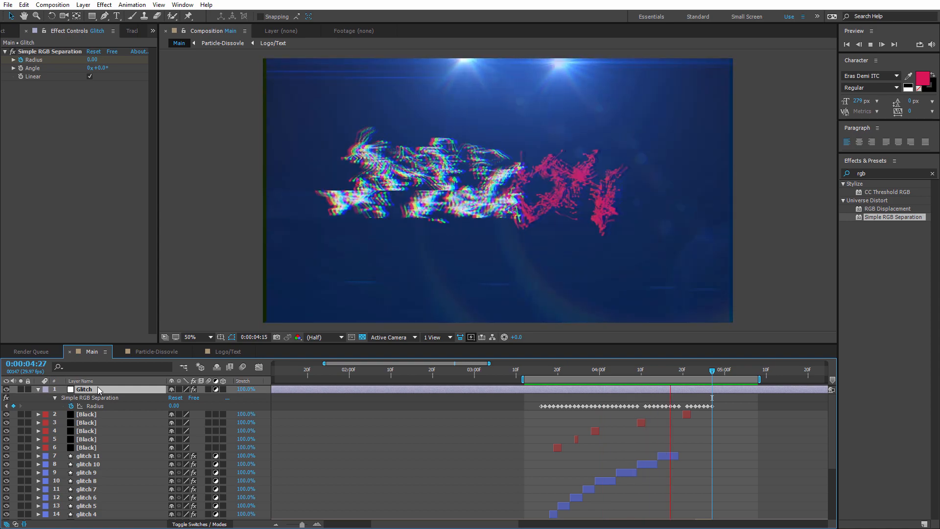
pyautogui.press('space')
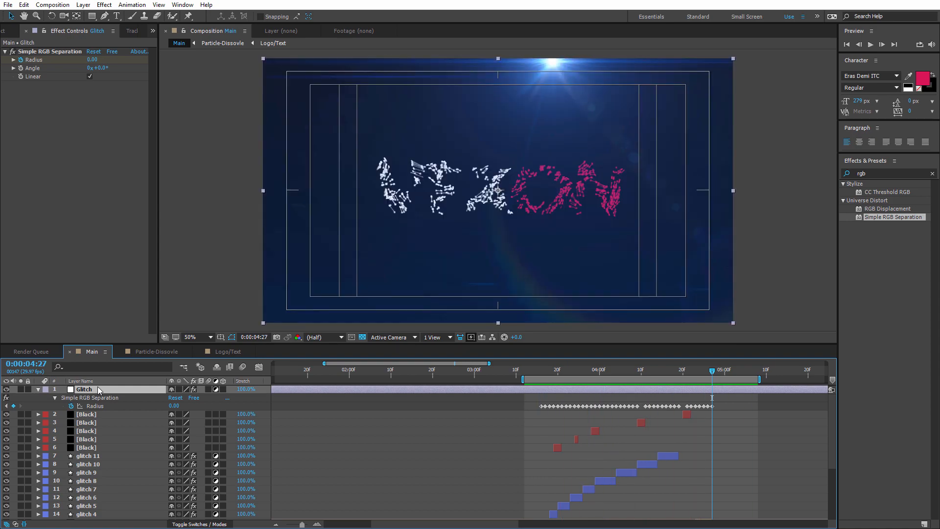
pyautogui.click(38, 389)
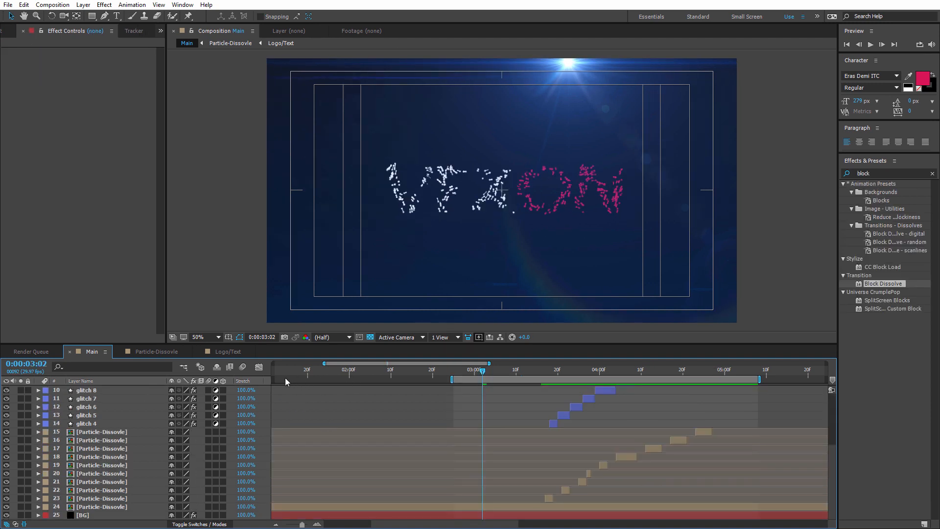
# - Add the Logo/Text composition from the project as a new layer in the Particle-Dissovle composition
pyautogui.click(155, 349)
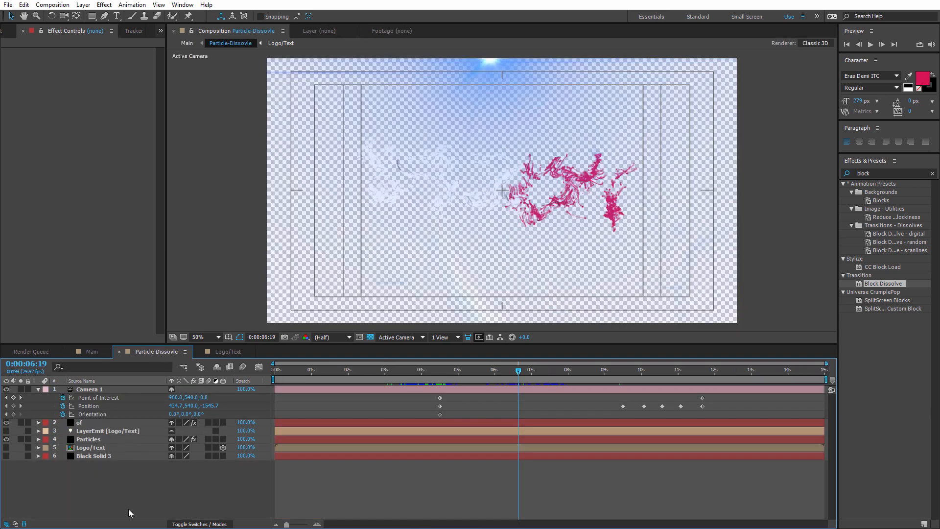
pyautogui.click(6, 455)
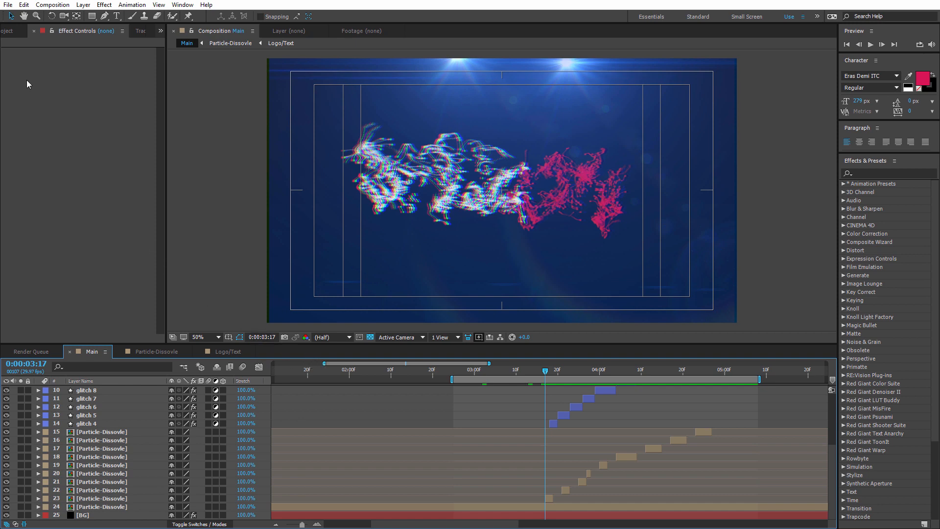
pyautogui.click(7, 31)
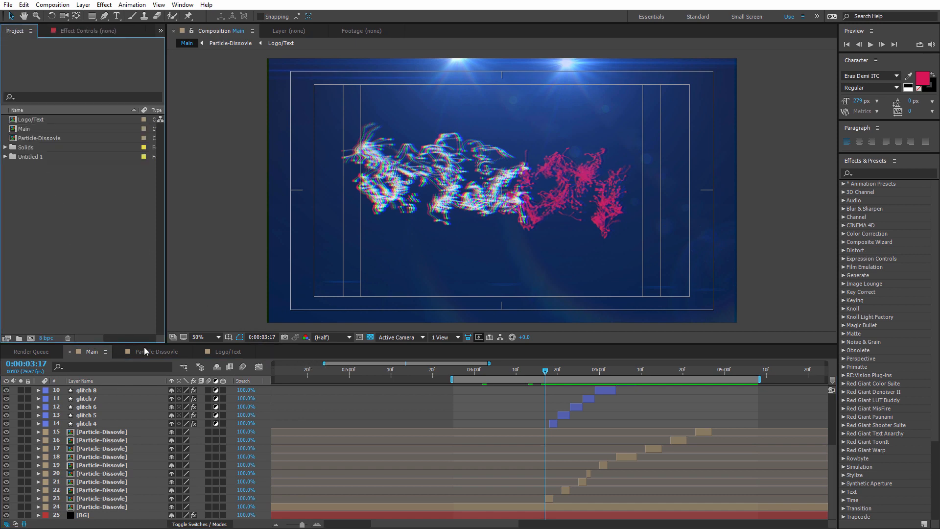
pyautogui.click(147, 352)
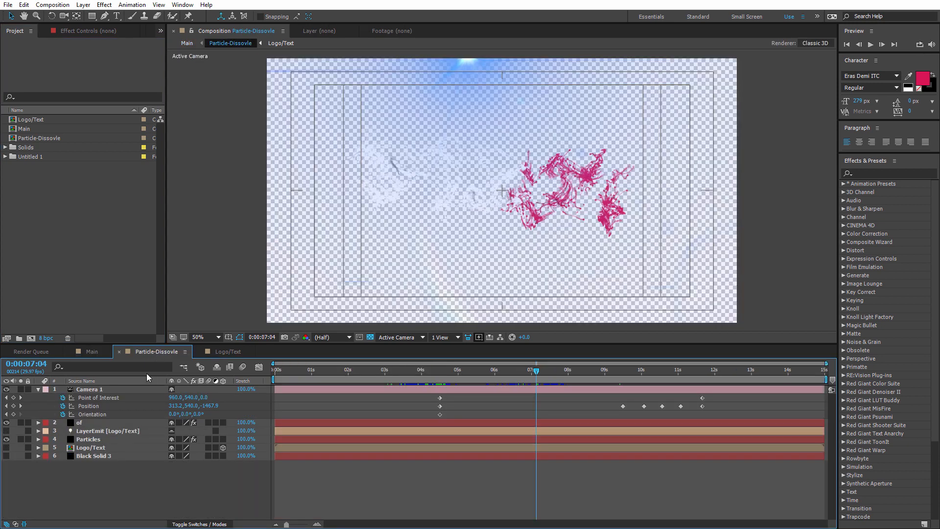
pyautogui.moveTo(34, 120); pyautogui.dragTo(103, 436)
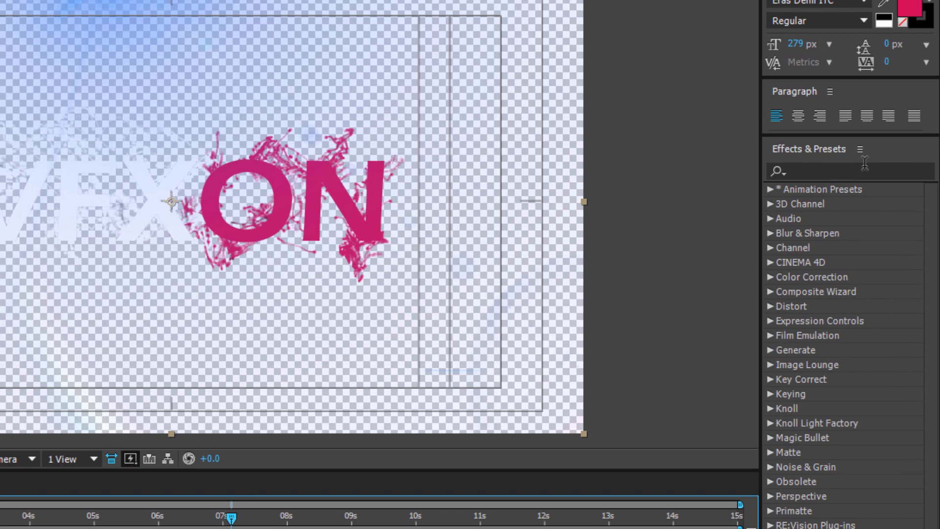
# - Find the Block Dissolve effect and apply it to the newly added Logo/Text layer
pyautogui.click(897, 172)
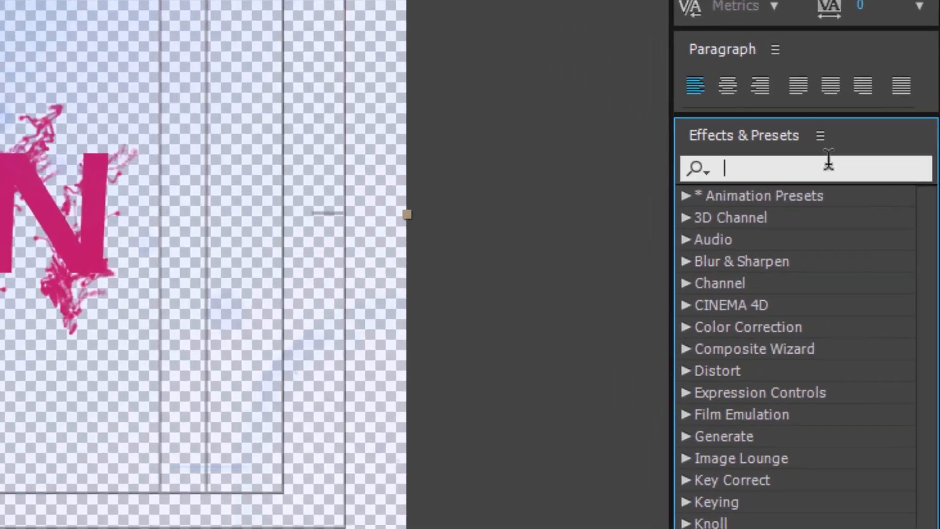
pyautogui.write('block')
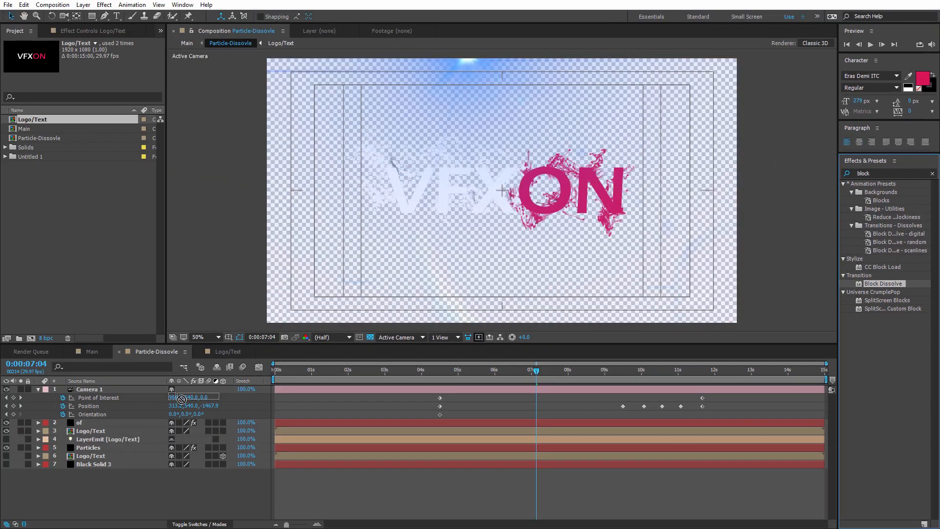
pyautogui.moveTo(182, 399); pyautogui.dragTo(109, 430)
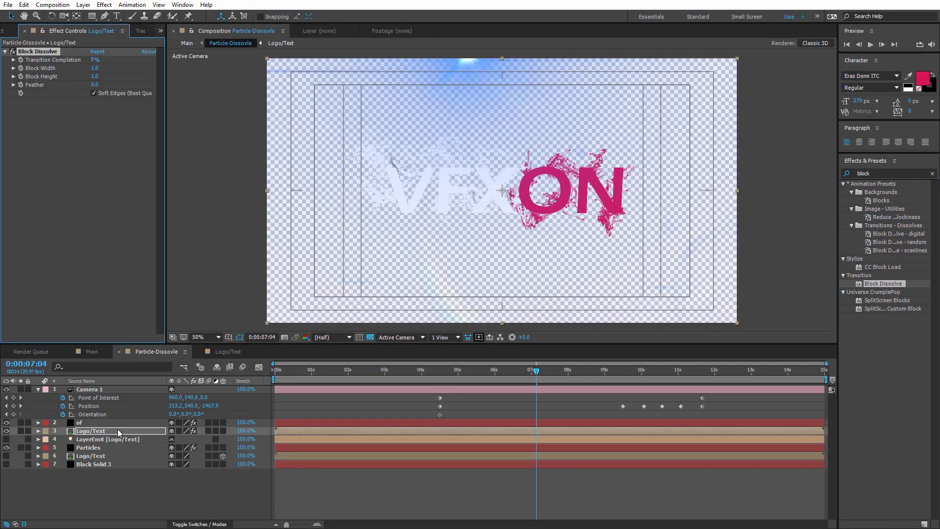
# - Make the Black Solid 3 layer visible and keyframe the Logo/Text layer's Block Dissolve Transition Completion at 0% on 0:00:03:02
pyautogui.moveTo(408, 371); pyautogui.dragTo(387, 375)
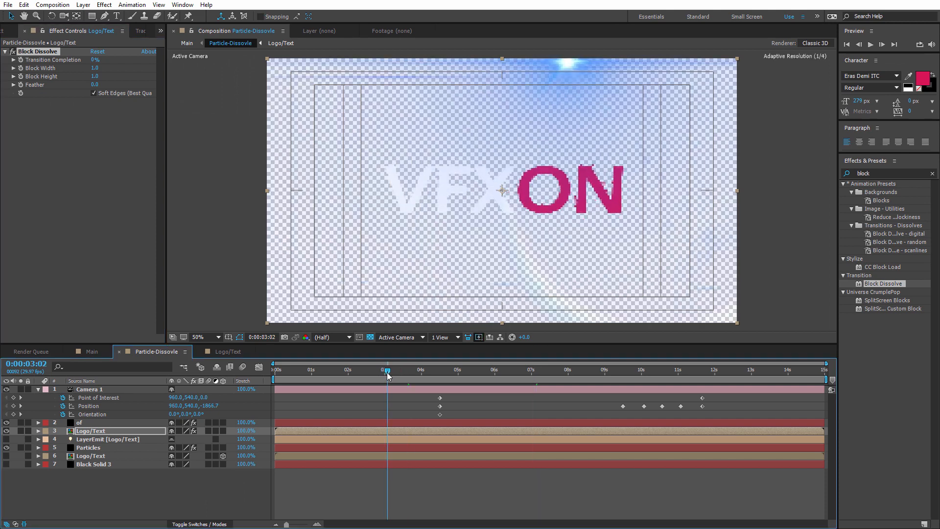
pyautogui.click(5, 463)
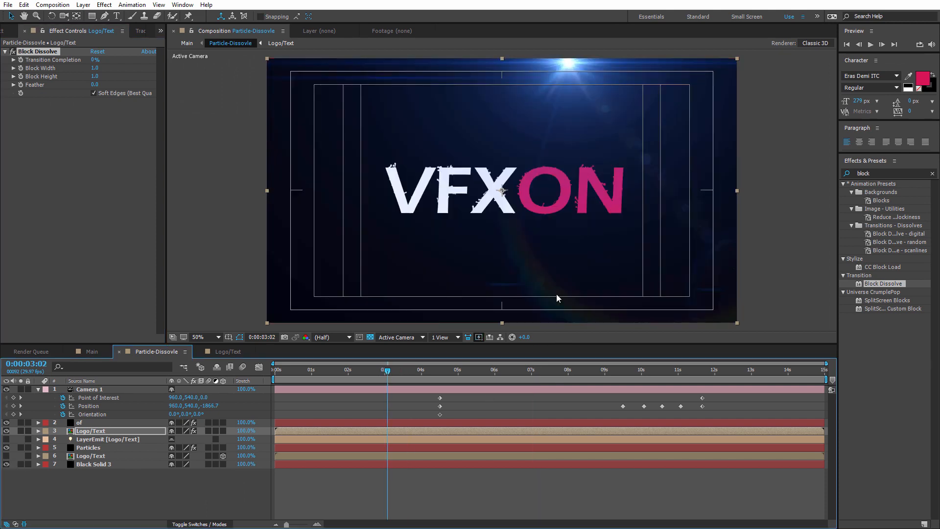
pyautogui.click(108, 430)
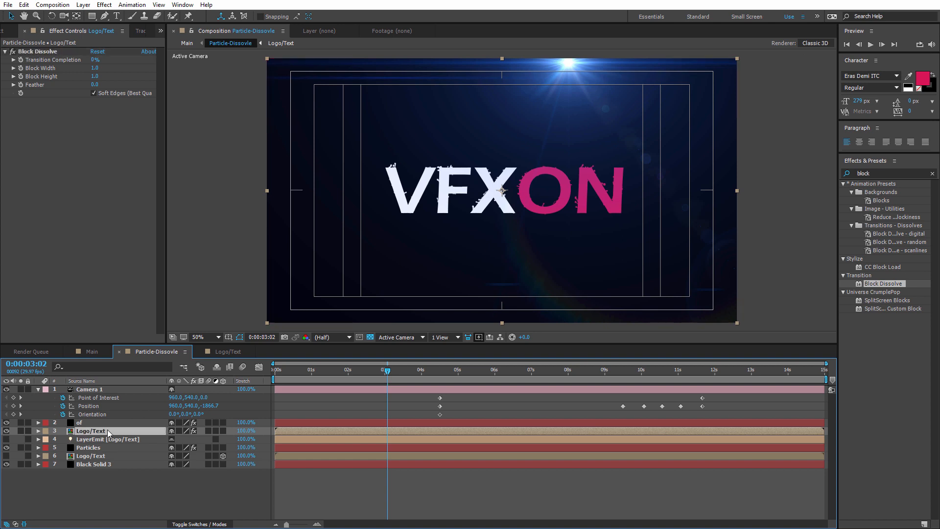
pyautogui.click(21, 60)
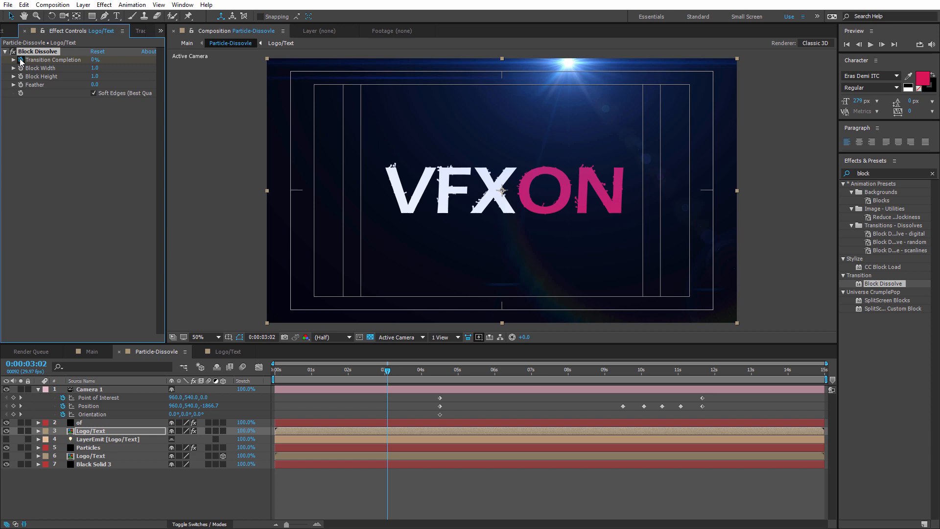
pyautogui.click(21, 60)
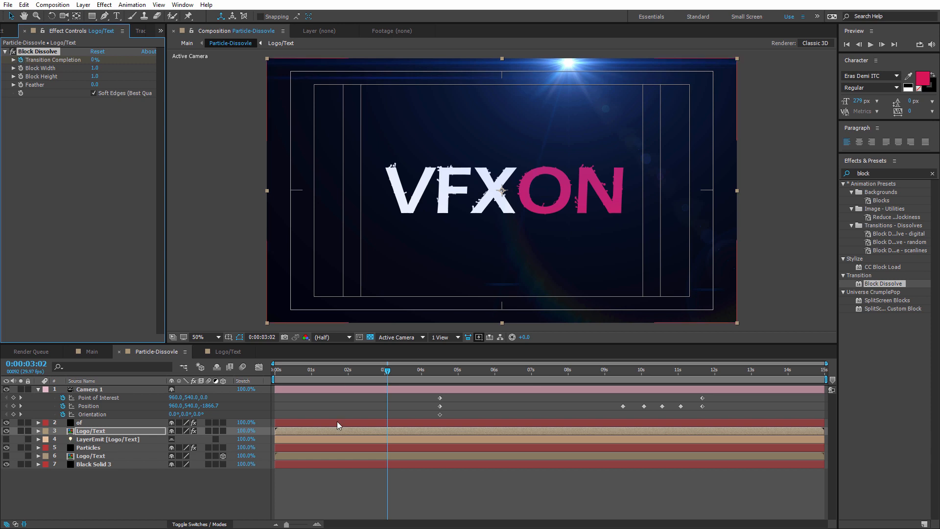
pyautogui.click(107, 427)
pyautogui.press('u')
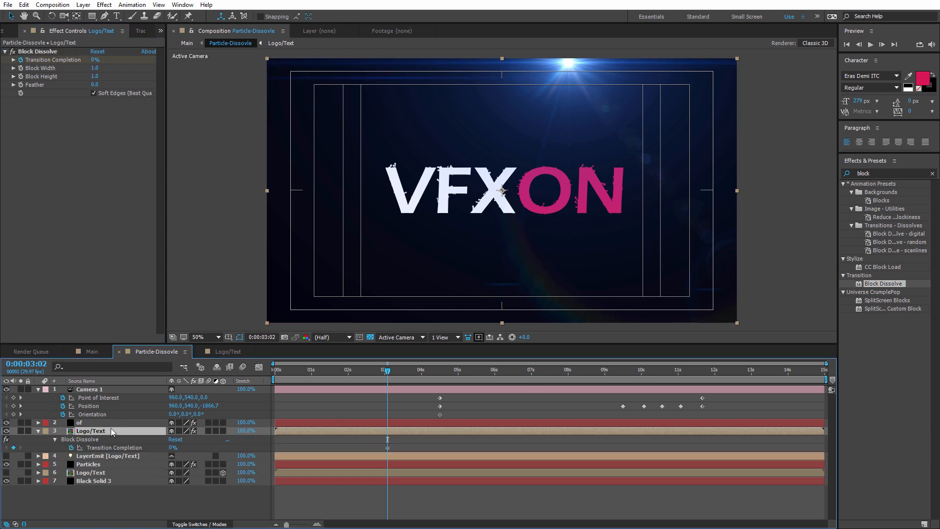
# - Keyframe the Logo/Text layer's Opacity at 100% on 0:00:03:12 and at 0% on 0:00:03:13
pyautogui.moveTo(387, 371); pyautogui.dragTo(400, 372)
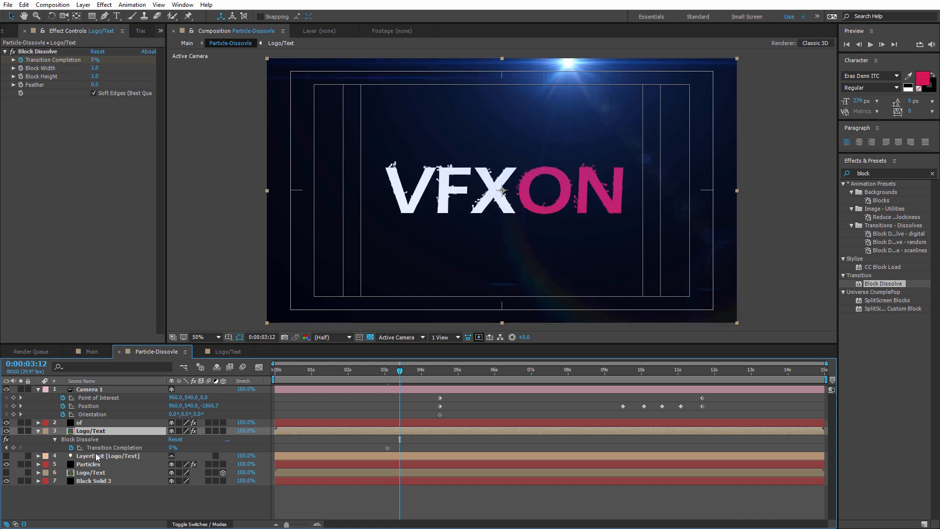
pyautogui.press('t')
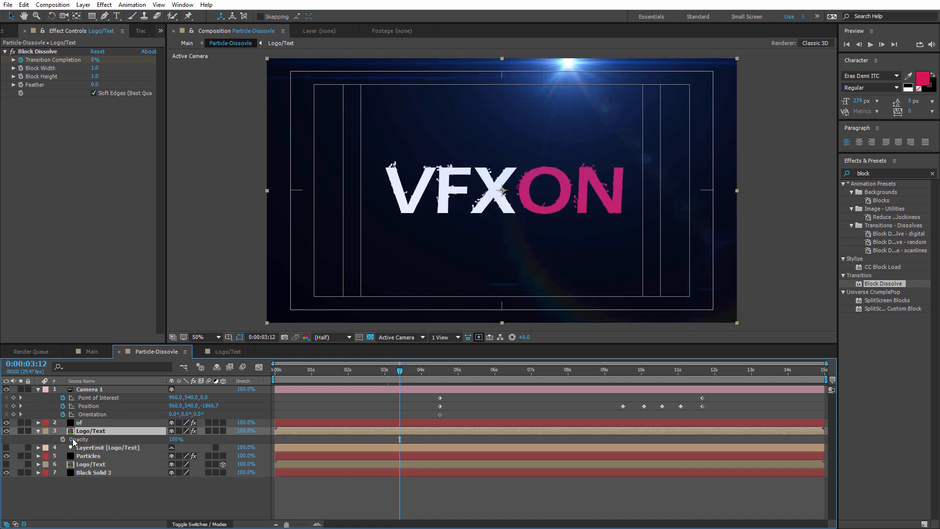
pyautogui.click(63, 439)
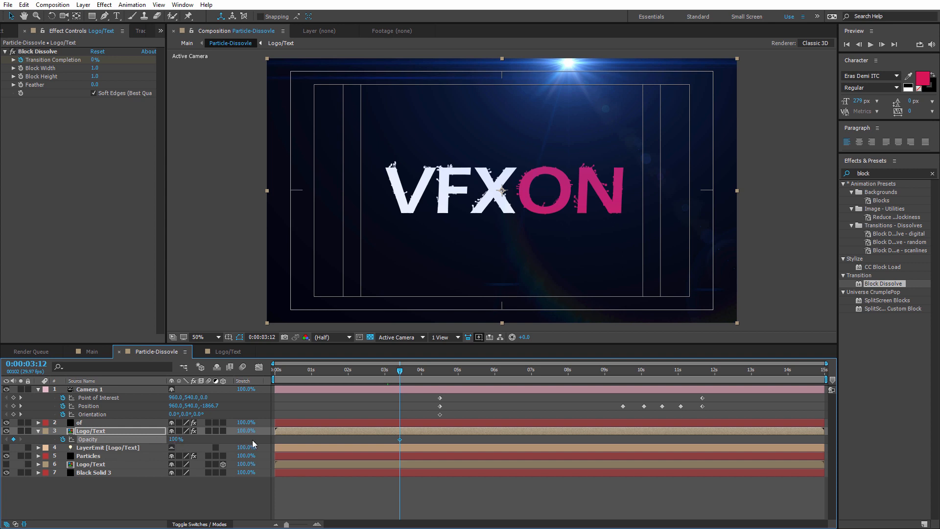
pyautogui.moveTo(175, 439); pyautogui.dragTo(68, 425)
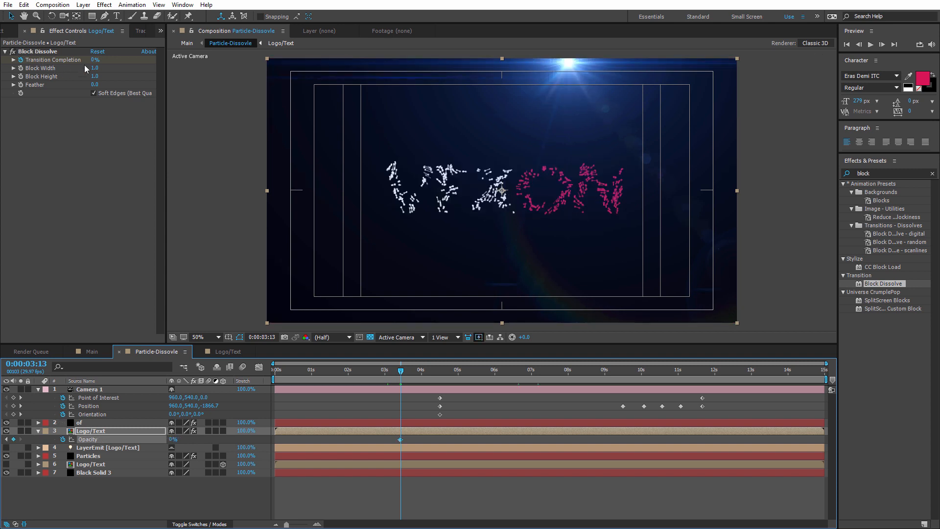
# - Set the Logo/Text layer's Block Dissolve Transition Completion to 100% at 0:00:03:13 and reveal the layer's keyframed properties
pyautogui.moveTo(94, 60); pyautogui.dragTo(147, 64)
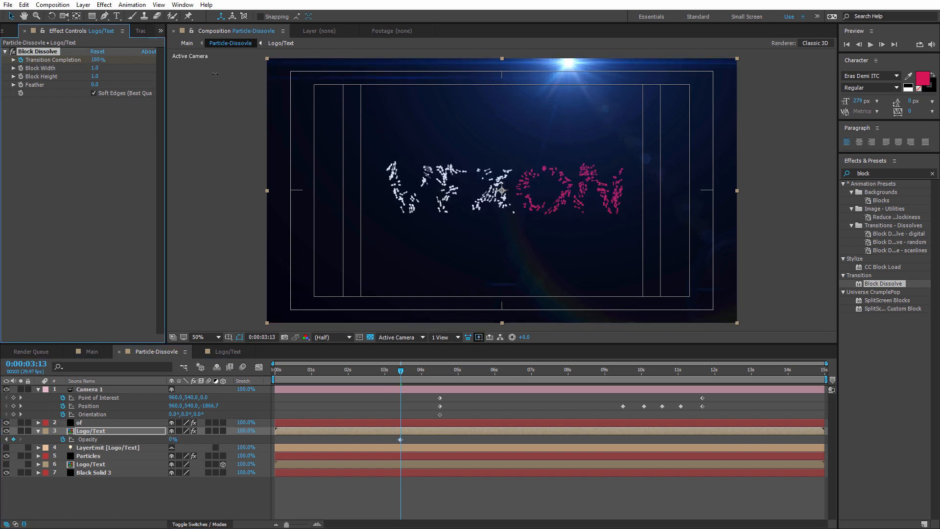
pyautogui.click(112, 431)
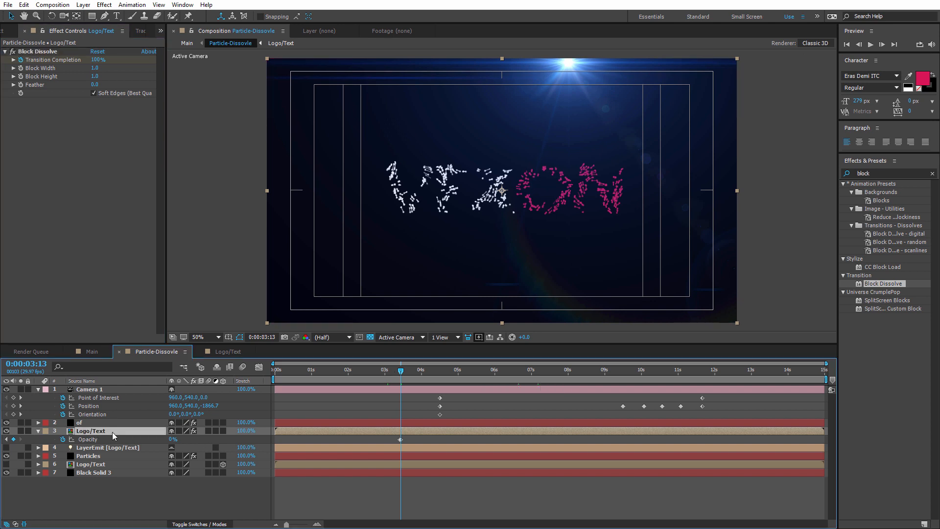
pyautogui.press('u')
# - Split the Logo/Text layer with Block Dissolve at 0:00:03:01, delete the earlier part and reveal the remaining part's keyframes
pyautogui.click(385, 371)
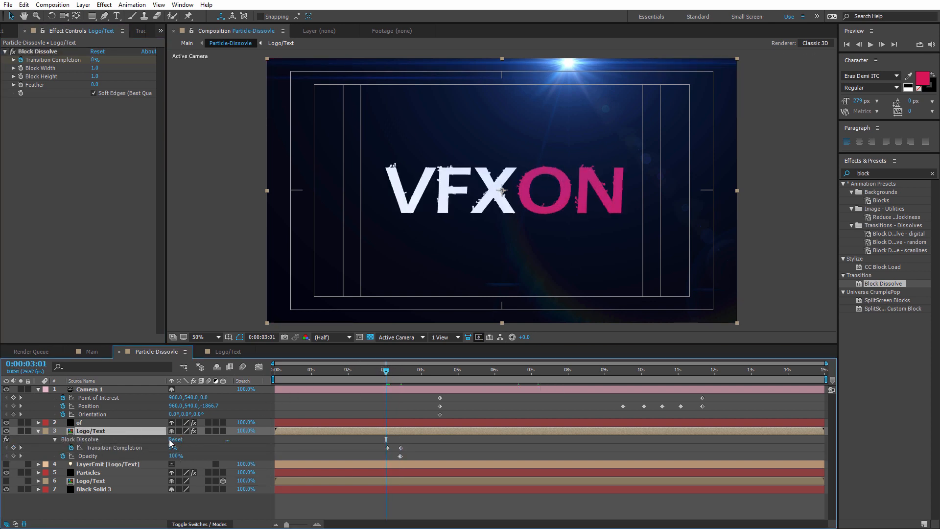
pyautogui.hotkey('ctrl', 'shift', 'd')
pyautogui.click(363, 438)
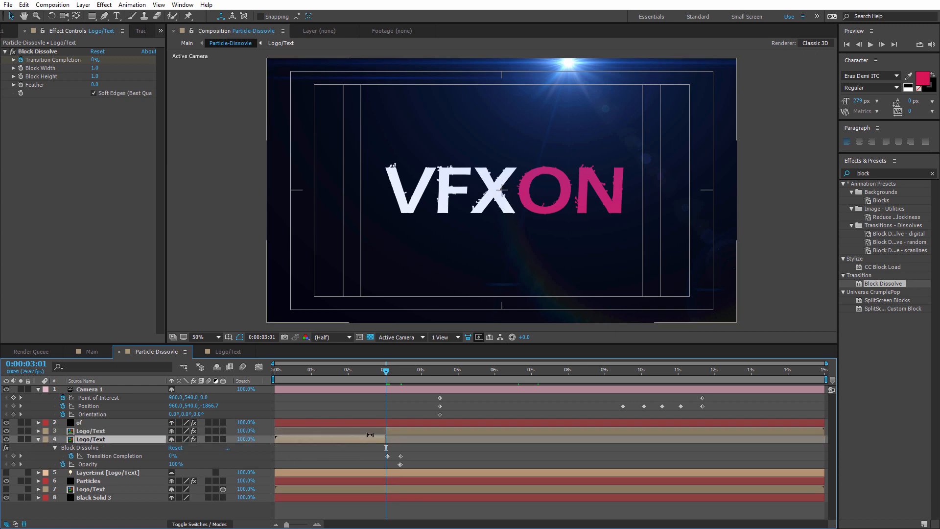
pyautogui.press('Delete')
pyautogui.click(410, 430)
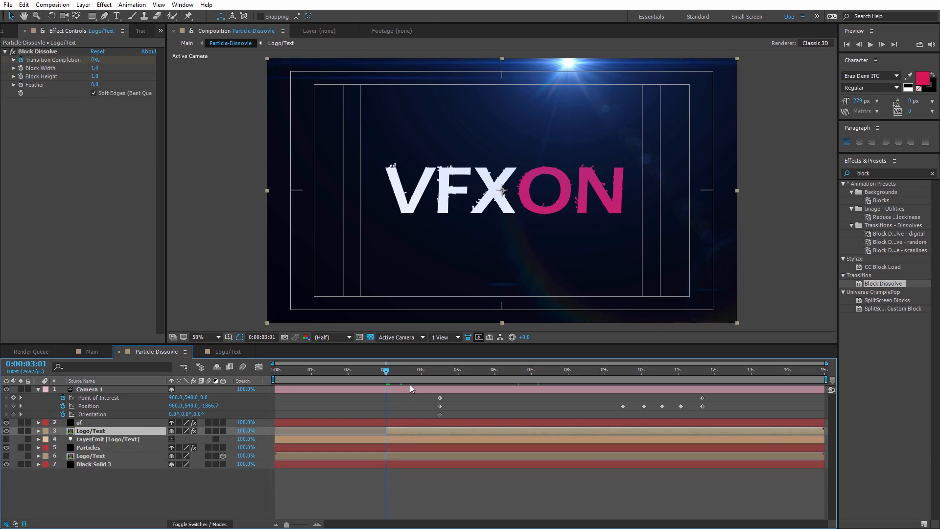
pyautogui.press('u')
# - Split the Logo/Text layer with Block Dissolve at 0:00:03:15 and delete the part after that time
pyautogui.moveTo(386, 372); pyautogui.dragTo(403, 372)
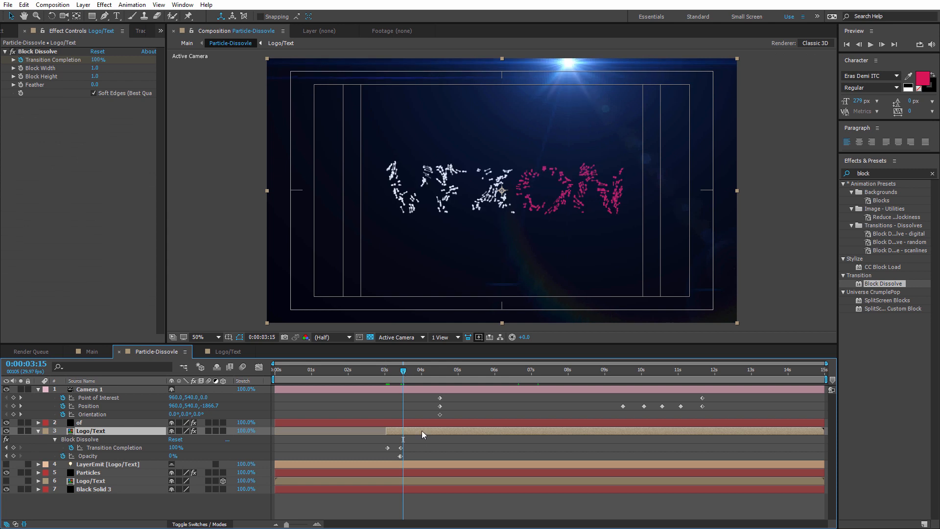
pyautogui.hotkey('ctrl', 'shift', 'd')
pyautogui.press('Delete')
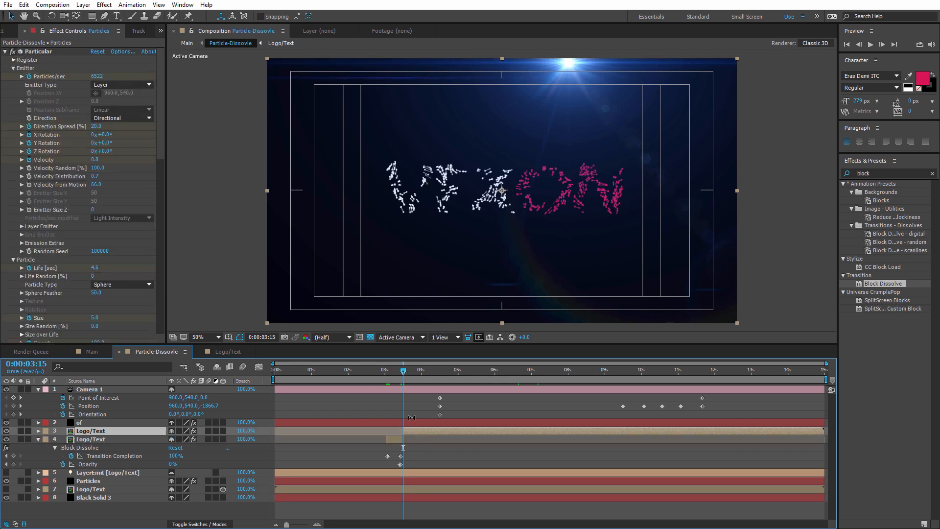
# - Examine the logo's block dissolve at 0:00:03:07 at 100% magnification
pyautogui.moveTo(402, 372); pyautogui.dragTo(393, 375)
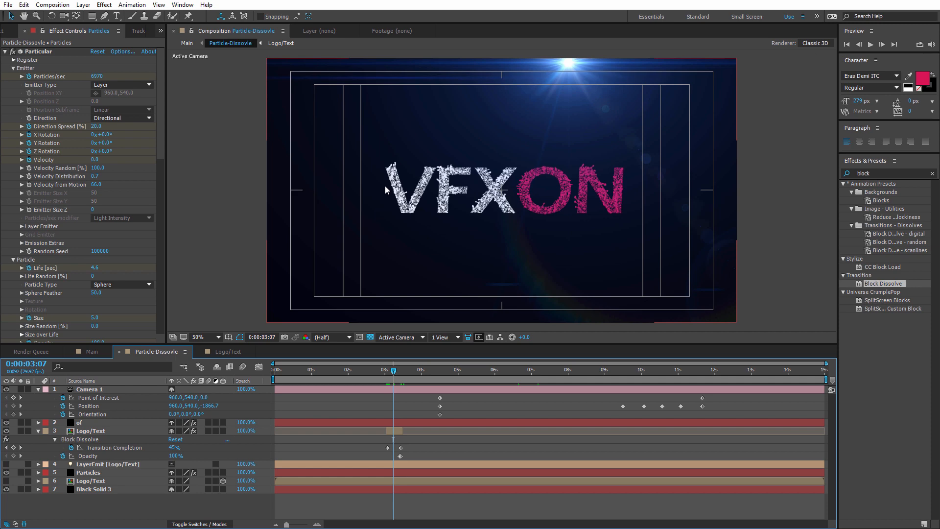
pyautogui.press('.')
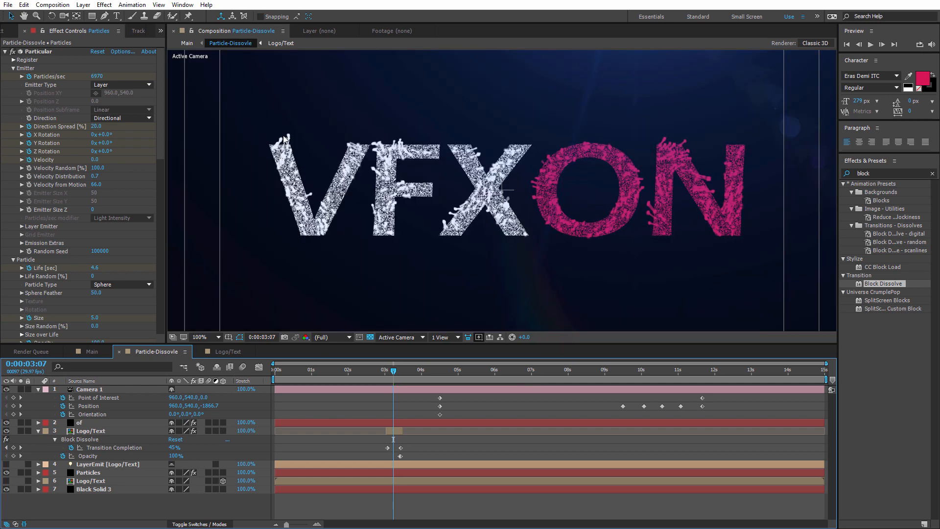
pyautogui.press(',')
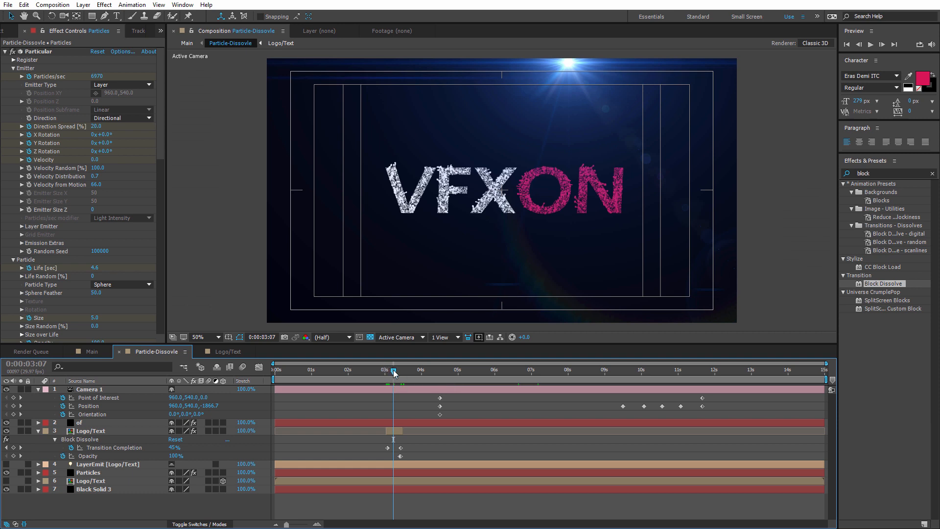
# - Keyframe the Particles layer's Opacity at 0% on 0:00:03:02
pyautogui.moveTo(394, 374); pyautogui.dragTo(387, 375)
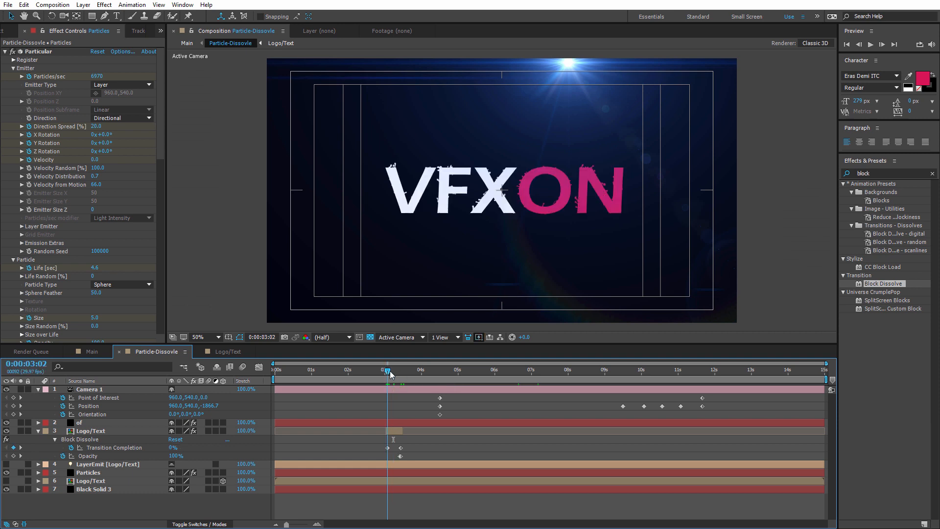
pyautogui.click(97, 474)
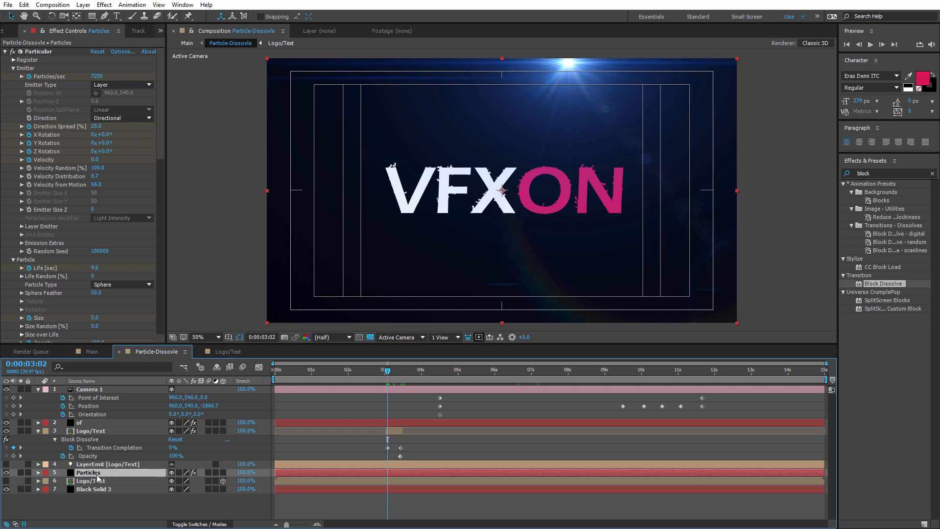
pyautogui.press('t')
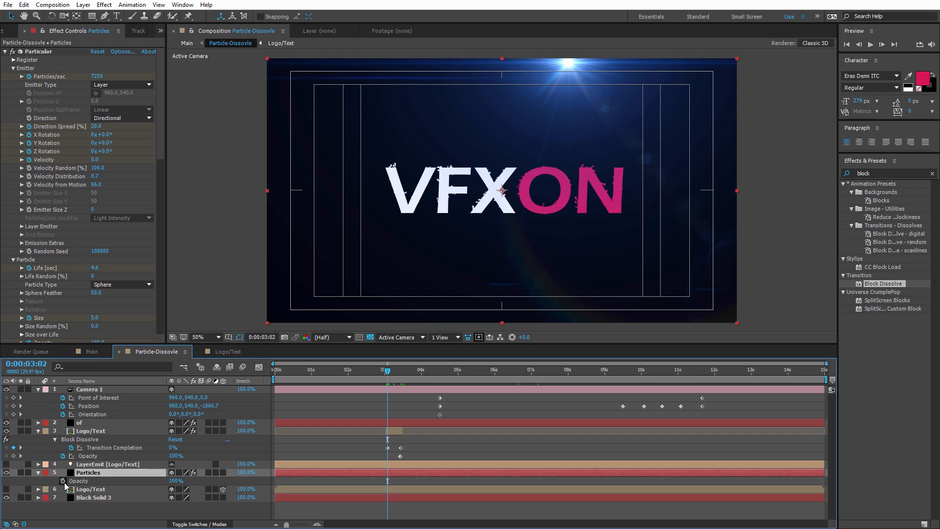
pyautogui.click(63, 480)
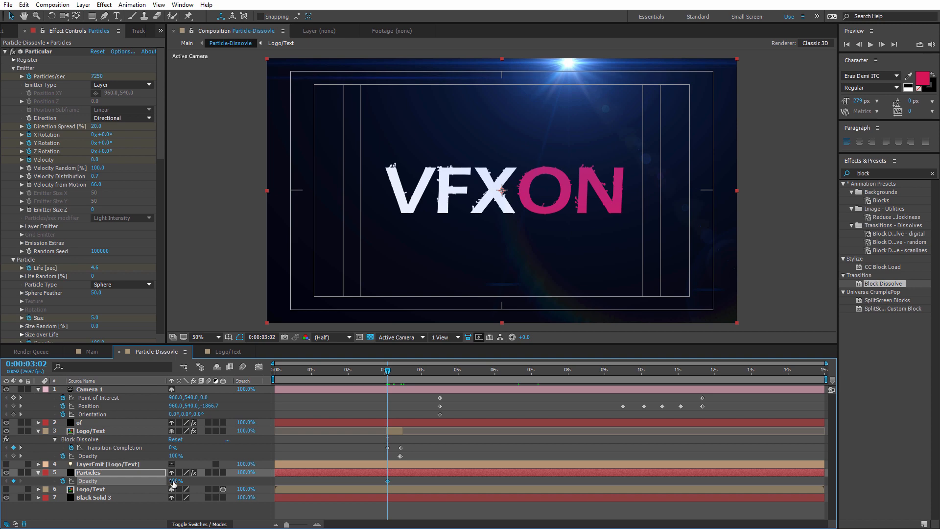
pyautogui.moveTo(174, 483); pyautogui.dragTo(13, 487)
# - Keyframe the Particles layer's Opacity at 100% on 0:00:03:07, shift that keyframe to about 0:00:03:10 and check the fade
pyautogui.moveTo(387, 374); pyautogui.dragTo(395, 373)
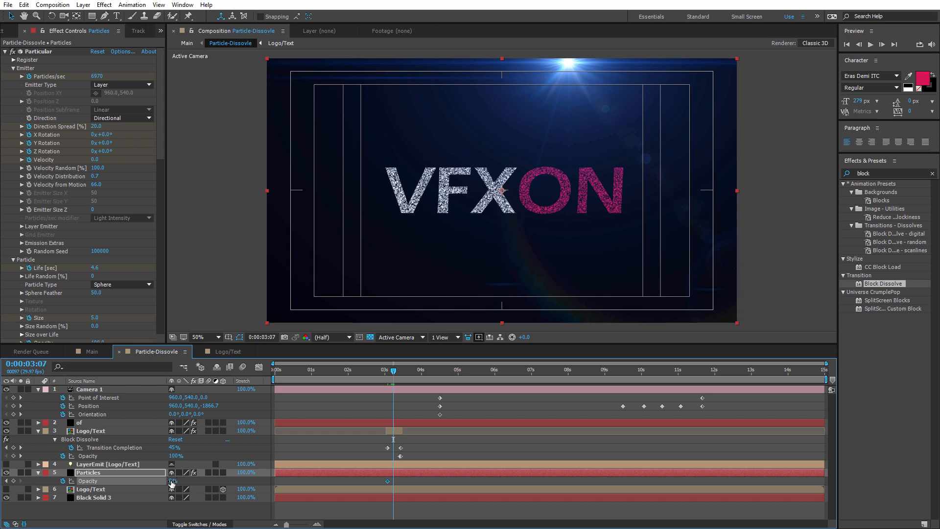
pyautogui.moveTo(173, 481); pyautogui.dragTo(314, 459)
pyautogui.moveTo(394, 371); pyautogui.dragTo(399, 370)
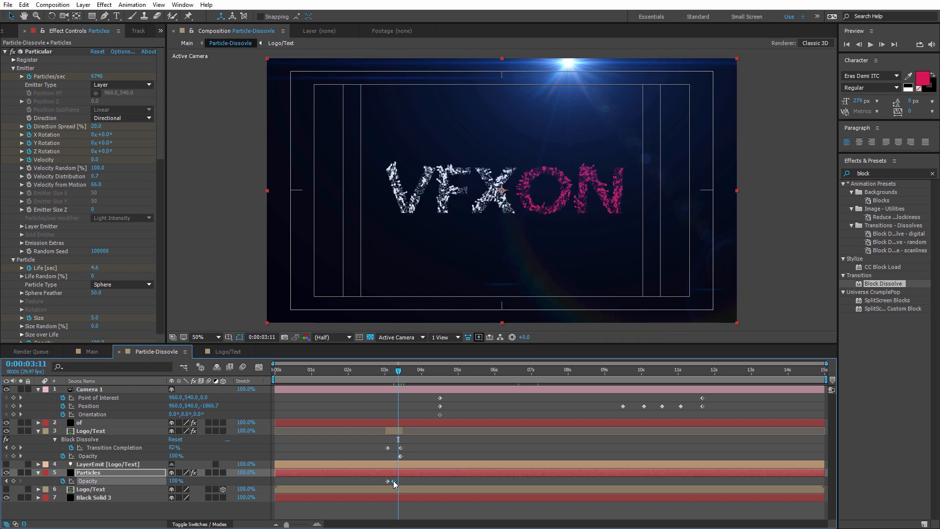
pyautogui.moveTo(393, 481); pyautogui.dragTo(397, 481)
pyautogui.moveTo(399, 372); pyautogui.dragTo(388, 372)
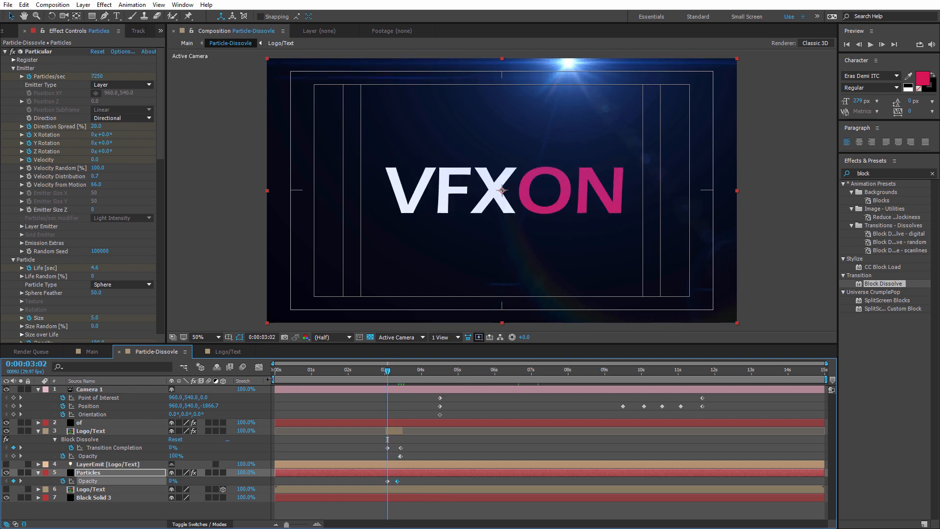
# - Check the Main composition at 0:00:02:29, and extend the Block Dissolve Logo/Text layer's start back to the beginning of Particle-Dissovle
pyautogui.click(92, 351)
pyautogui.click(471, 370)
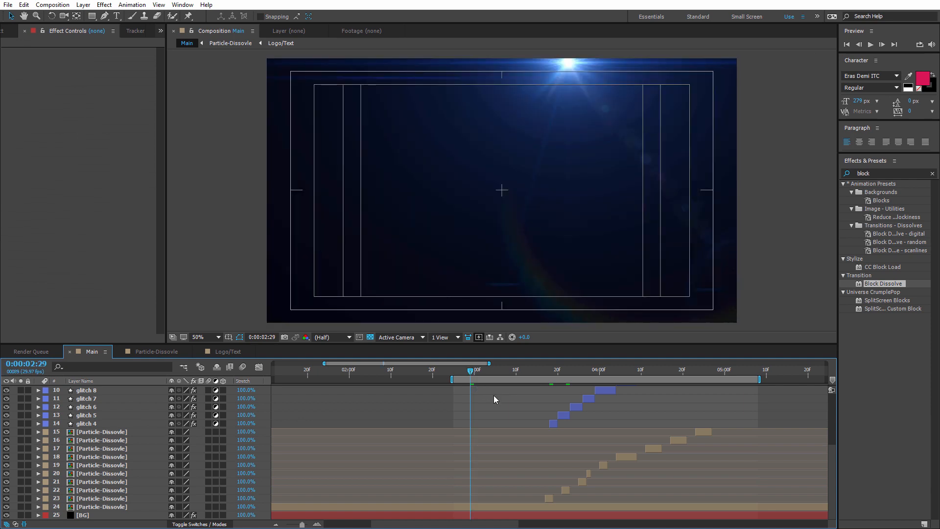
pyautogui.click(169, 349)
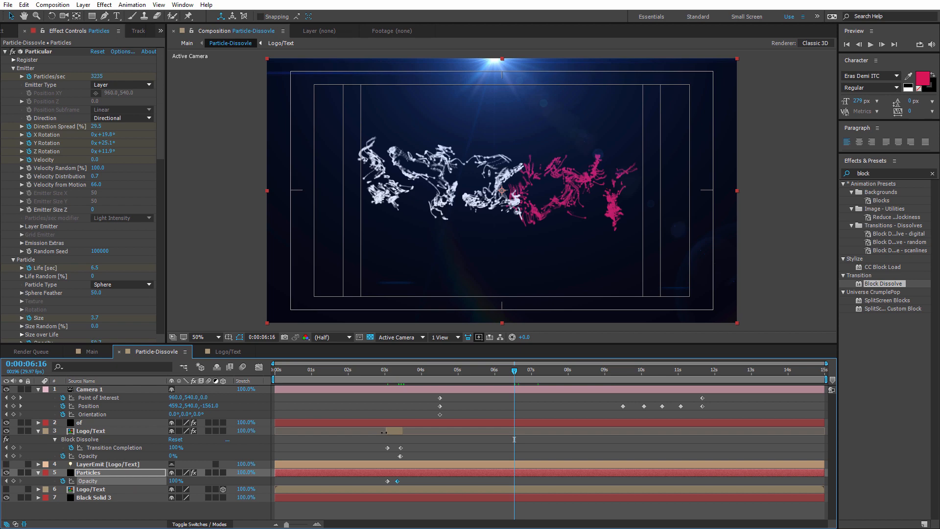
pyautogui.moveTo(384, 432); pyautogui.dragTo(259, 431)
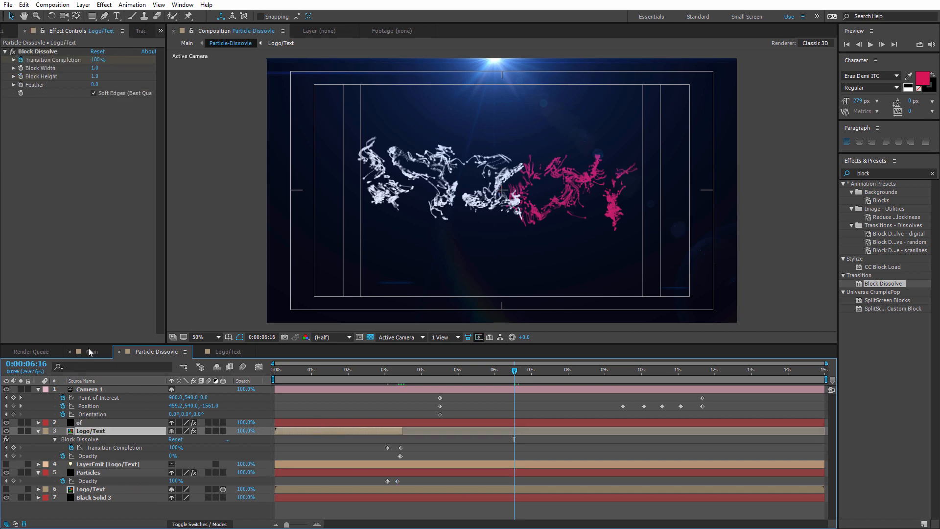
# - Preview the logo dissolve and glitches in the Main composition
pyautogui.click(89, 350)
pyautogui.press('space')
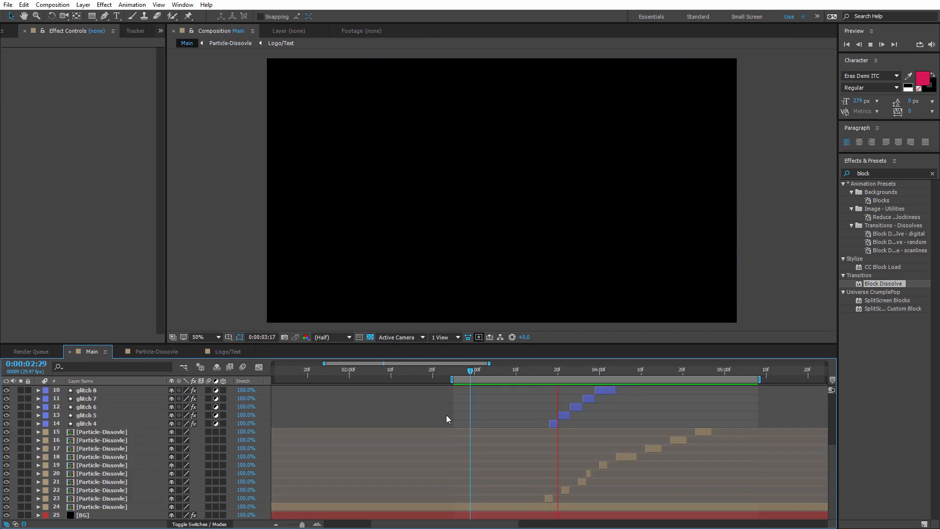
pyautogui.press('space')
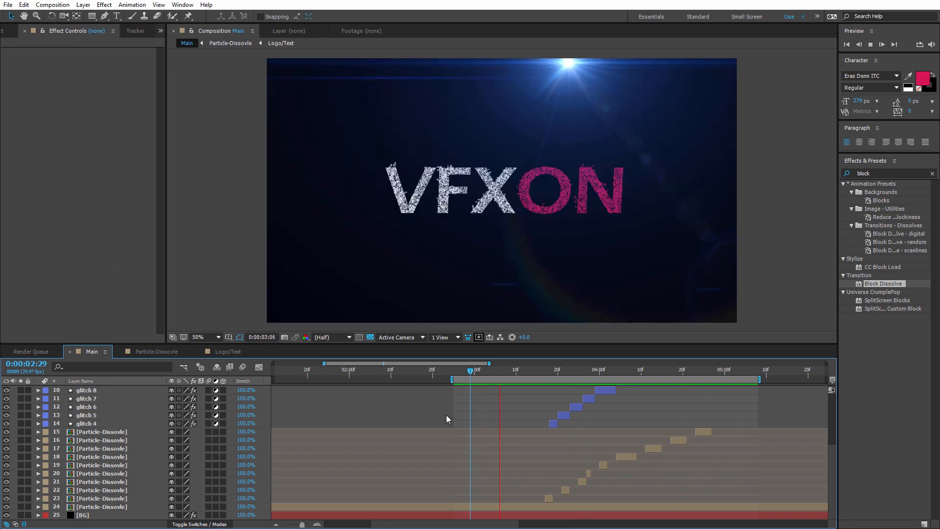
# - Move the first Transition Completion keyframe of the Logo/Text layer's Block Dissolve to about 0:00:02:22, and check the animation in Main
pyautogui.moveTo(472, 370); pyautogui.dragTo(511, 375)
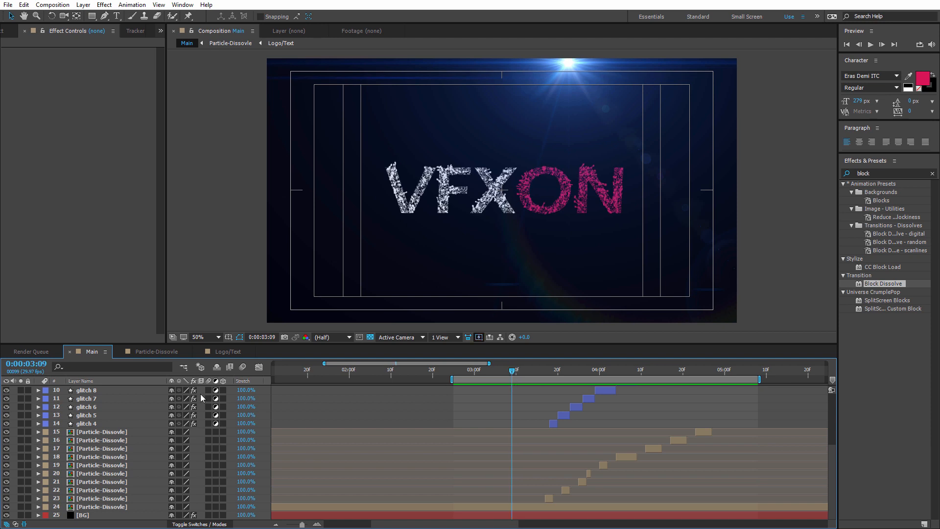
pyautogui.click(169, 353)
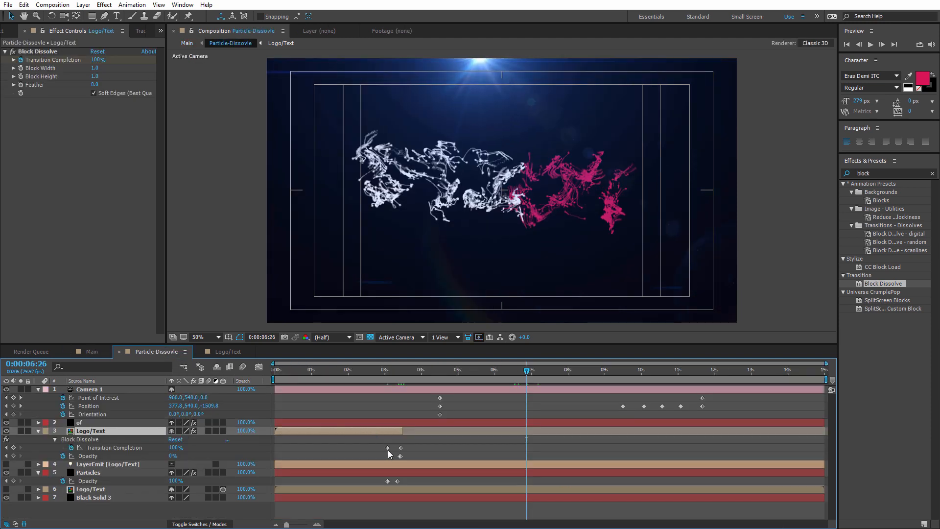
pyautogui.moveTo(387, 447); pyautogui.dragTo(375, 447)
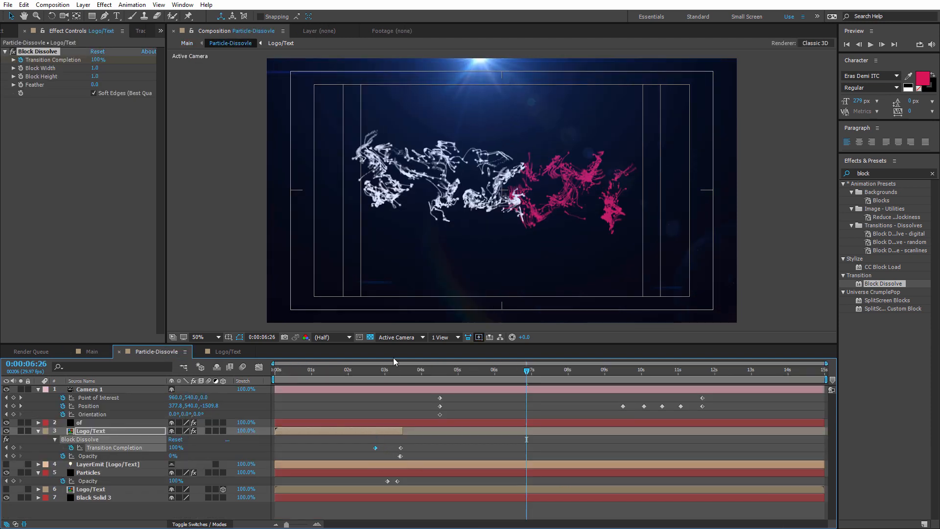
pyautogui.click(381, 370)
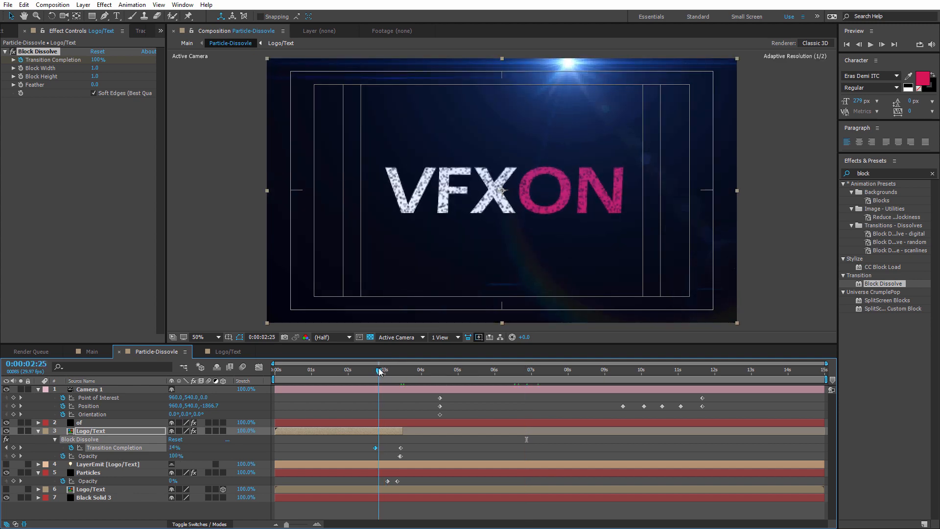
pyautogui.click(92, 352)
pyautogui.press('space')
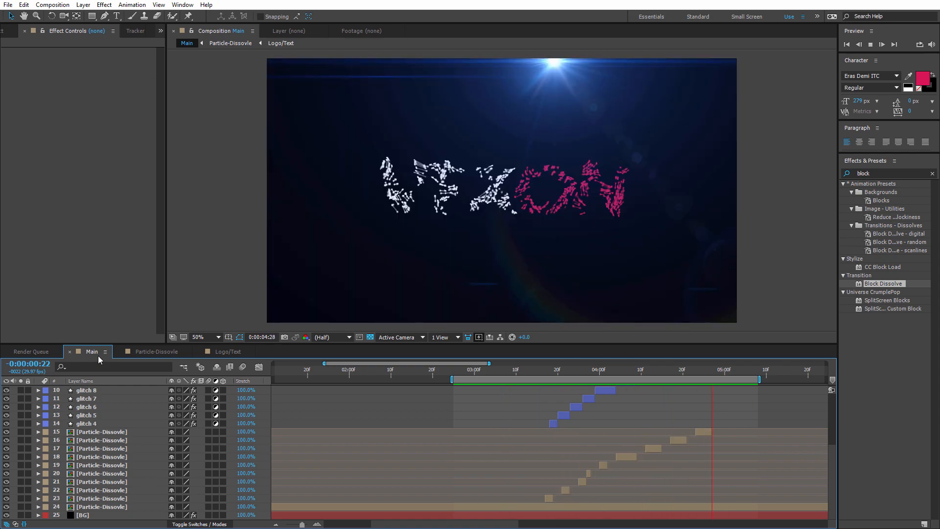
pyautogui.press('space')
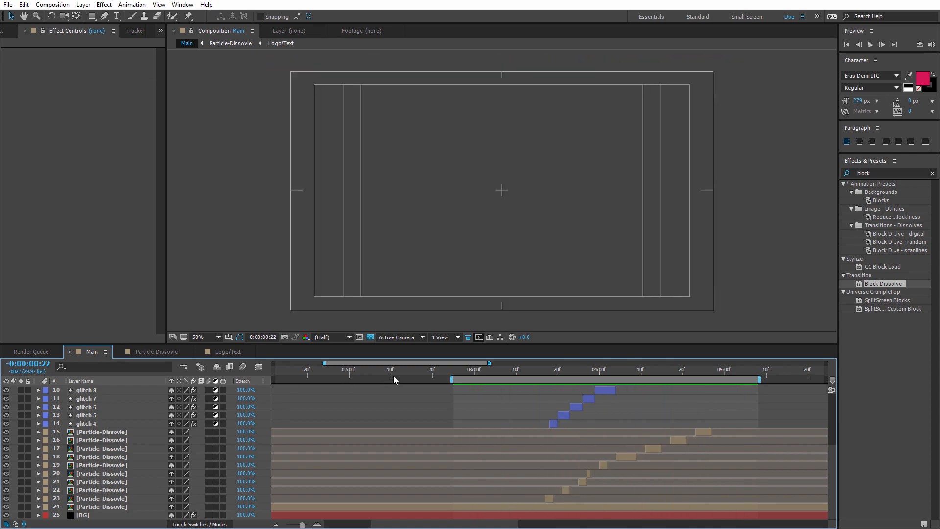
pyautogui.moveTo(454, 377); pyautogui.dragTo(432, 379)
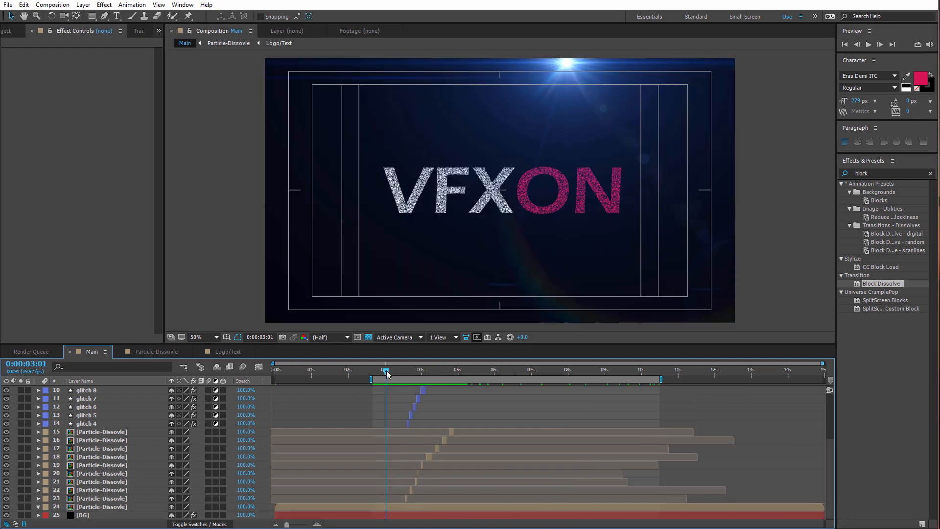
pyautogui.moveTo(386, 371); pyautogui.dragTo(372, 372)
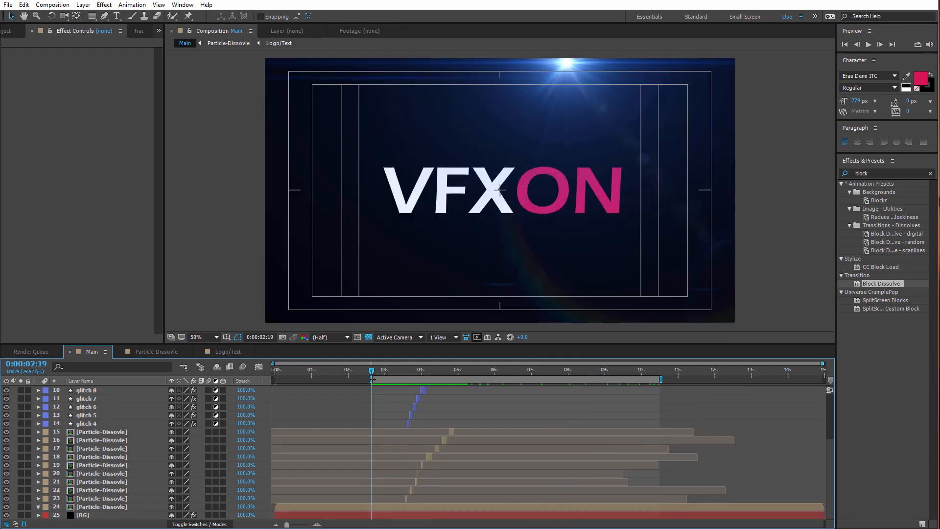
pyautogui.moveTo(373, 371); pyautogui.dragTo(659, 372)
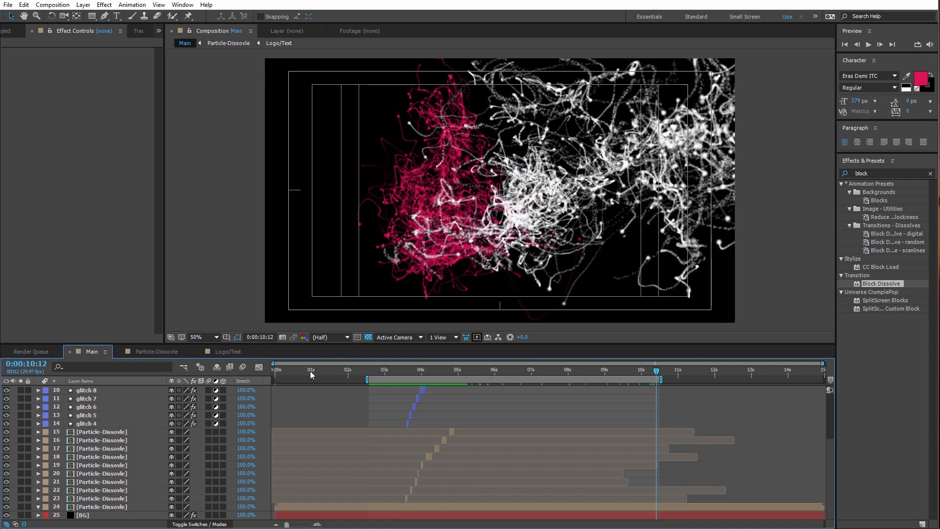
# - Create a new composition from the Main composition and name it Render
pyautogui.click(7, 31)
pyautogui.click(48, 128)
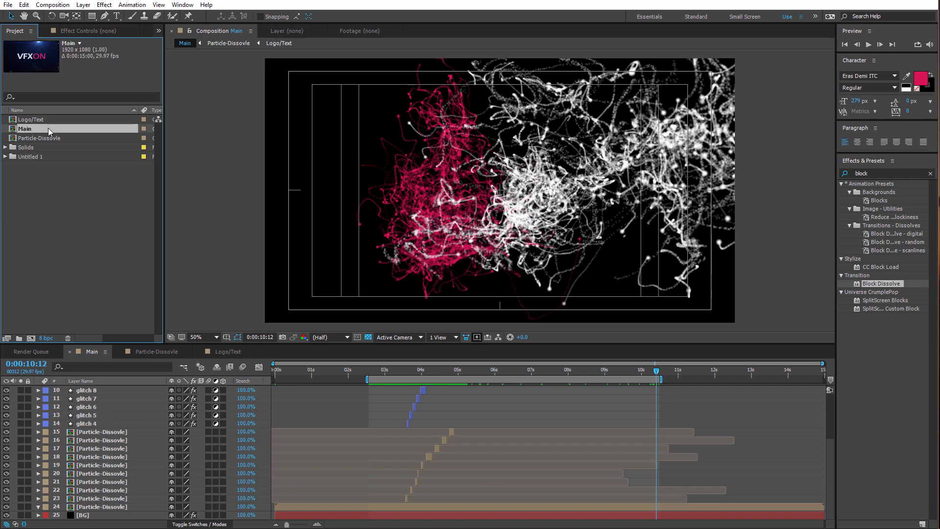
pyautogui.moveTo(37, 129); pyautogui.dragTo(31, 339)
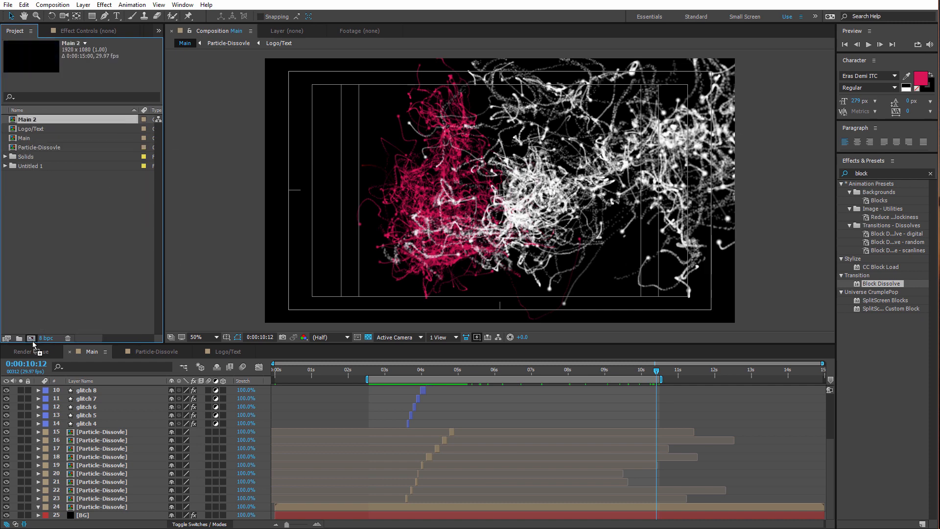
pyautogui.rightClick(33, 133)
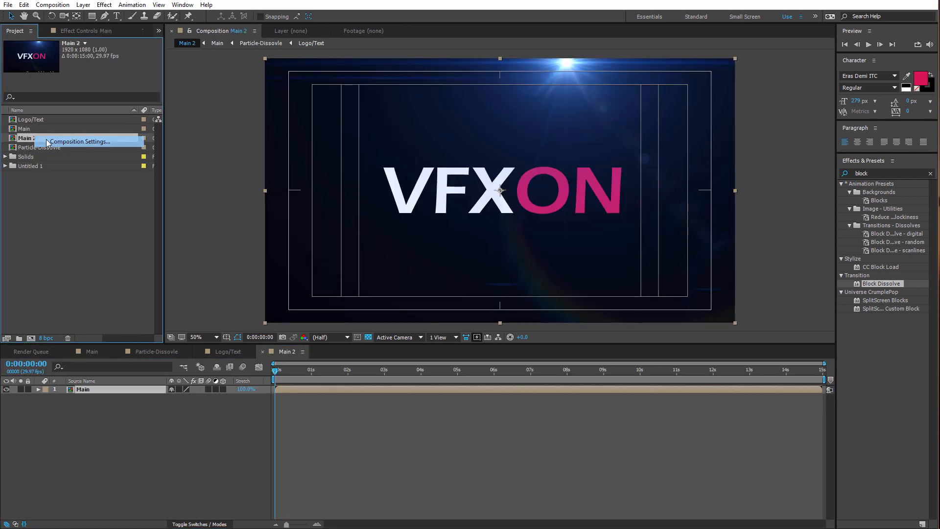
pyautogui.click(73, 139)
pyautogui.write('Render')
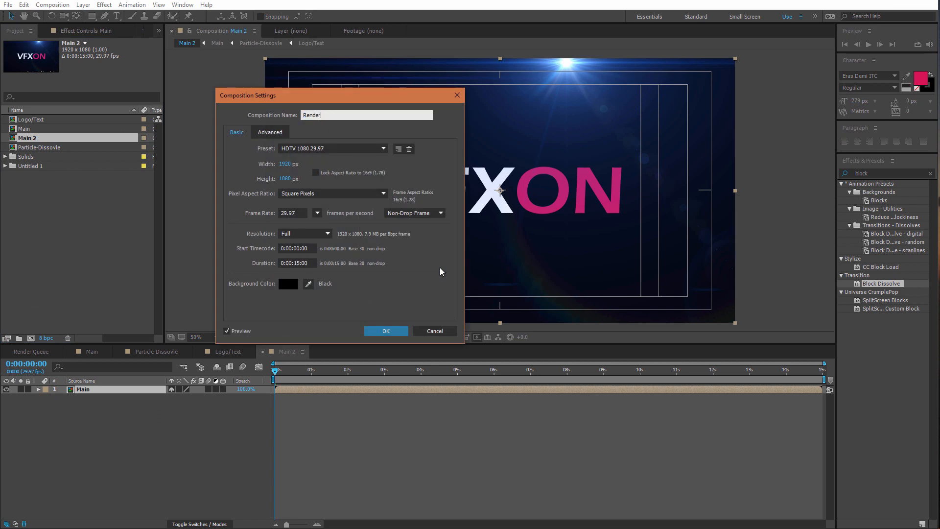
pyautogui.press('Return')
# - Add an adjustment layer above the Main layer in the Render composition
pyautogui.rightClick(84, 450)
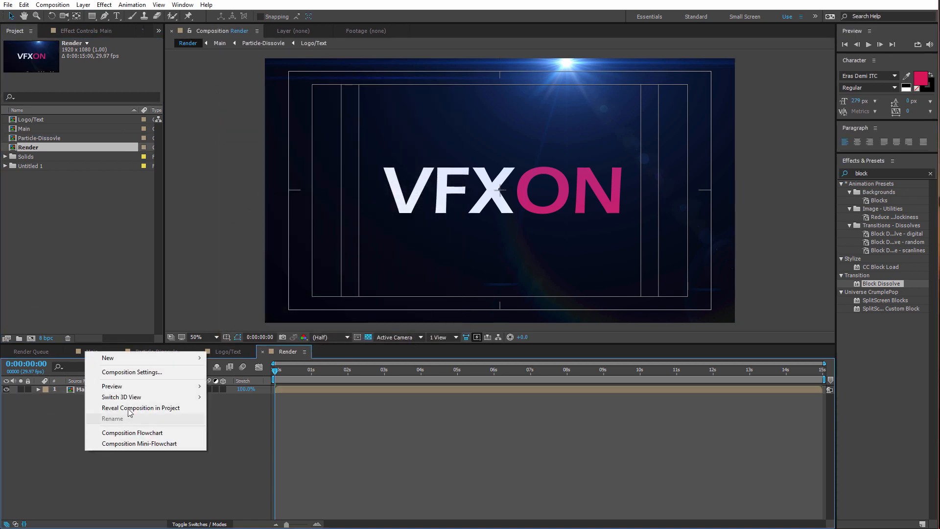
pyautogui.moveTo(128, 358)
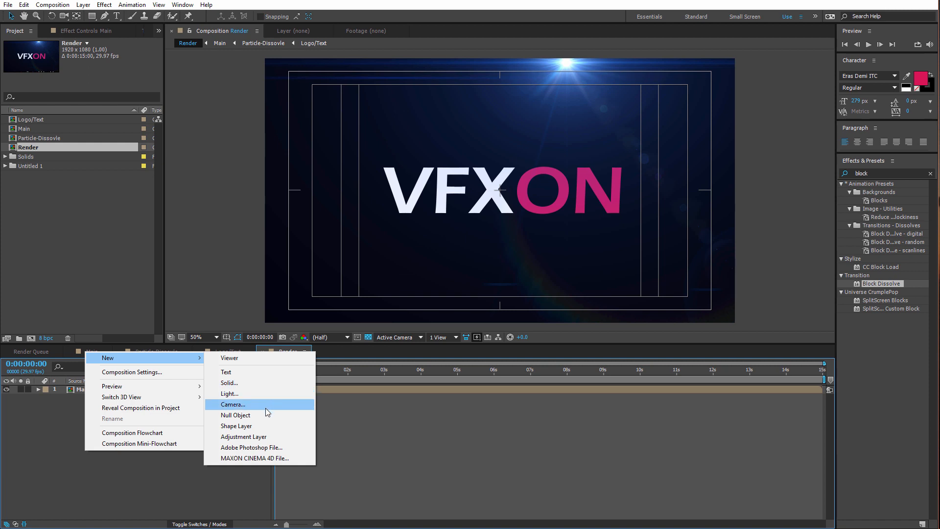
pyautogui.click(255, 436)
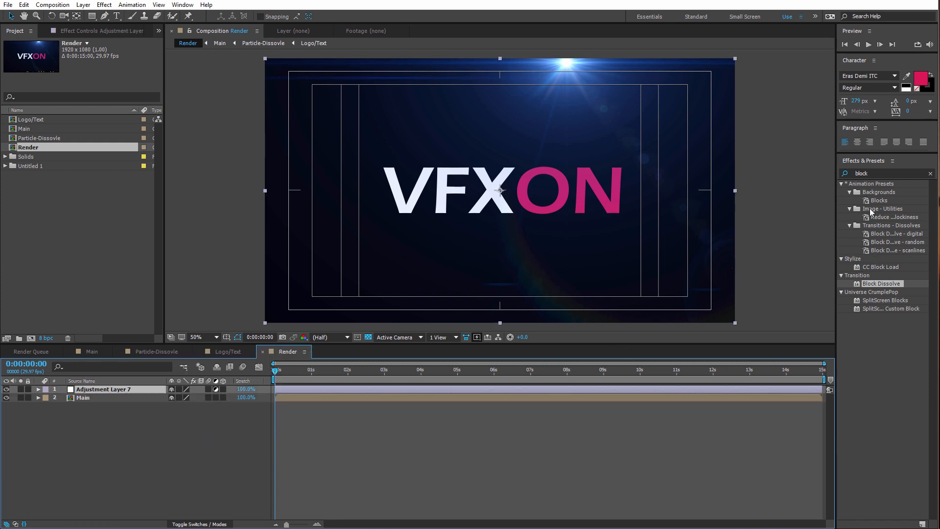
# - Apply the Curves, Hue/Saturation and Levels color correction effects to the adjustment layer
pyautogui.click(930, 174)
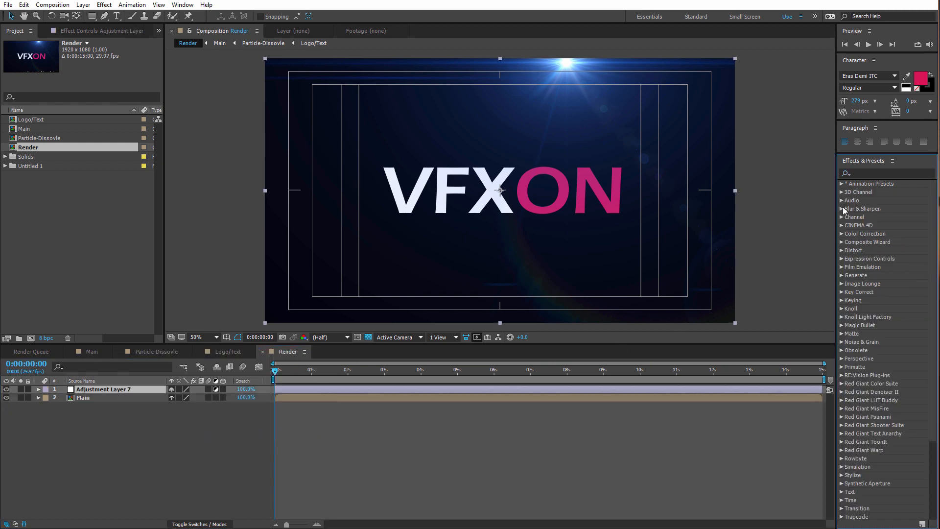
pyautogui.click(842, 233)
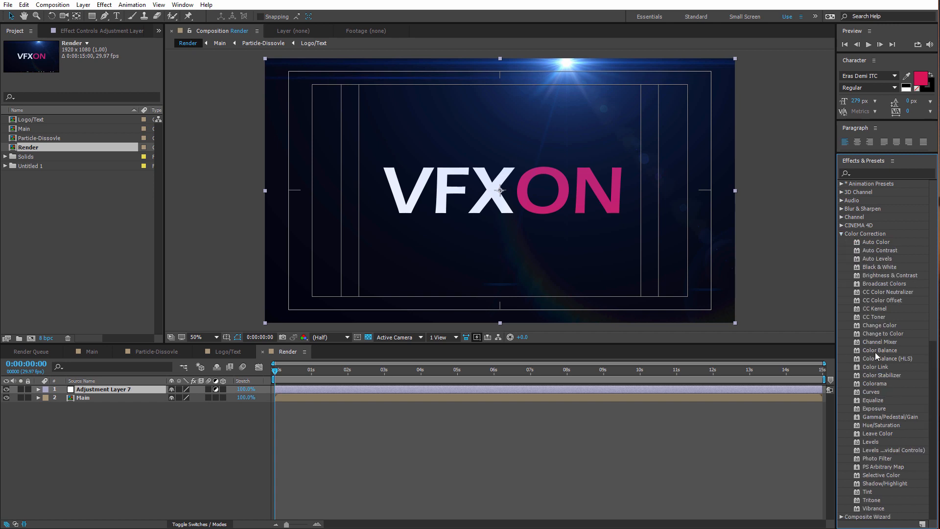
pyautogui.click(876, 393)
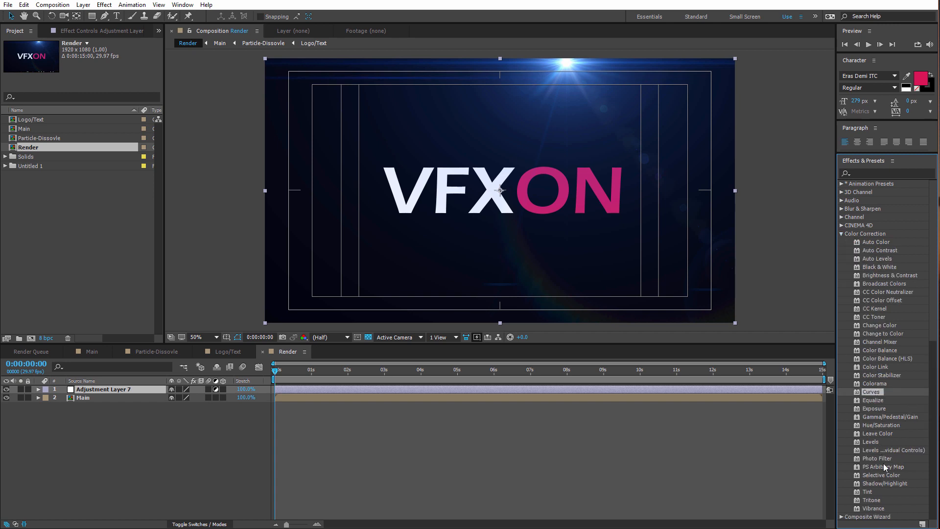
pyautogui.click(881, 426)
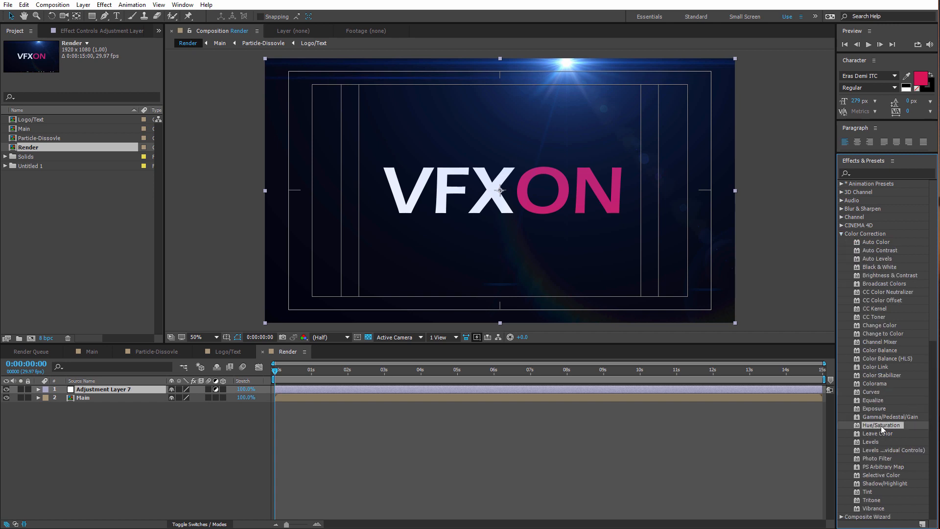
pyautogui.keyDown('ctrl'); pyautogui.click(875, 393); pyautogui.keyUp('ctrl')
pyautogui.keyDown('ctrl'); pyautogui.click(873, 442); pyautogui.keyUp('ctrl')
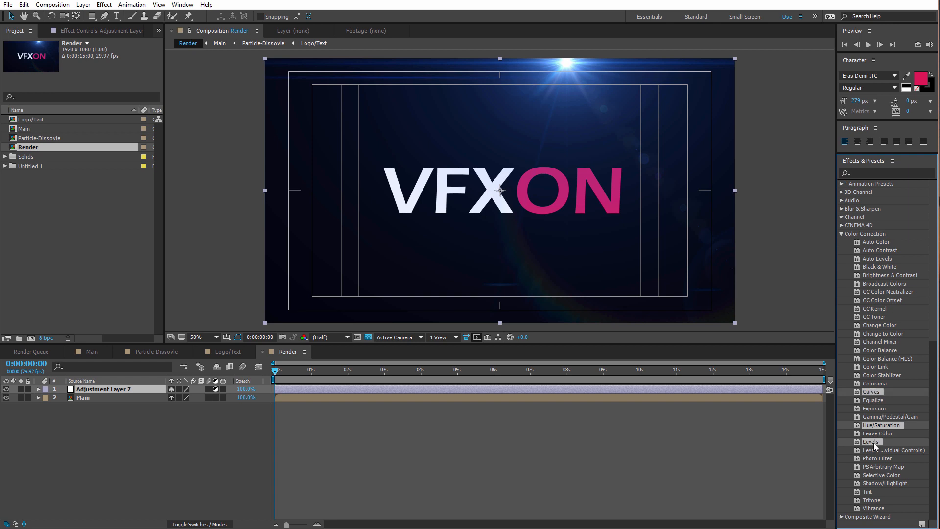
pyautogui.moveTo(874, 447); pyautogui.dragTo(118, 389)
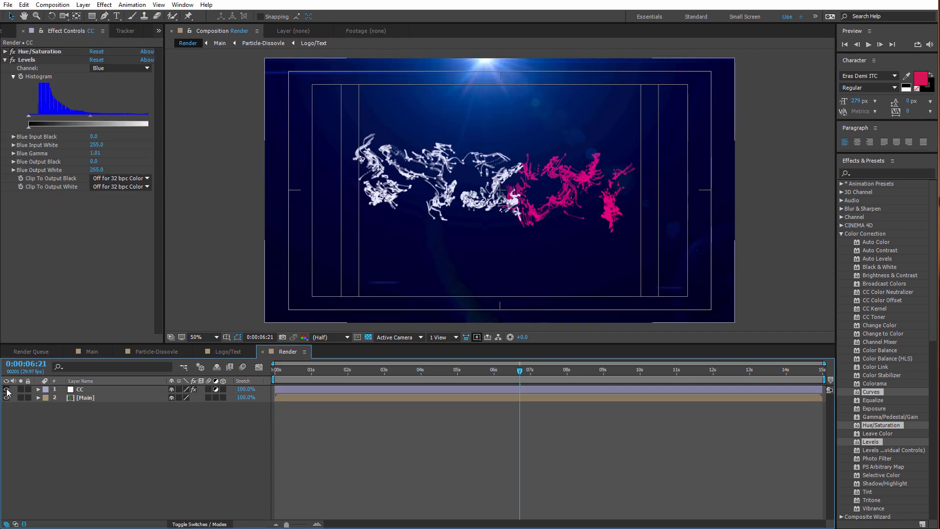
# - Compare the image with and without the CC adjustment layer at 0:00:06:21 and 0:00:03:27
pyautogui.click(6, 389)
pyautogui.click(6, 389)
pyautogui.click(6, 389)
pyautogui.click(7, 389)
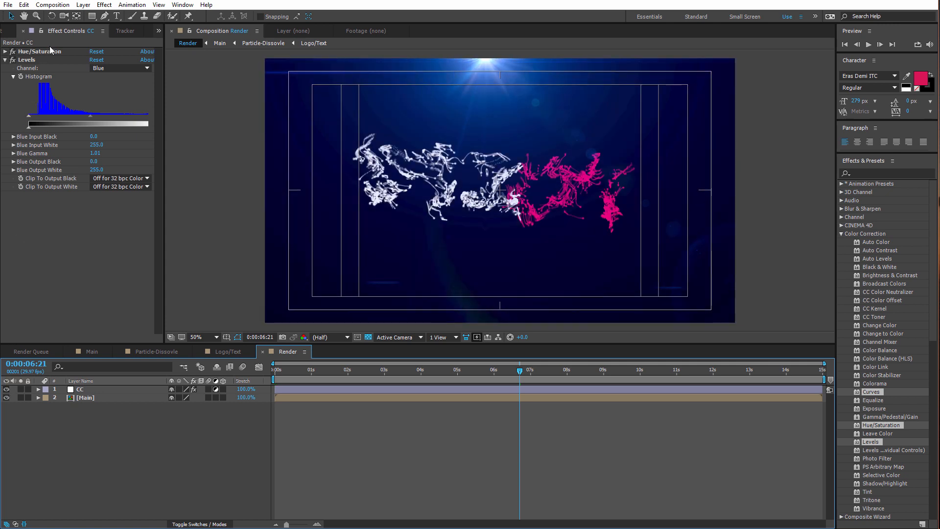
pyautogui.click(7, 389)
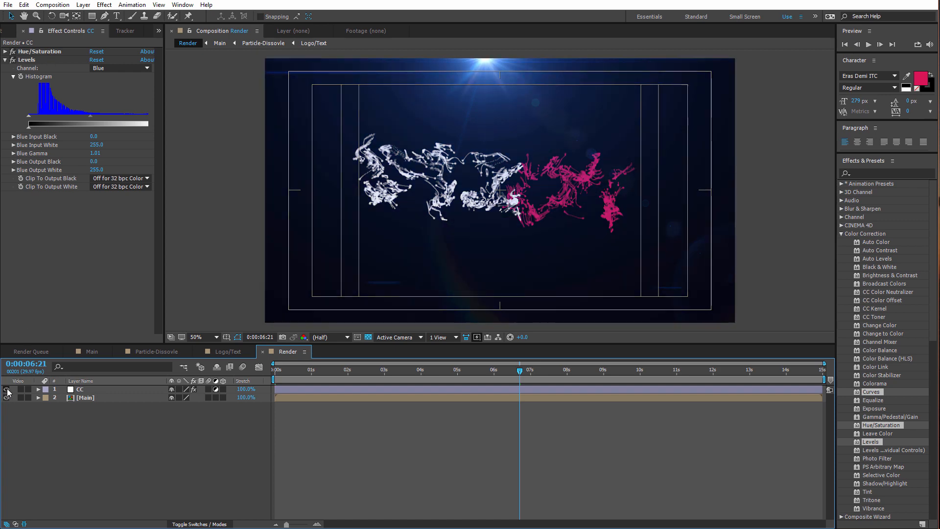
pyautogui.click(7, 389)
pyautogui.click(416, 371)
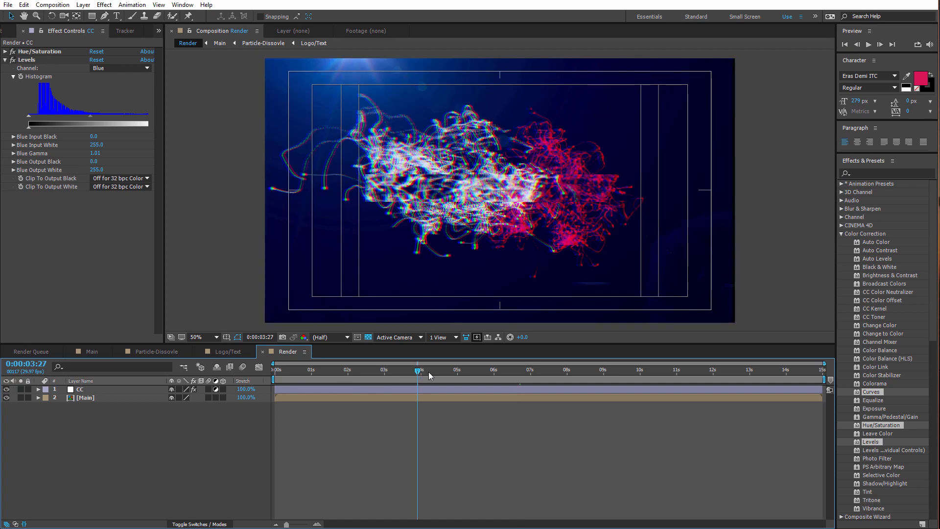
pyautogui.click(6, 389)
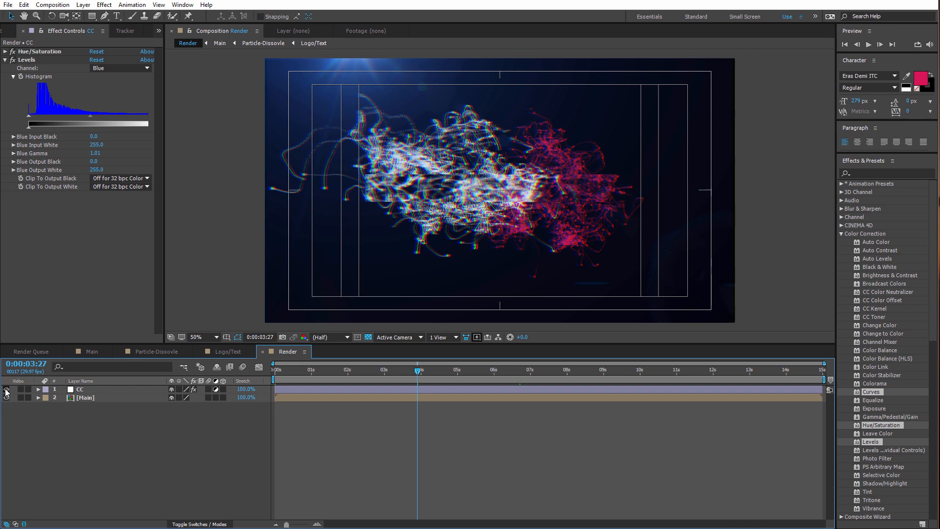
pyautogui.click(6, 389)
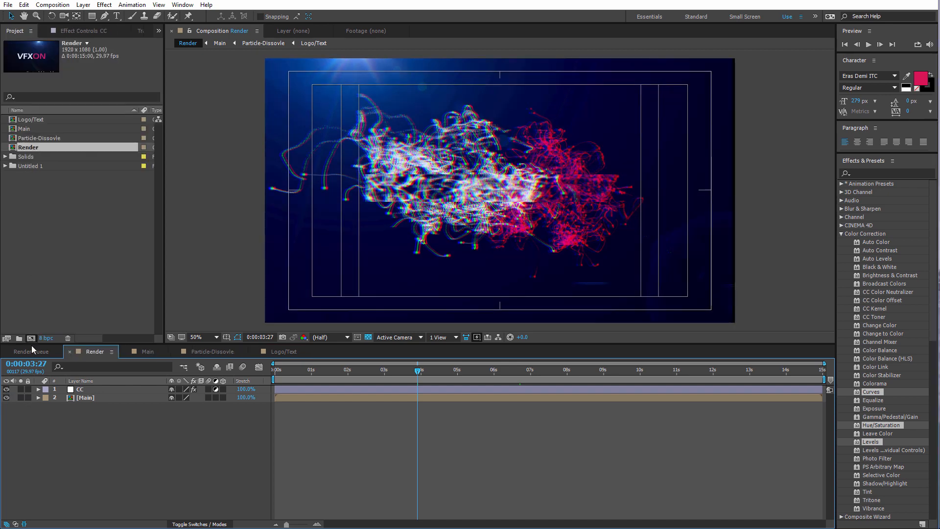
# - Add the Render composition to the render queue
pyautogui.click(34, 351)
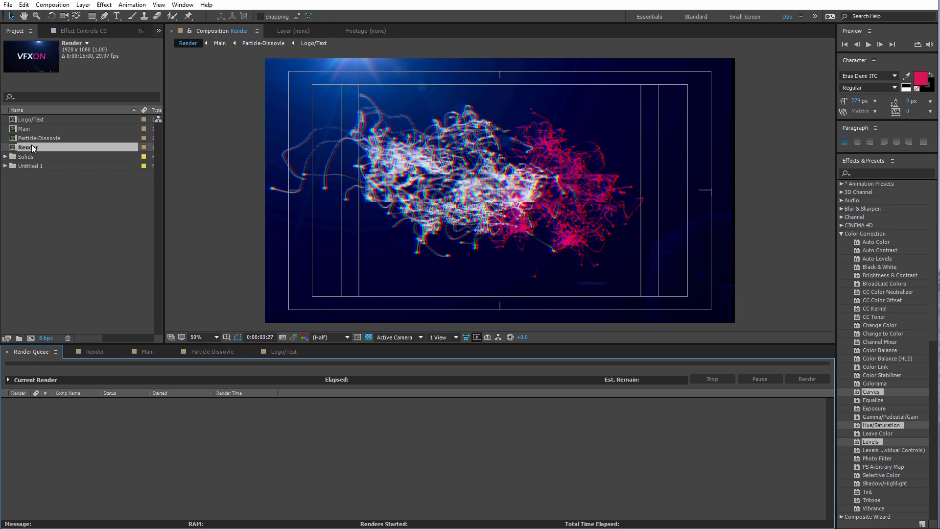
pyautogui.moveTo(32, 149); pyautogui.dragTo(195, 434)
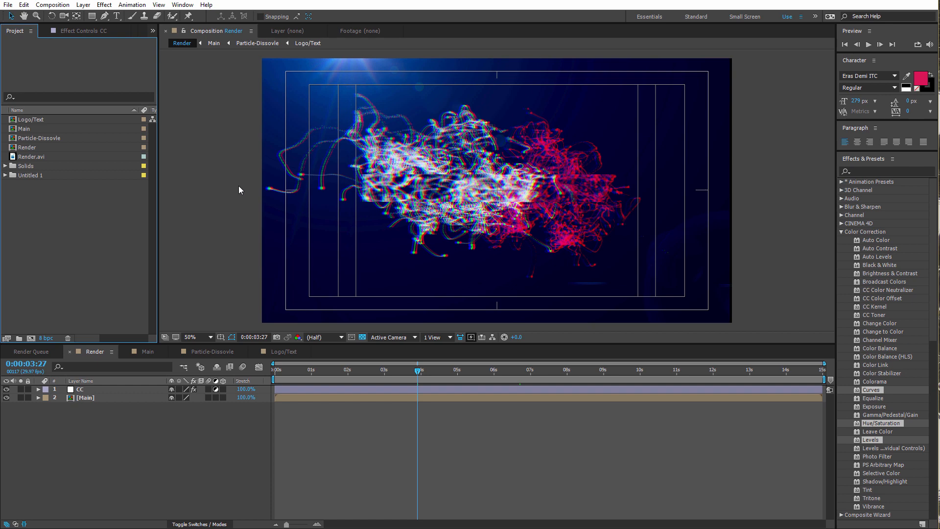
# - Create a new composition from Render.avi and time-reverse its footage layer, checking the motion up to 0:00:04:05
pyautogui.click(36, 156)
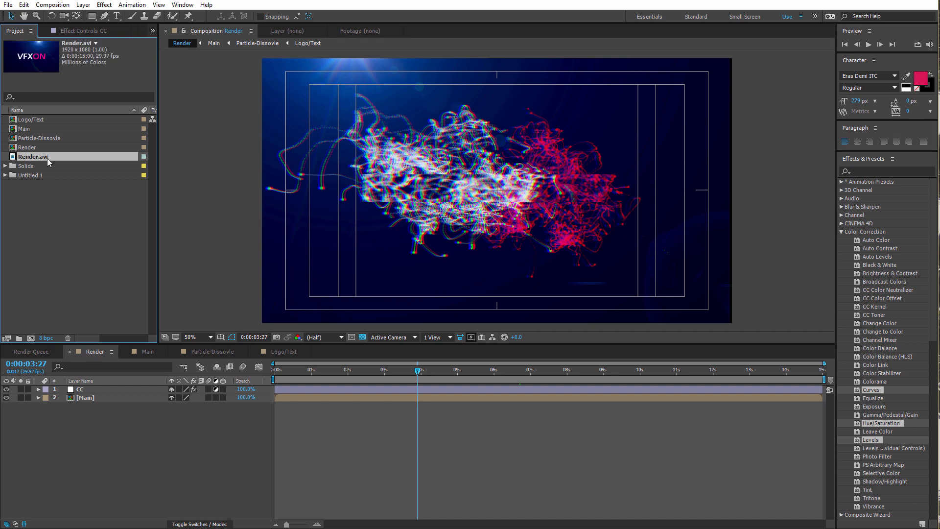
pyautogui.moveTo(33, 155); pyautogui.dragTo(31, 337)
pyautogui.rightClick(353, 389)
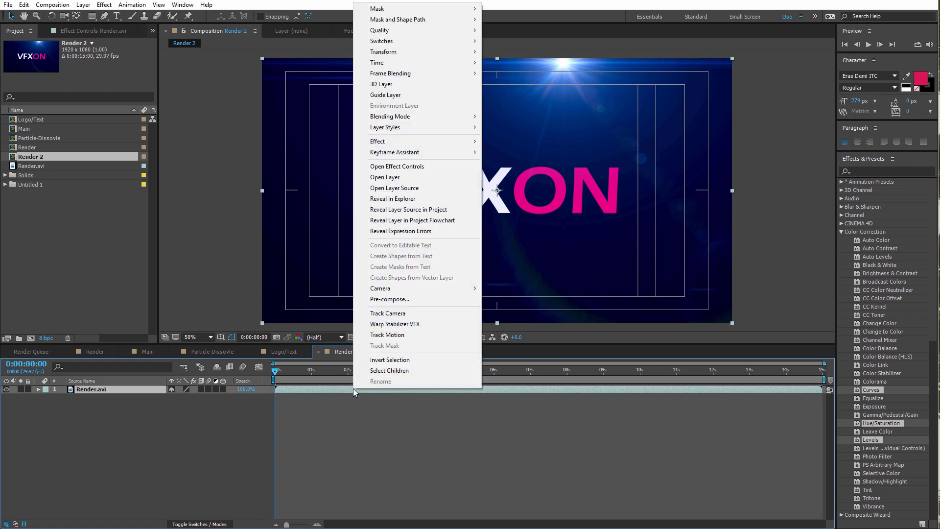
pyautogui.moveTo(398, 62)
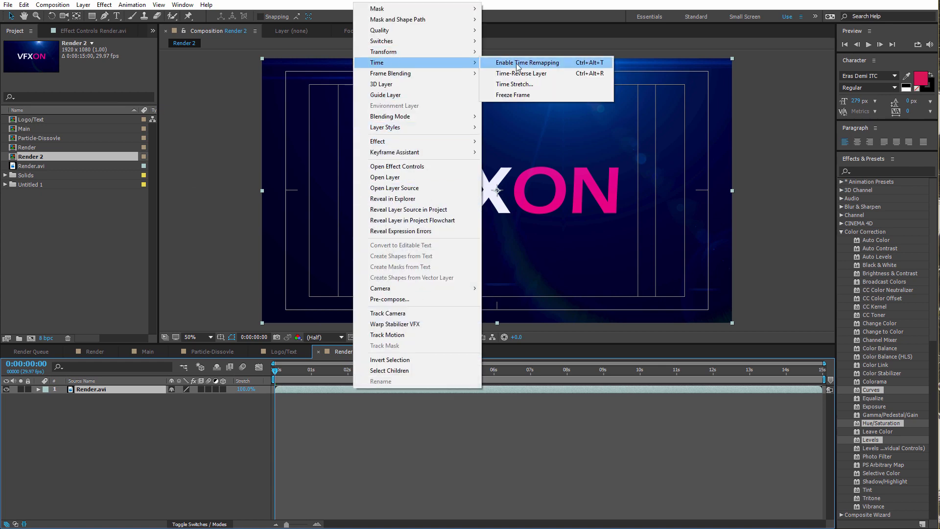
pyautogui.click(527, 77)
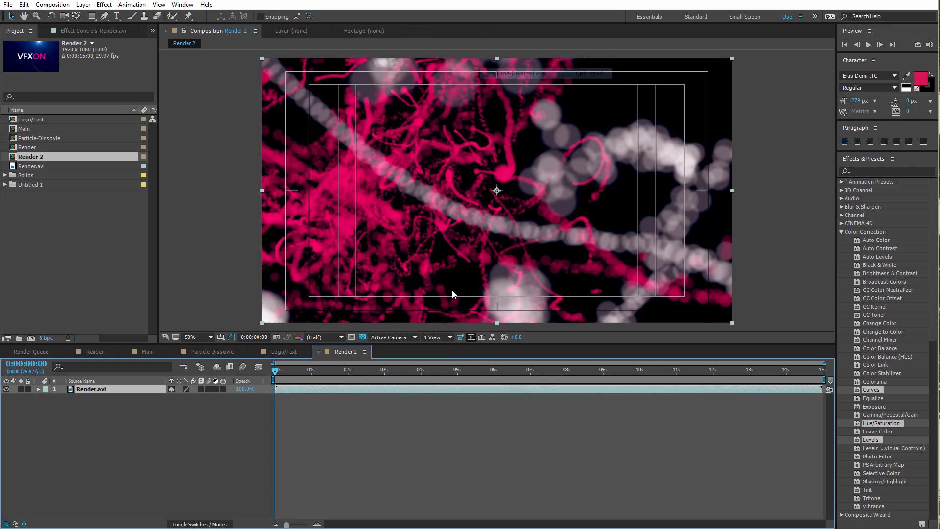
pyautogui.moveTo(289, 371); pyautogui.dragTo(327, 372)
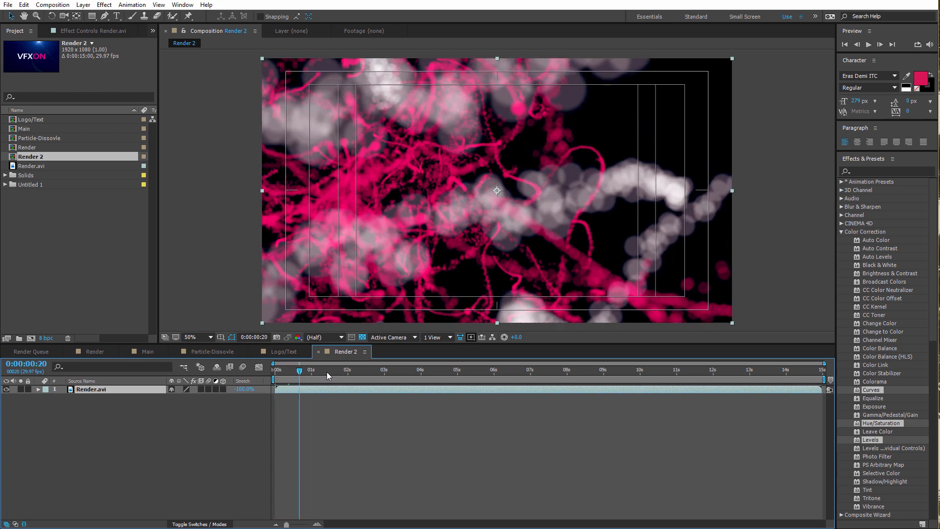
pyautogui.click(361, 372)
pyautogui.click(427, 371)
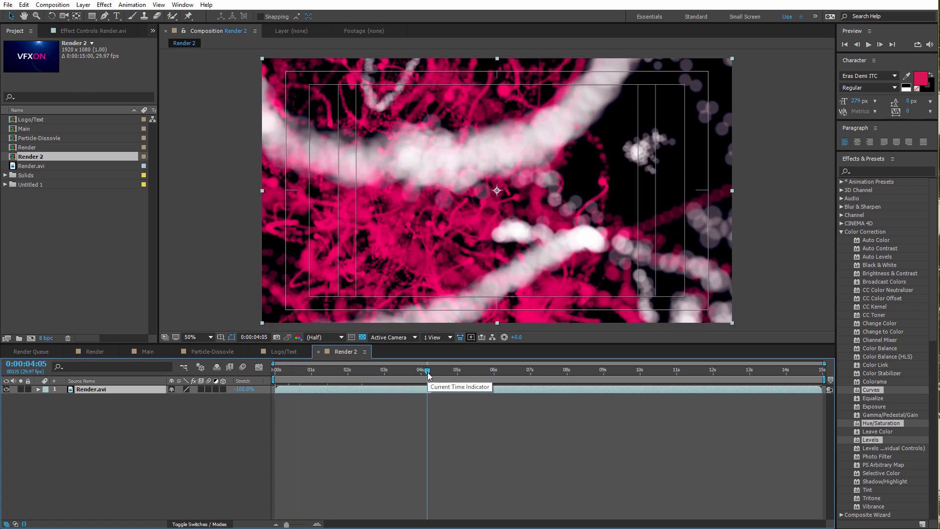
# - Check the time-reversed footage in Render 2 at several times, including 0:00:08:01, 0:00:11:12 and 0:00:12:02
pyautogui.click(504, 370)
pyautogui.click(566, 371)
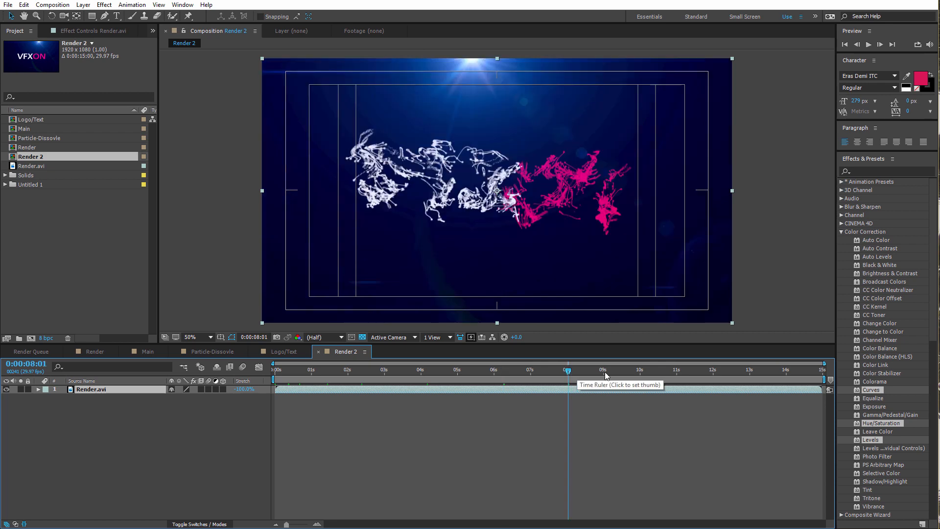
pyautogui.click(614, 372)
pyautogui.click(659, 371)
pyautogui.click(690, 371)
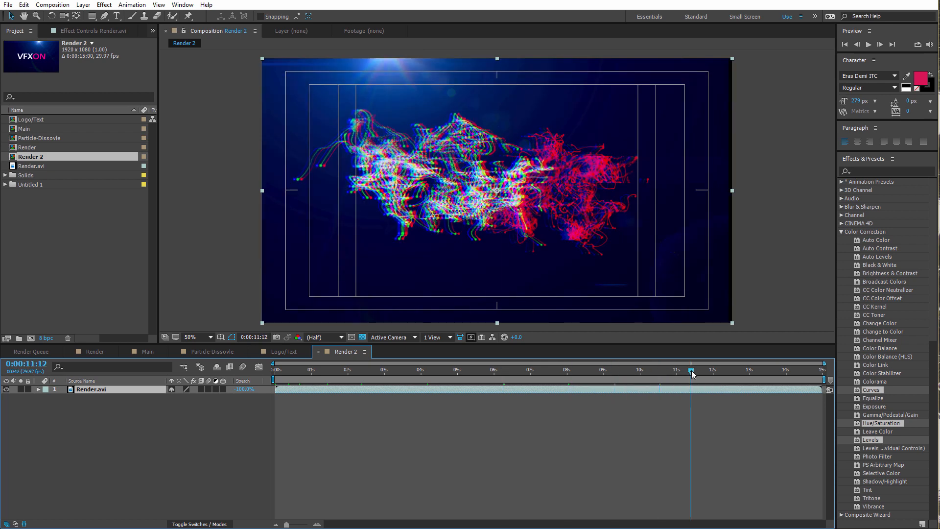
pyautogui.click(714, 371)
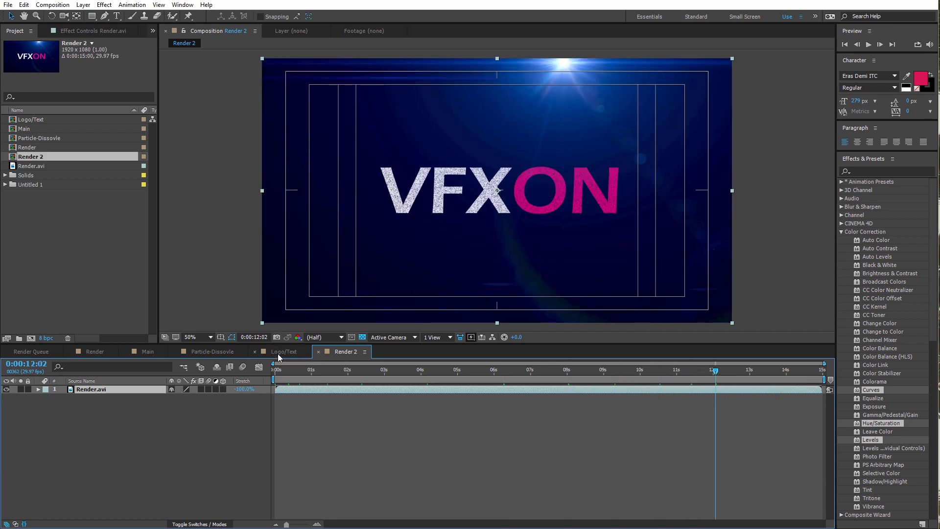
# - Try to time-reverse the Main layer directly in the Render composition, checking it at 0:00:10:16 and 0:00:04:06, and undo the reversal
pyautogui.click(95, 351)
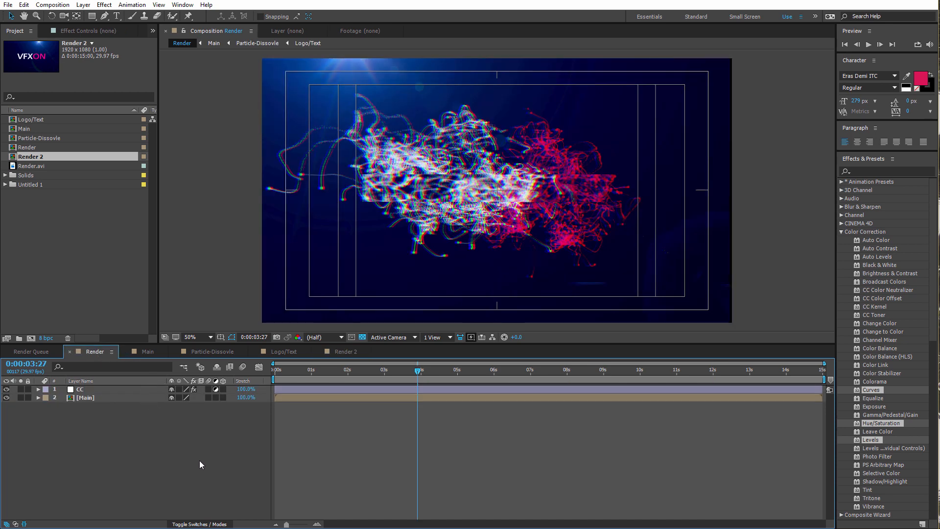
pyautogui.click(93, 398)
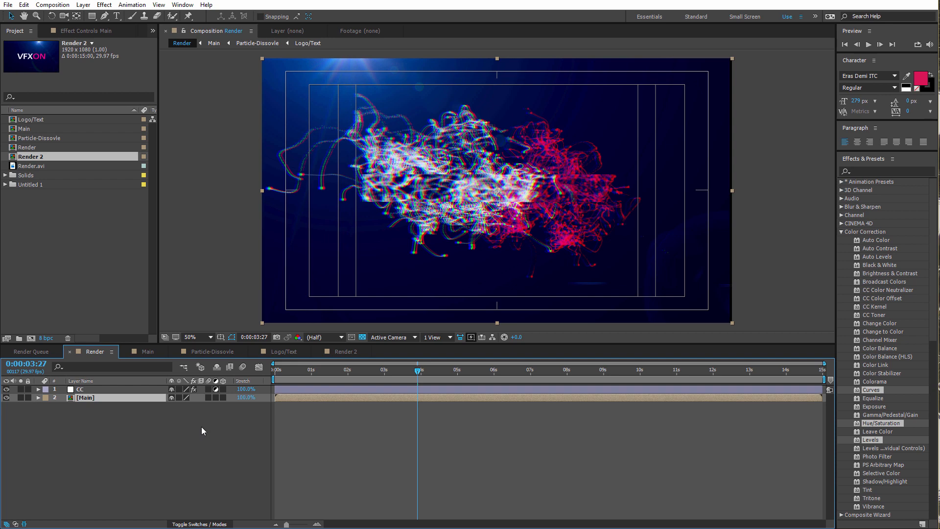
pyautogui.rightClick(125, 398)
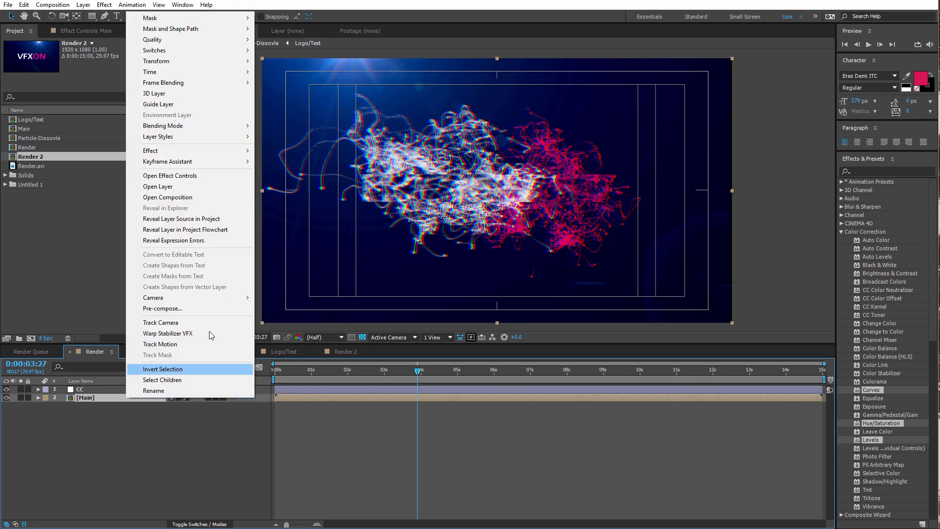
pyautogui.moveTo(183, 74)
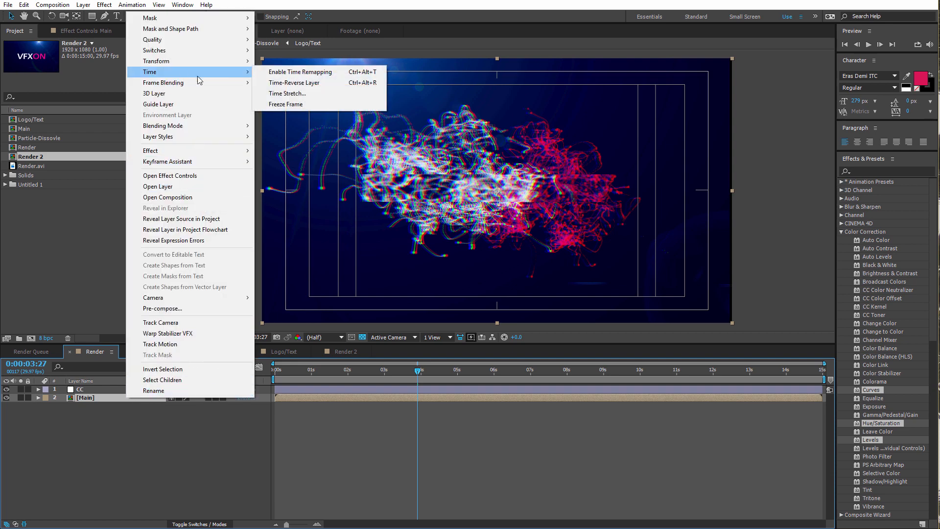
pyautogui.click(294, 83)
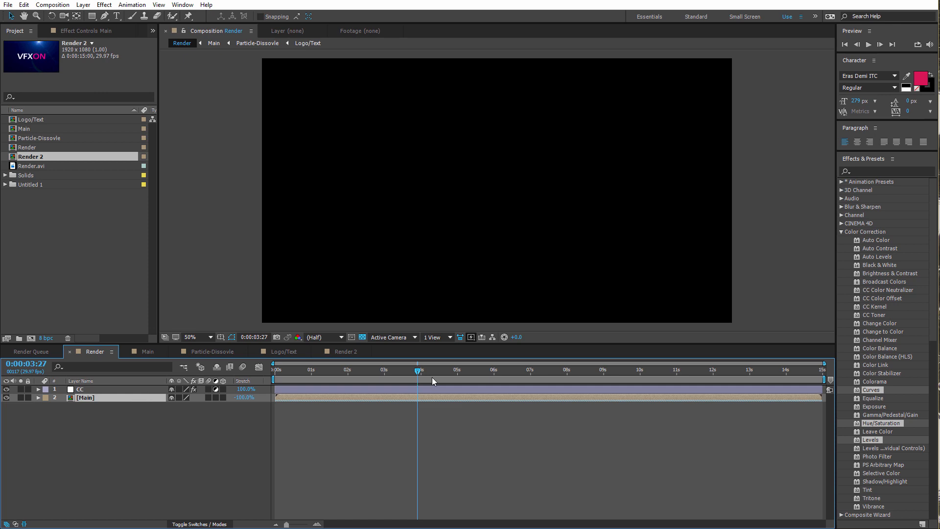
pyautogui.moveTo(436, 374); pyautogui.dragTo(649, 394)
pyautogui.press('space')
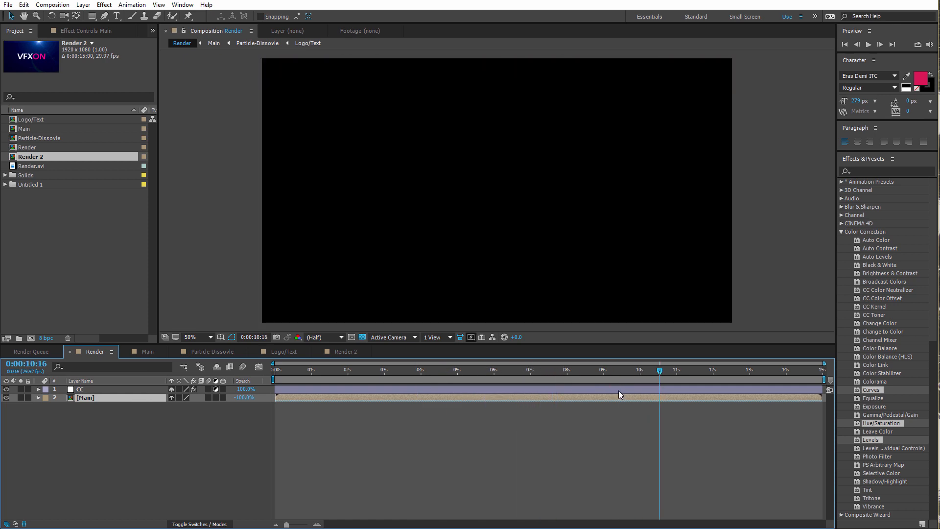
pyautogui.moveTo(330, 370); pyautogui.dragTo(428, 371)
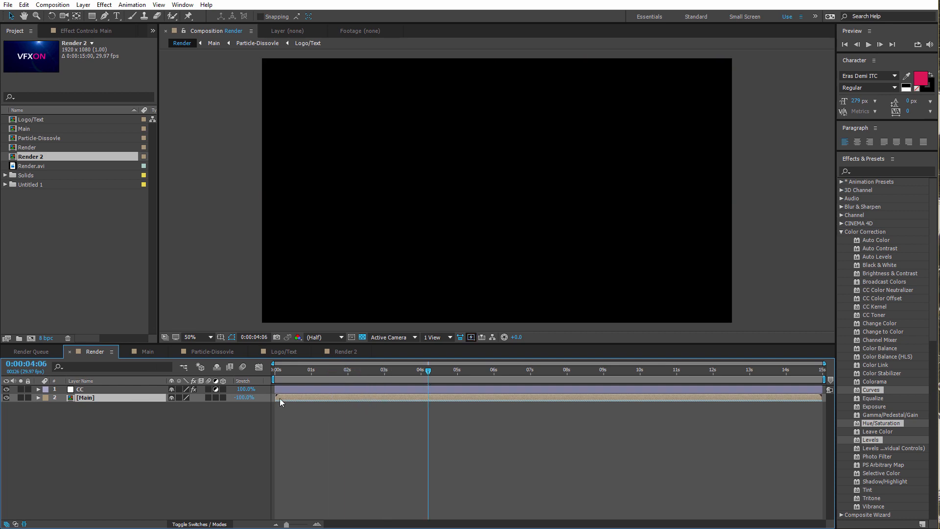
pyautogui.hotkey('ctrl', 'z')
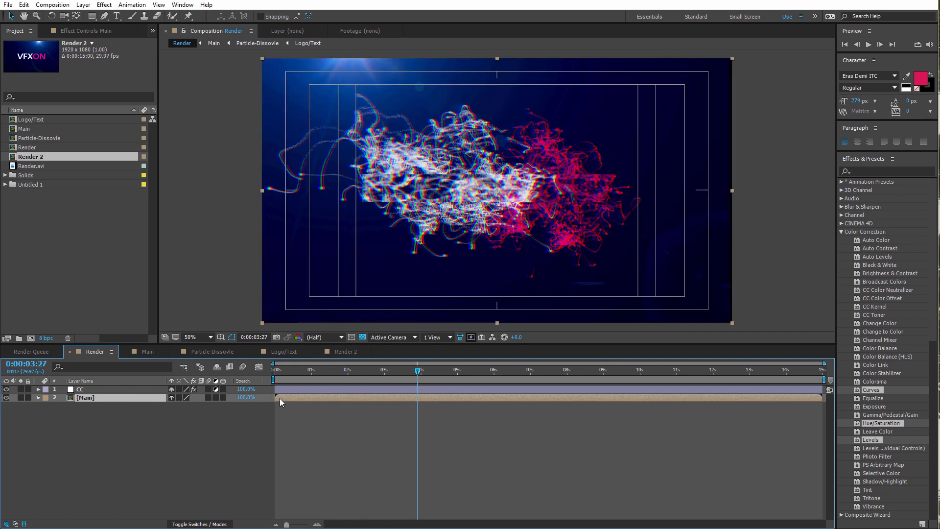
# - Check the forward-playing dissolve in the Render composition at 0:00:02:00 and 0:00:03:18
pyautogui.click(347, 372)
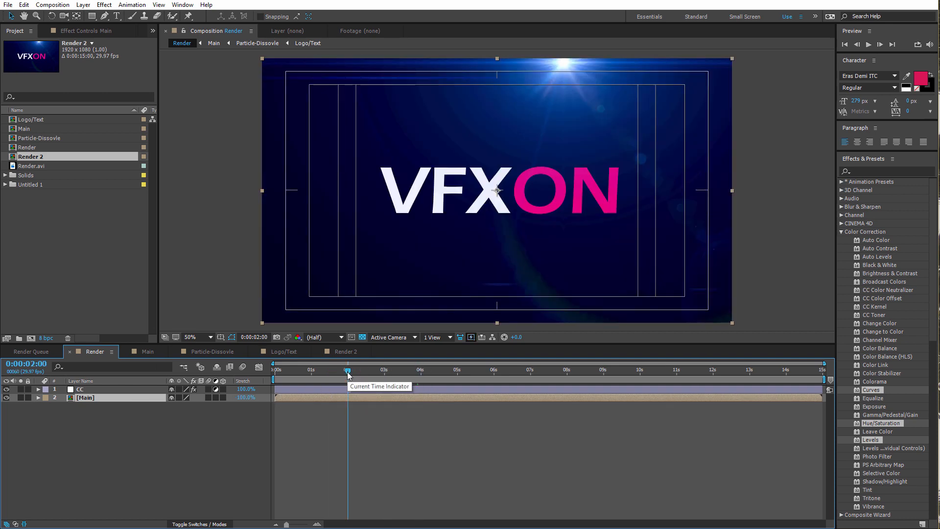
pyautogui.moveTo(349, 374); pyautogui.dragTo(408, 376)
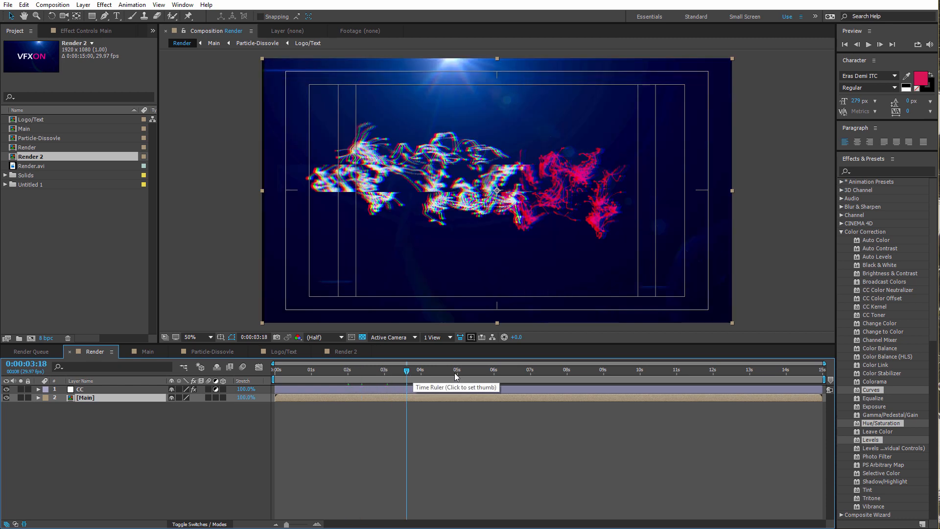
pyautogui.click(106, 235)
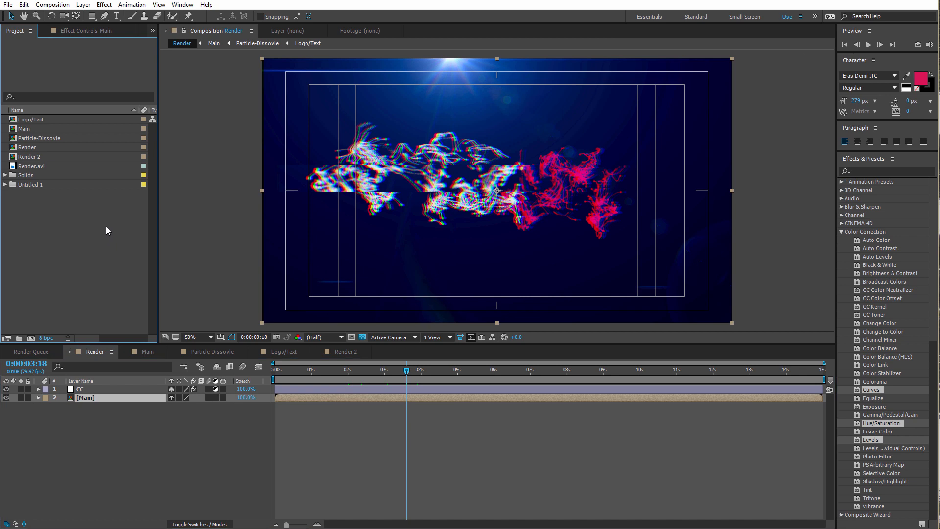